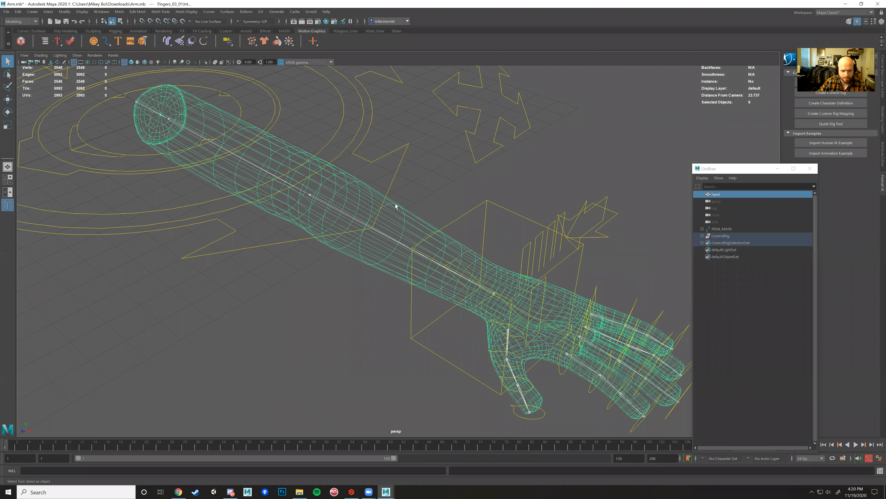
Switch to the Rigging menu set and open the Bind Skin options for the arm mesh.
alt+drag(308, 203, 349, 195)
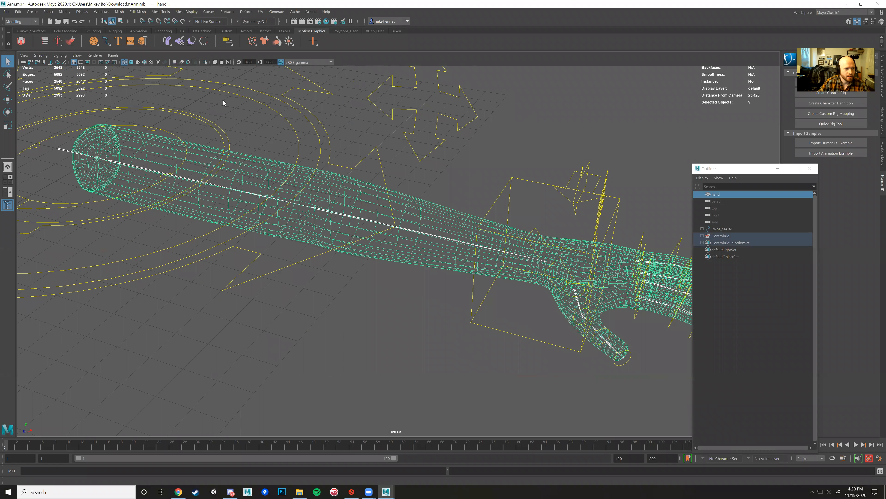
click(36, 23)
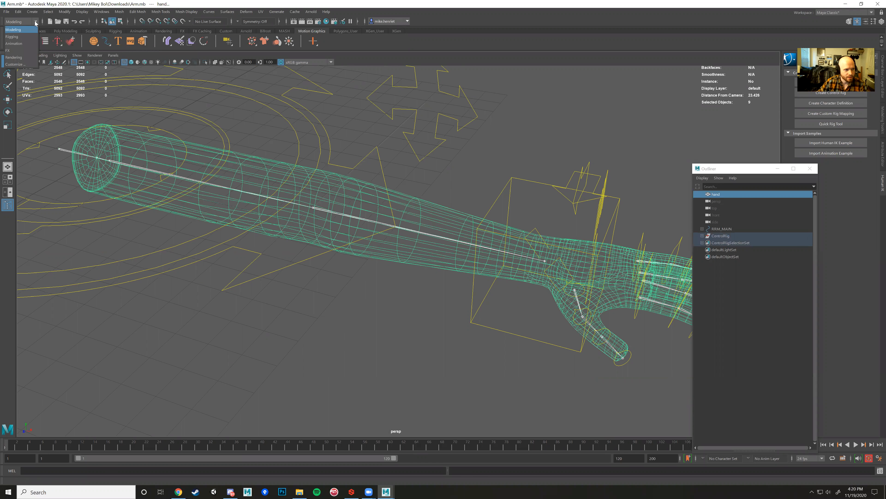
click(35, 23)
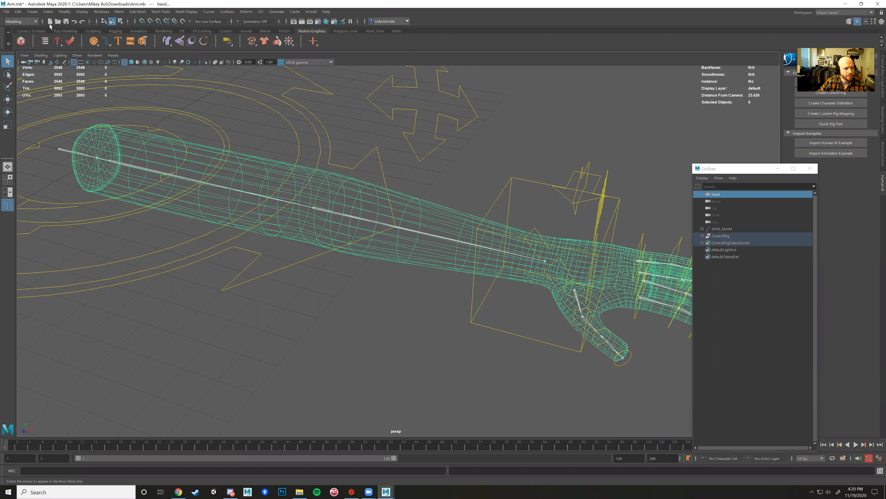
click(36, 23)
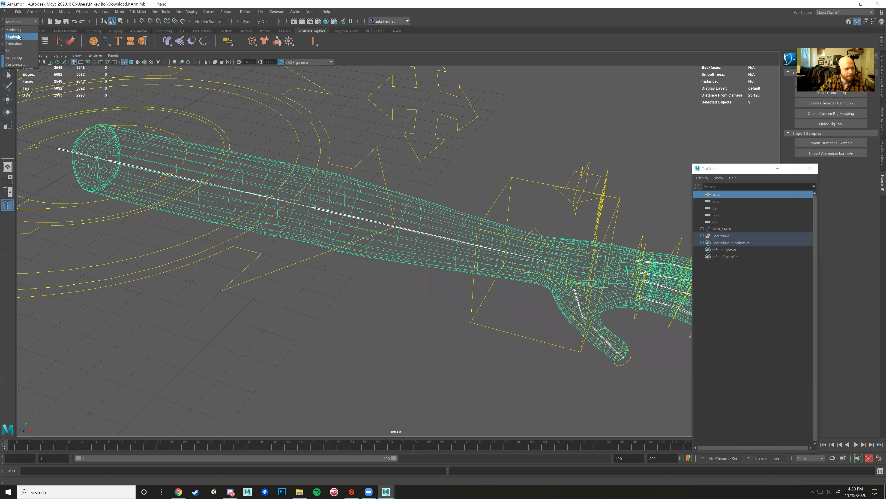
click(14, 37)
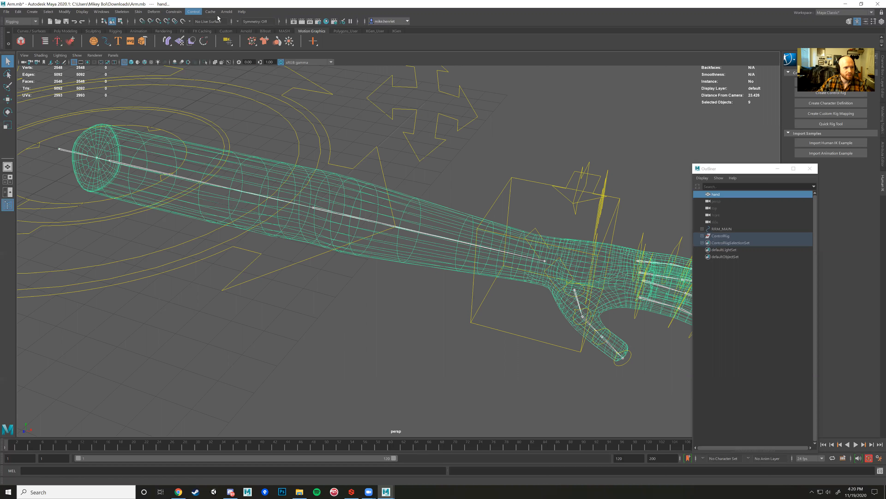
click(139, 13)
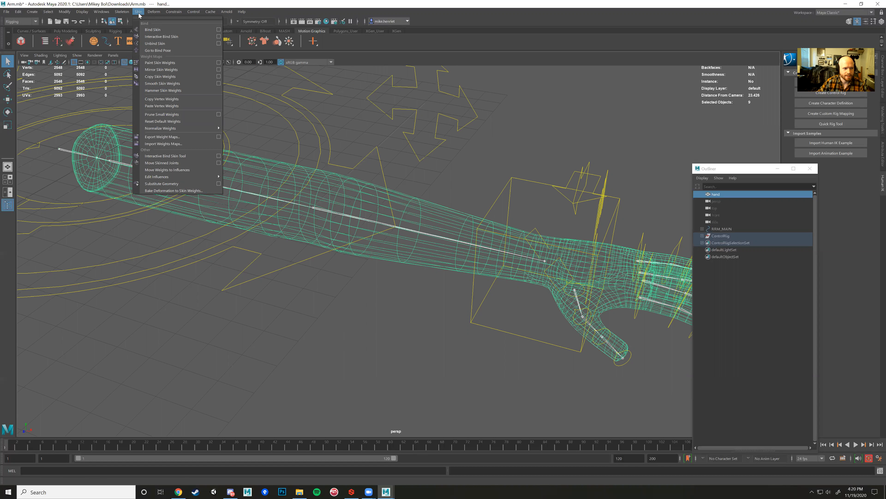
click(218, 30)
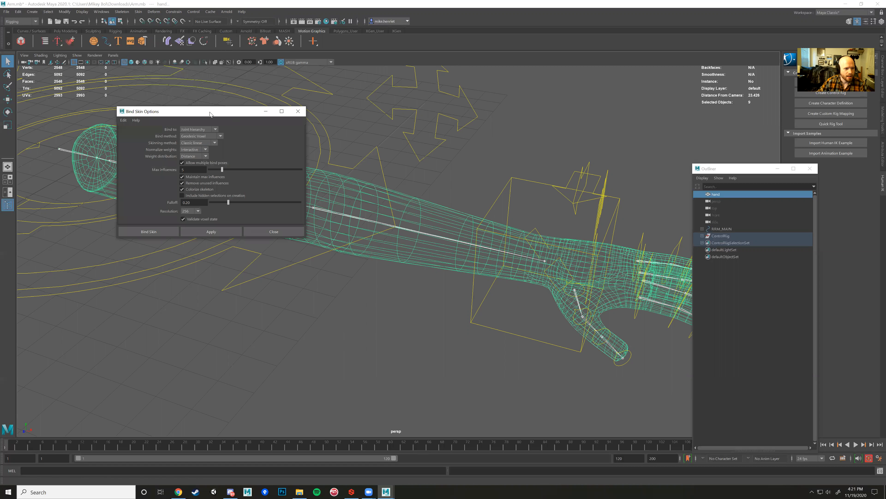
Leave the skin bound to the joint hierarchy and set the max influences to 5.
drag(211, 112, 202, 118)
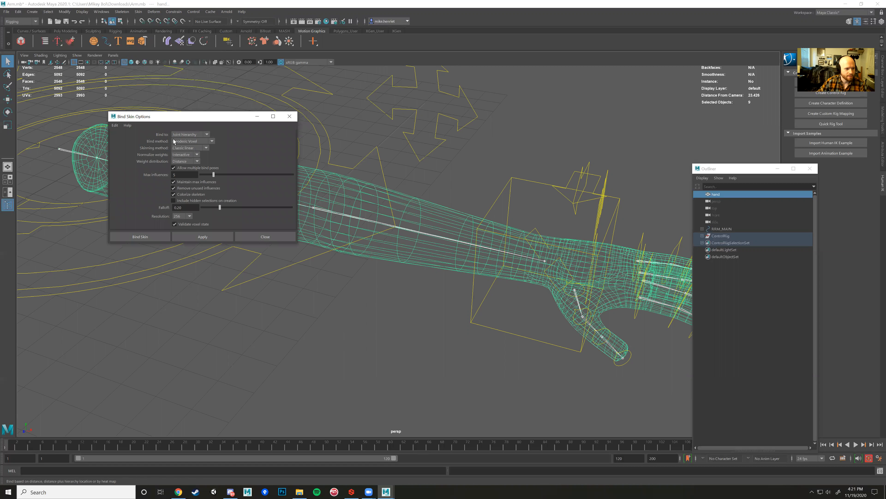
click(195, 135)
click(186, 136)
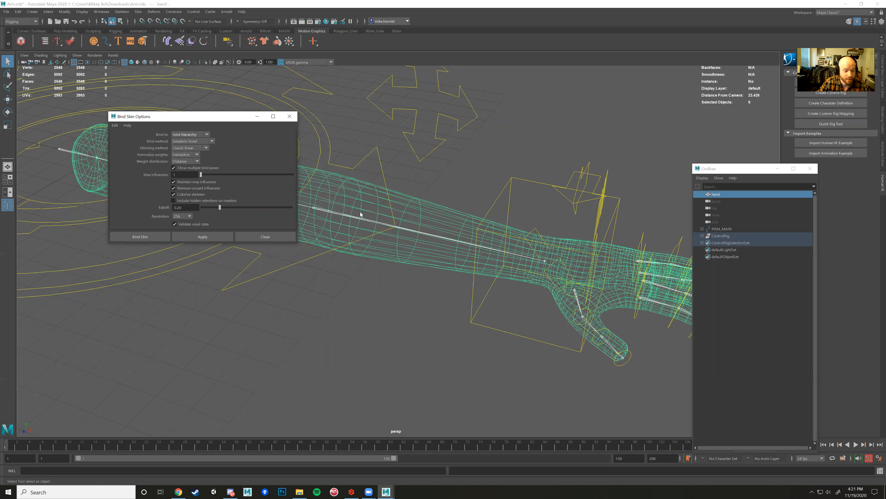
drag(201, 174, 215, 180)
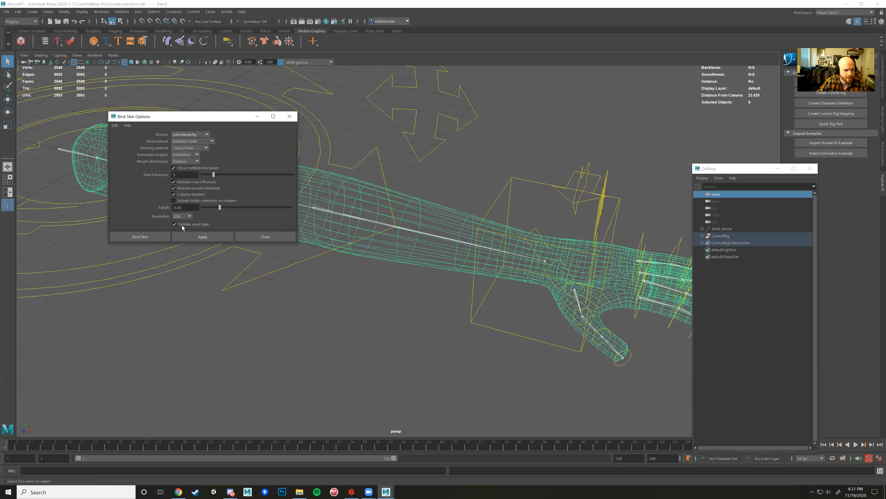
Bind the arm mesh to the skeleton using the Geodesic Voxel bind method.
click(142, 237)
click(138, 12)
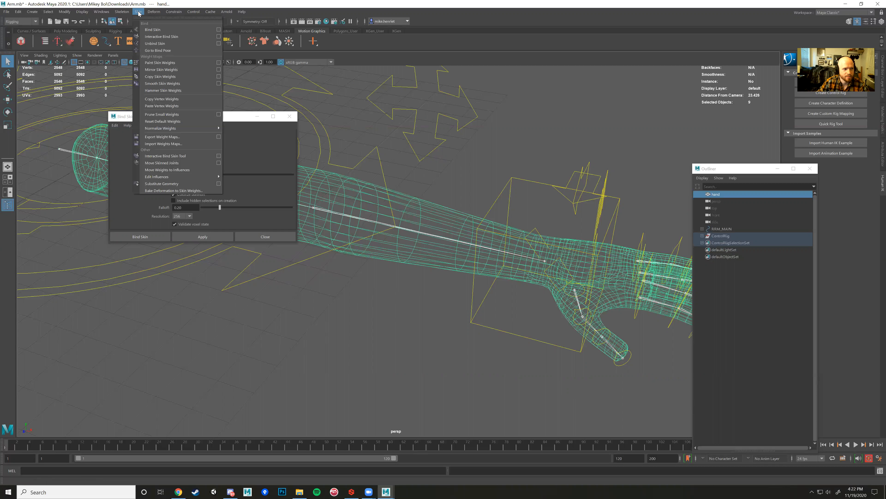
click(35, 21)
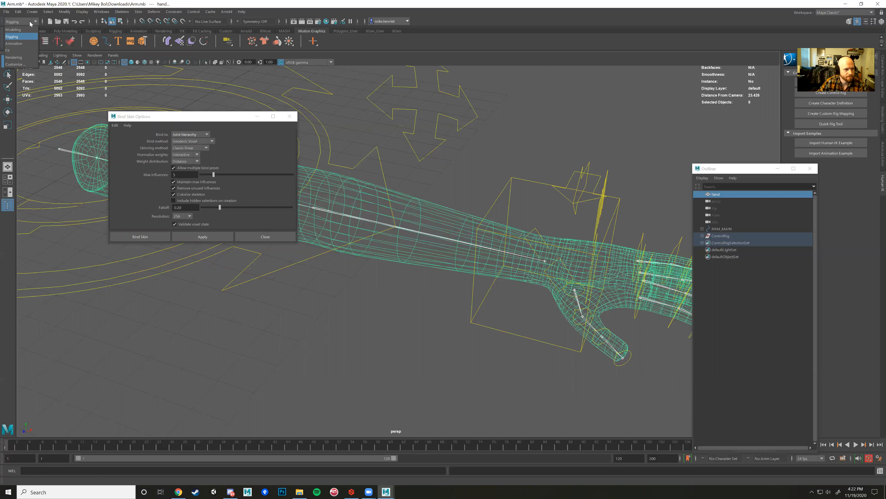
click(30, 24)
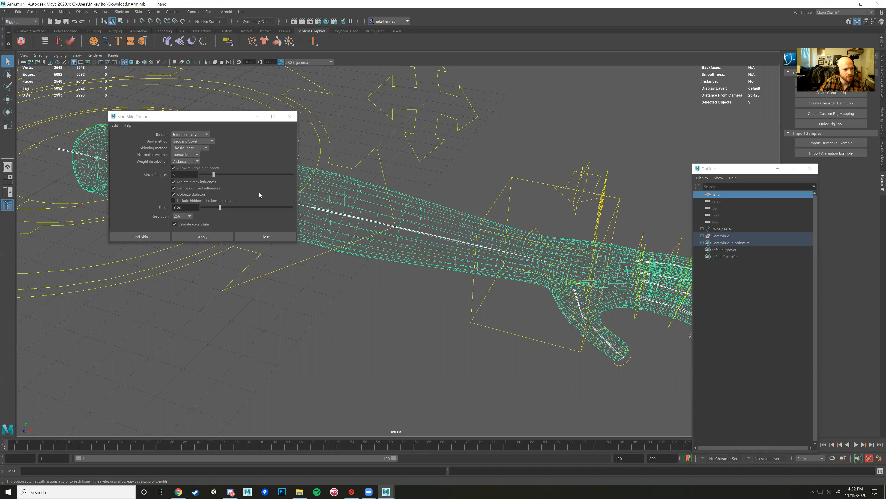
click(139, 11)
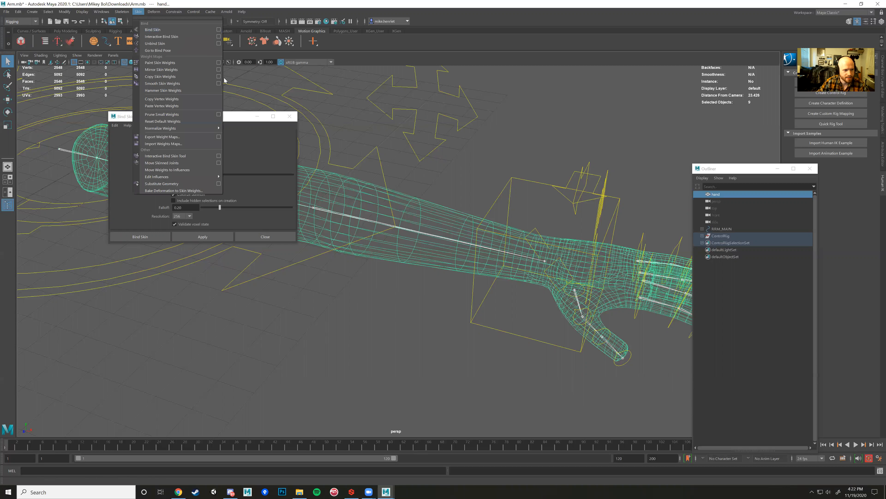
click(239, 115)
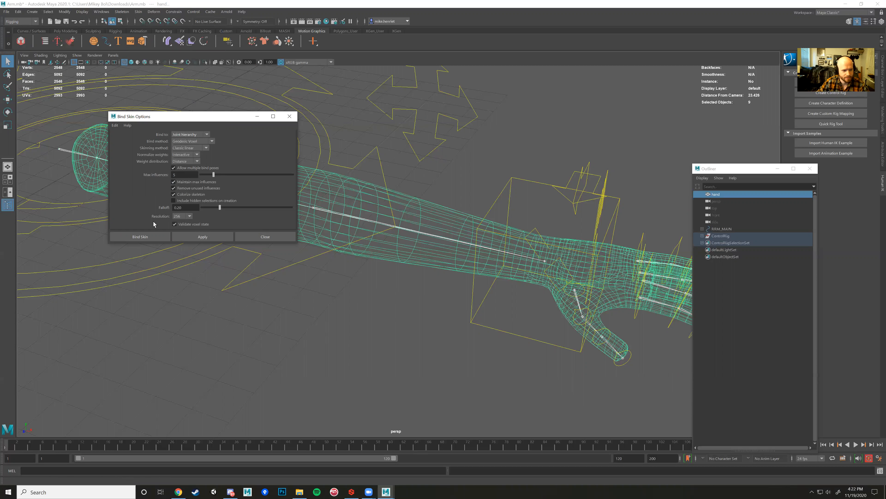
click(149, 237)
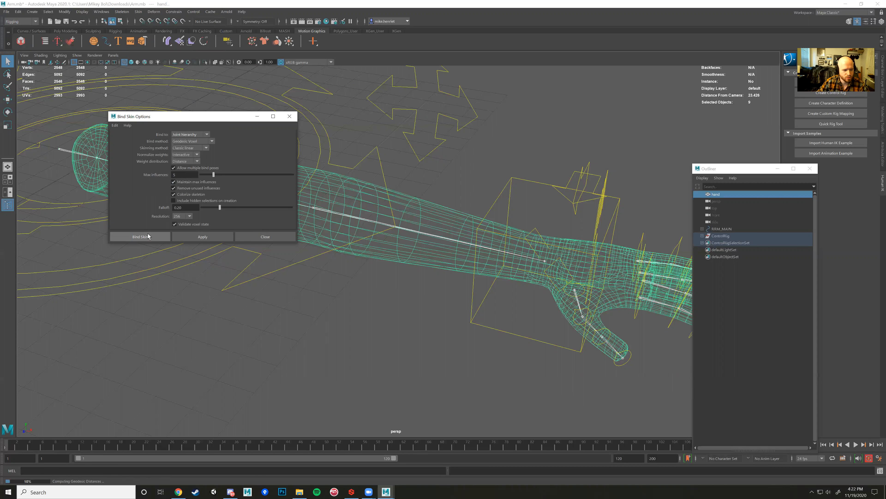
Examine the bound arm mesh and its joints up close and from several angles.
scroll(400, 296, down, 5)
alt+drag(395, 295, 375, 299)
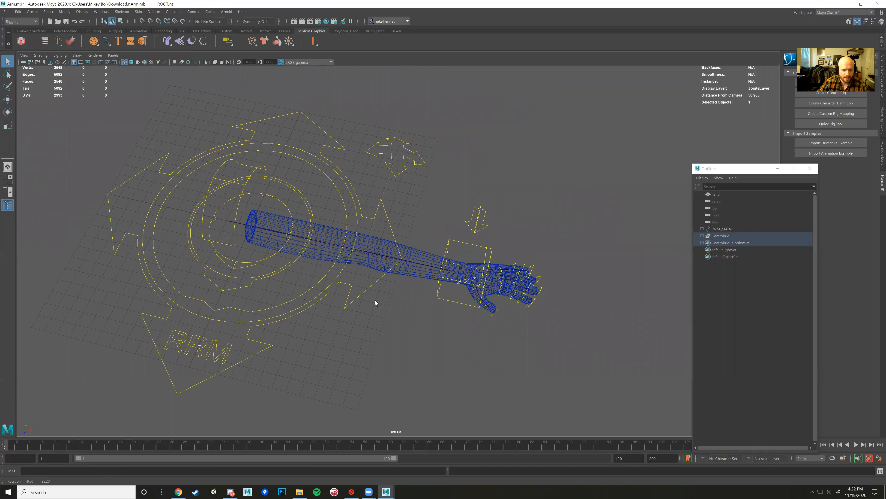
scroll(379, 300, up, 8)
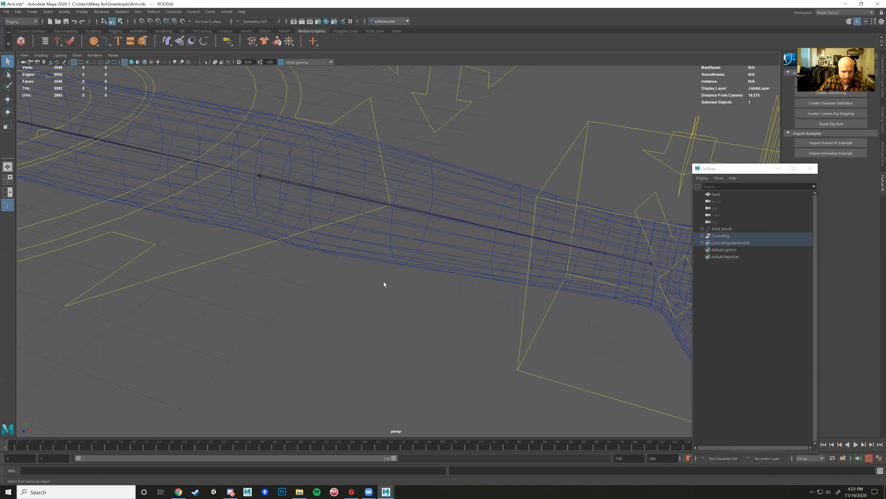
scroll(384, 282, down, 5)
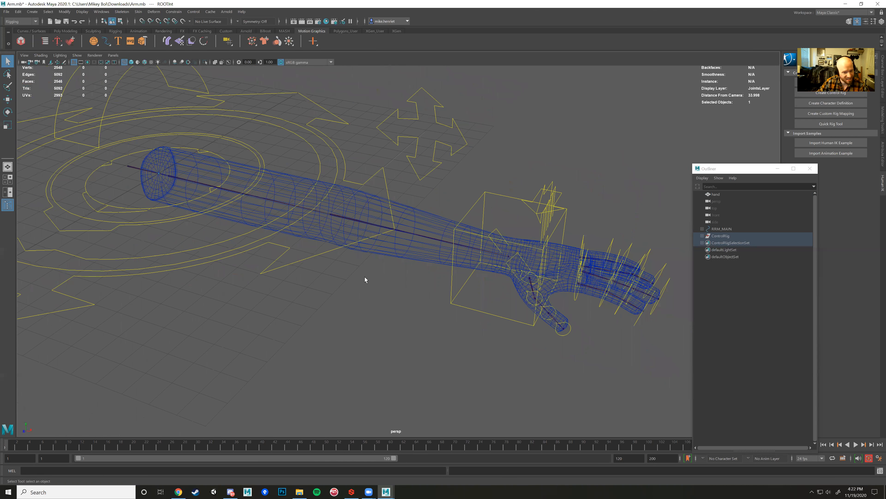
alt+drag(365, 277, 294, 273)
scroll(315, 276, up, 2)
alt+middle_drag(315, 277, 389, 266)
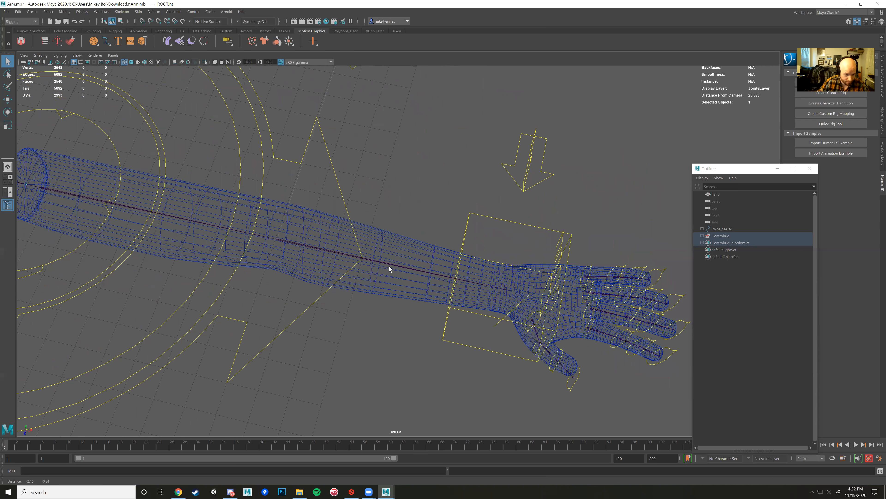
alt+drag(362, 267, 340, 267)
alt+middle_drag(340, 267, 287, 249)
scroll(288, 249, up, 2)
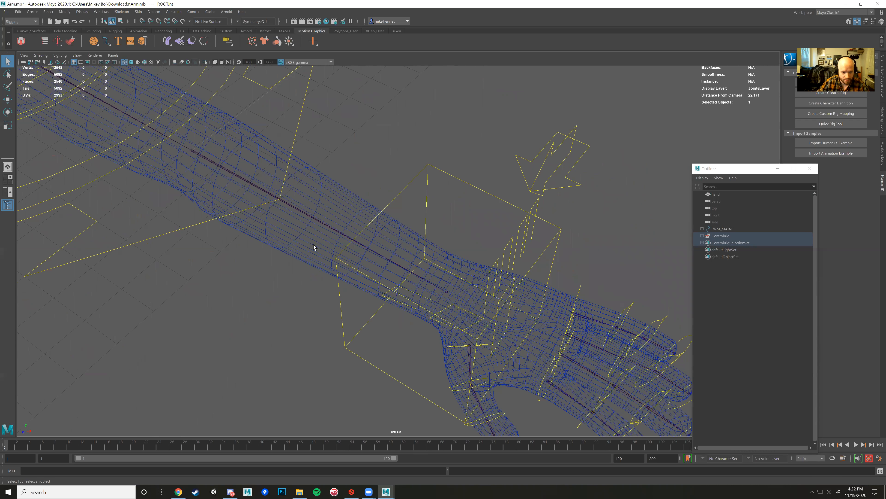
alt+drag(314, 245, 471, 285)
alt+middle_drag(441, 287, 355, 273)
alt+drag(355, 274, 358, 282)
Test the skin binding by moving the wrist IK control back toward the elbow, and undo the move.
click(357, 286)
scroll(356, 316, up, 3)
scroll(370, 313, down, 5)
key(w)
scroll(417, 248, up, 3)
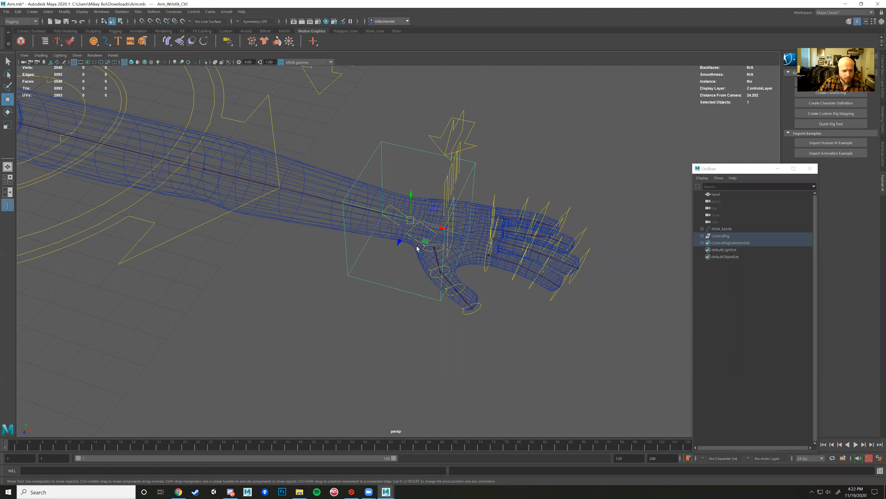
scroll(417, 247, up, 2)
drag(430, 232, 353, 221)
mouse_move(366, 260)
alt+mouse_down()
mouse_move(291, 272)
mouse_move(376, 248)
mouse_move(375, 275)
alt+mouse_up()
scroll(291, 272, down, 5)
key(ctrl+z)
click(364, 264)
click(360, 266)
scroll(329, 261, up, 6)
click(374, 275)
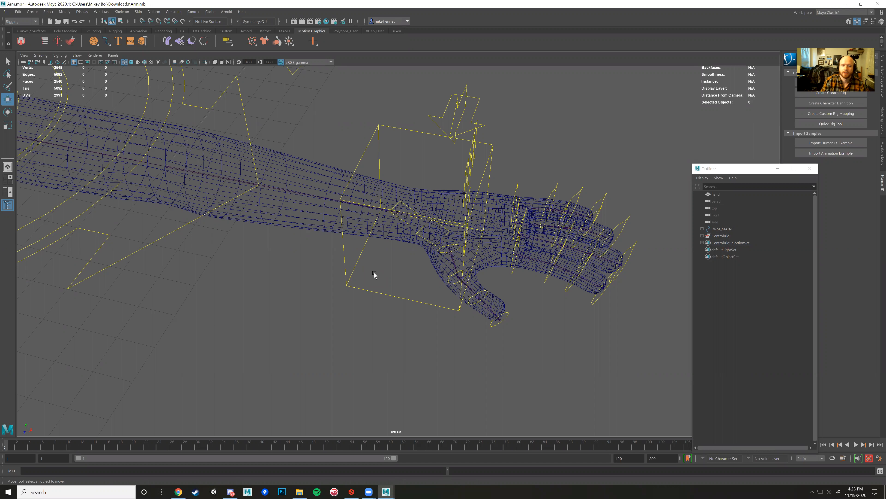
click(284, 193)
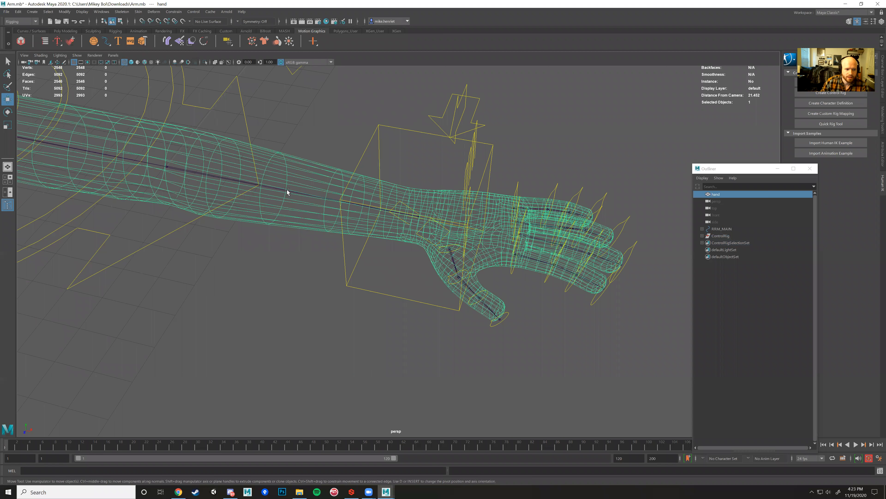
click(351, 130)
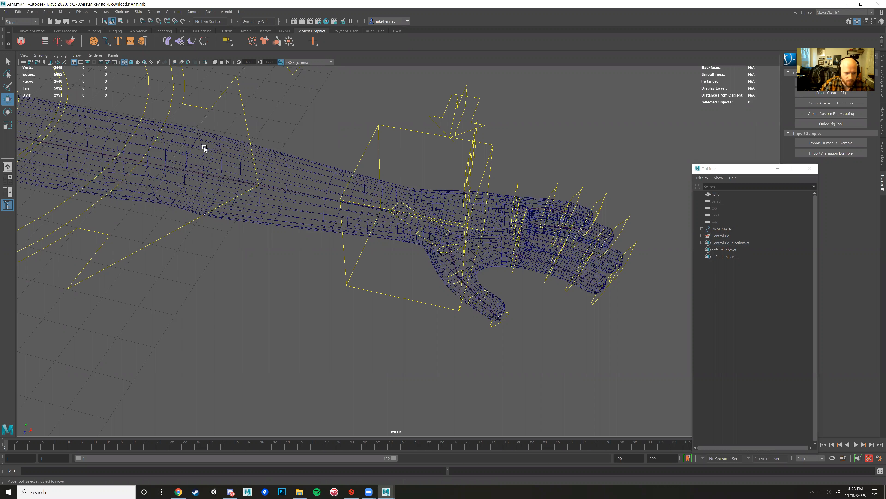
Move the Outliner aside, show the Channel Box and Layer Editor, and select the wrist IK control.
drag(731, 170, 675, 149)
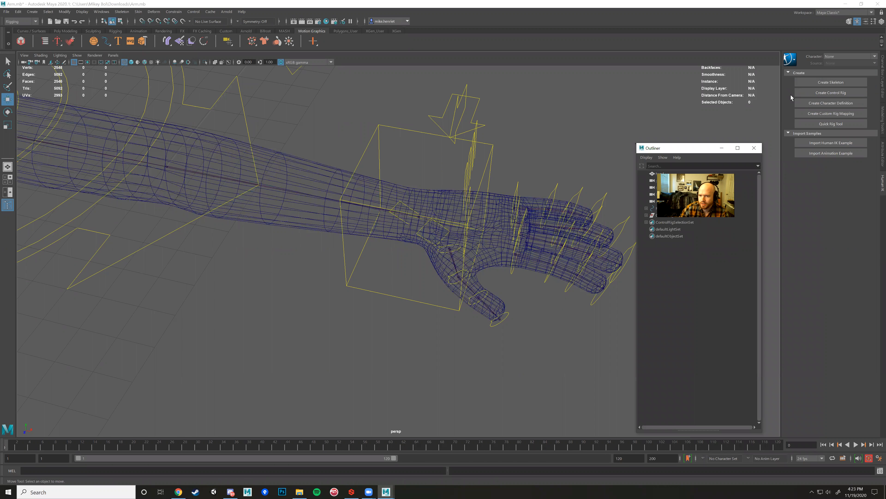
alt+drag(326, 221, 588, 255)
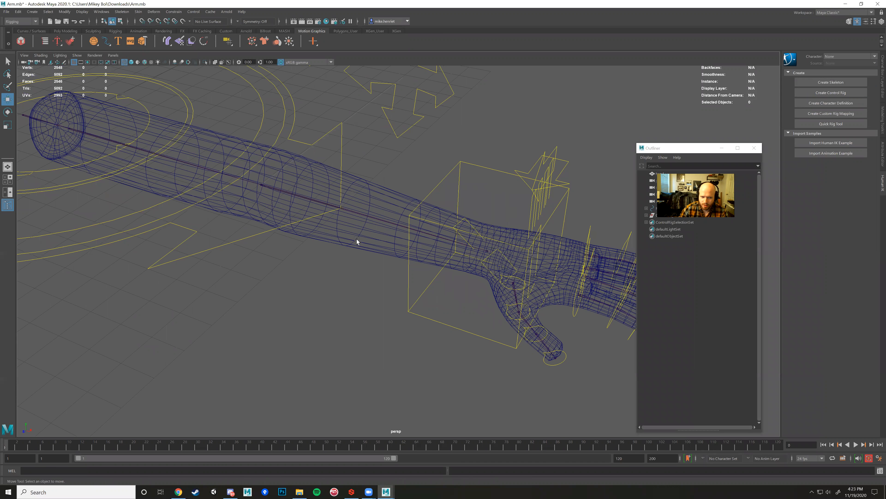
scroll(358, 240, down, 5)
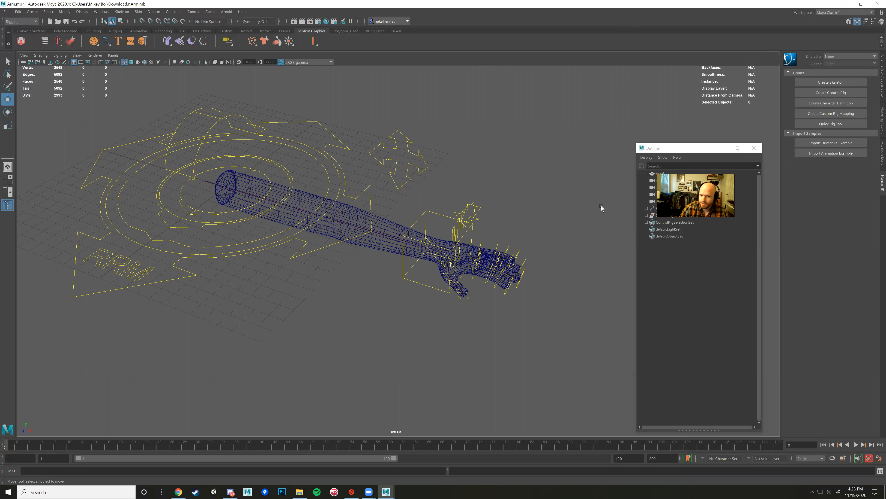
click(881, 72)
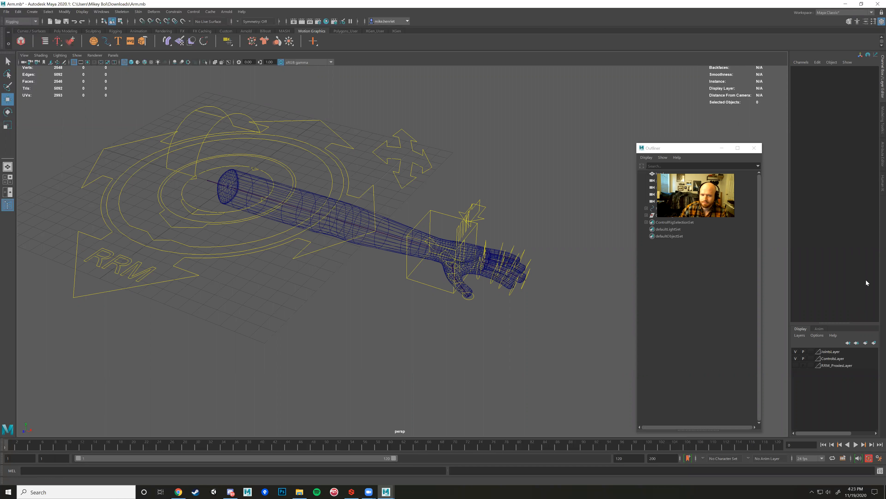
click(451, 217)
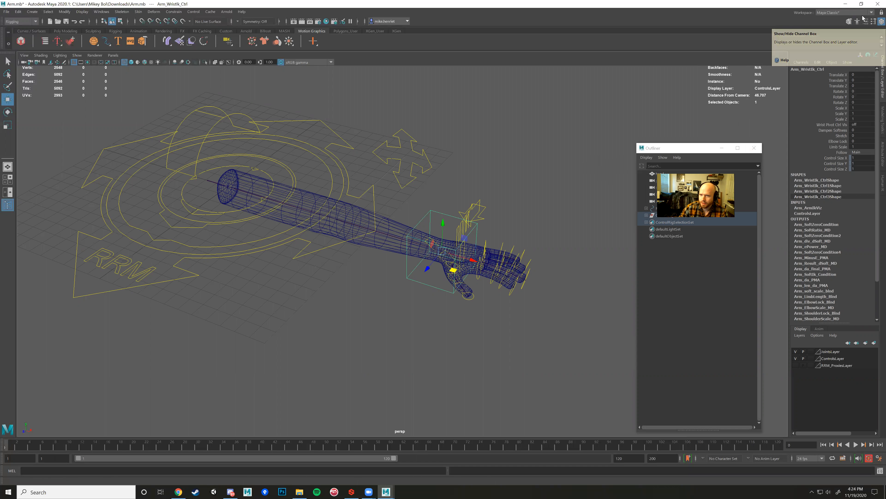
Toggle the display of the Channel Box and Layer Editor off and back on.
click(880, 23)
click(880, 22)
click(880, 22)
click(880, 22)
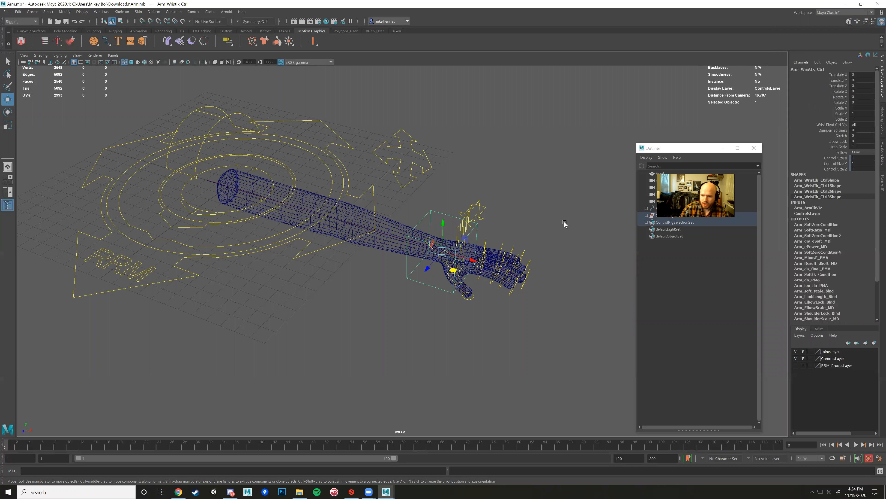
Cycle the JointsLayer display type through template and reference, ending on normal so its joints are selectable.
click(810, 351)
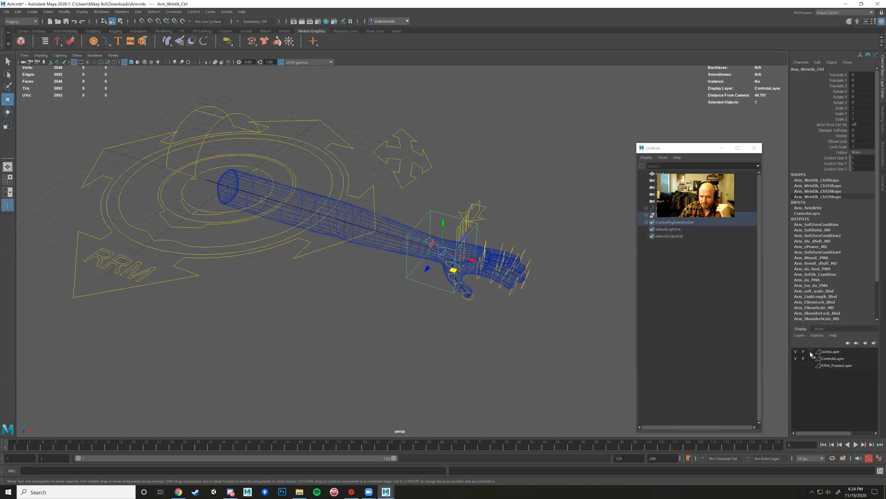
click(810, 352)
click(810, 351)
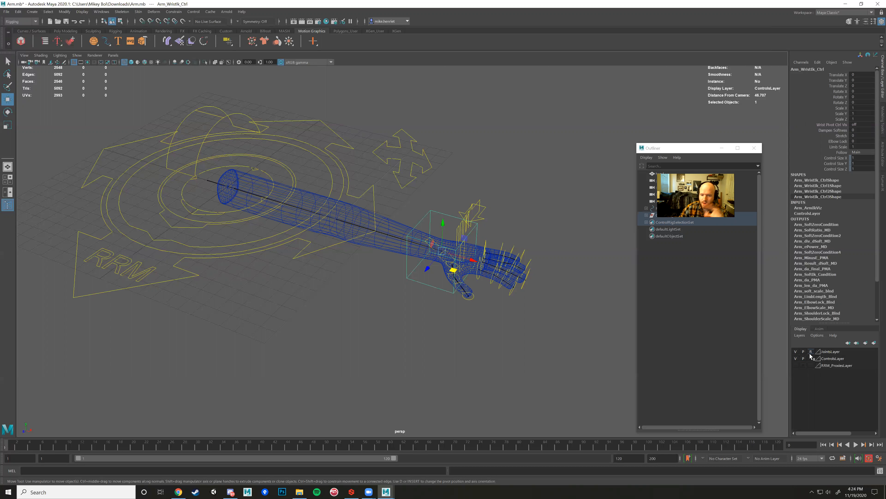
click(810, 351)
Test-select the elbow joint inside the arm mesh, and clear the selection.
scroll(407, 178, up, 5)
drag(407, 178, 355, 306)
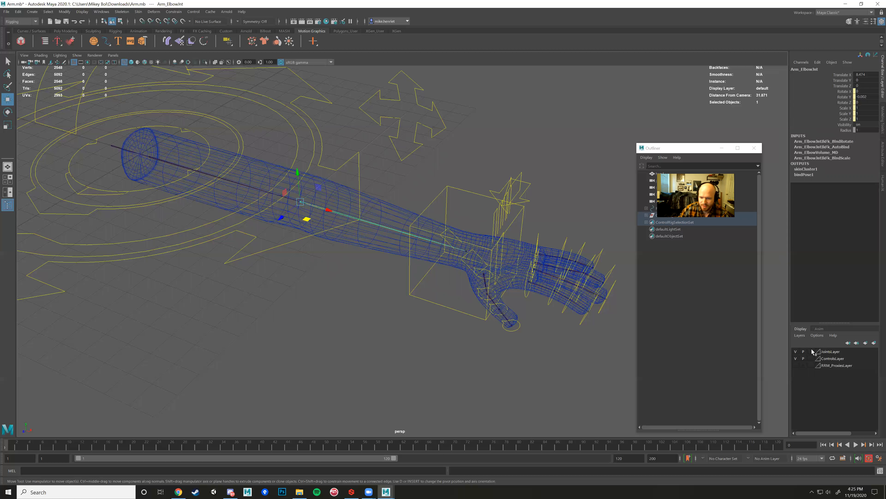
click(435, 293)
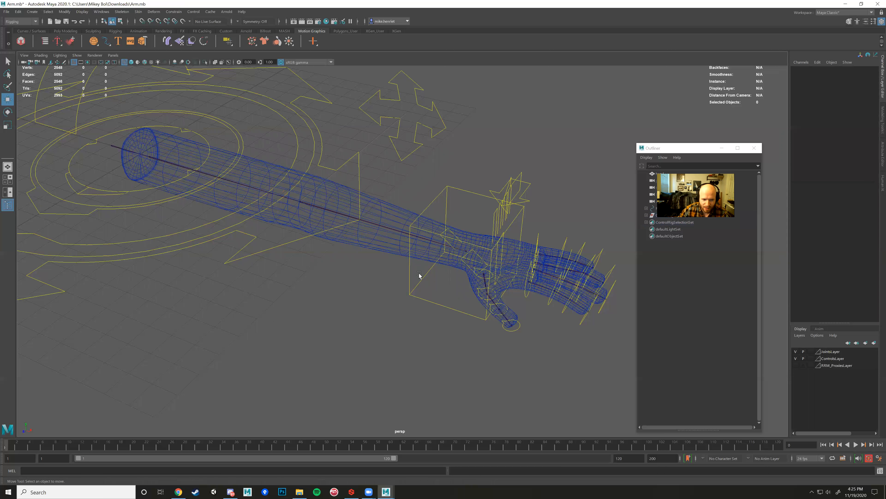
Clear the arm mesh selection and set the JointsLayer display type to reference so its joints cannot be selected.
click(366, 235)
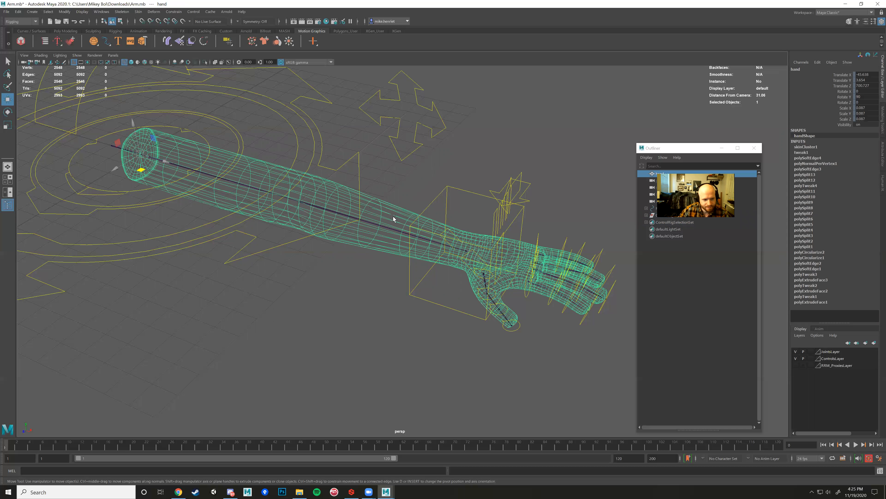
click(484, 207)
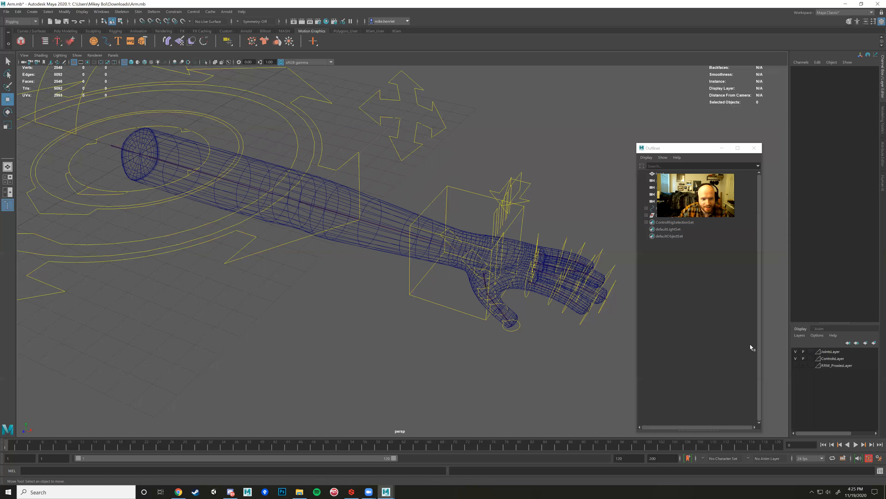
click(812, 351)
click(812, 351)
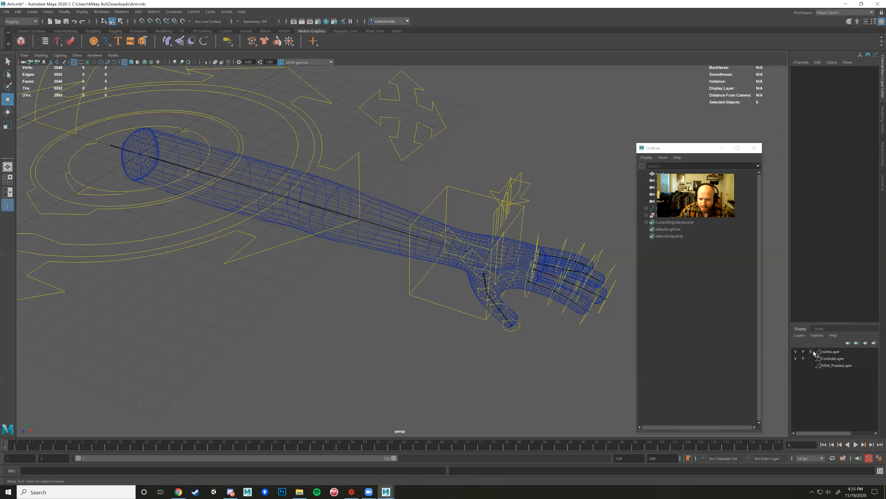
Test-select the referenced joints inside the forearm mesh, and clear the selection.
click(302, 183)
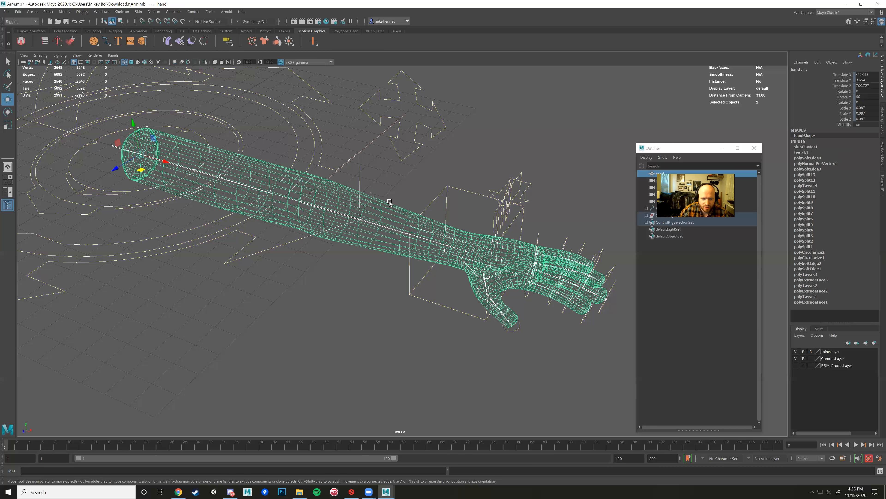
click(371, 276)
click(406, 241)
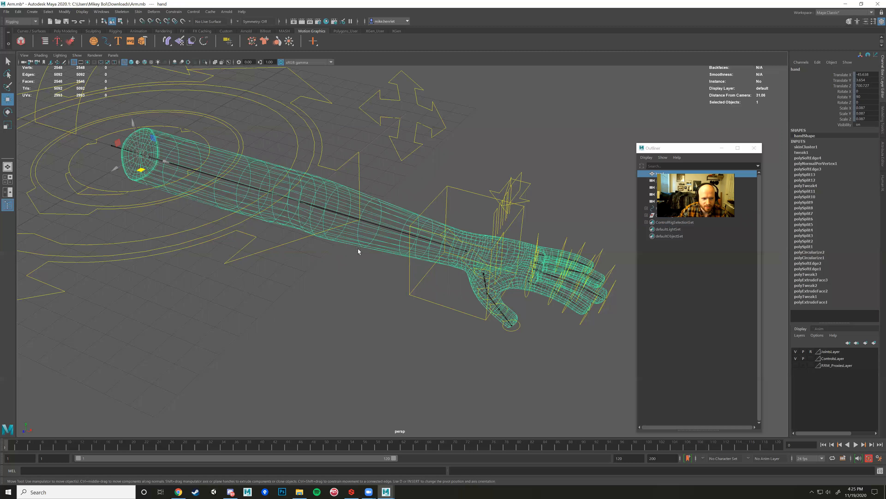
shift+click(365, 245)
click(395, 194)
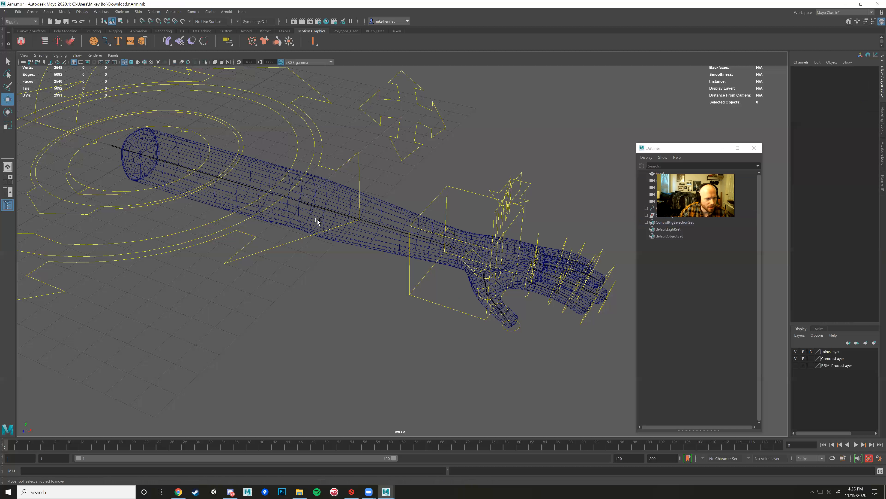
Test-select the referenced joints at the open shoulder end of the arm mesh, using both single picks and area selections.
scroll(391, 230, up, 5)
click(389, 218)
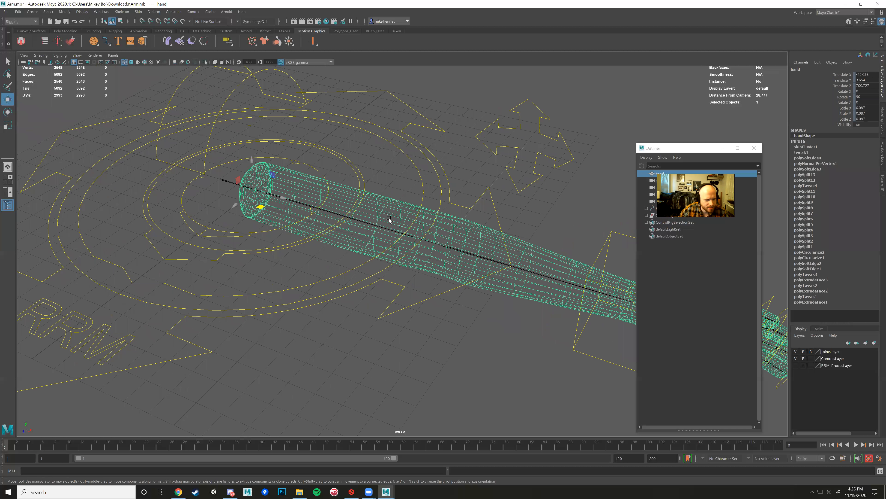
drag(389, 218, 435, 292)
scroll(374, 282, up, 6)
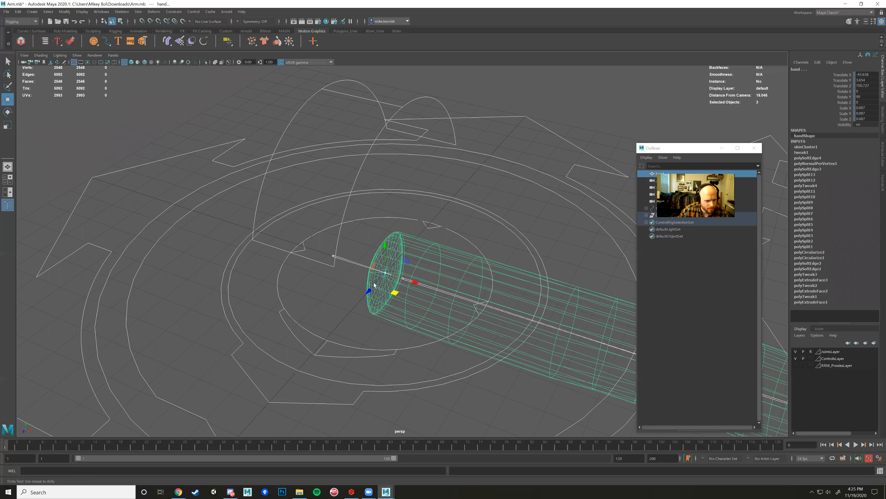
click(324, 276)
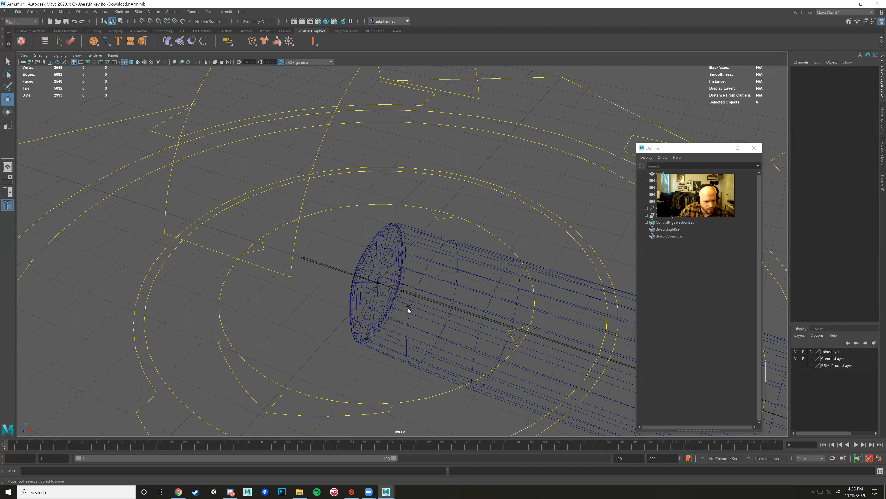
click(381, 270)
click(427, 227)
click(380, 290)
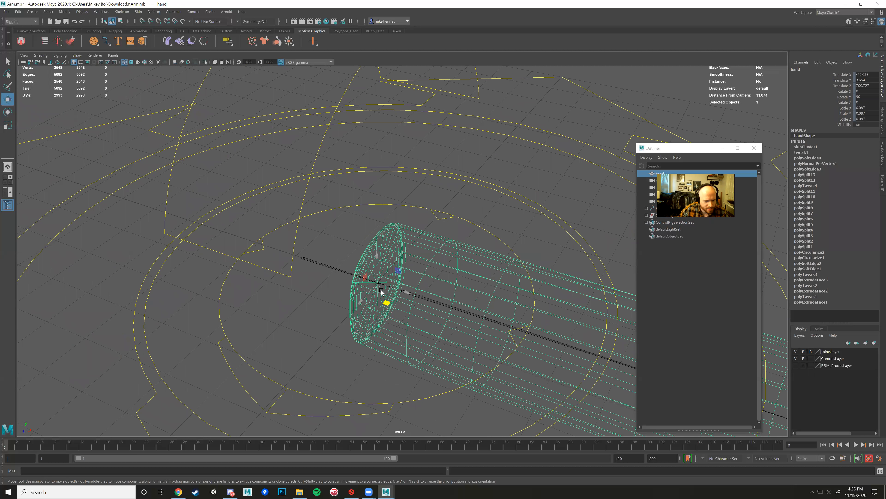
Test-select the referenced elbow joint together with the surrounding mesh and main controls, and clear the selection.
alt+drag(465, 339, 517, 314)
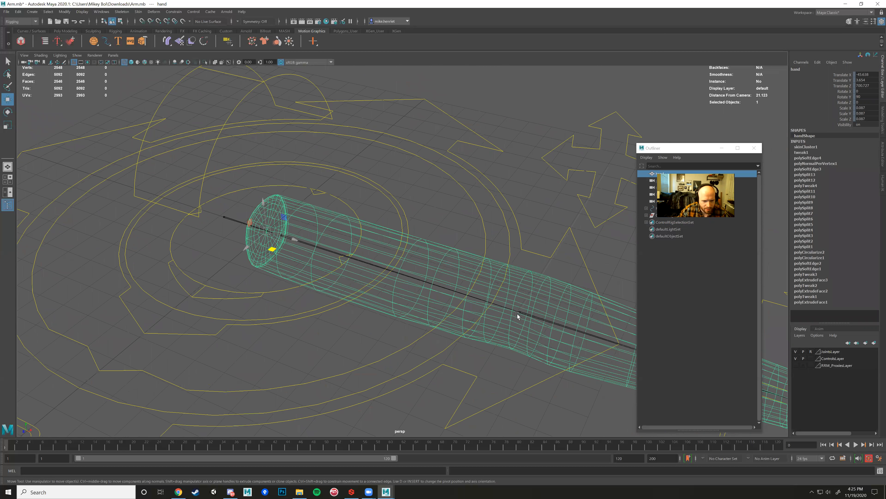
alt+middle_drag(536, 361, 481, 351)
click(503, 248)
drag(502, 248, 492, 266)
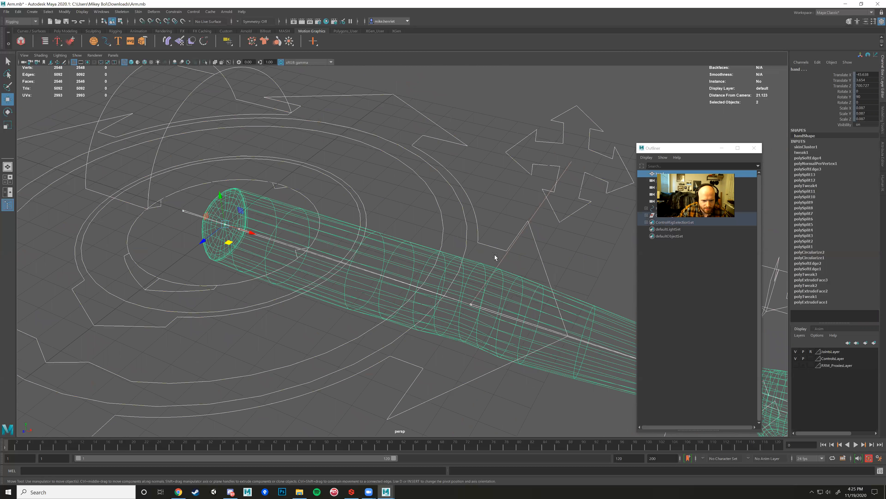
click(563, 192)
click(538, 255)
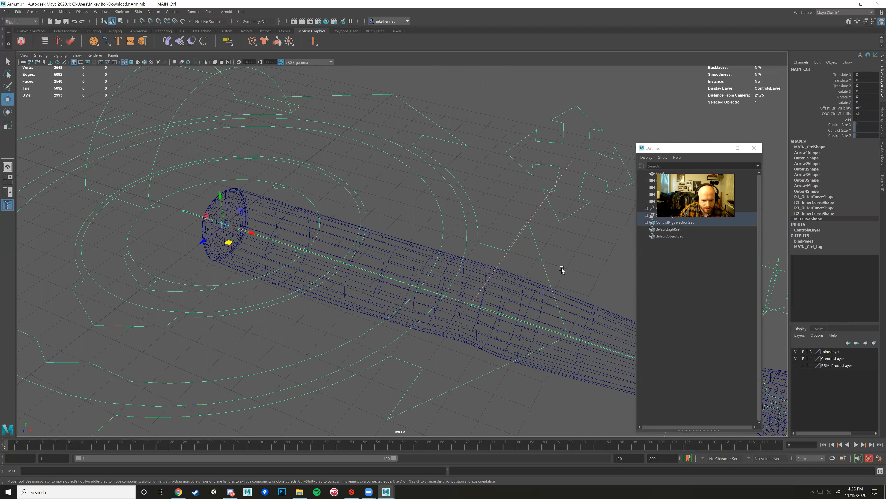
shift+click(451, 241)
click(459, 226)
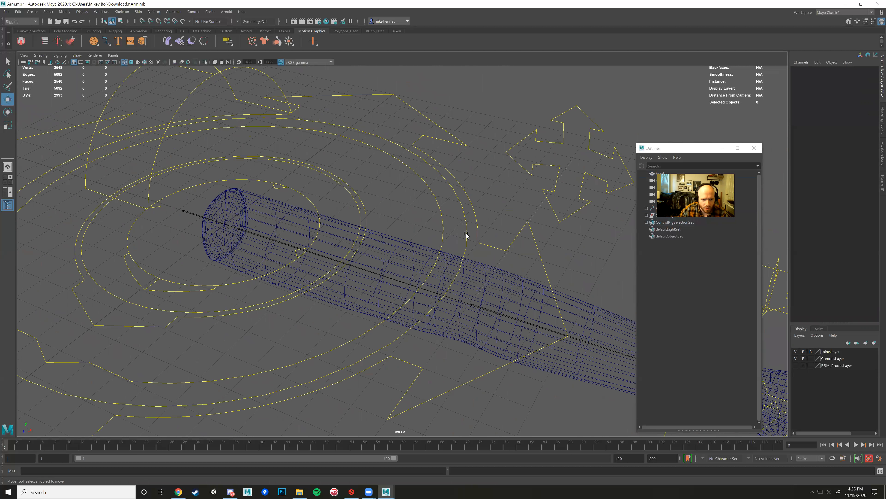
Test-select MAIN_Inner_Ctrl, MAIN_Ctrl and the arm mesh around the elbow, and clear the selection.
click(467, 236)
click(461, 230)
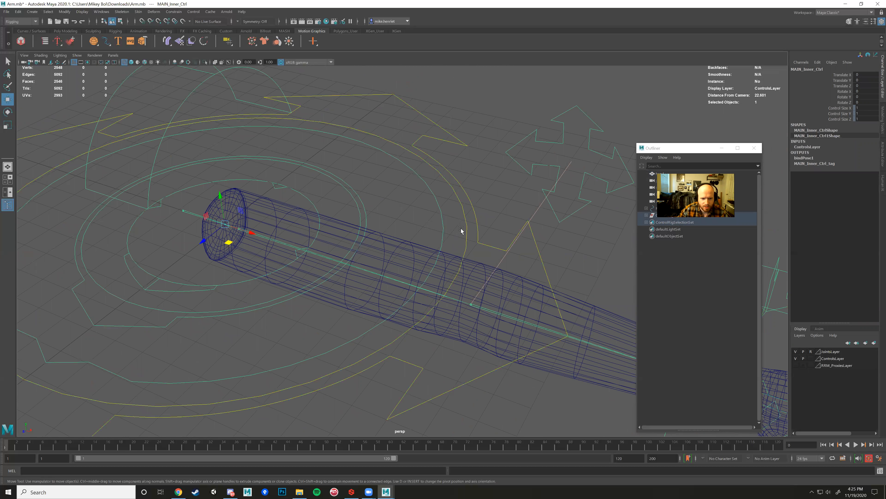
shift+click(467, 258)
click(467, 244)
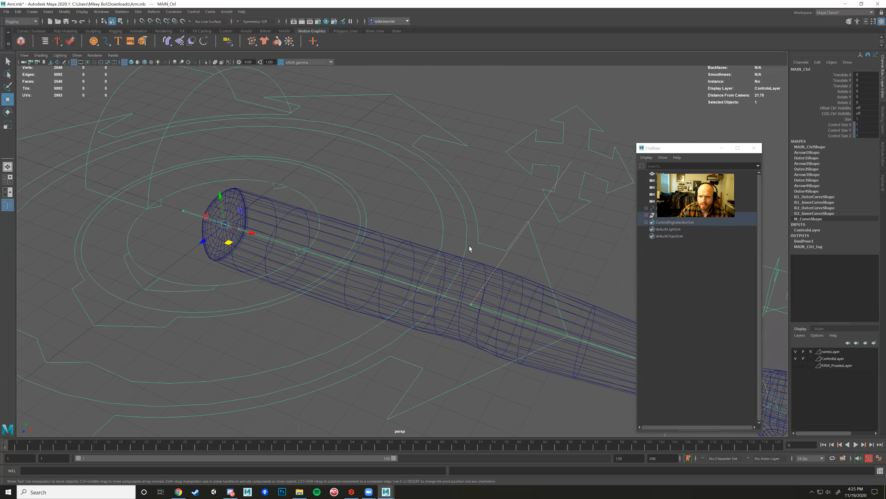
shift+click(499, 277)
alt+drag(430, 236, 504, 235)
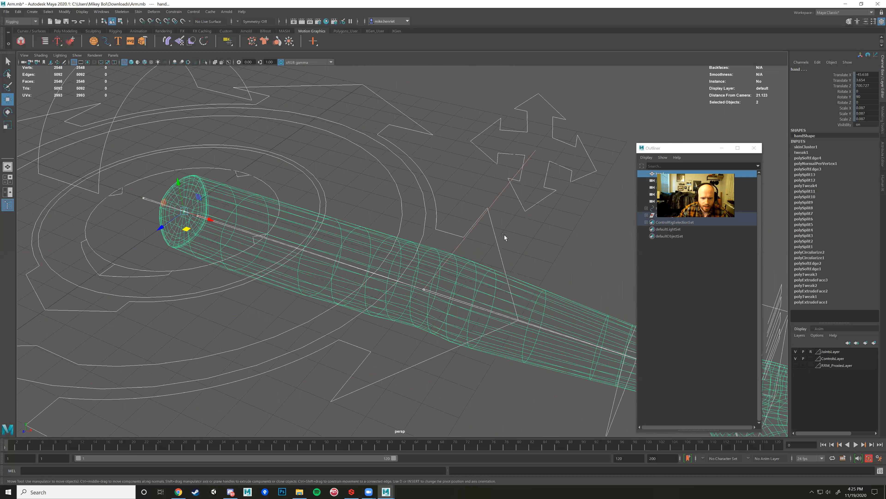
click(502, 250)
alt+drag(457, 212, 477, 222)
click(477, 221)
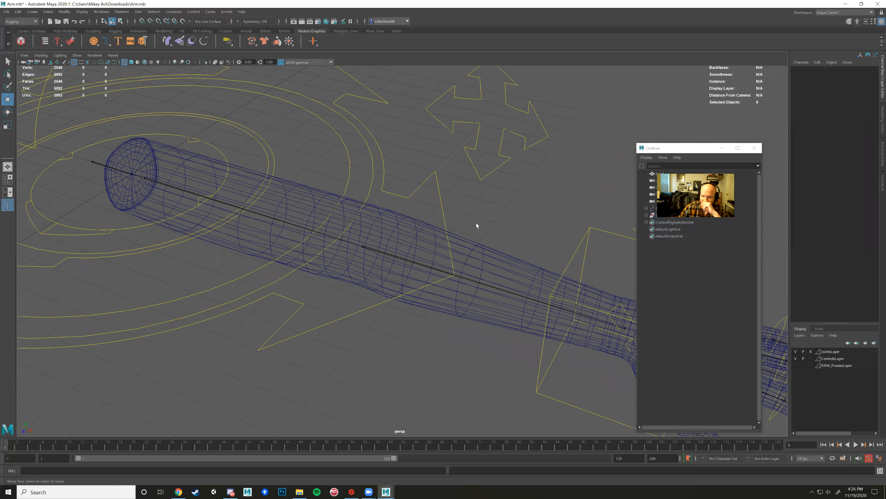
Select the wrist IK control and switch the viewport to shaded display.
scroll(475, 209, down, 10)
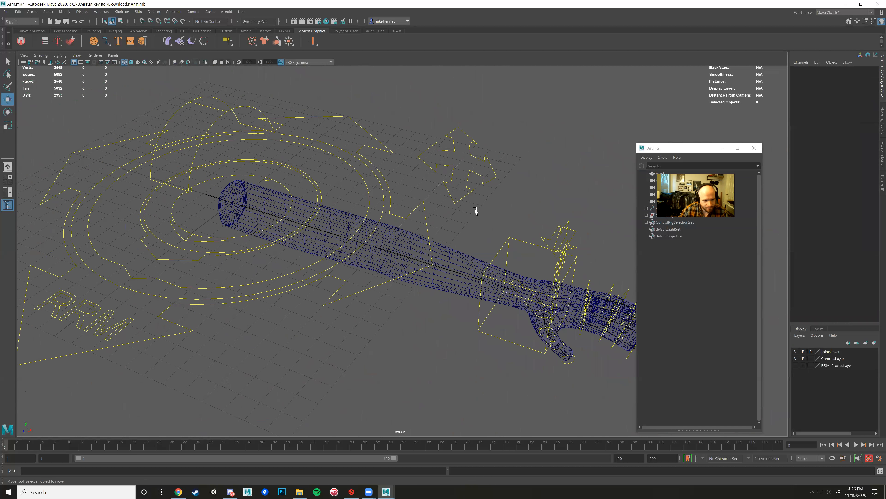
alt+drag(465, 263, 455, 260)
alt+middle_drag(455, 259, 406, 226)
alt+drag(407, 245, 400, 276)
scroll(395, 251, up, 5)
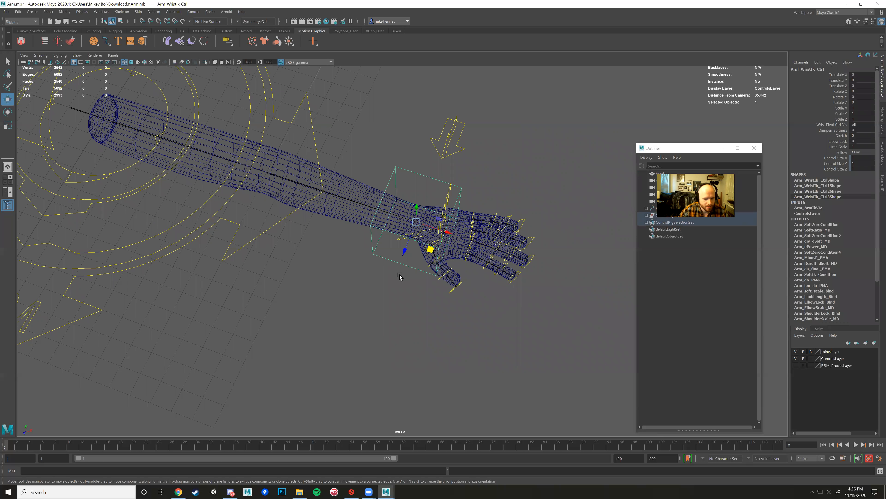
key(5)
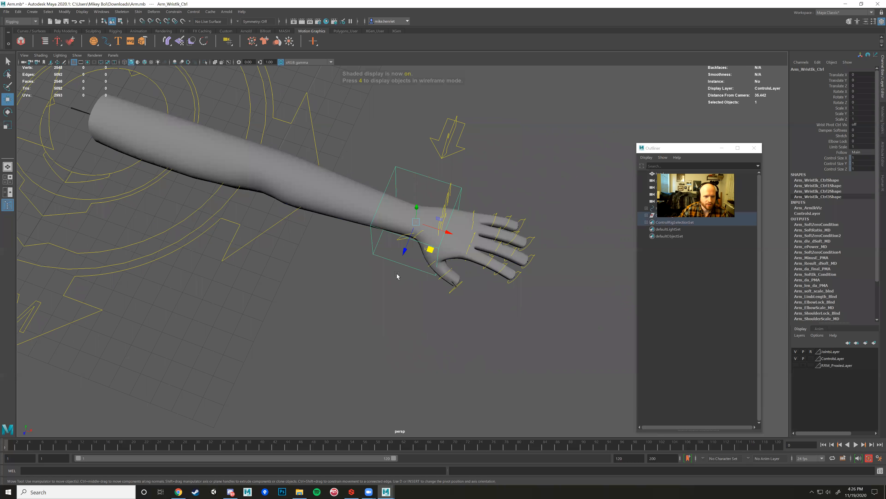
scroll(406, 289, up, 3)
alt+drag(406, 291, 376, 277)
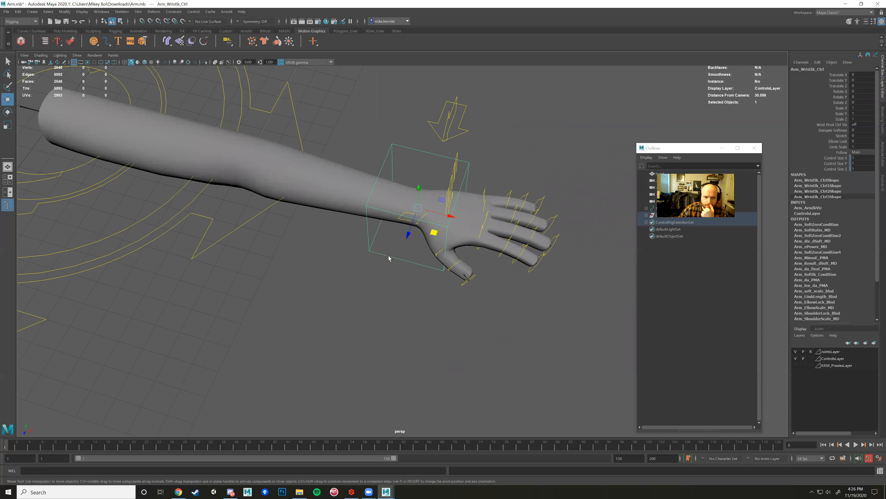
alt+drag(429, 276, 471, 279)
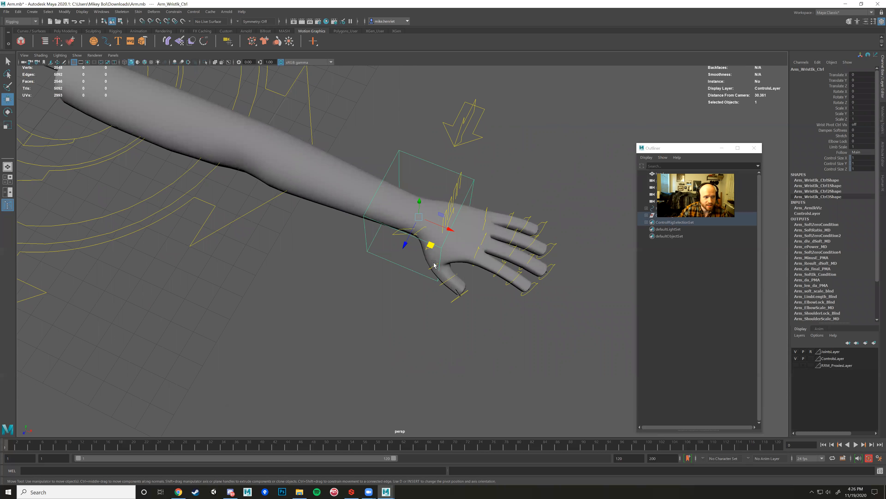
Test-move the wrist IK control to check how the bound arm follows and deforms, and undo all the moves.
drag(420, 218, 538, 296)
scroll(415, 309, up, 3)
key(ctrl+z)
key(ctrl+z)
key(ctrl+z)
key(ctrl+z)
key(ctrl+z)
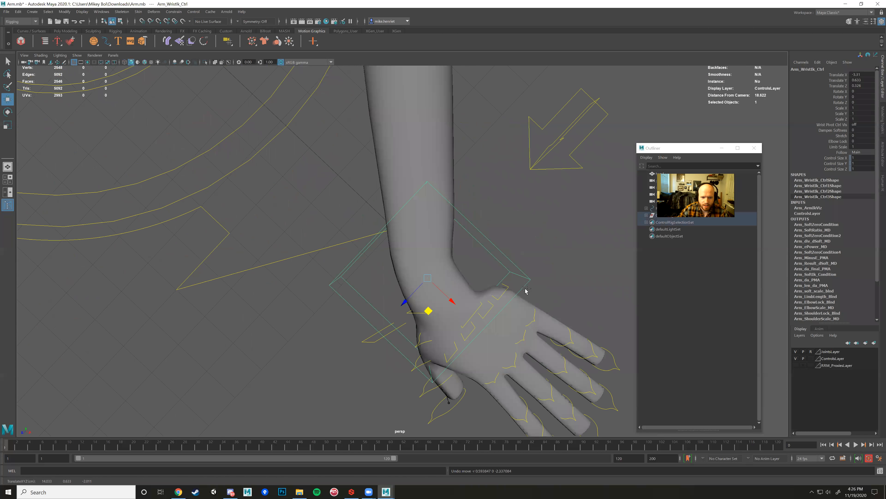
key(ctrl+z)
key(ctrl+z)
key(ctrl+z)
key(ctrl+z)
Test-rotate the wrist IK control, examine the mesh deformation at the bent wrist, undo the rotation and clear the selection.
key(e)
drag(355, 269, 330, 257)
key(ctrl+z)
scroll(347, 246, up, 3)
click(375, 153)
alt+middle_drag(329, 256, 330, 262)
alt+drag(330, 263, 371, 277)
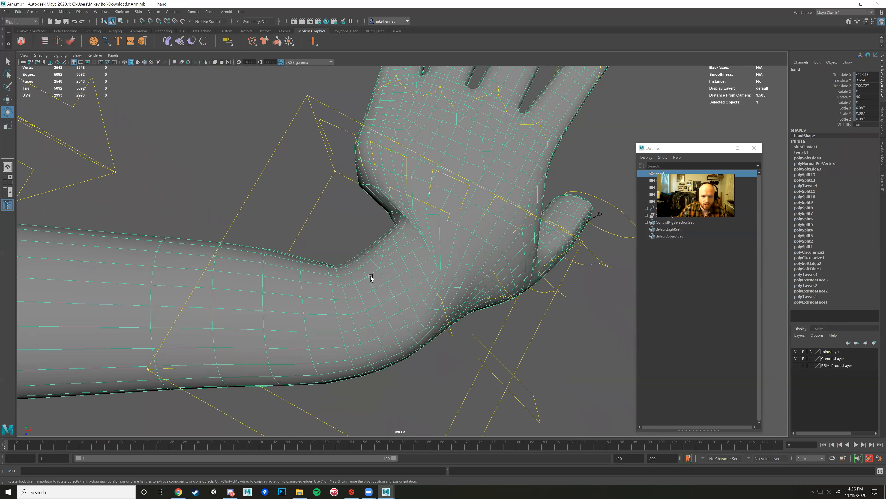
click(424, 272)
scroll(421, 280, down, 10)
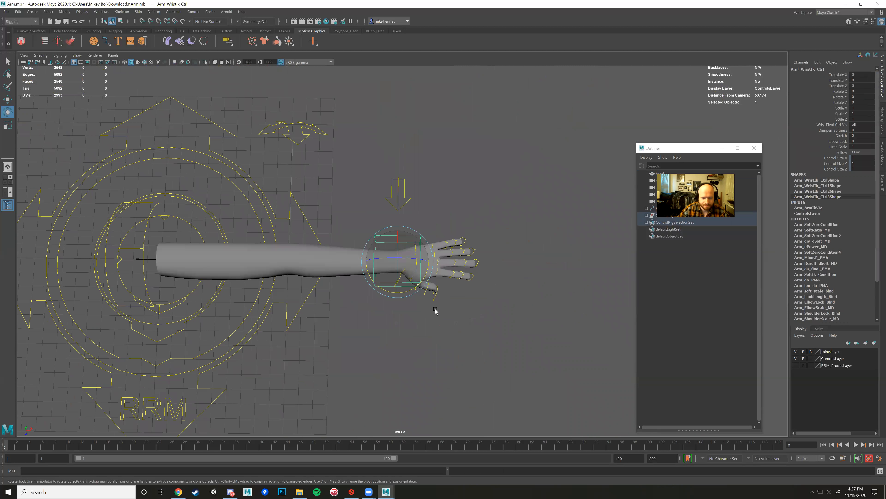
click(436, 311)
Examine the shaded arm mesh around the wrist, fingers, thumb and shoulder end from several angles.
alt+drag(429, 307, 438, 292)
scroll(436, 291, up, 5)
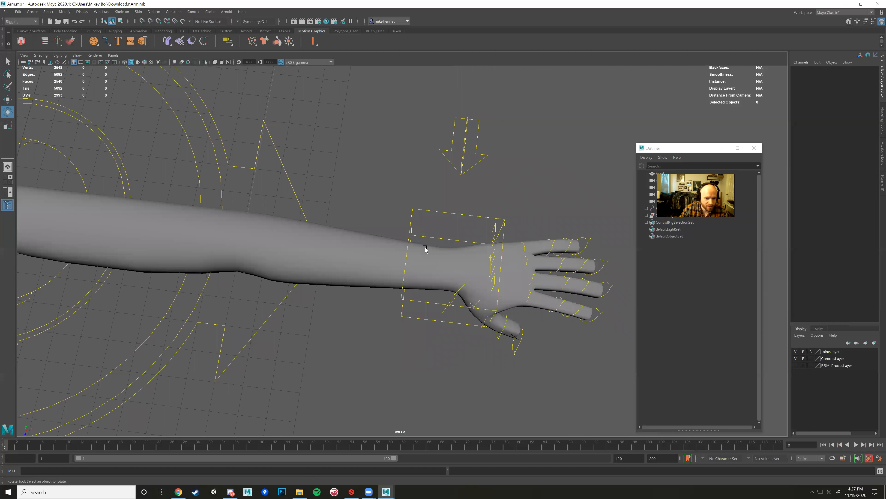
scroll(418, 255, down, 2)
alt+drag(414, 243, 513, 269)
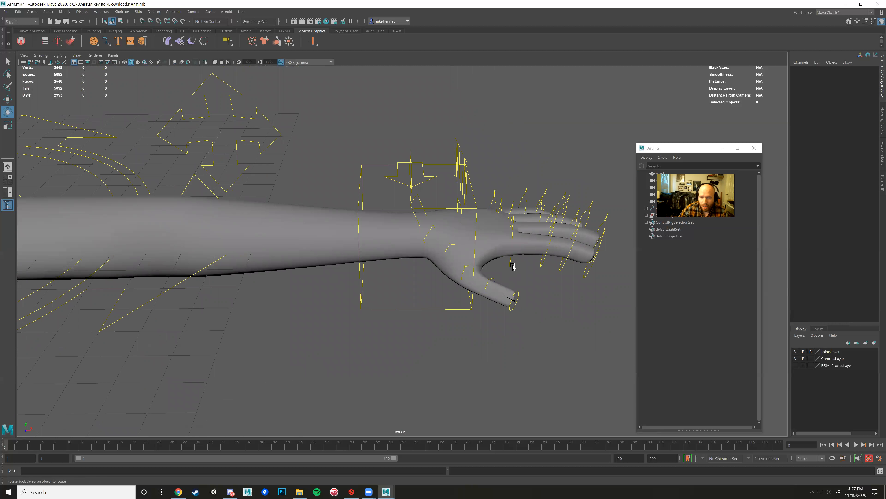
scroll(513, 268, down, 3)
alt+drag(513, 268, 419, 258)
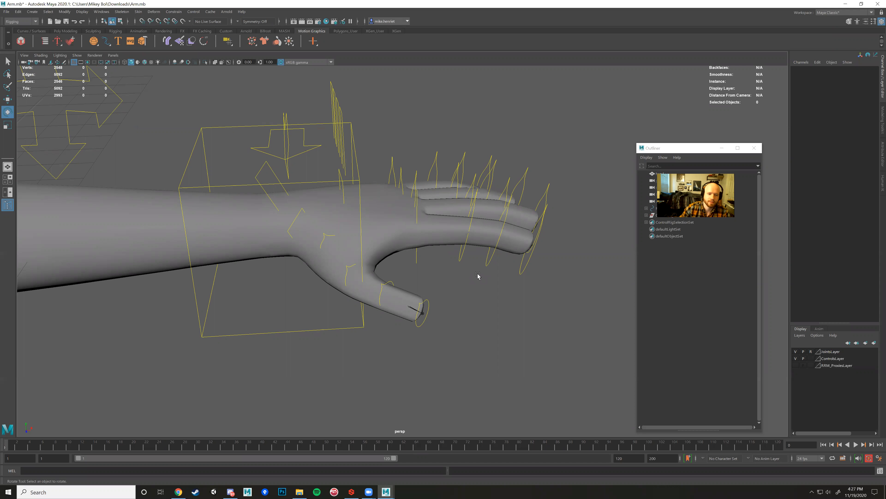
click(417, 260)
scroll(473, 275, down, 6)
alt+drag(430, 280, 443, 295)
alt+middle_drag(384, 294, 430, 296)
alt+drag(426, 299, 483, 308)
click(550, 298)
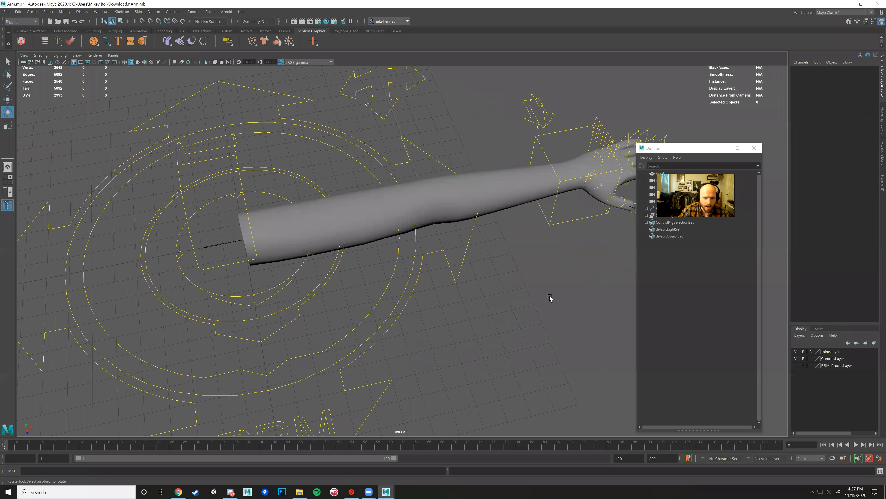
alt+middle_drag(550, 297, 380, 305)
alt+drag(379, 305, 352, 287)
Select the wrist IK control, test-rotate it to inspect the wrist bend from above, and undo the rotation.
click(418, 271)
alt+middle_drag(352, 287, 374, 287)
scroll(374, 287, up, 2)
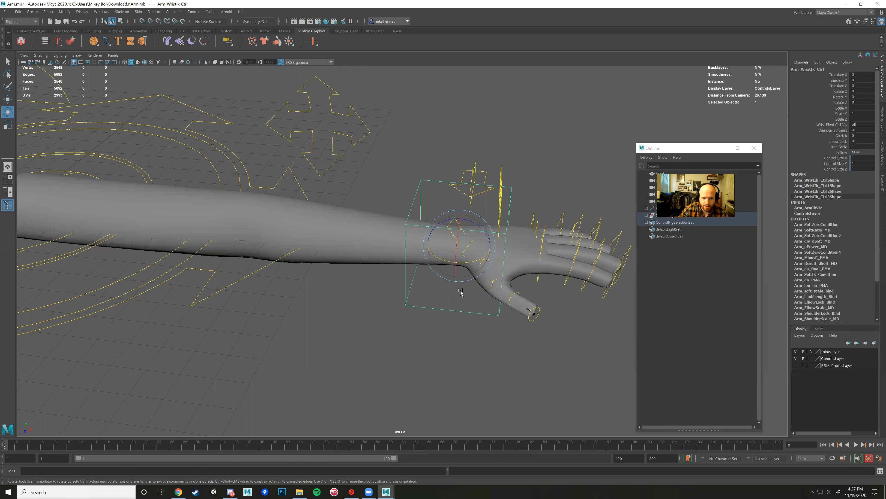
alt+drag(499, 209, 490, 236)
alt+middle_drag(491, 236, 451, 273)
alt+drag(451, 273, 440, 258)
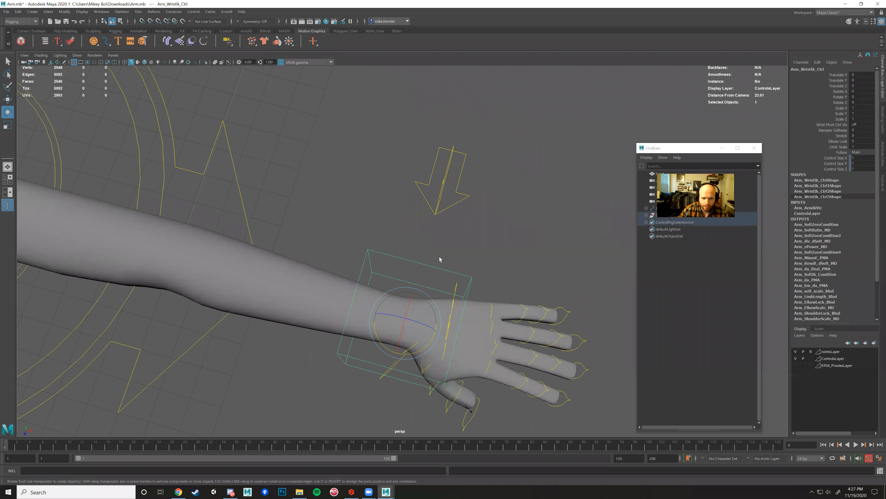
scroll(423, 287, up, 8)
mouse_move(396, 346)
mouse_down()
mouse_move(393, 314)
mouse_move(388, 333)
mouse_up()
key(ctrl+z)
Test-move the wrist IK control along X toward the shoulder to examine the elbow bend, and undo the move.
alt+right_drag(388, 335, 224, 290)
alt+middle_drag(223, 290, 413, 264)
alt+drag(413, 265, 490, 293)
key(w)
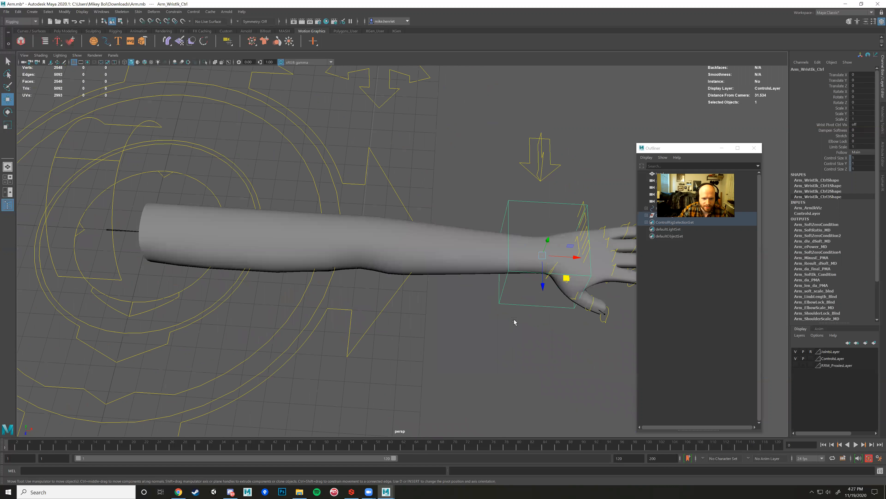
drag(575, 257, 407, 267)
alt+drag(407, 267, 445, 276)
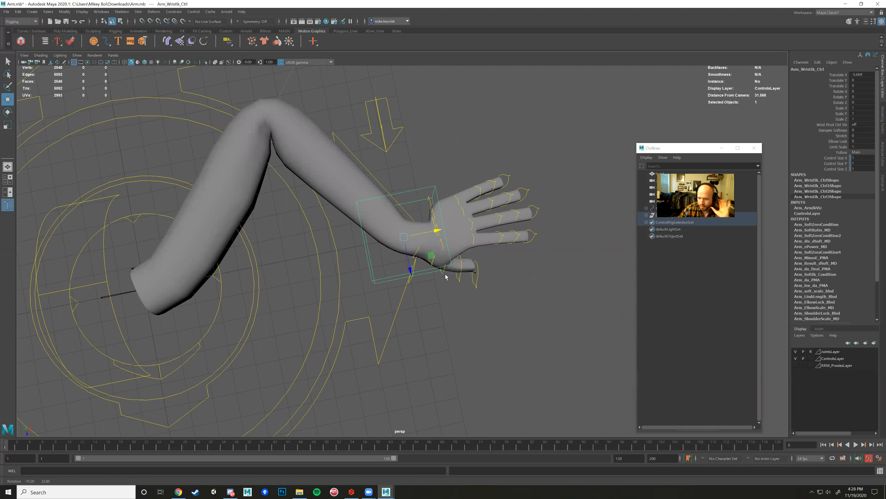
mouse_move(445, 274)
alt+mouse_down()
mouse_move(429, 310)
mouse_move(437, 284)
alt+mouse_up()
key(ctrl+z)
Select the arm mesh at its shoulder end to inspect its wireframe and the joint extending from it.
alt+drag(331, 310, 447, 281)
alt+middle_drag(447, 281, 360, 264)
scroll(360, 265, up, 4)
alt+drag(360, 264, 410, 256)
alt+middle_drag(411, 257, 465, 257)
mouse_move(404, 256)
alt+mouse_down()
mouse_move(401, 246)
mouse_move(391, 258)
alt+mouse_up()
click(409, 250)
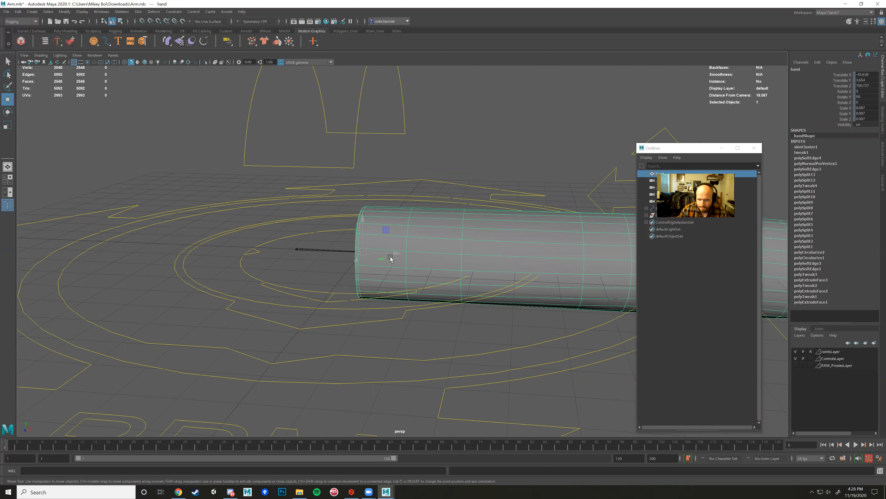
Examine the arm mesh's wireframe from the shoulder end along the forearm to the hand from several angles.
alt+middle_drag(317, 278, 244, 278)
alt+right_drag(464, 300, 366, 282)
alt+drag(353, 276, 307, 267)
alt+right_drag(342, 269, 415, 271)
alt+drag(363, 270, 332, 270)
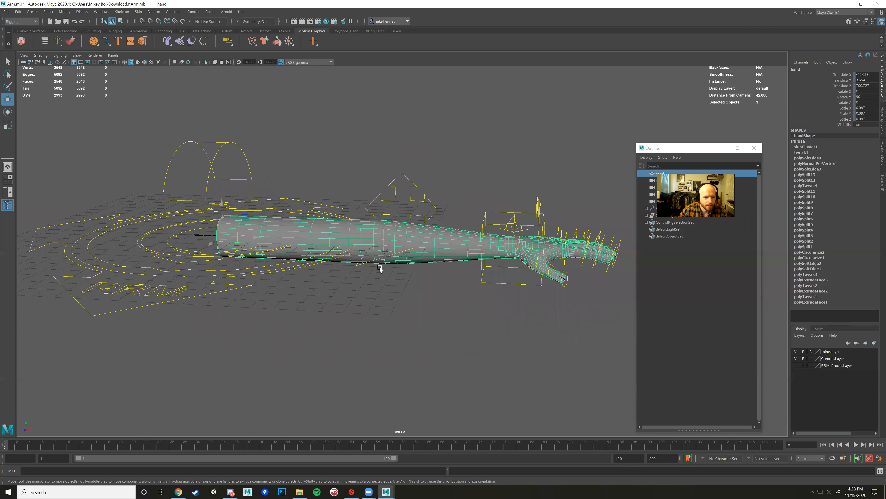
alt+middle_drag(332, 270, 386, 288)
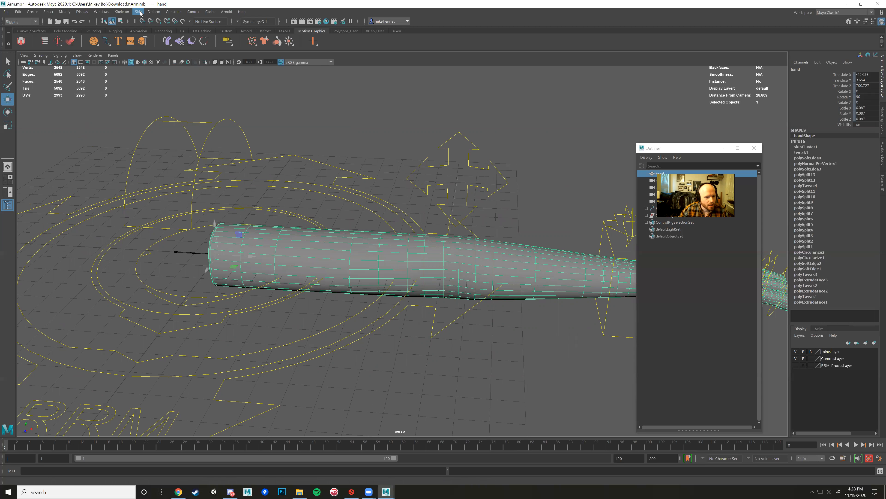
alt+drag(222, 206, 307, 217)
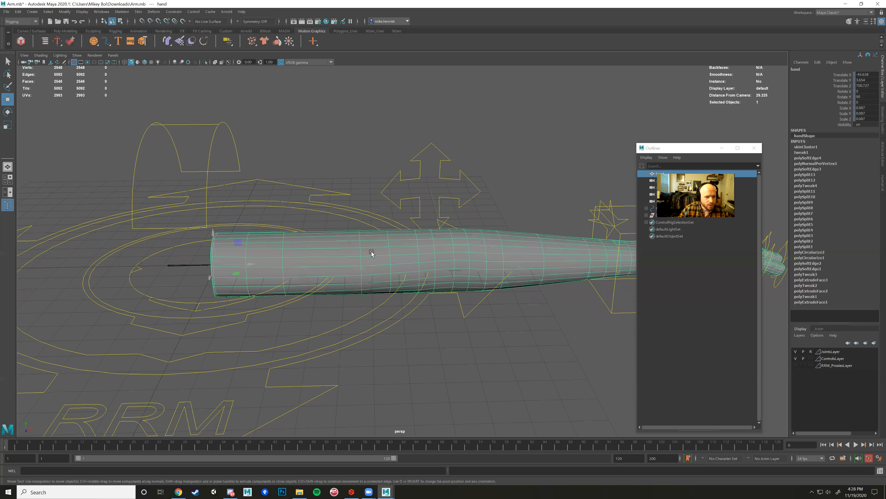
alt+middle_drag(559, 236, 417, 215)
alt+drag(519, 276, 527, 273)
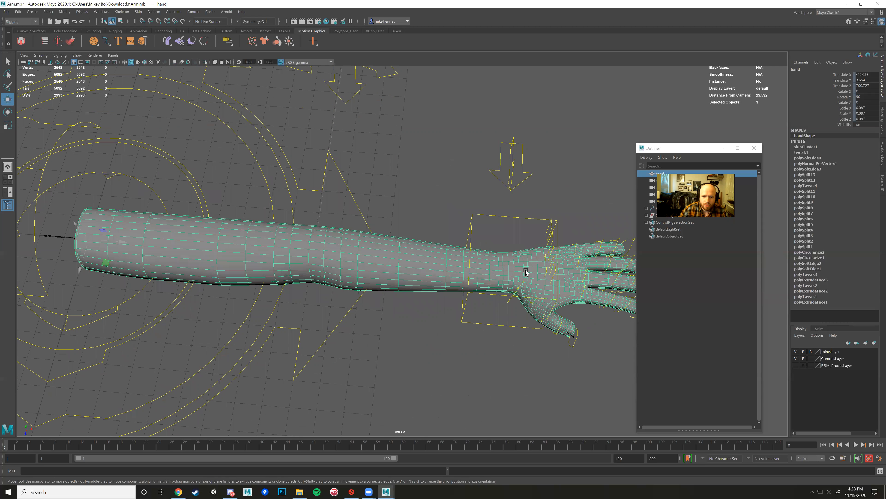
right_click(386, 261)
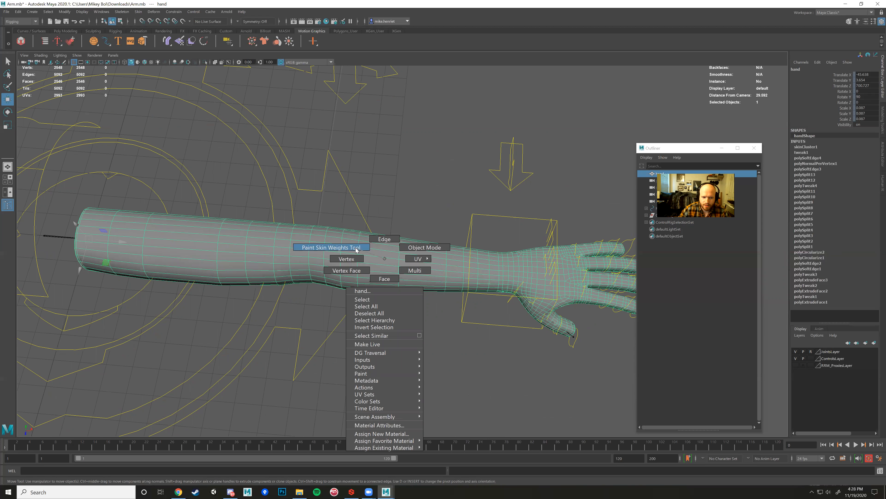
right_drag(379, 258, 384, 259)
click(435, 213)
click(421, 248)
alt+middle_drag(389, 260, 404, 218)
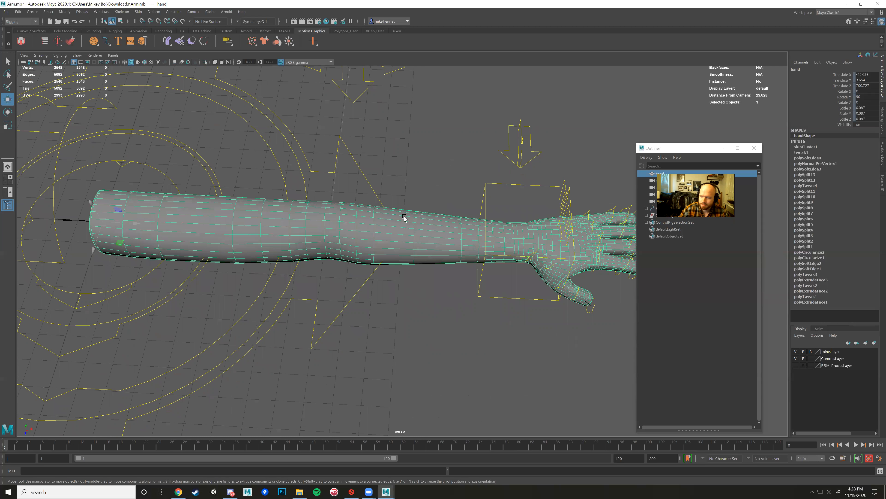
right_click(404, 218)
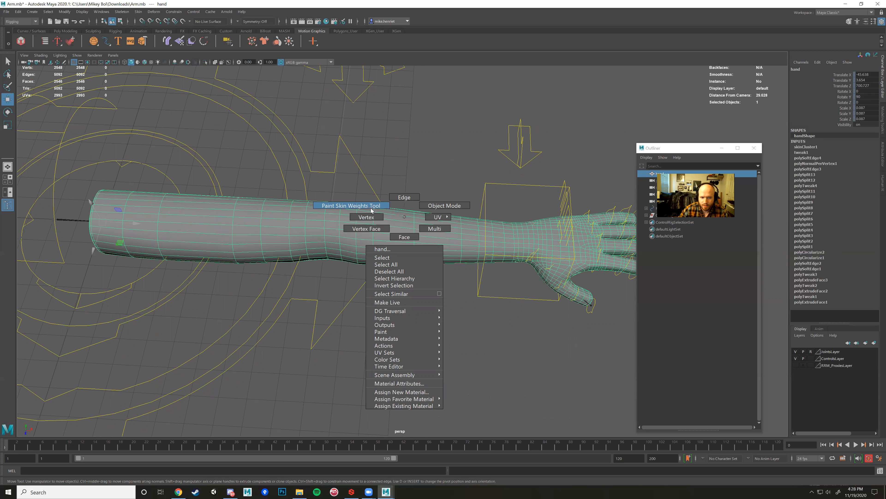
right_drag(372, 204, 371, 204)
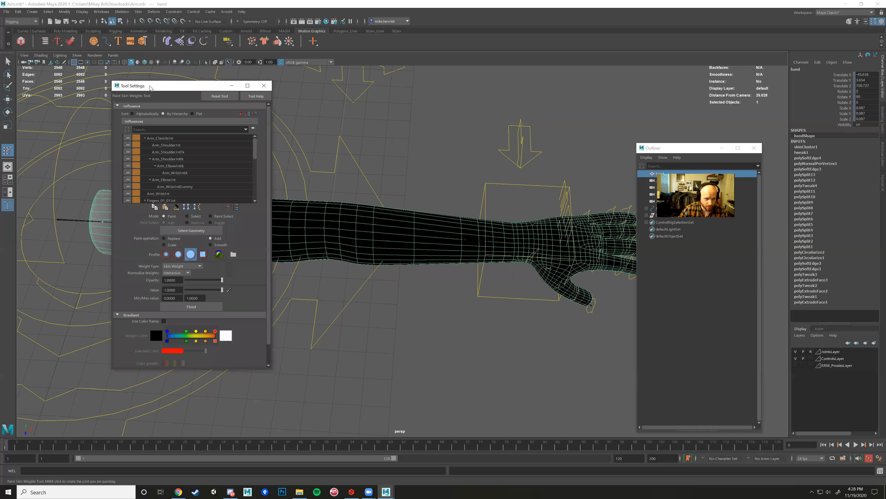
drag(150, 87, 127, 87)
click(241, 85)
mouse_move(405, 204)
alt+mouse_down()
mouse_move(417, 218)
mouse_move(428, 200)
alt+mouse_up()
key(w)
click(426, 220)
click(422, 232)
mouse_move(414, 236)
alt+mouse_down()
mouse_move(393, 241)
mouse_move(407, 242)
alt+mouse_up()
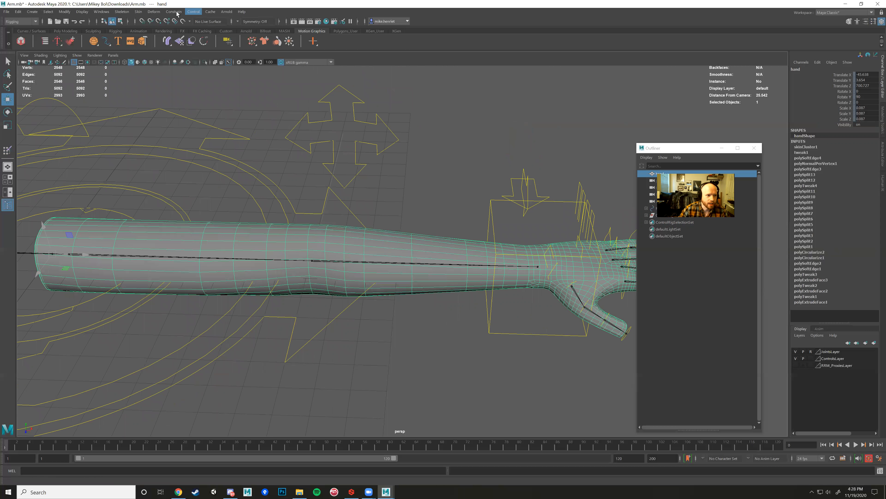
Activate the Paint Skin Weights tool on the arm mesh and show its tool settings.
click(139, 12)
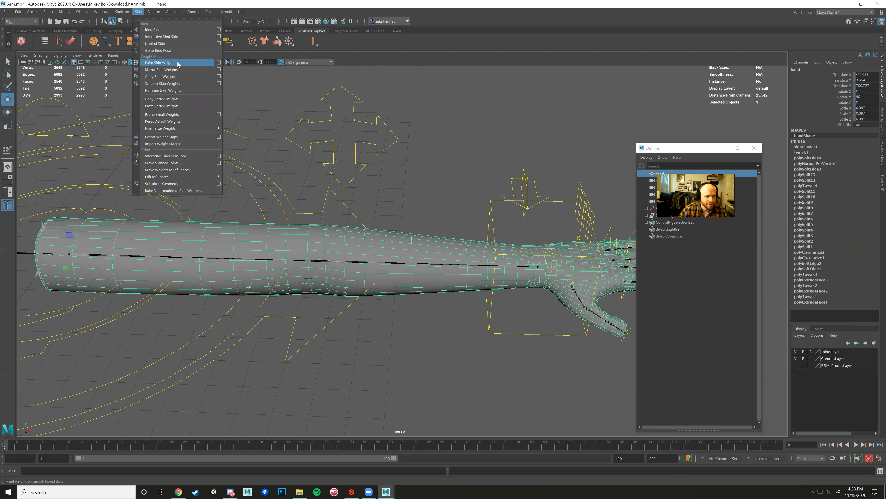
click(204, 63)
mouse_move(366, 198)
alt+mouse_down()
mouse_move(405, 198)
mouse_move(557, 141)
alt+mouse_up()
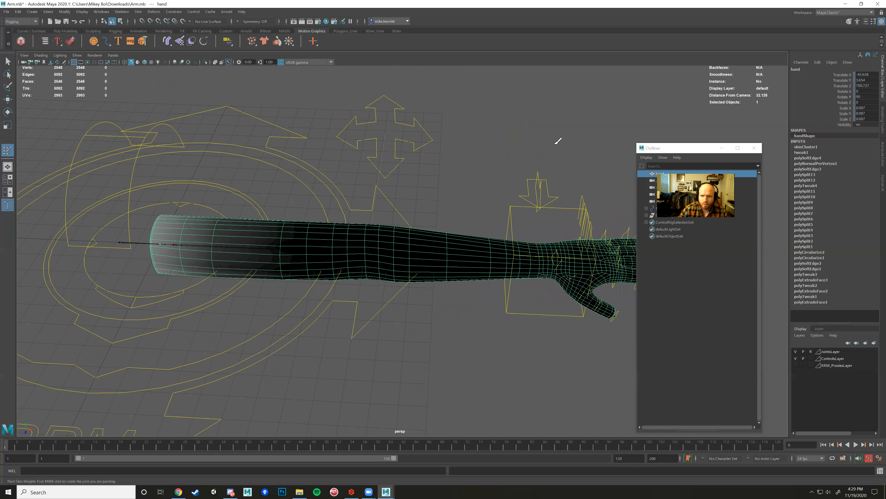
scroll(442, 177, up, 5)
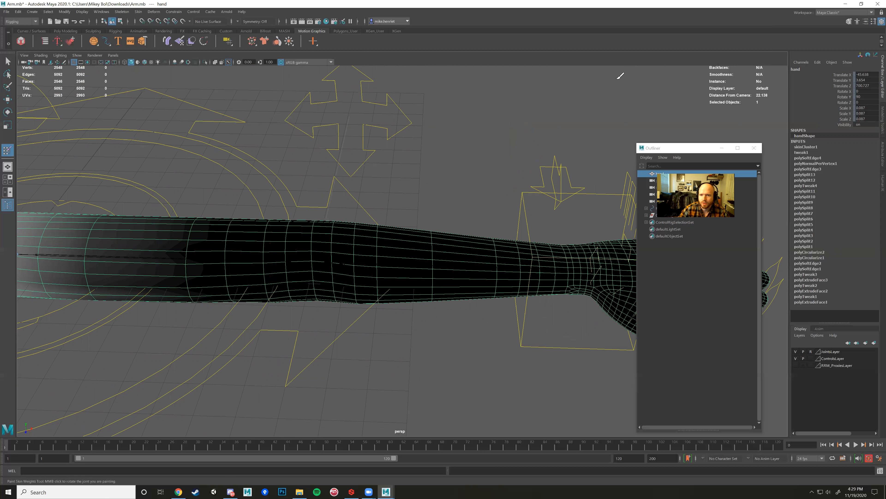
click(874, 22)
alt+middle_drag(345, 147, 489, 147)
mouse_move(489, 147)
alt+mouse_down()
mouse_move(401, 142)
mouse_move(470, 180)
mouse_move(370, 163)
mouse_move(394, 142)
alt+mouse_up()
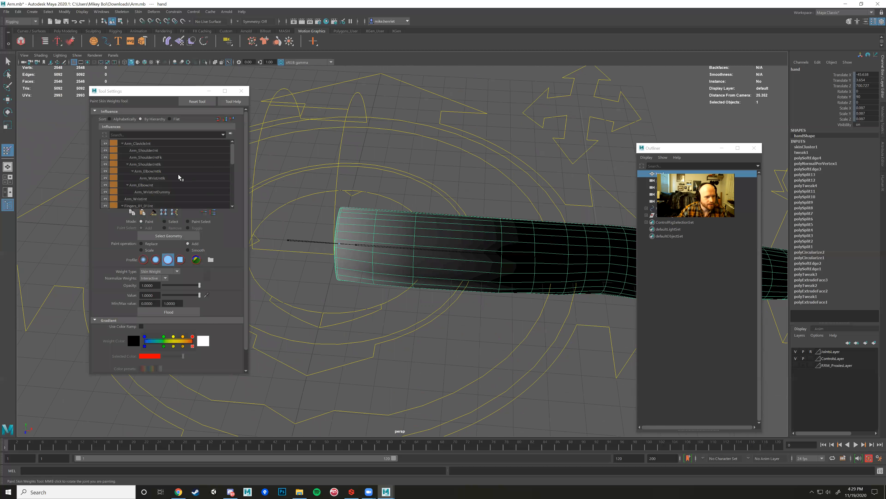
Browse the influence list and select the clavicle joint to inspect its weights at the shoulder end of the arm.
scroll(177, 174, down, 7)
scroll(179, 170, up, 7)
alt+drag(302, 190, 155, 158)
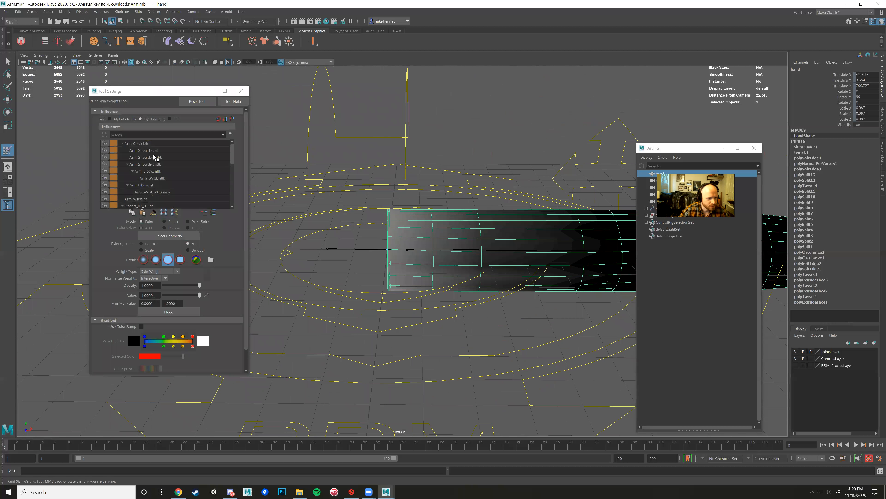
click(144, 147)
alt+drag(318, 225, 300, 199)
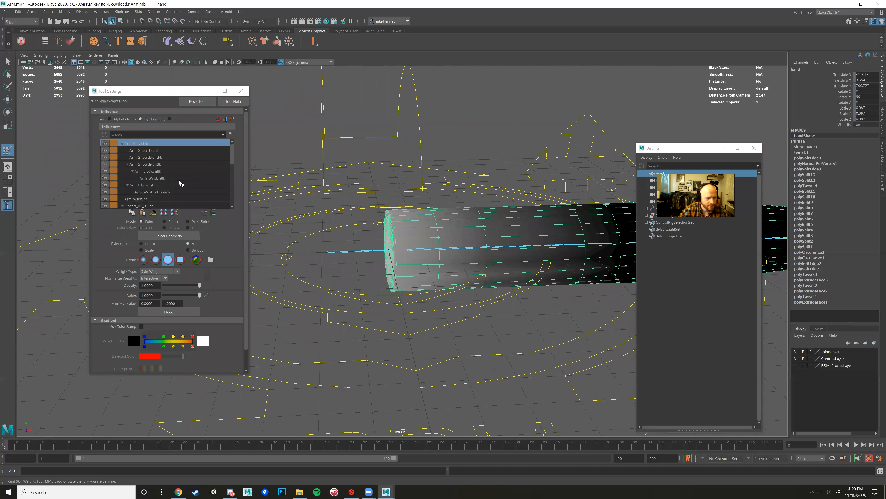
scroll(174, 184, down, 1)
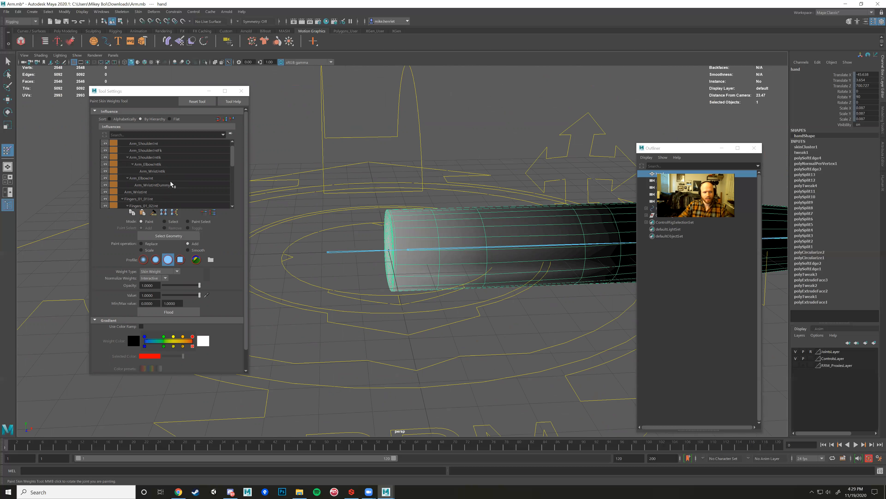
scroll(171, 182, up, 1)
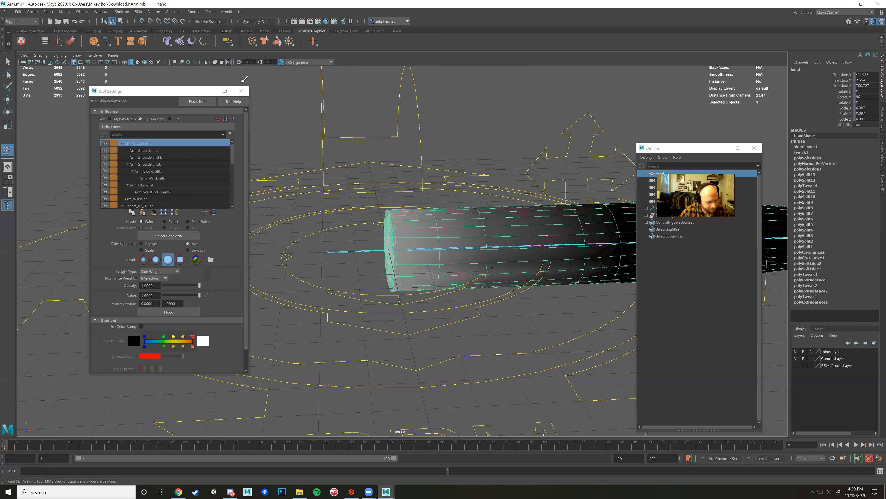
click(151, 151)
click(146, 144)
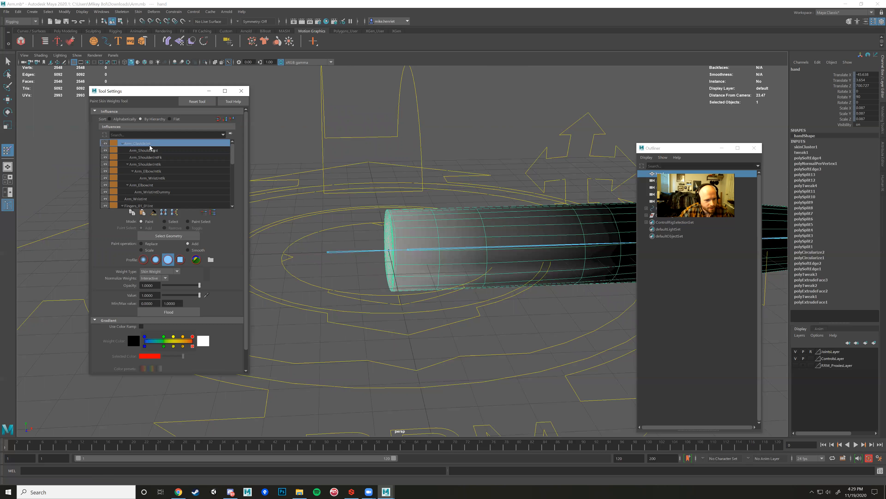
Select the shoulder joint influence and inspect its weights along the upper arm.
click(150, 151)
scroll(382, 222, down, 5)
alt+drag(382, 222, 454, 234)
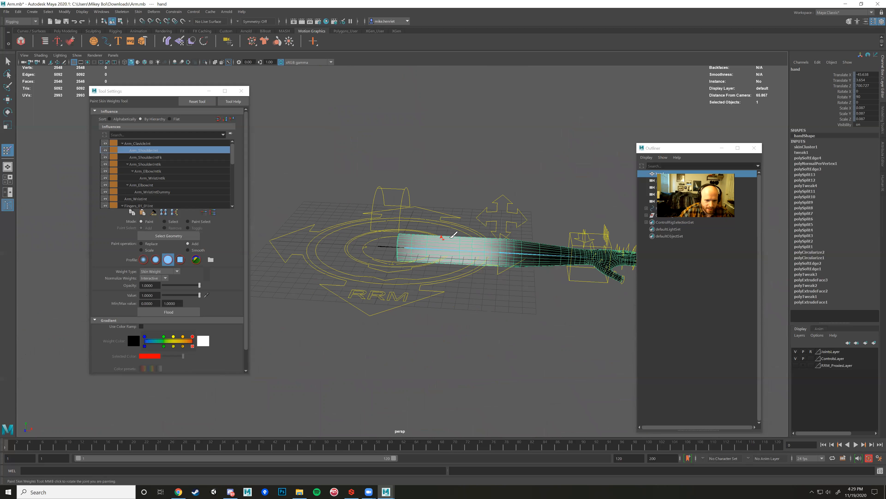
scroll(454, 235, up, 5)
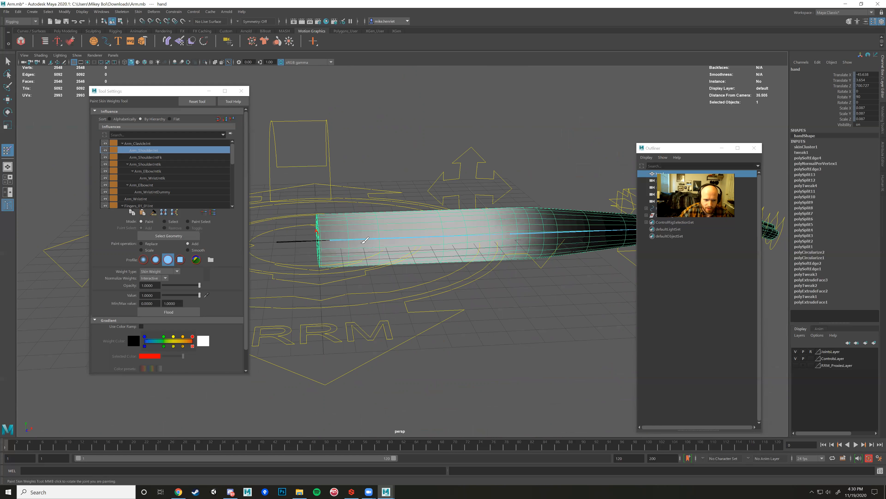
alt+middle_drag(356, 196, 382, 194)
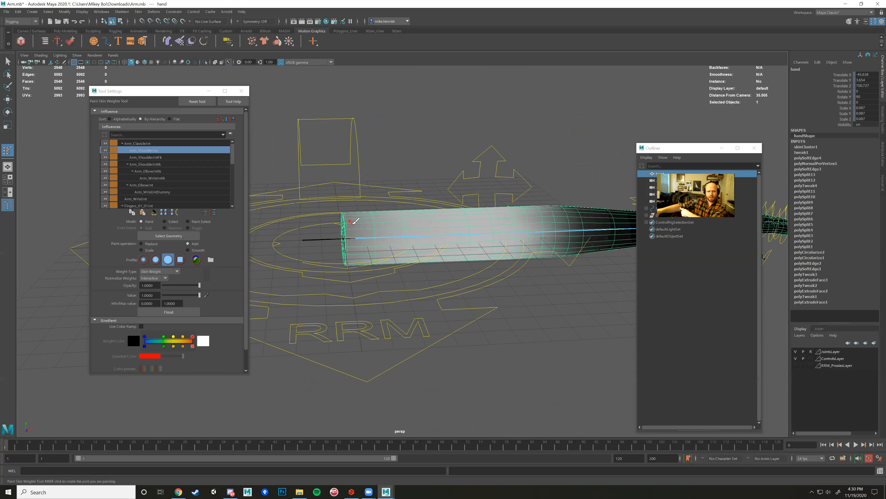
Select the shoulder IK and elbow joint influences in turn, and examine the elbow's weights along the forearm, wrist and hand.
click(153, 164)
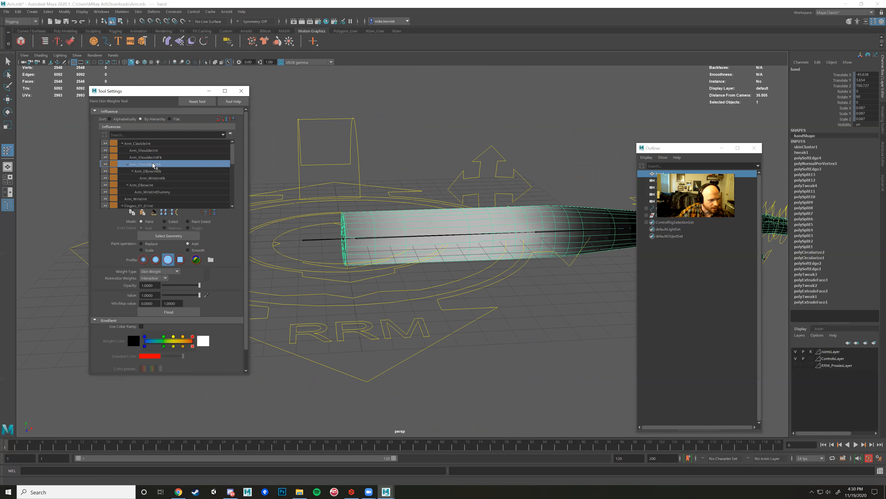
click(152, 185)
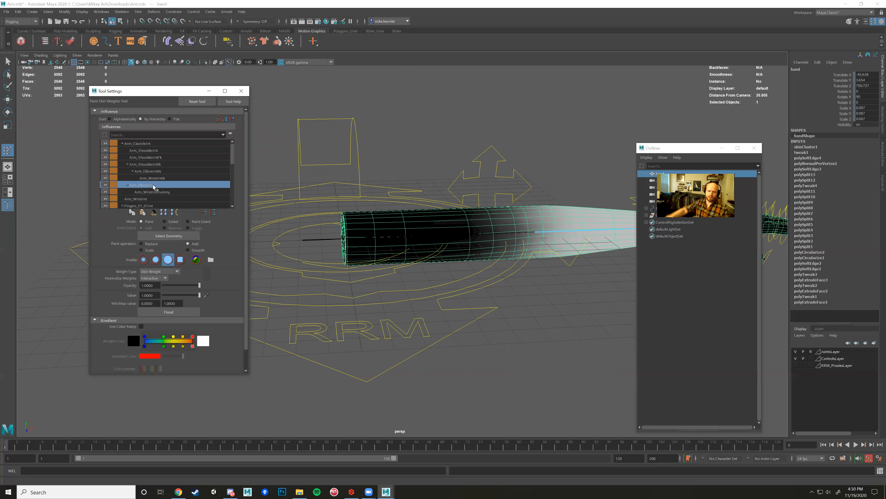
alt+middle_drag(374, 190, 237, 195)
alt+drag(356, 205, 392, 206)
alt+middle_drag(502, 205, 415, 210)
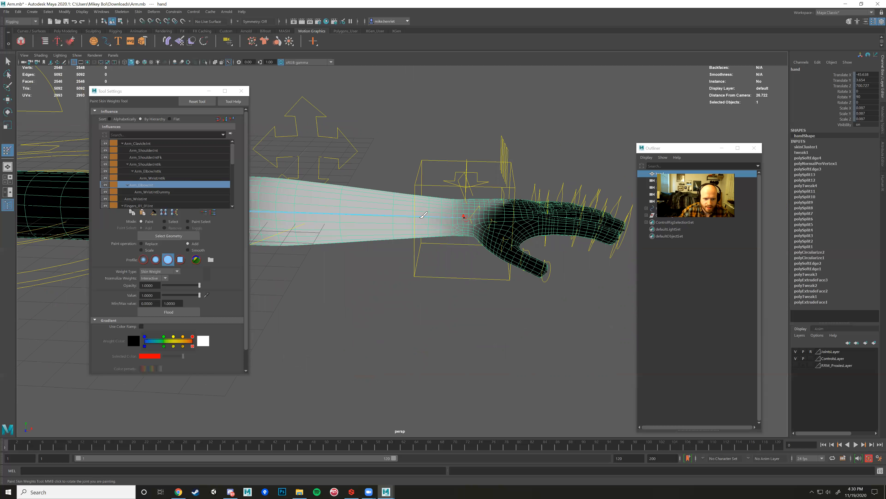
middle_click(394, 225)
alt+drag(392, 232, 405, 241)
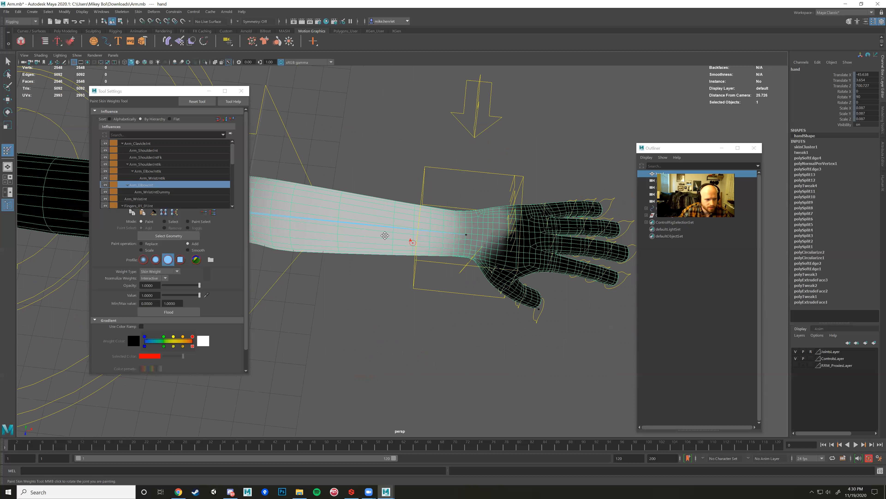
scroll(406, 241, up, 5)
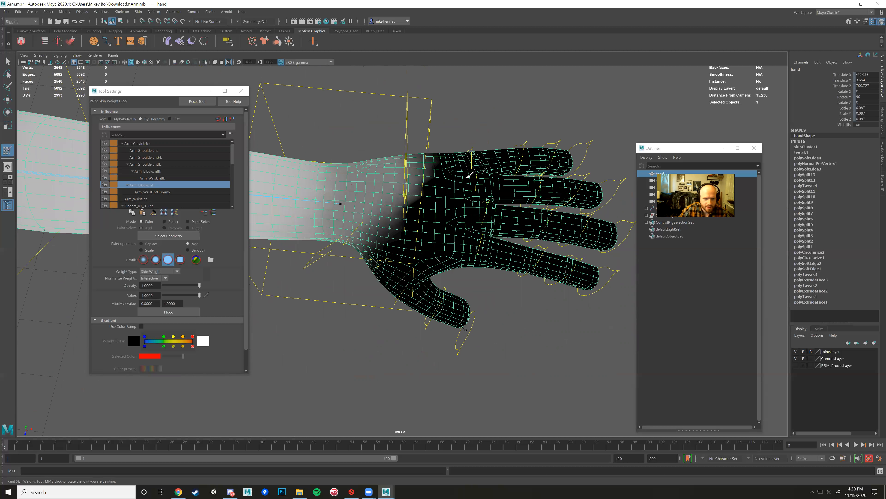
alt+middle_drag(335, 246, 325, 247)
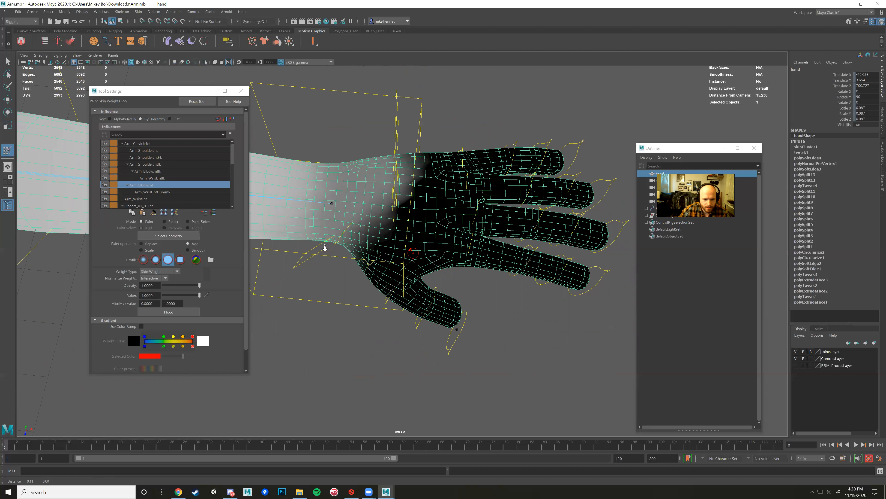
scroll(325, 248, up, 4)
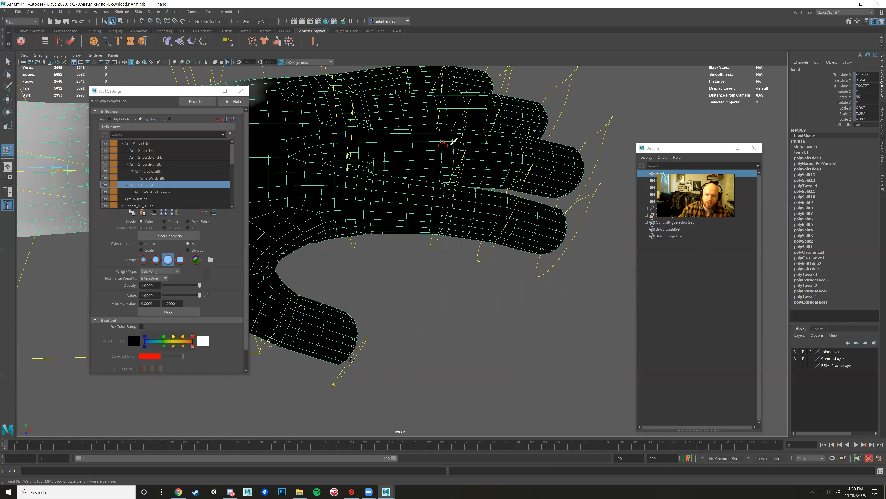
scroll(452, 143, down, 10)
mouse_move(564, 171)
alt+mouse_down()
mouse_move(509, 147)
mouse_move(433, 184)
mouse_move(462, 191)
mouse_move(452, 189)
alt+mouse_up()
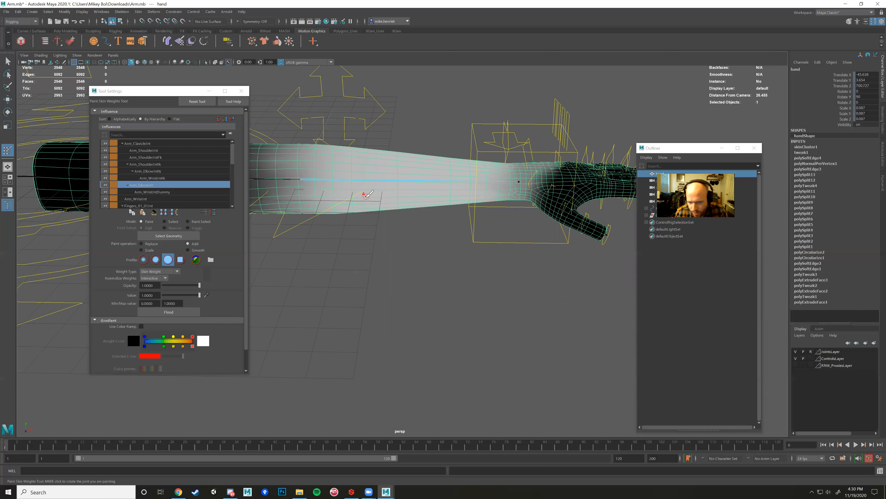
Move the tool settings window off the shoulder end and select the clavicle joint influence to inspect its weights there.
click(133, 92)
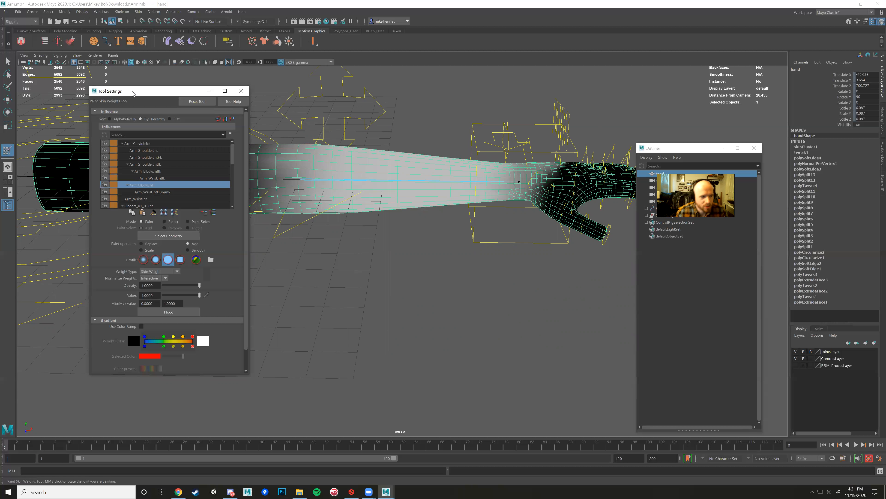
drag(493, 122, 493, 121)
mouse_move(390, 136)
alt+mouse_down()
mouse_move(383, 162)
mouse_move(401, 159)
mouse_move(363, 159)
mouse_move(376, 172)
alt+mouse_up()
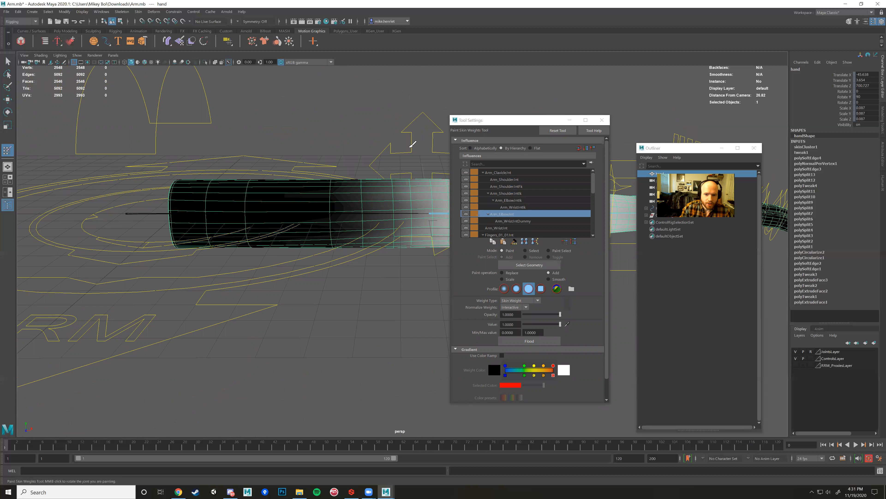
alt+drag(305, 166, 461, 210)
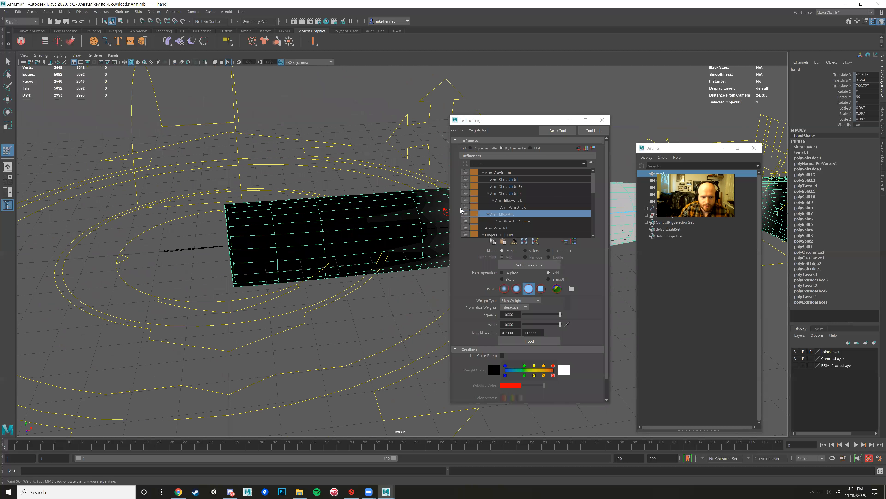
click(505, 173)
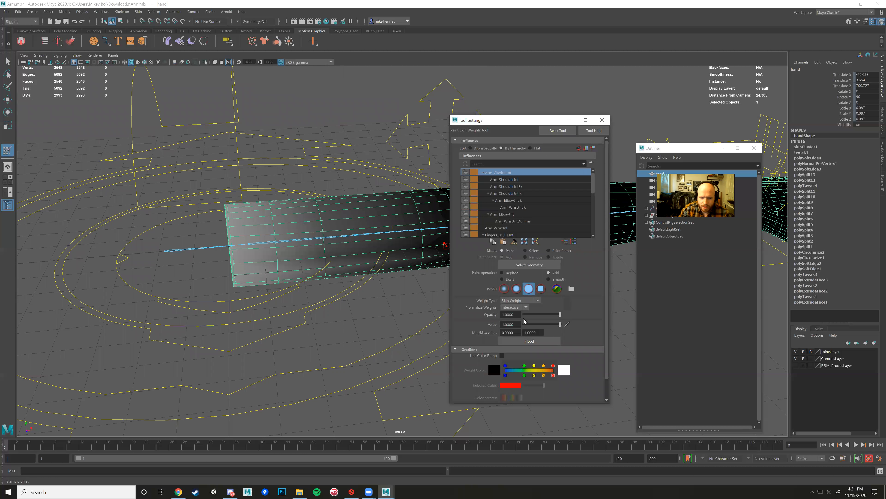
alt+drag(368, 200, 338, 208)
Save the scene in the Downloads folder under the new file name ArmBindSkin.
click(7, 11)
click(28, 46)
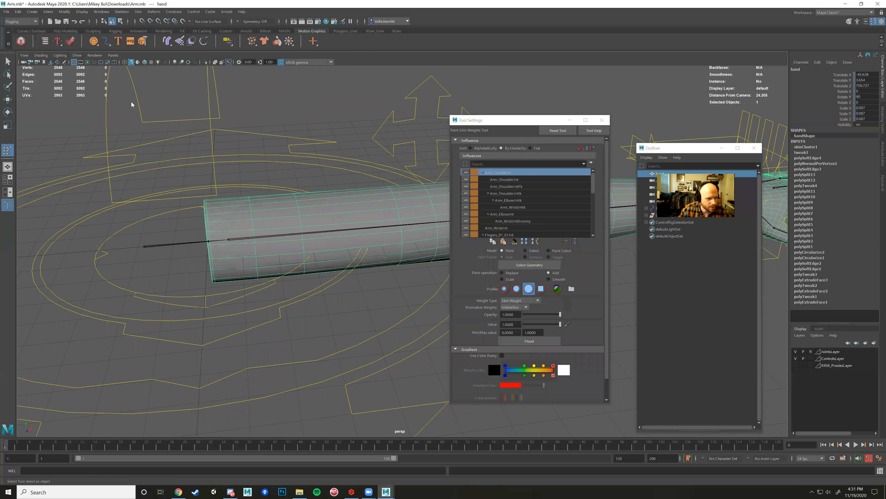
click(167, 327)
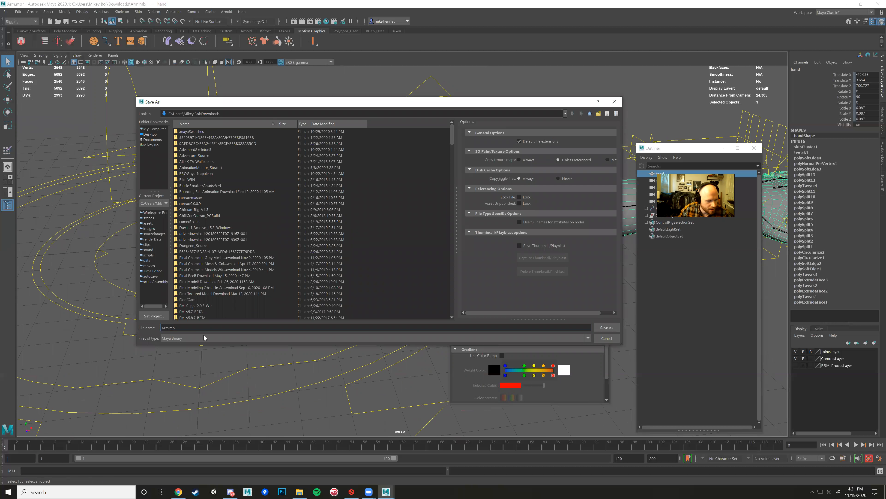
text(Boun)
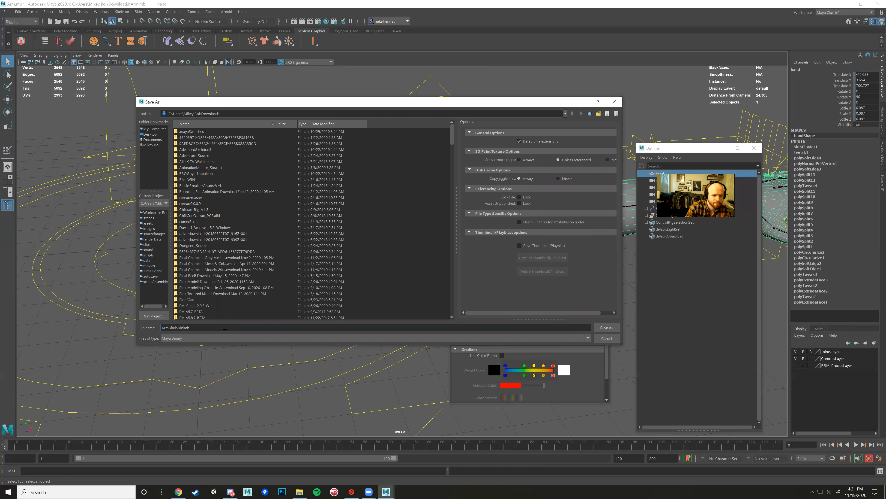
key(Return)
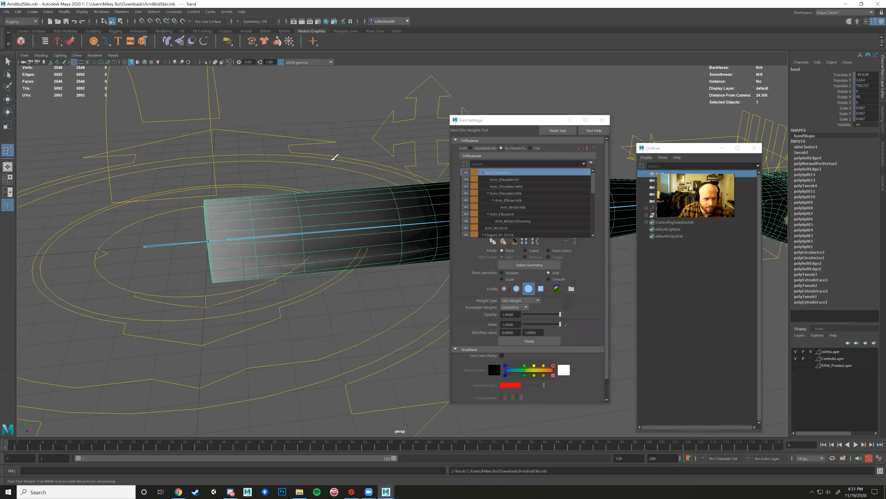
Reselect the clavicle joint influence and reposition the tool settings window while viewing the weights along the whole arm.
alt+drag(332, 169, 344, 135)
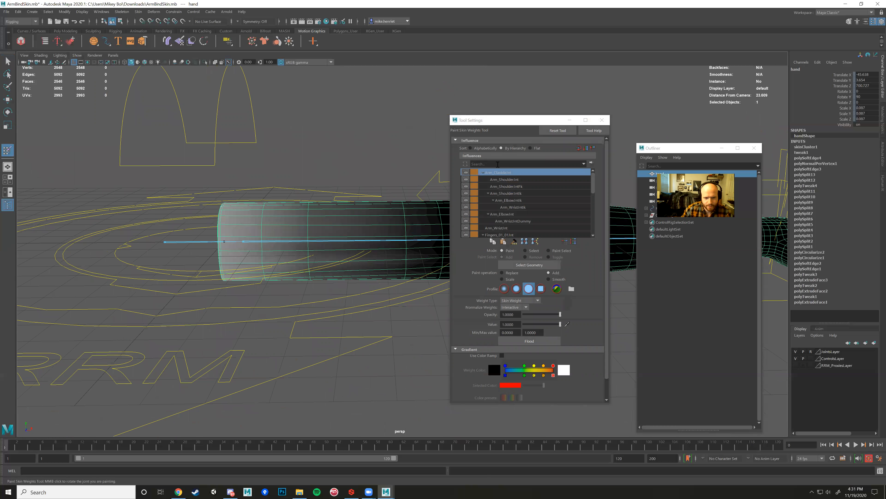
click(514, 179)
click(511, 174)
scroll(367, 160, down, 3)
alt+drag(371, 156, 346, 158)
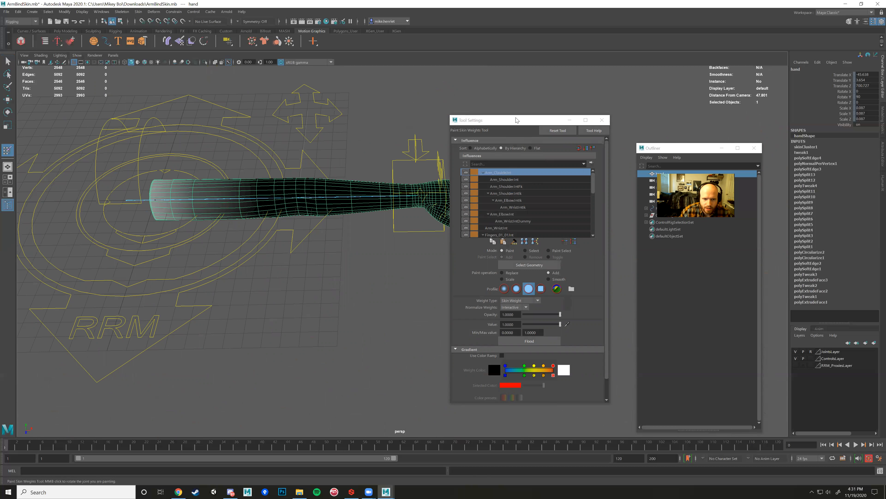
drag(517, 120, 632, 120)
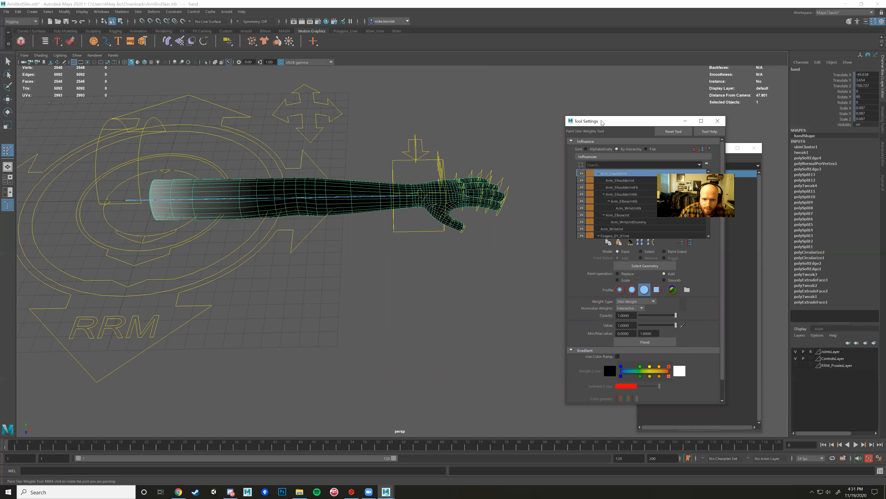
drag(481, 93, 481, 93)
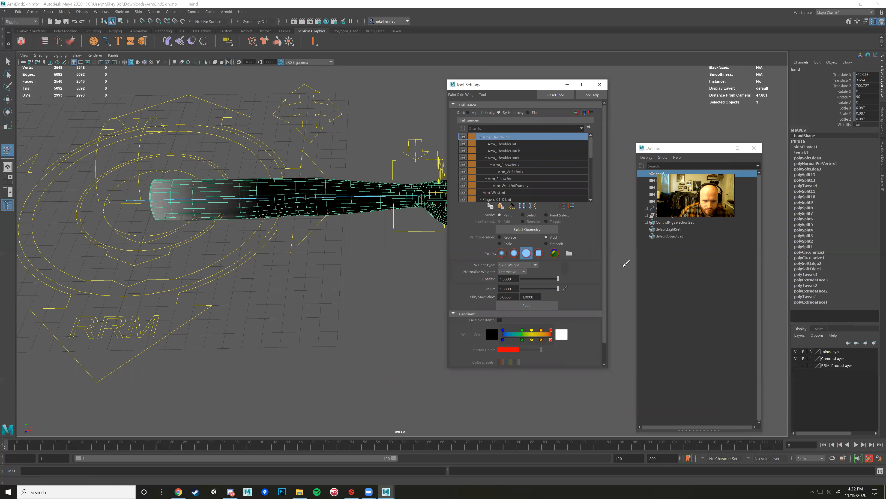
Flood the whole arm mesh with clavicle joint weight, using the Add operation at a value of 1.0.
click(546, 237)
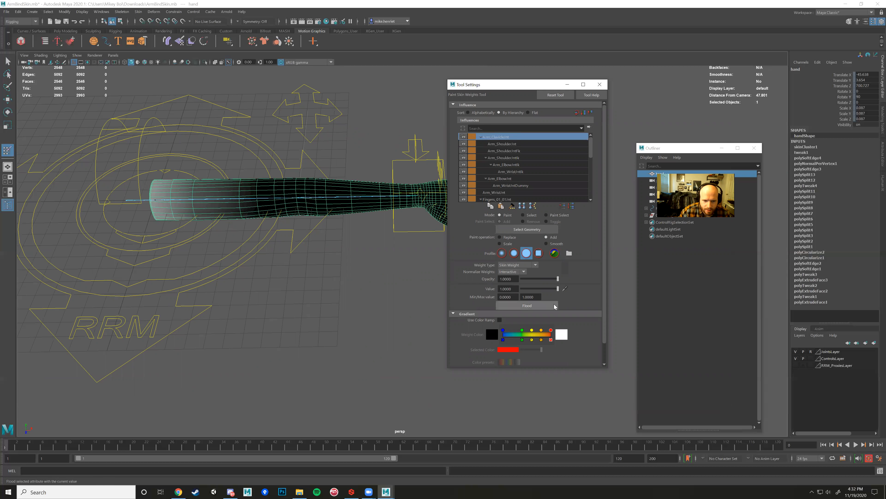
click(554, 306)
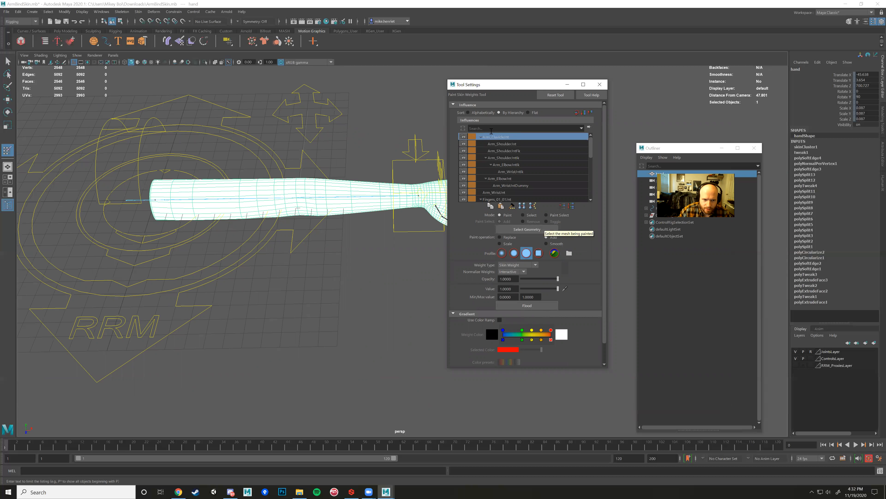
alt+drag(417, 156, 471, 151)
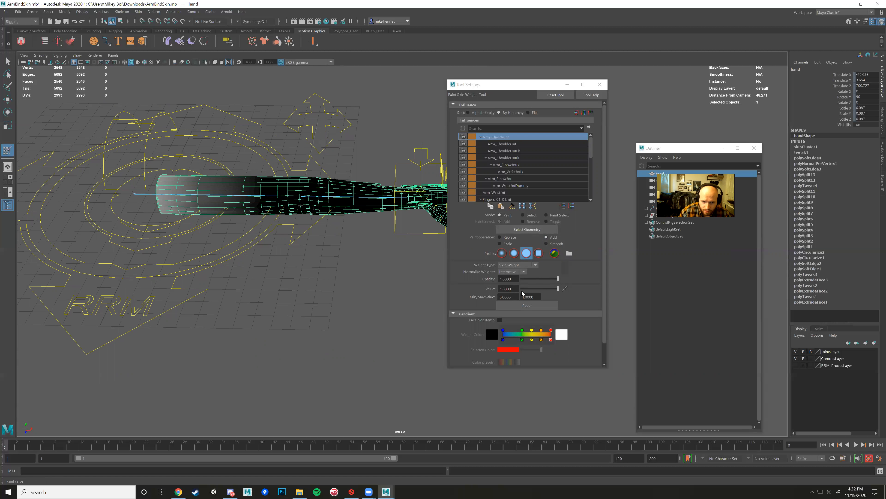
click(528, 306)
Rotate the main control to test how the flooded arm mesh follows, and undo the test rotation.
alt+drag(397, 251, 319, 254)
key(w)
click(362, 208)
mouse_move(362, 207)
alt+mouse_down()
mouse_move(409, 212)
mouse_move(364, 226)
mouse_move(397, 209)
mouse_move(393, 227)
mouse_move(372, 238)
mouse_move(352, 212)
mouse_move(378, 199)
mouse_move(392, 239)
mouse_move(397, 211)
alt+mouse_up()
key(ctrl+z)
alt+middle_drag(230, 223, 350, 232)
mouse_move(366, 275)
alt+mouse_down()
mouse_move(375, 262)
mouse_move(377, 280)
alt+mouse_up()
click(378, 266)
key(e)
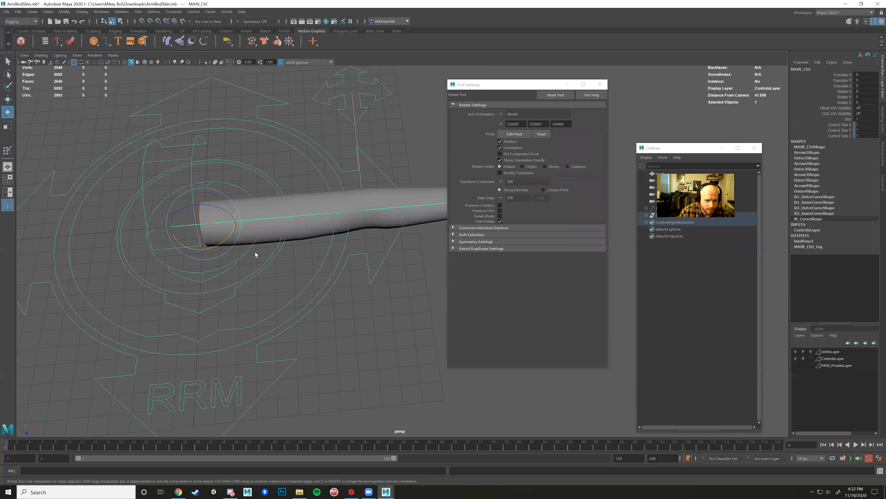
mouse_move(224, 242)
mouse_down()
mouse_move(239, 231)
mouse_move(229, 239)
mouse_move(237, 242)
mouse_up()
key(ctrl+z)
Rotate the clavicle control to test the flooded mesh's deformation, and undo the rotation.
click(202, 162)
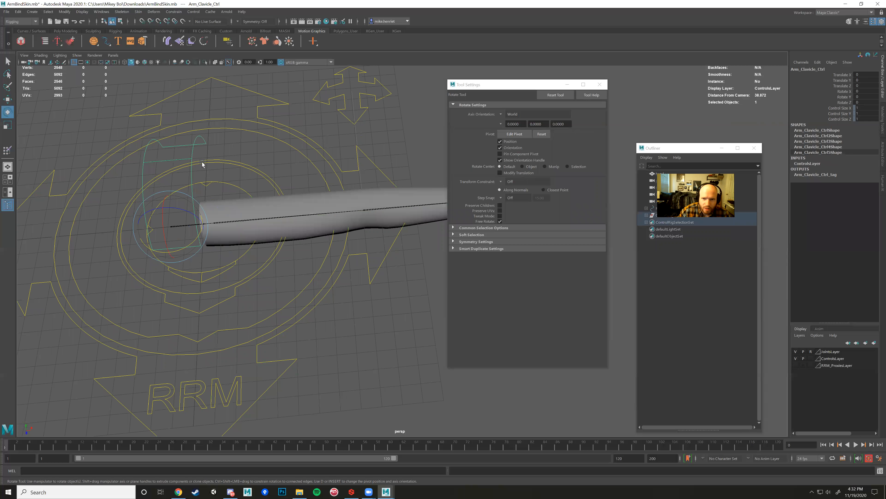
alt+drag(220, 182, 221, 203)
key(ctrl+z)
alt+drag(316, 226, 374, 224)
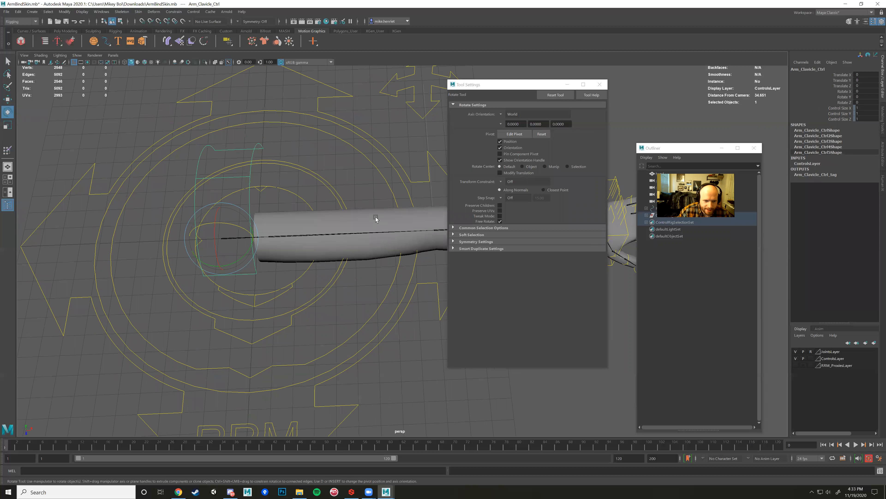
Select the arm mesh, reopen the Paint Skin Weights tool on it and choose the shoulder joint influence.
click(376, 220)
alt+drag(374, 267, 251, 261)
alt+drag(347, 261, 332, 236)
right_click(331, 237)
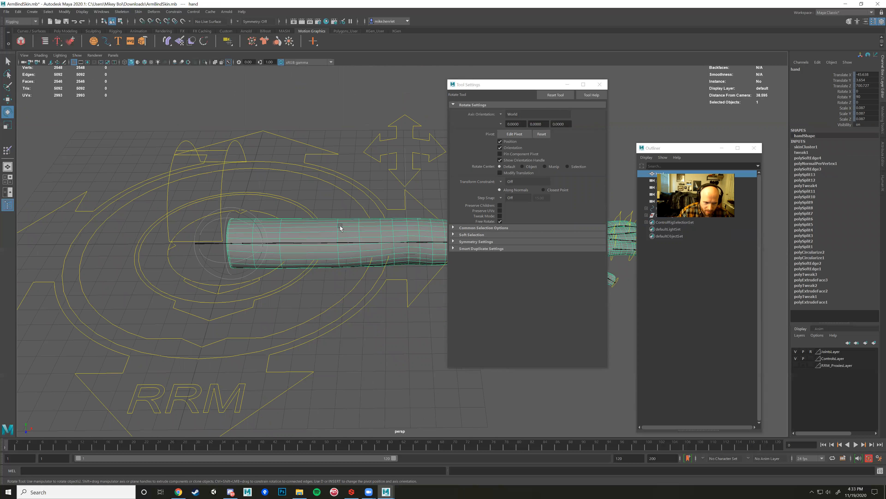
right_click(340, 228)
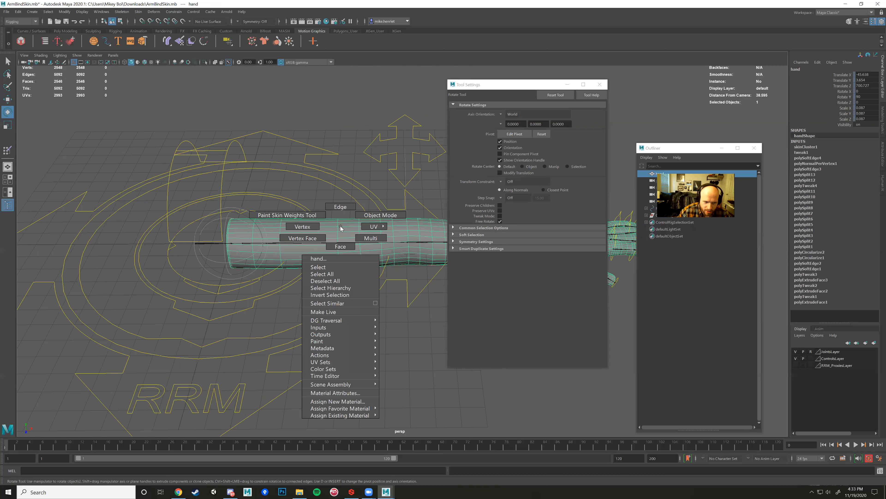
click(309, 215)
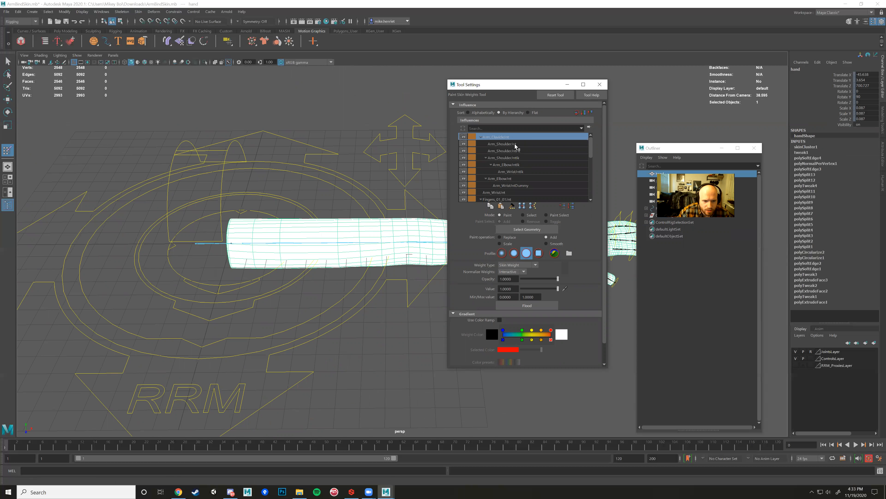
click(522, 144)
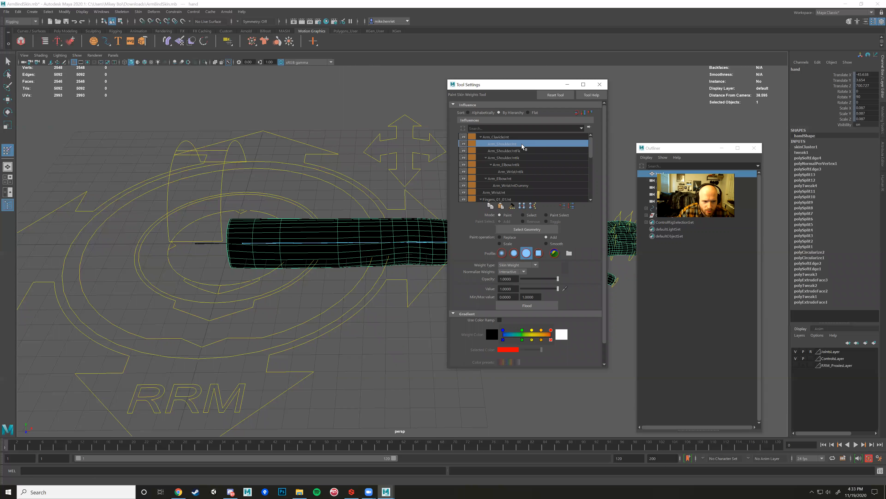
Examine the shoulder joint's weights on the arm from several angles, moving the tool settings window aside to view the hand.
alt+drag(404, 179, 454, 173)
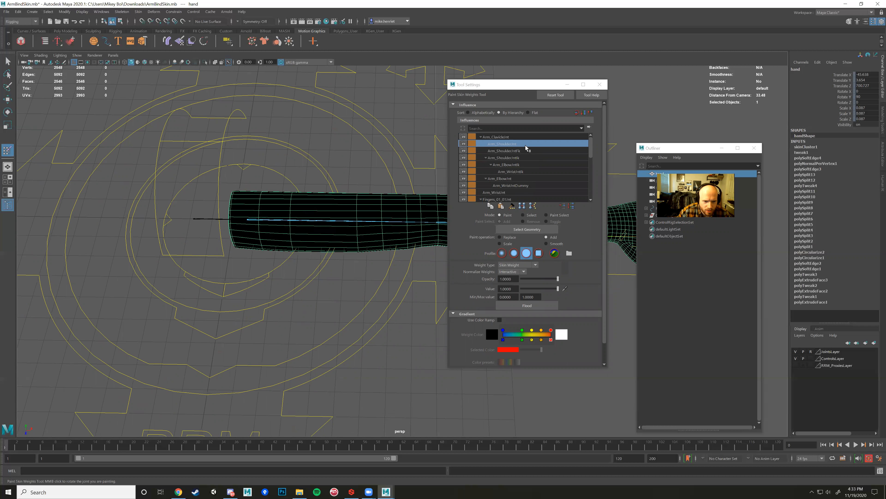
mouse_move(431, 165)
alt+mouse_down()
mouse_move(336, 169)
mouse_move(359, 195)
mouse_move(373, 189)
mouse_move(344, 191)
alt+mouse_up()
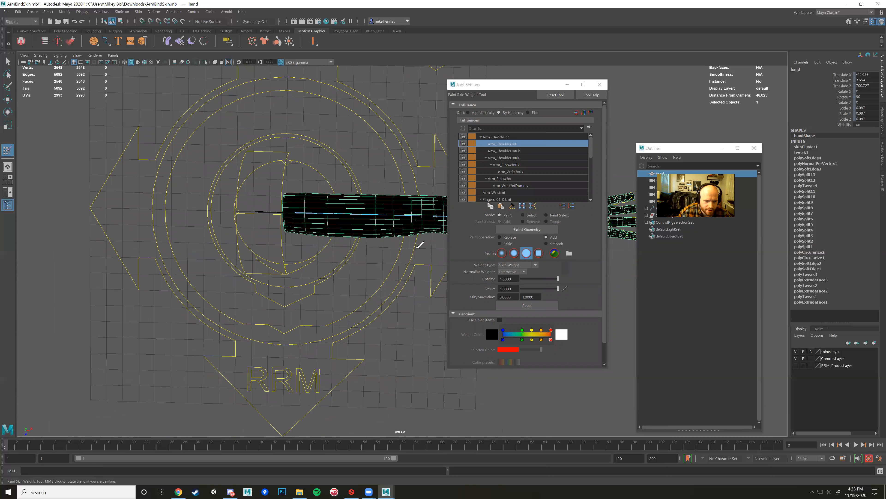
mouse_move(407, 209)
alt+mouse_down()
mouse_move(403, 194)
mouse_move(402, 204)
alt+mouse_up()
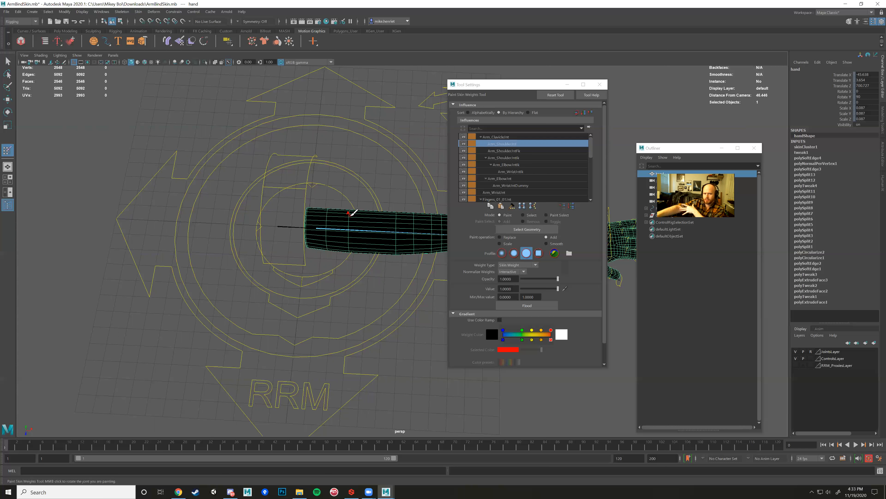
alt+drag(359, 186, 310, 149)
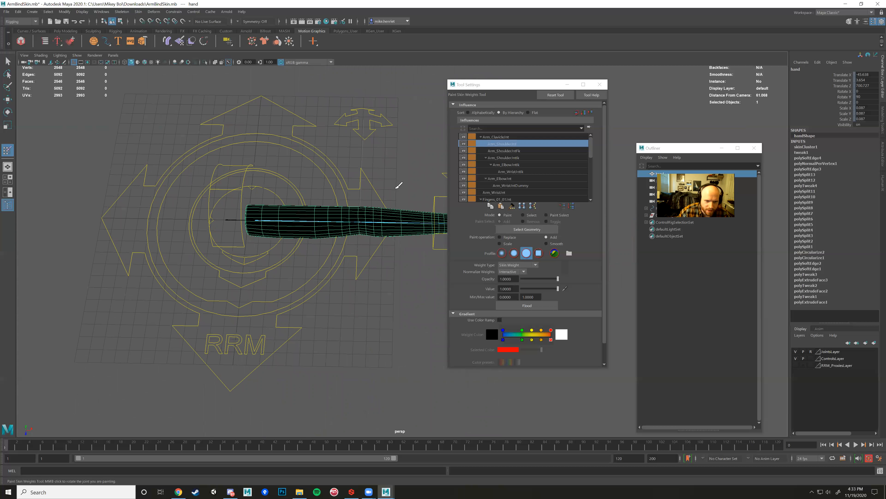
scroll(377, 198, up, 4)
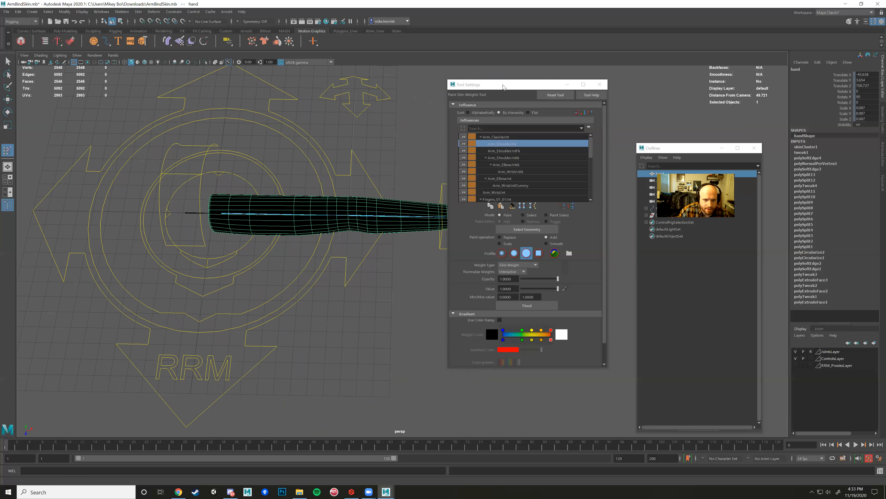
drag(508, 88, 660, 105)
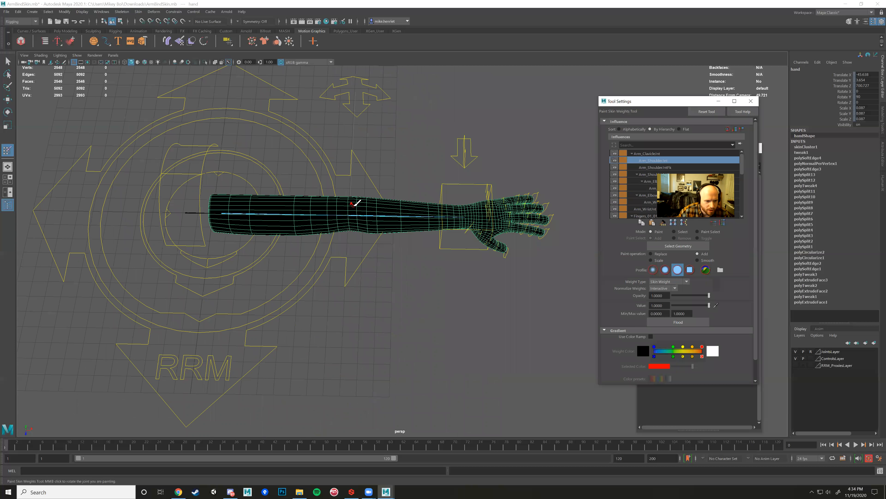
mouse_move(340, 200)
alt+mouse_down()
mouse_move(366, 208)
mouse_move(334, 201)
alt+mouse_up()
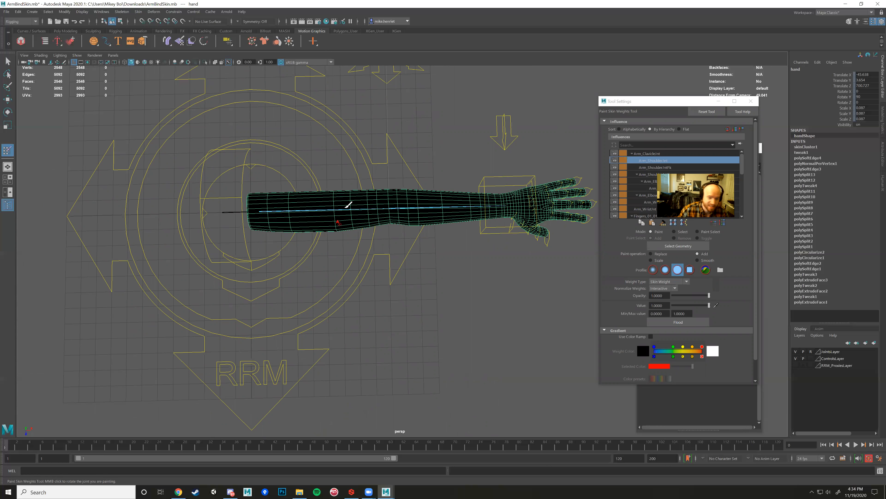
alt+drag(372, 173, 387, 184)
click(657, 103)
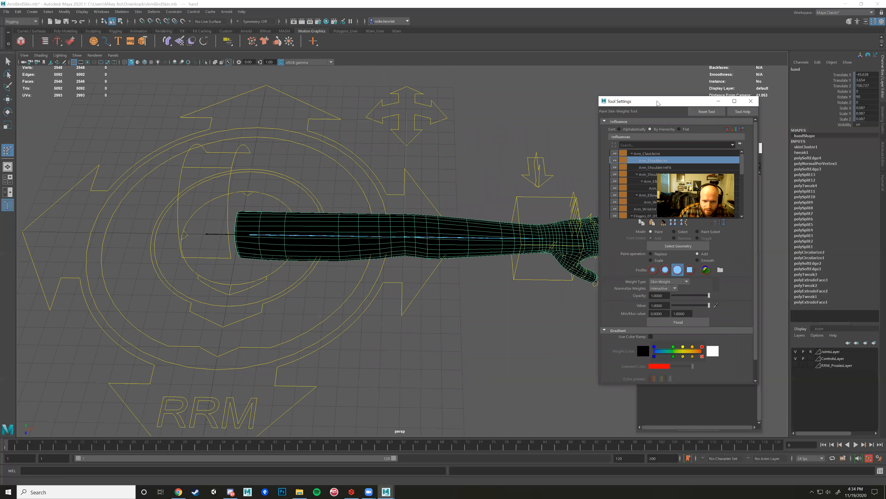
drag(657, 104, 535, 82)
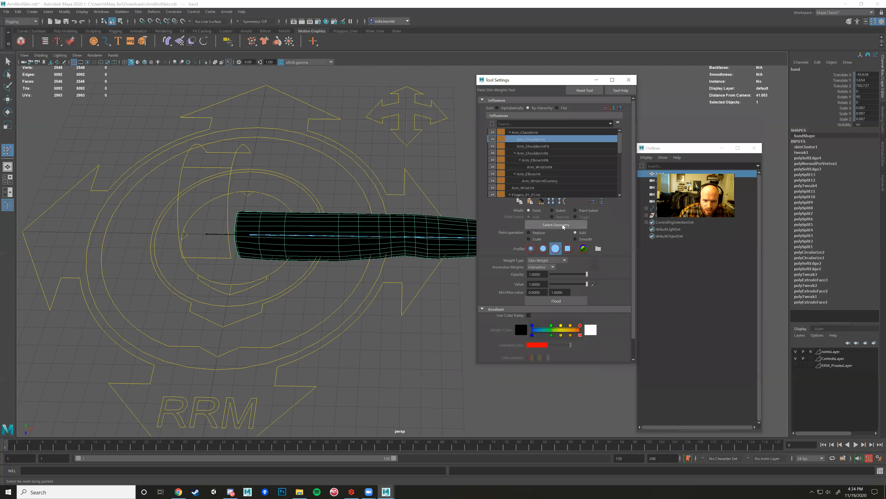
Switch the skin weights tool to Select mode and select the arm mesh's vertices along the arm and hand.
click(552, 210)
alt+drag(377, 240, 337, 219)
right_click(345, 208)
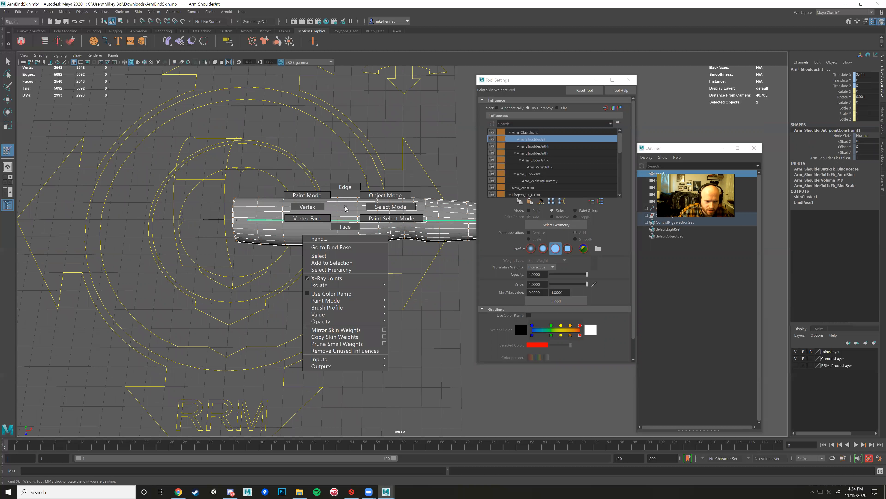
right_drag(346, 204, 323, 203)
alt+drag(324, 205, 512, 284)
Examine the vertex selection from the shoulder end to the hand, moving the tool settings window off the hand.
alt+drag(358, 219, 295, 196)
alt+middle_drag(296, 196, 353, 220)
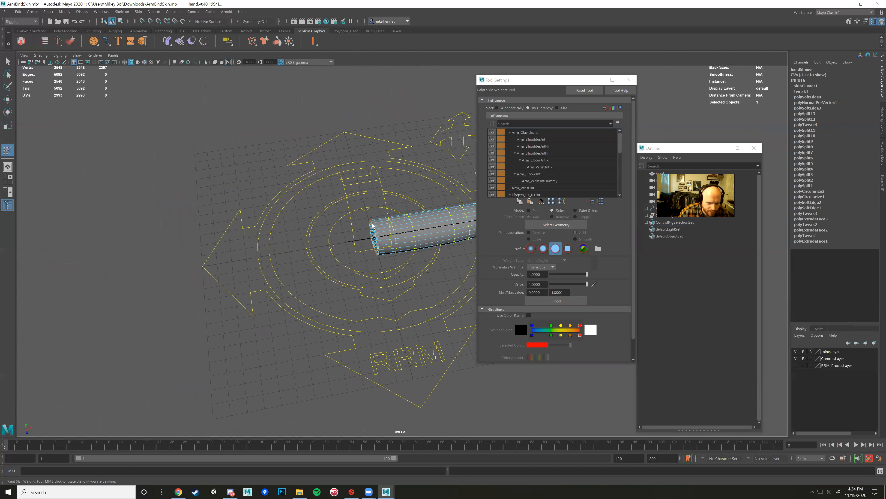
scroll(334, 224, up, 6)
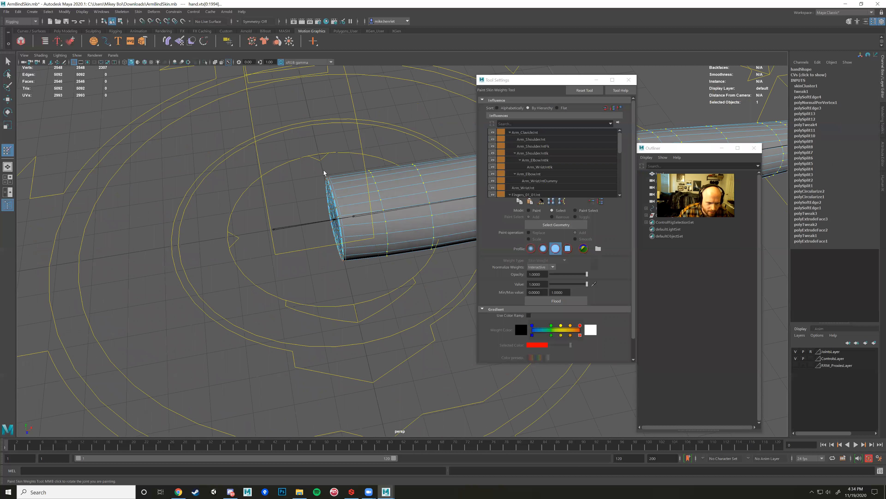
alt+middle_drag(435, 270, 271, 296)
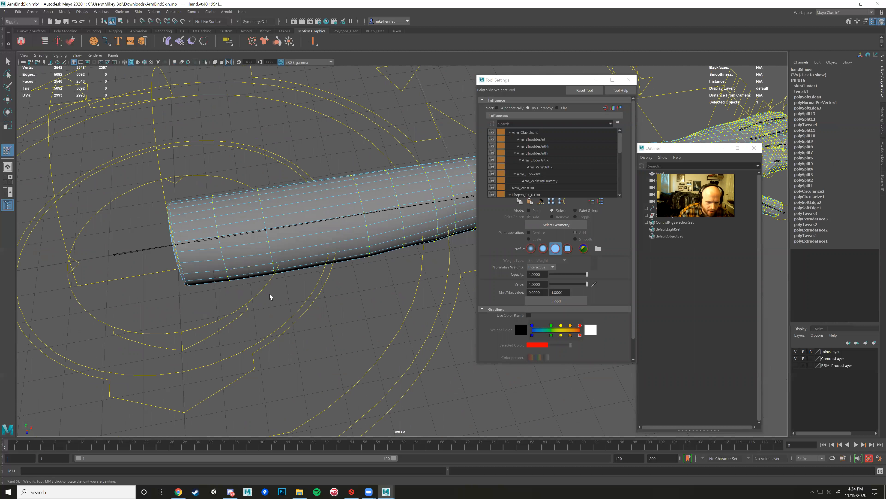
alt+drag(436, 296, 364, 303)
alt+middle_drag(364, 303, 283, 283)
alt+drag(283, 283, 384, 267)
scroll(383, 266, down, 3)
scroll(383, 267, down, 2)
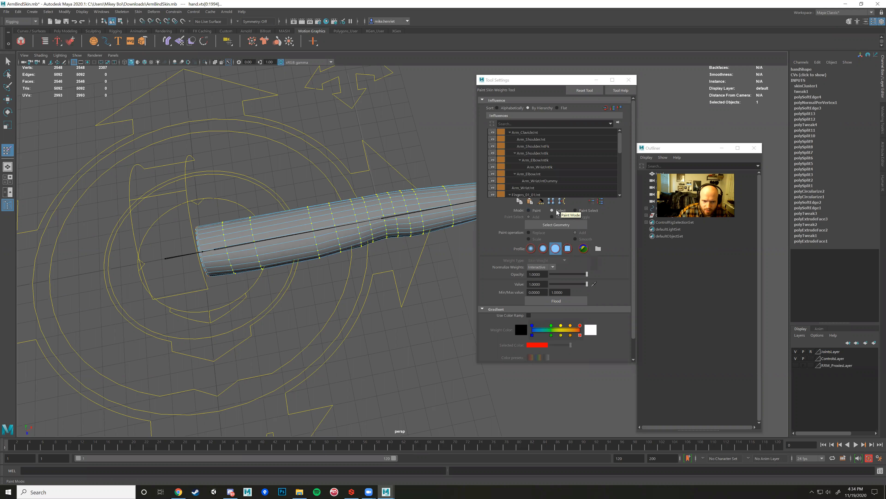
scroll(346, 271, down, 5)
alt+drag(356, 275, 314, 280)
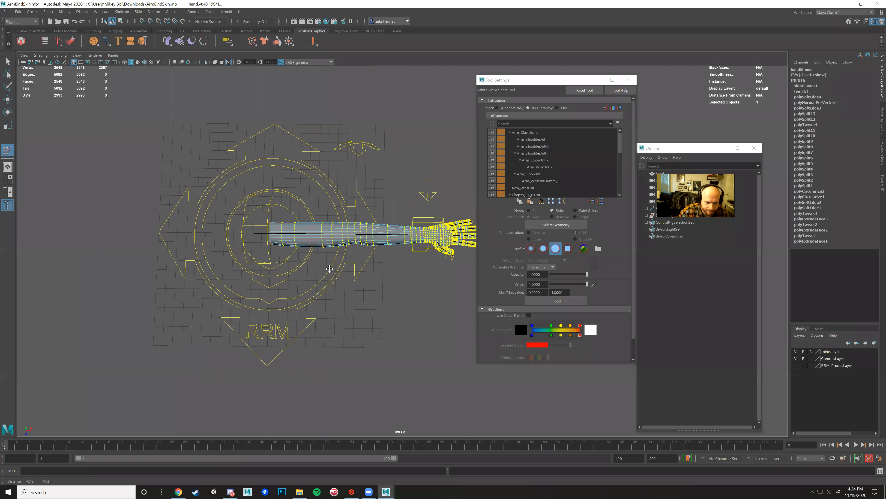
alt+middle_drag(314, 279, 351, 272)
click(545, 81)
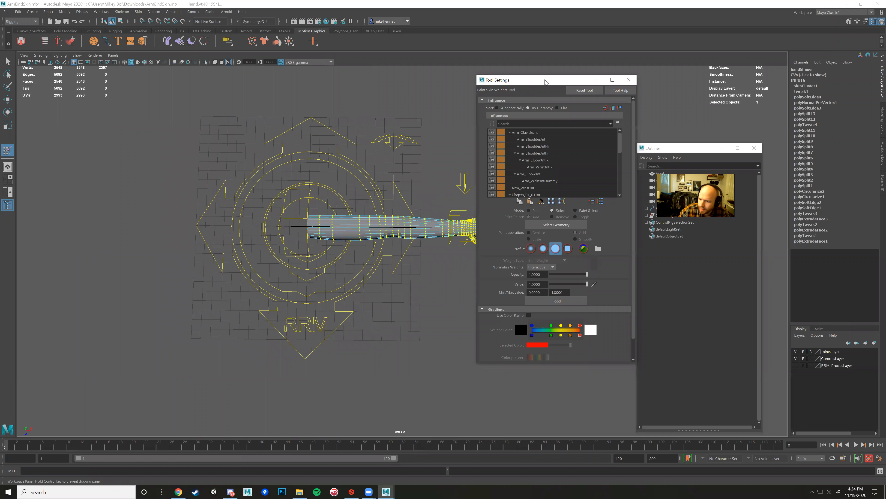
drag(546, 82, 633, 89)
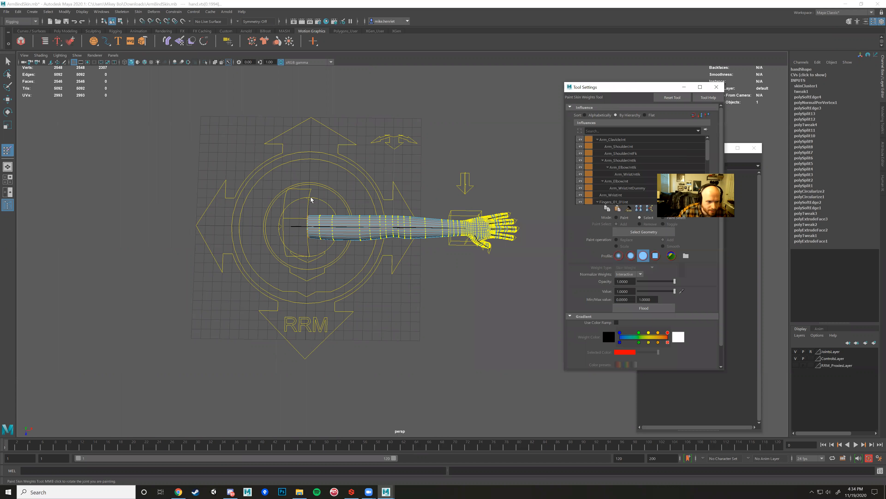
Switch the skin weights tool back to Paint mode and flood the selected vertices with the Arm_ShoulderJnt influence, using Add at value 1.0.
mouse_move(314, 188)
mouse_down()
mouse_move(531, 263)
mouse_move(366, 254)
mouse_move(337, 221)
mouse_up()
scroll(335, 222, up, 3)
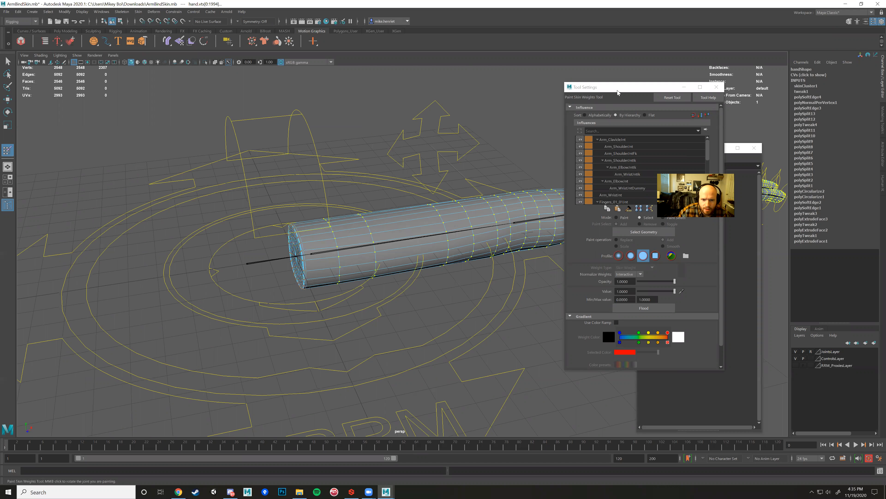
drag(588, 88, 556, 96)
alt+drag(435, 192, 412, 201)
alt+middle_drag(450, 197, 389, 213)
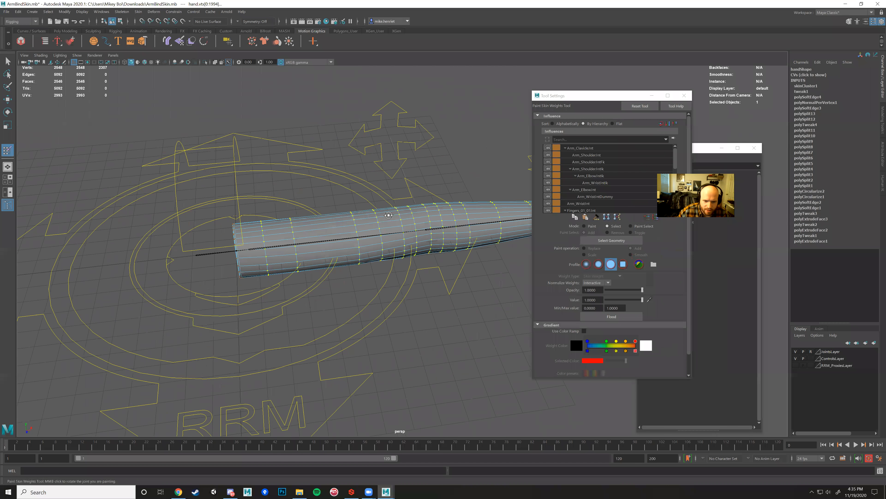
alt+drag(389, 213, 366, 224)
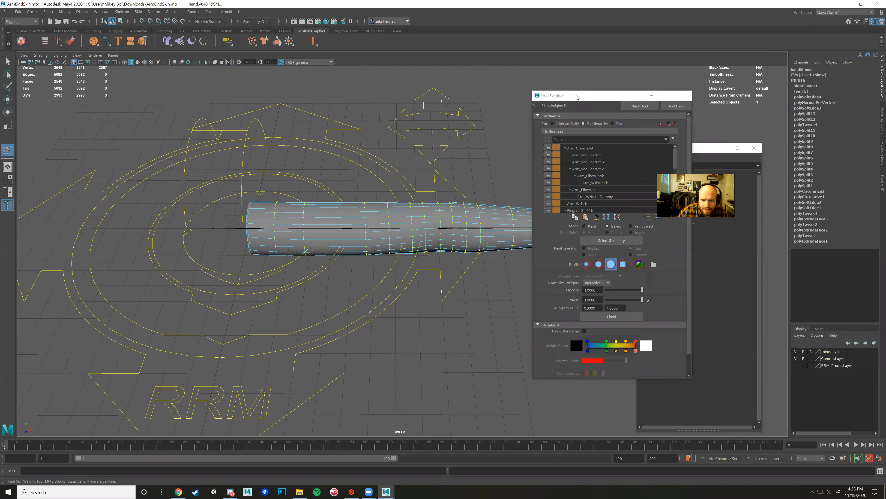
drag(577, 97, 536, 89)
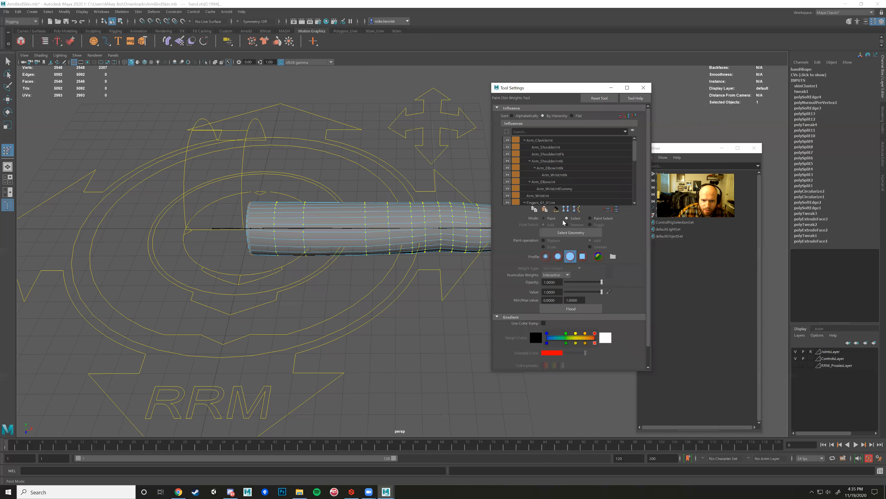
click(549, 218)
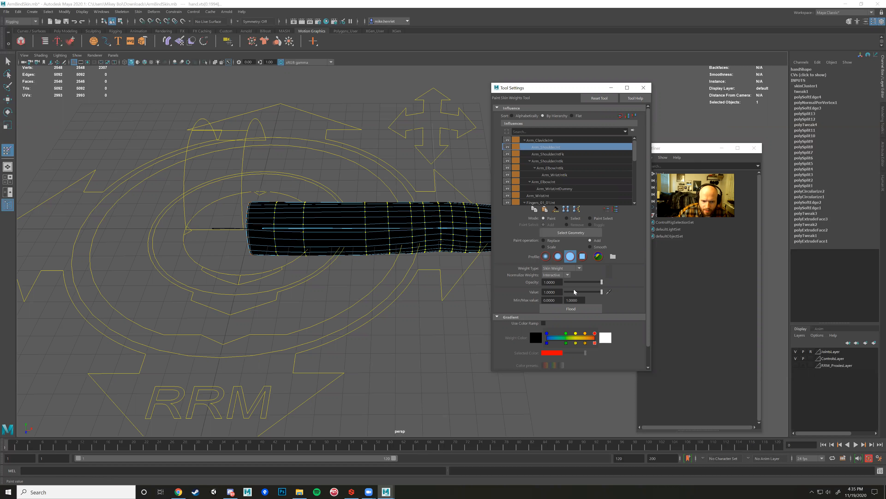
click(577, 309)
Examine the flooded shoulder joint weights around the open shoulder end of the arm from several angles.
scroll(419, 263, down, 2)
alt+drag(333, 258, 306, 164)
scroll(233, 258, up, 2)
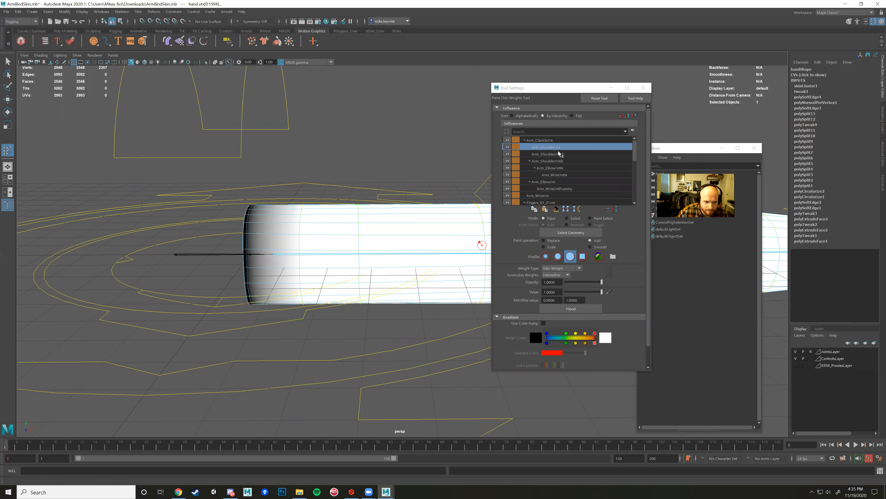
alt+drag(361, 269, 324, 213)
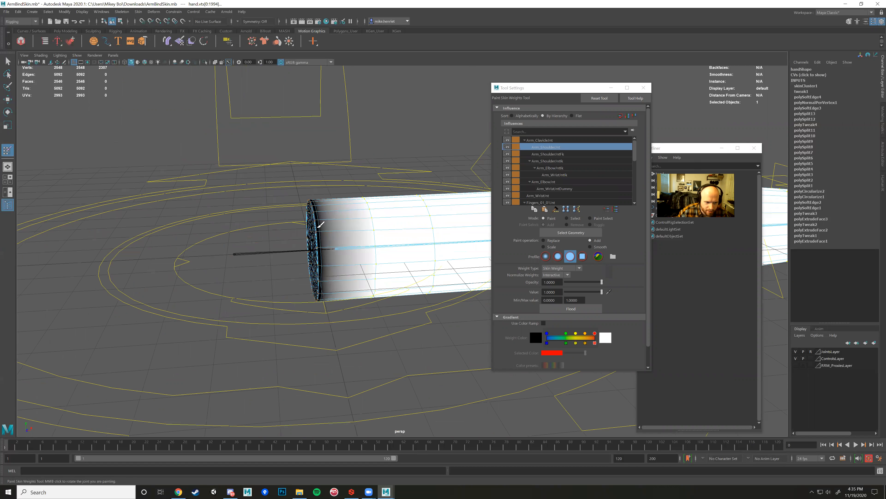
mouse_move(313, 285)
alt+mouse_down()
mouse_move(424, 311)
mouse_move(314, 340)
mouse_move(315, 351)
mouse_move(335, 338)
mouse_move(321, 340)
alt+mouse_up()
mouse_move(381, 285)
alt+mouse_down()
mouse_move(409, 272)
mouse_move(403, 306)
alt+mouse_up()
Try moving the Arm_WristIk_Ctrl control toward the shoulder to test the arm's deformation, and undo the move.
key(w)
click(407, 304)
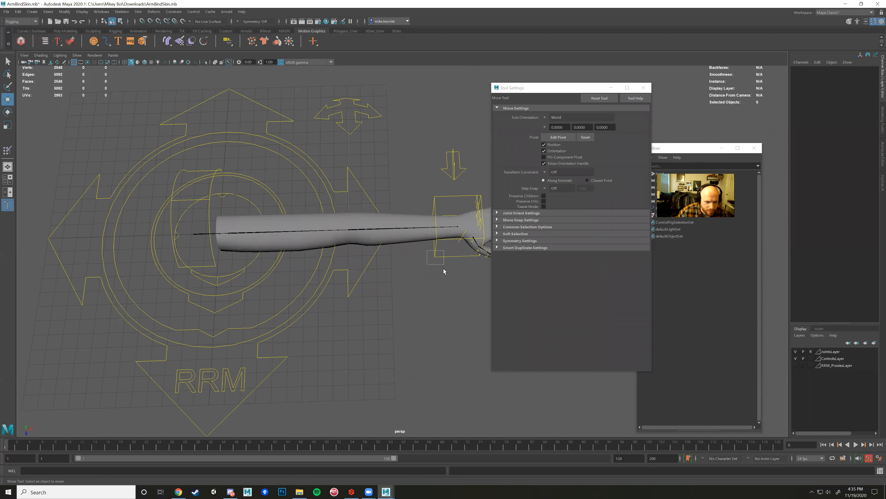
click(482, 251)
drag(484, 252, 228, 237)
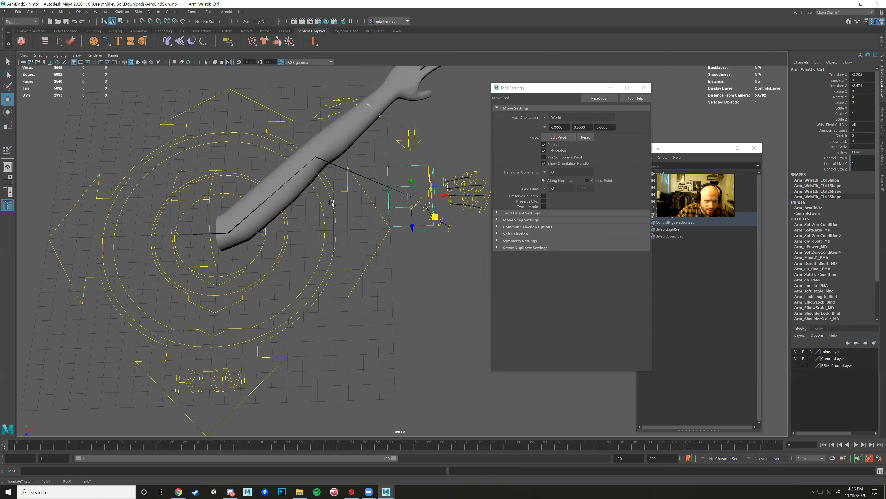
key(ctrl+z)
key(ctrl+z)
key(ctrl+z)
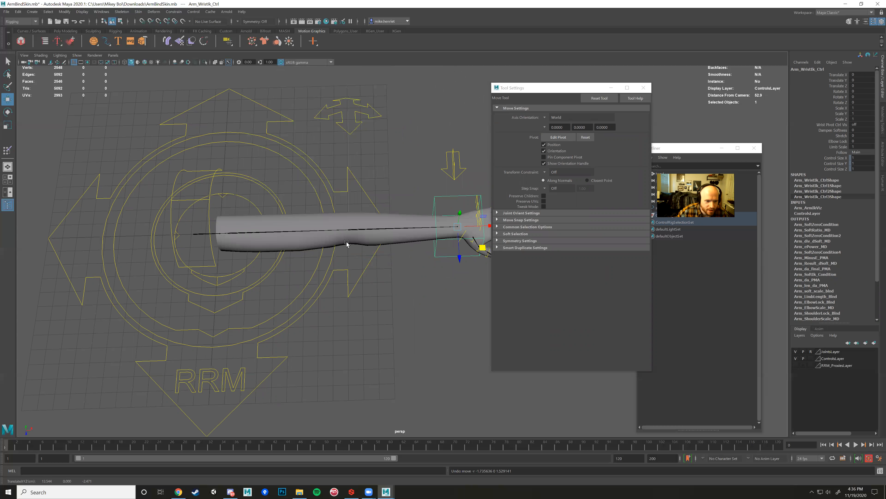
Select the arm mesh, reopen the Paint Skin Weights tool on it and choose the Arm_ElbowJnt influence.
click(347, 243)
alt+drag(346, 243, 376, 229)
click(384, 210)
click(377, 227)
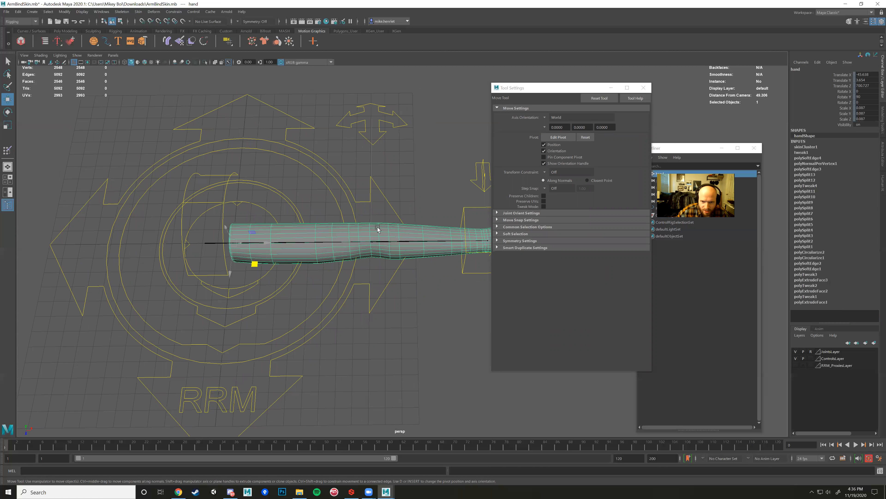
right_click(377, 228)
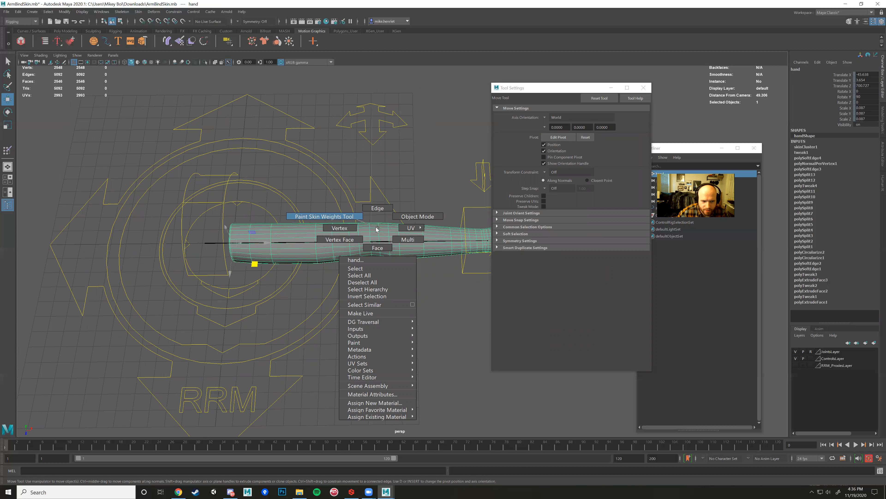
click(348, 216)
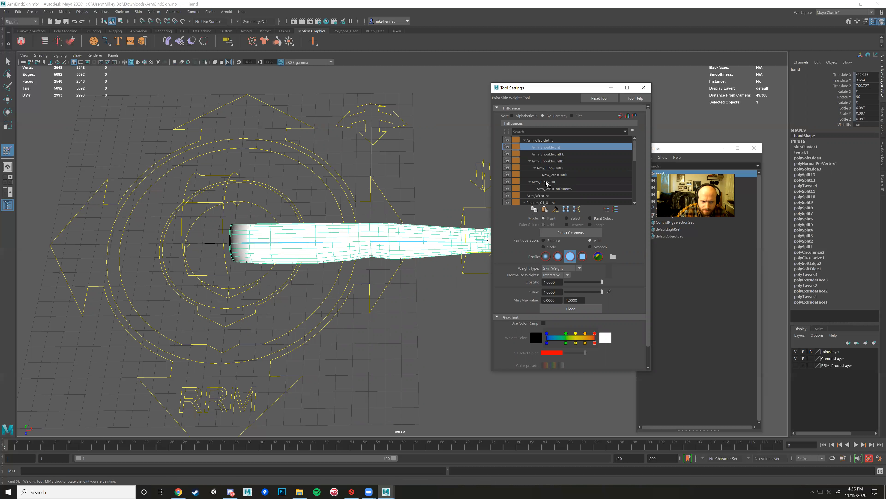
click(545, 182)
Examine the elbow joint's weights and its position relative to the arm's edge loops.
scroll(395, 254, up, 8)
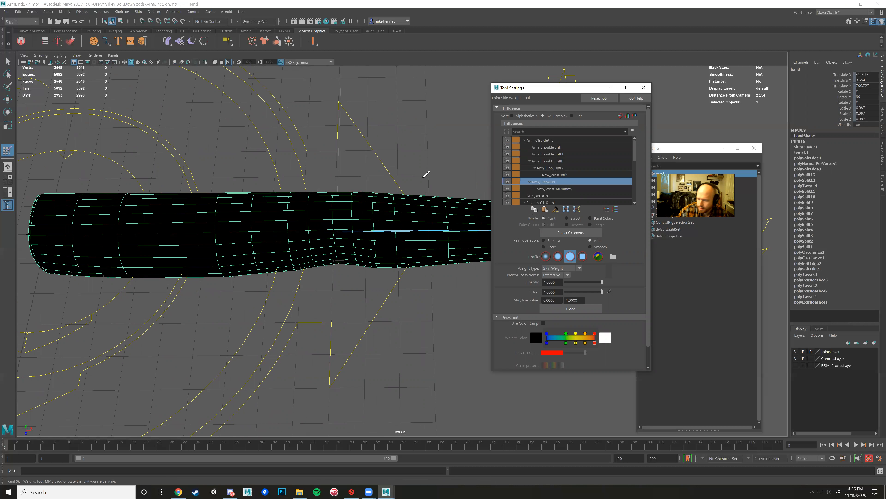
scroll(386, 230, down, 3)
scroll(386, 243, down, 3)
alt+drag(385, 245, 384, 256)
alt+middle_drag(384, 256, 375, 255)
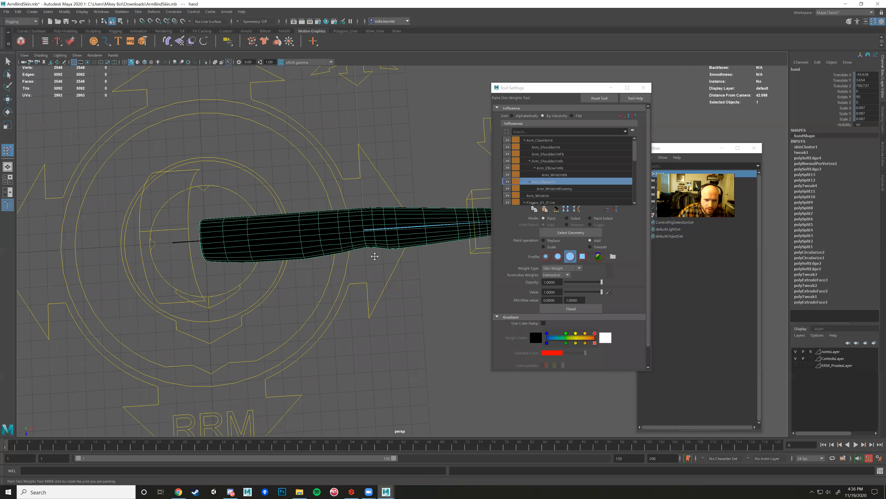
alt+drag(375, 256, 332, 250)
alt+middle_drag(386, 260, 335, 253)
alt+drag(346, 245, 404, 233)
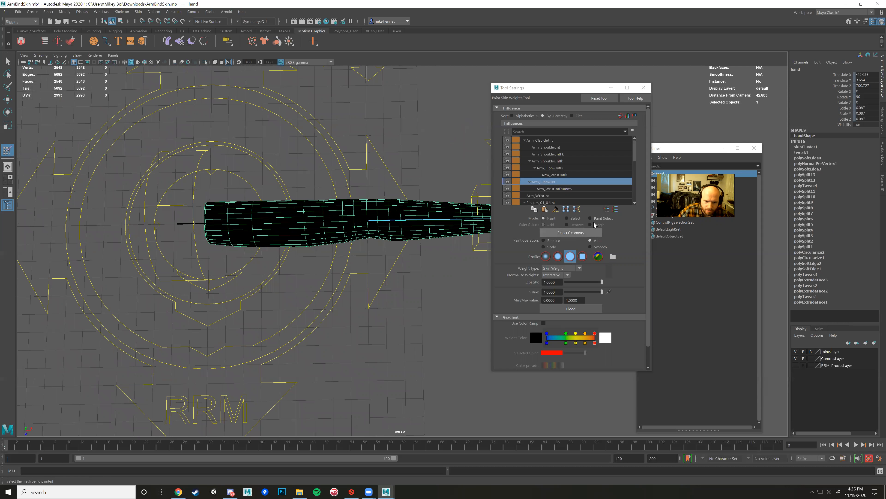
Switch the skin weights tool to Select mode and select all mesh vertices from the elbow to the fingertips.
click(575, 218)
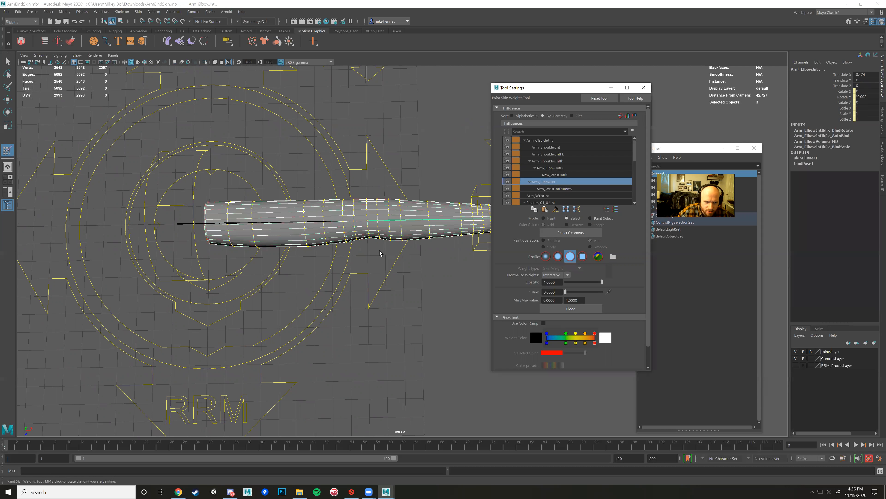
alt+middle_drag(380, 251, 314, 264)
right_click(371, 220)
right_drag(370, 221, 332, 220)
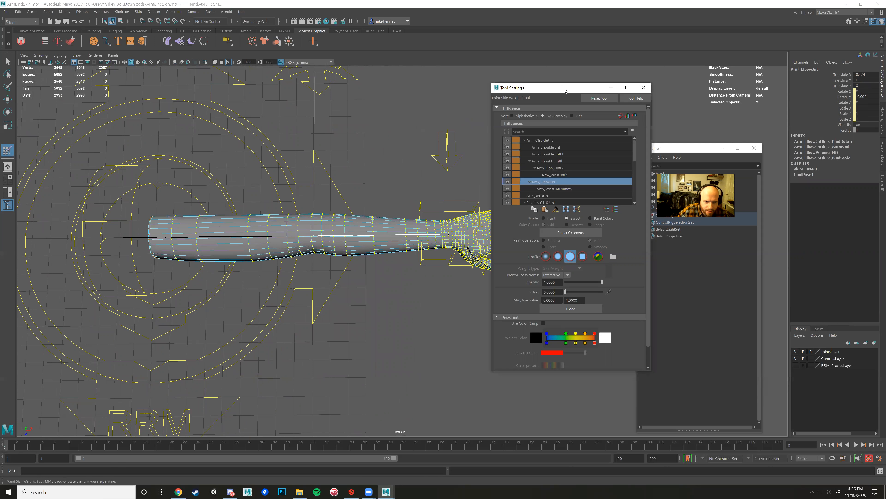
drag(565, 90, 677, 102)
alt+drag(391, 136, 427, 121)
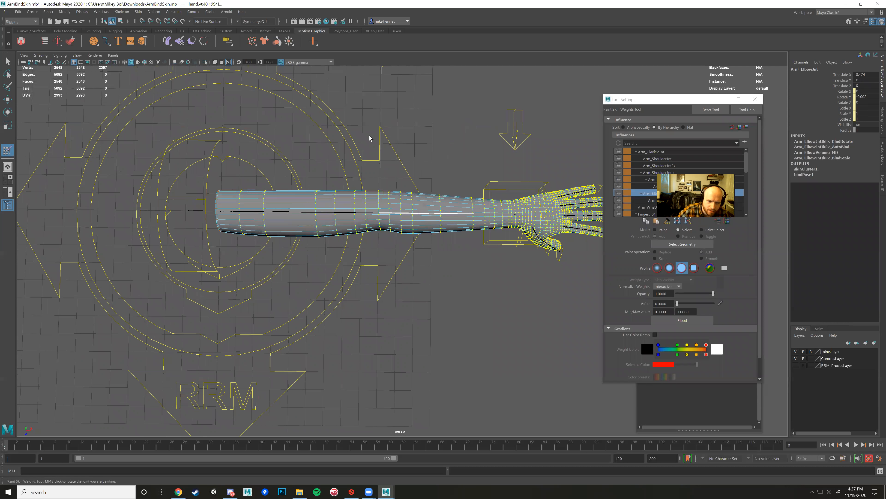
drag(366, 154, 594, 278)
alt+drag(397, 261, 400, 198)
alt+drag(399, 208, 396, 253)
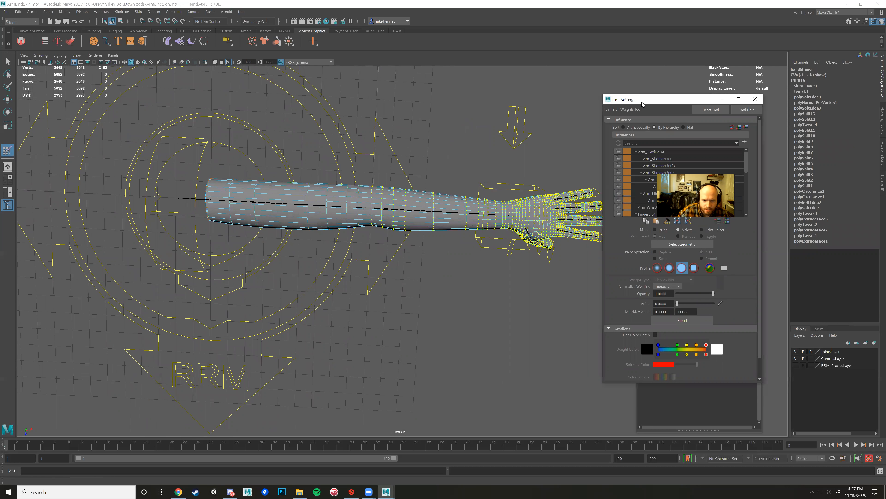
Return to Paint mode and flood the selected forearm and hand vertices with the Arm_ElbowJnt influence, using Add at value 1.0.
drag(642, 102, 553, 104)
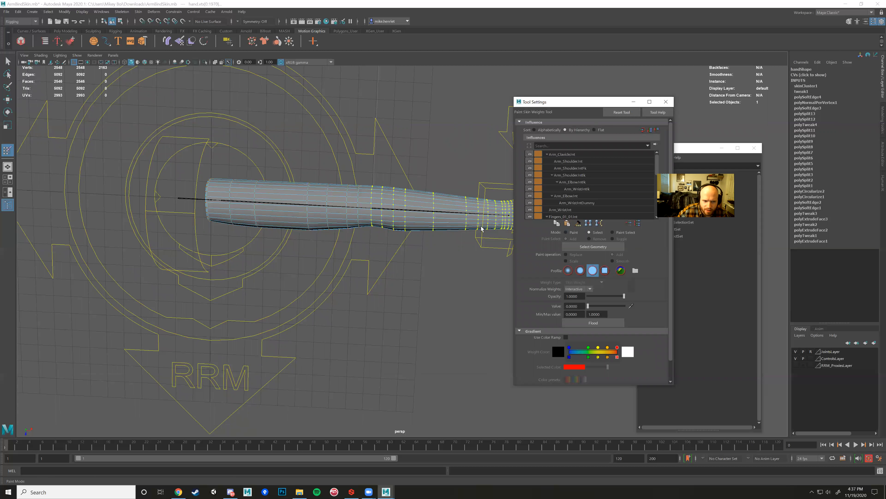
drag(555, 104, 551, 105)
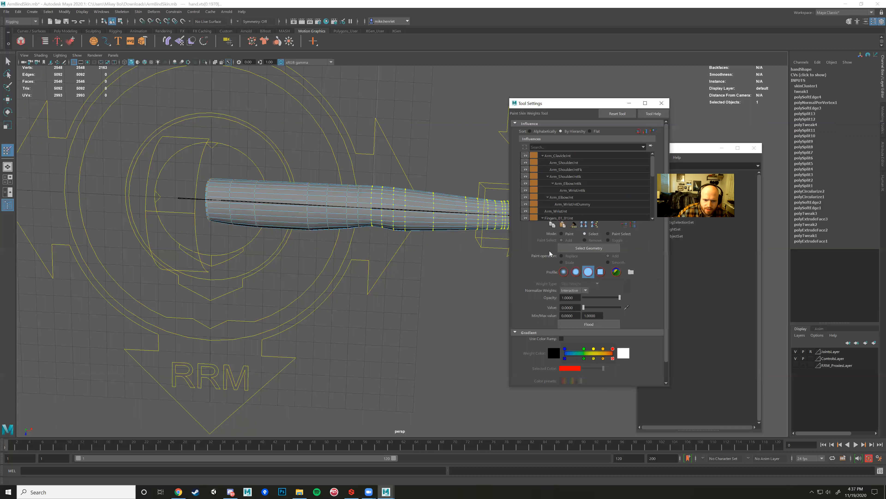
click(561, 233)
mouse_move(447, 228)
alt+mouse_down()
mouse_move(404, 243)
mouse_move(405, 218)
mouse_move(453, 214)
alt+mouse_up()
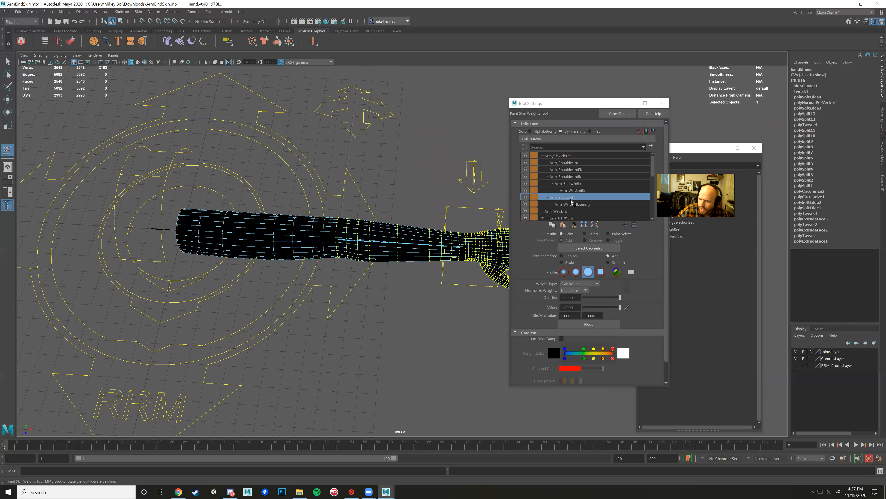
click(586, 324)
Examine the flooded elbow joint weights along the forearm and over the hand.
alt+drag(410, 266, 412, 275)
alt+middle_drag(390, 265, 364, 250)
scroll(320, 246, up, 2)
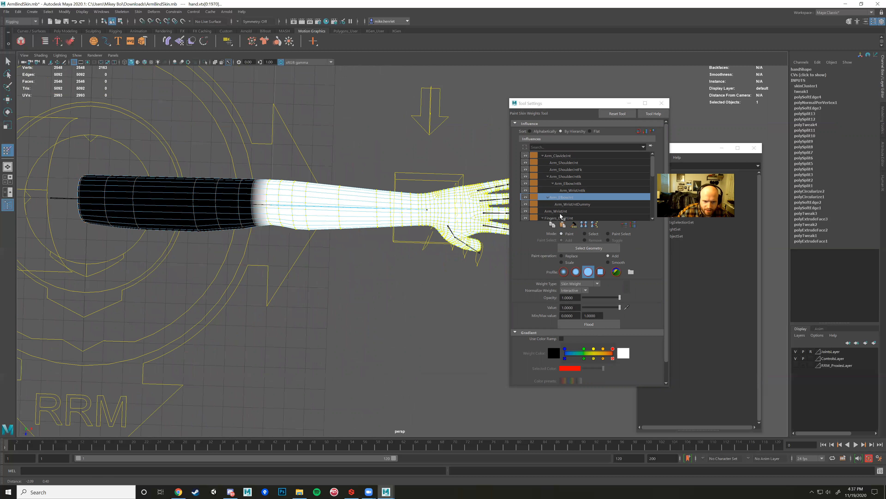
alt+middle_drag(416, 243, 379, 246)
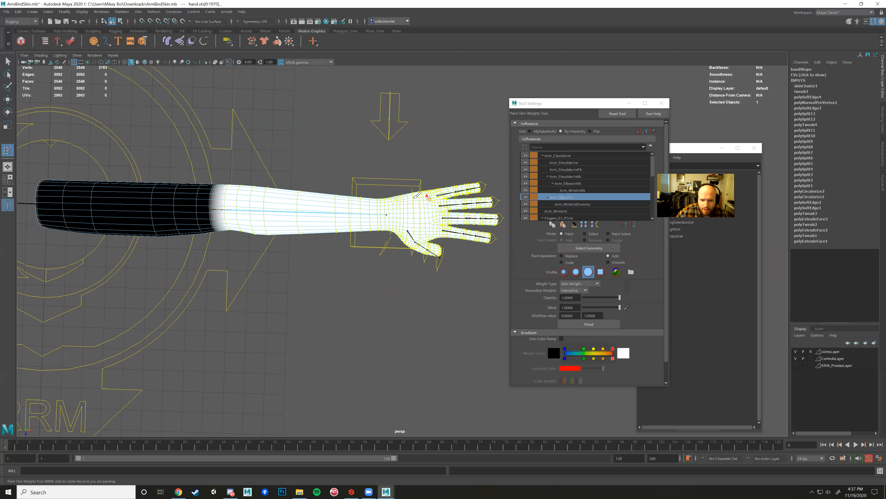
alt+middle_drag(406, 208, 387, 215)
alt+drag(386, 214, 389, 196)
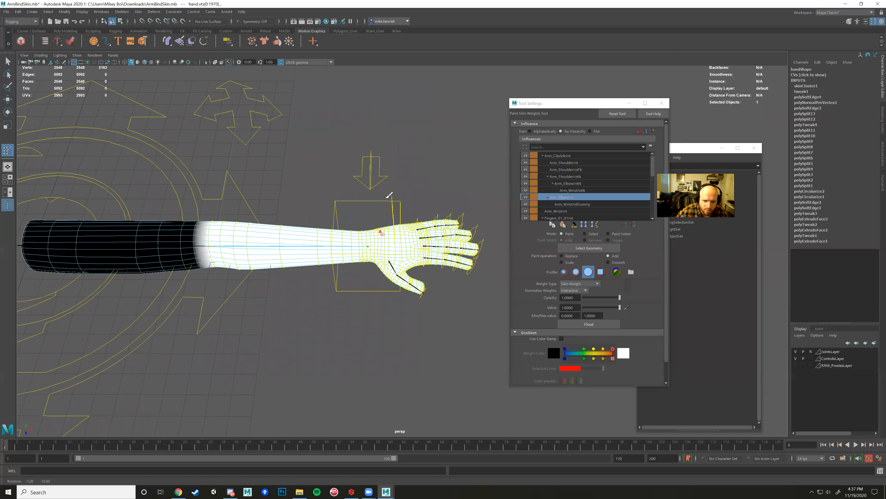
alt+drag(452, 226, 451, 249)
scroll(446, 222, up, 2)
Choose the Arm_WristJnt influence and examine its weights on the hand and forearm.
click(567, 211)
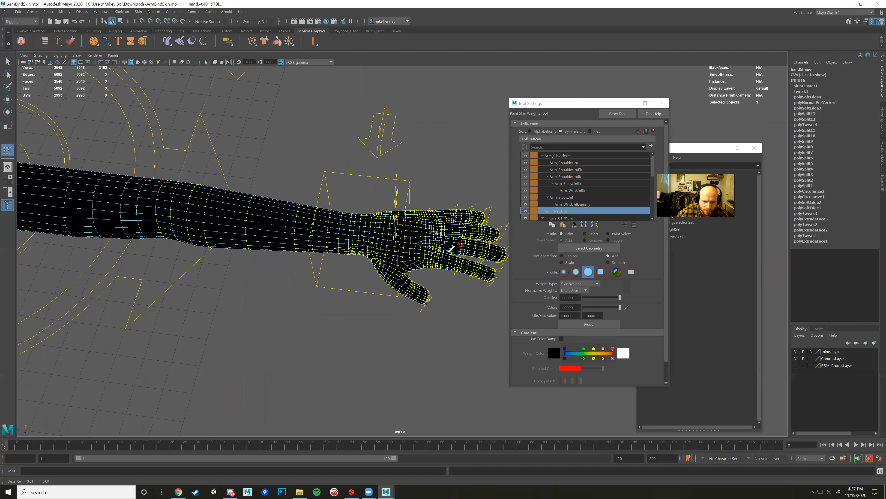
scroll(452, 246, up, 3)
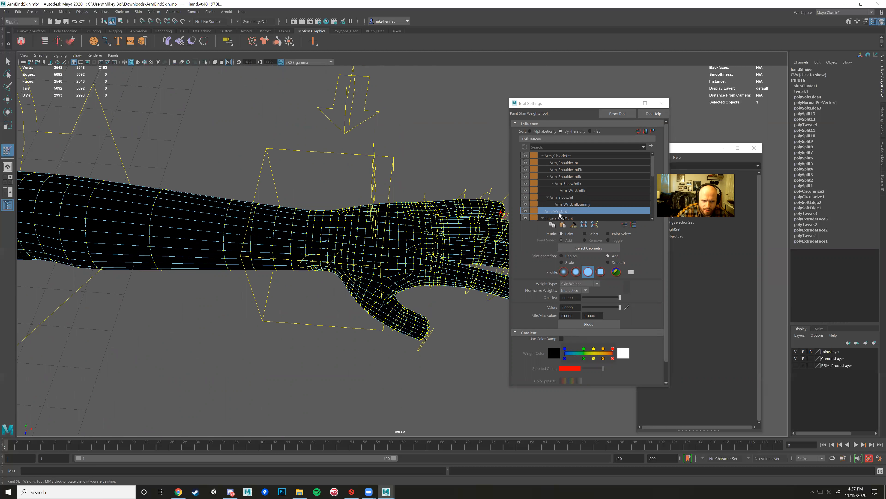
scroll(377, 230, down, 5)
alt+drag(376, 220, 379, 215)
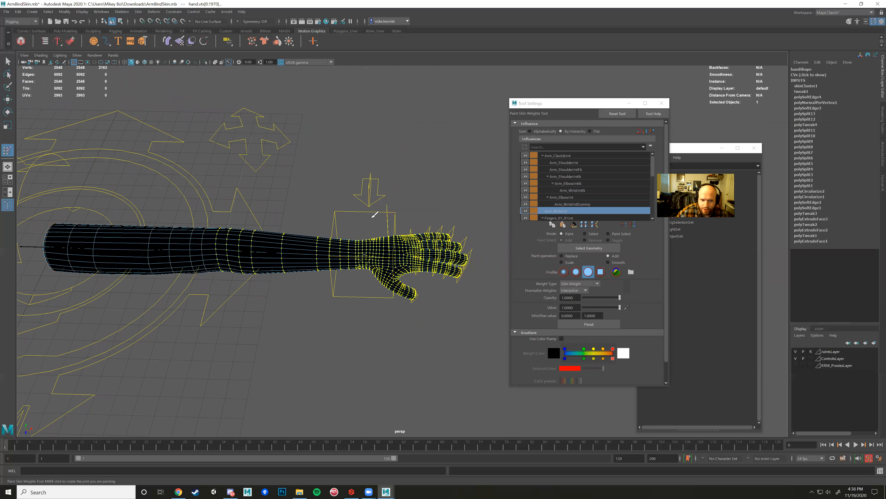
Move the Arm_WristIk_Ctrl control to about -1.6 in X and -1.1 in Z to bend the elbow, and deselect it.
key(w)
click(354, 213)
click(345, 217)
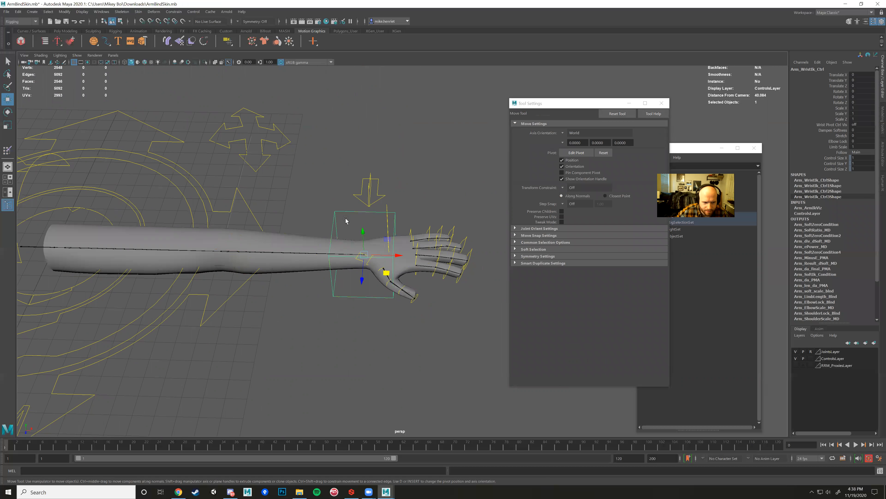
alt+middle_drag(365, 212, 422, 210)
scroll(422, 210, up, 3)
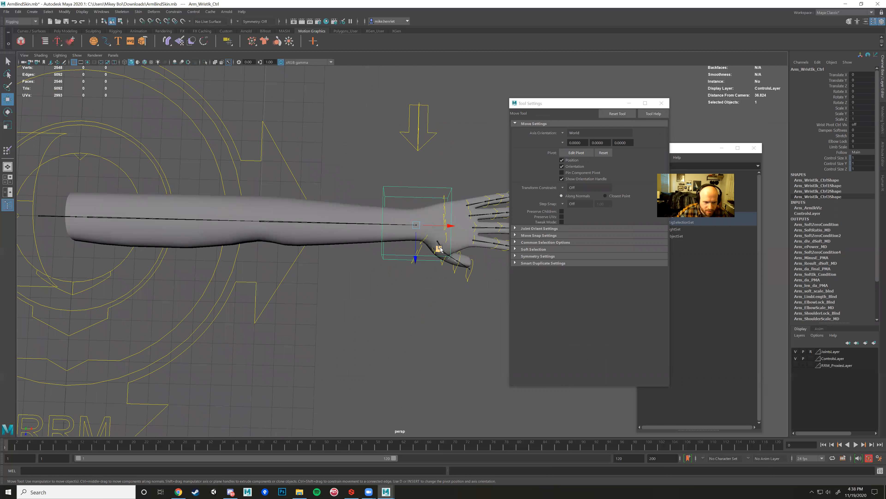
alt+drag(422, 211, 422, 205)
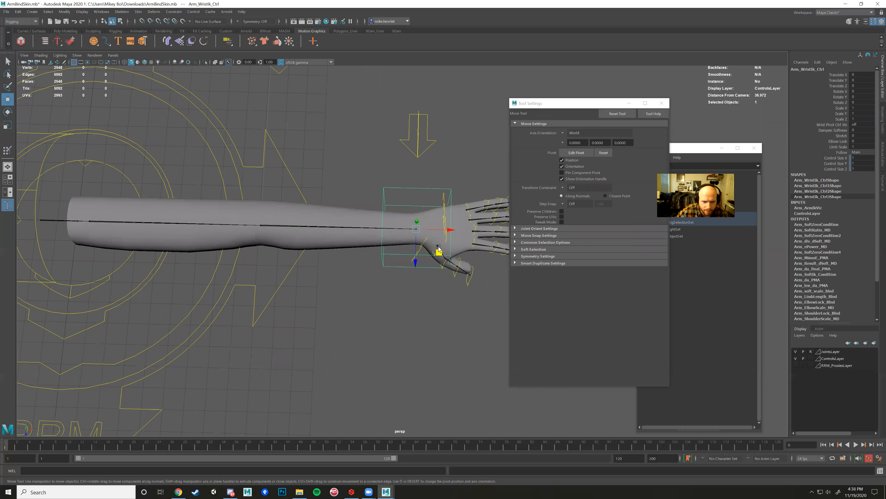
drag(439, 251, 363, 247)
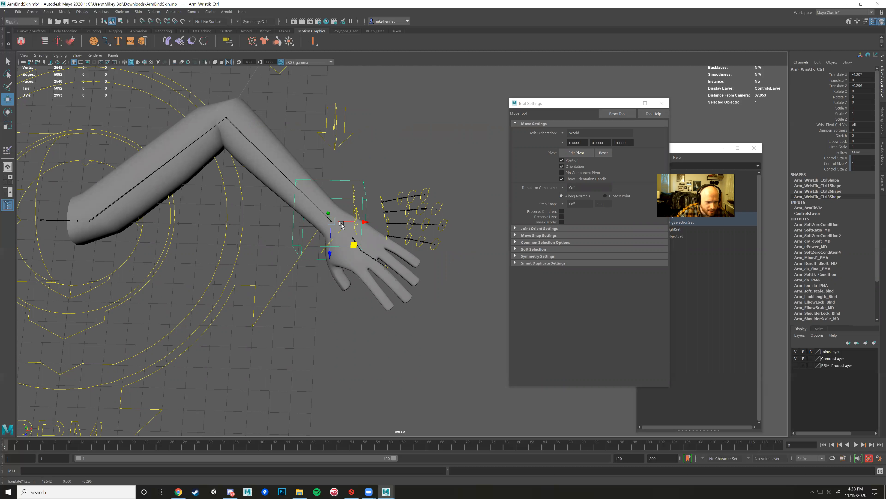
drag(354, 244, 415, 218)
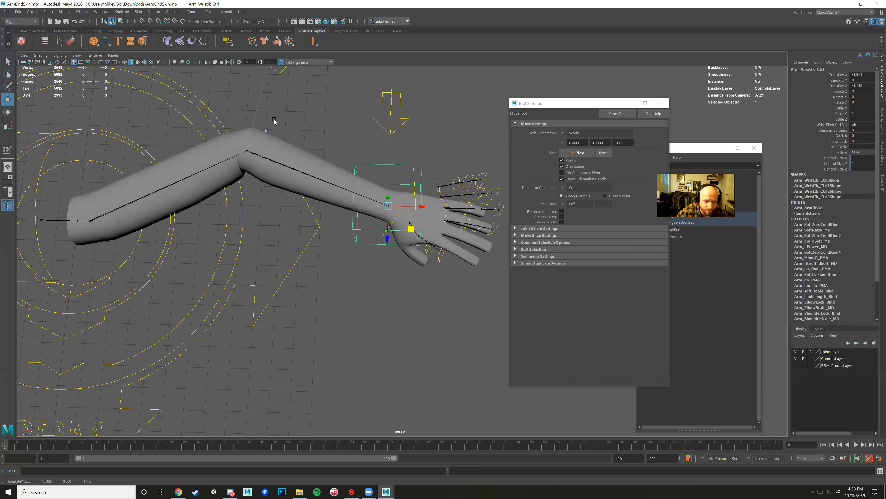
click(251, 151)
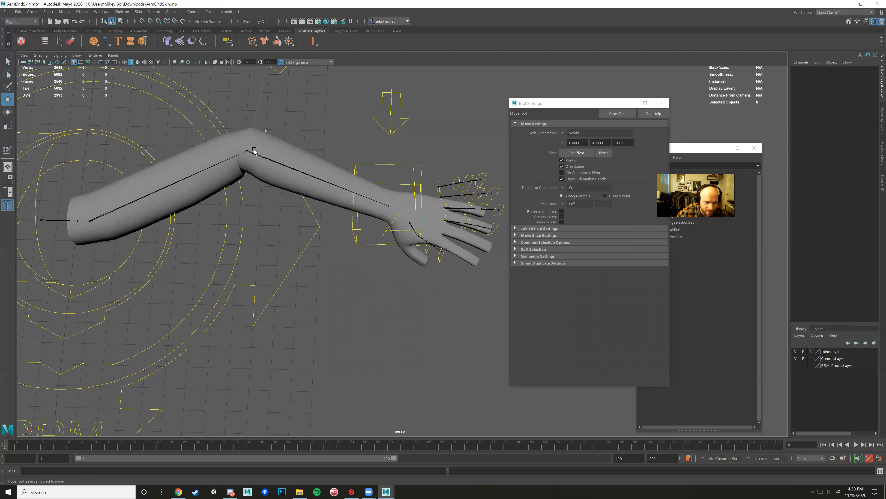
Reset the Arm_WristIk_Ctrl control's Translate X, Y and Z to 0 to straighten the arm.
click(406, 169)
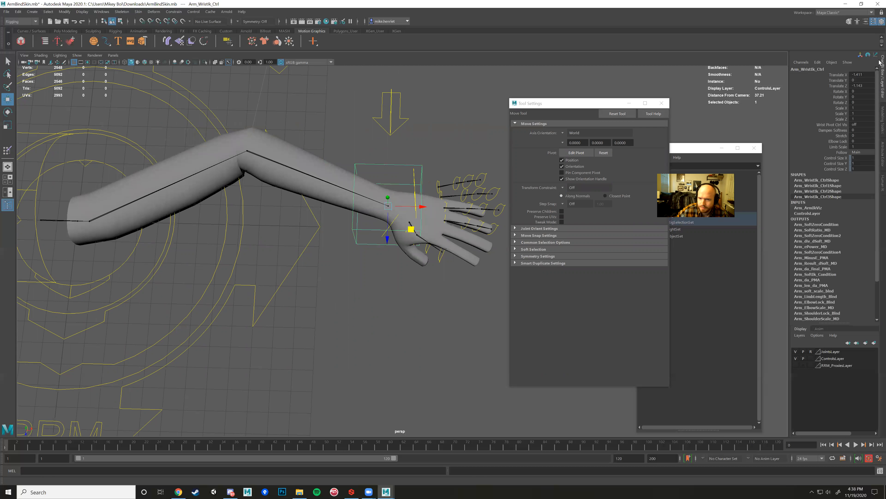
drag(862, 74, 861, 86)
text(0)
key(Return)
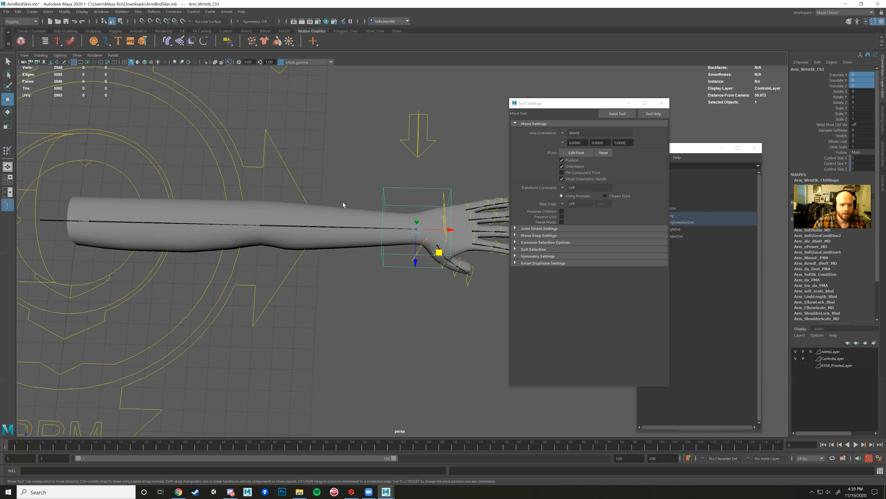
Select the hand mesh and activate the Paint Skin Weights Tool on it.
click(430, 214)
alt+drag(430, 214, 375, 220)
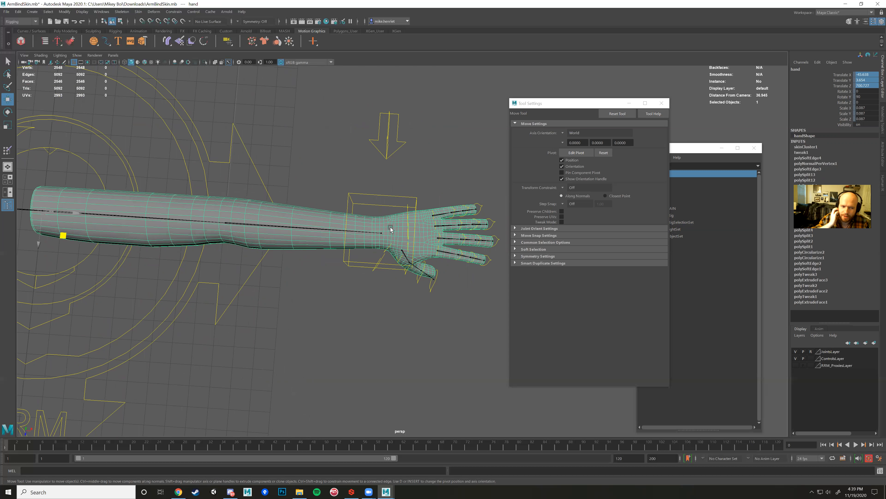
click(388, 204)
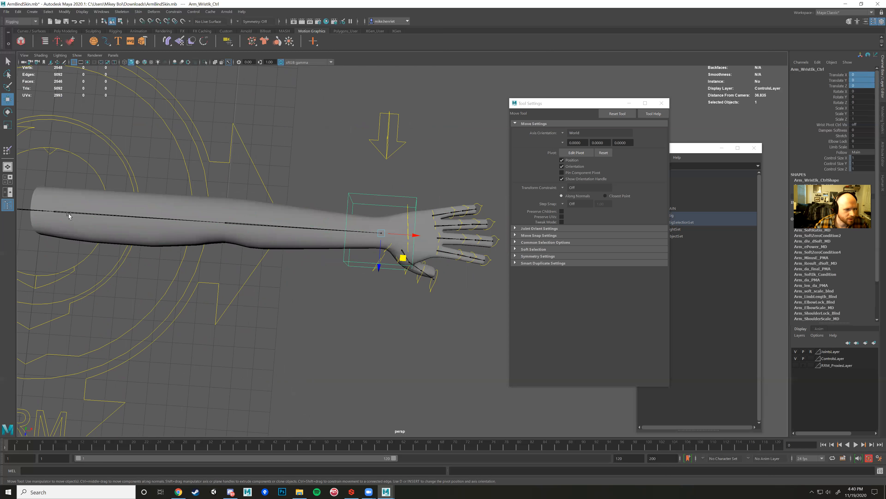
click(393, 223)
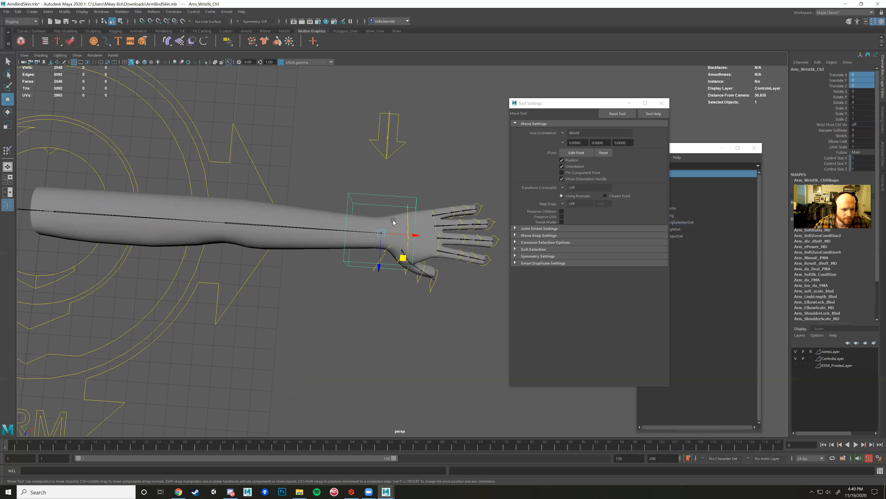
right_drag(393, 223, 366, 211)
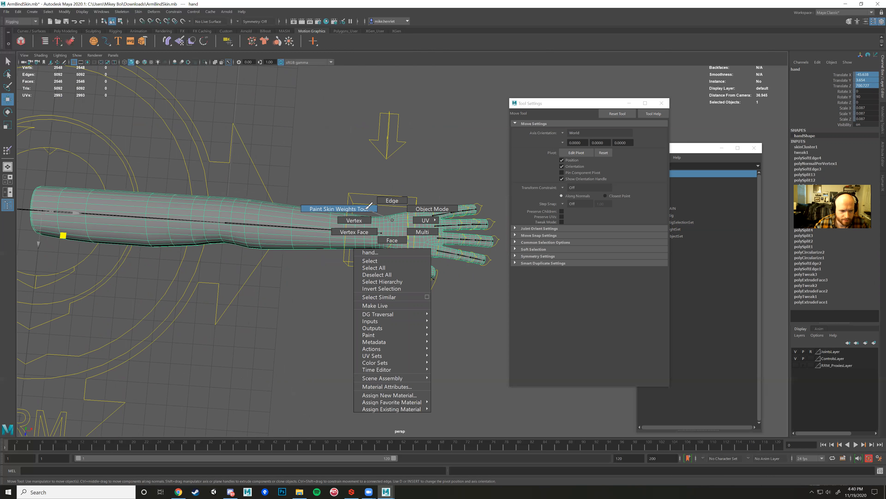
right_drag(367, 211, 369, 207)
scroll(382, 227, up, 4)
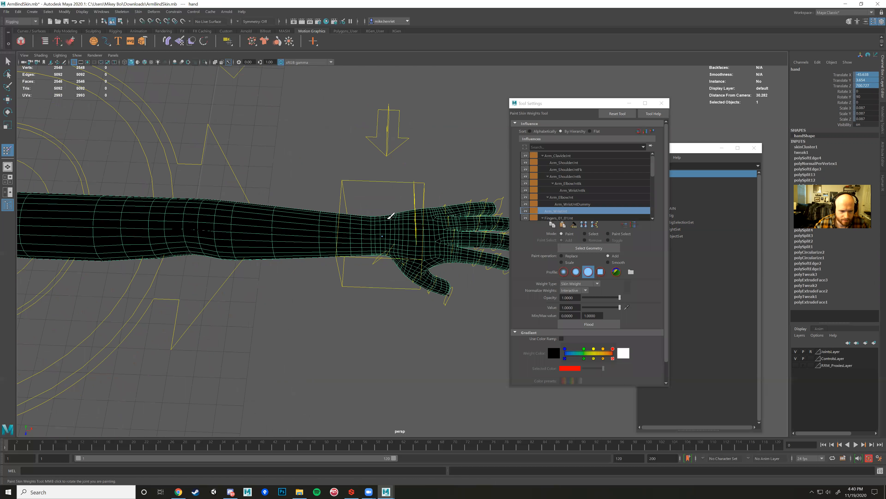
Compare the weights of the Arm_ElbowJnt, Arm_ShoulderJnt, Arm_ClavicleJnt and Arm_WristJnt influences on the arm.
scroll(389, 210, up, 3)
click(570, 204)
click(568, 211)
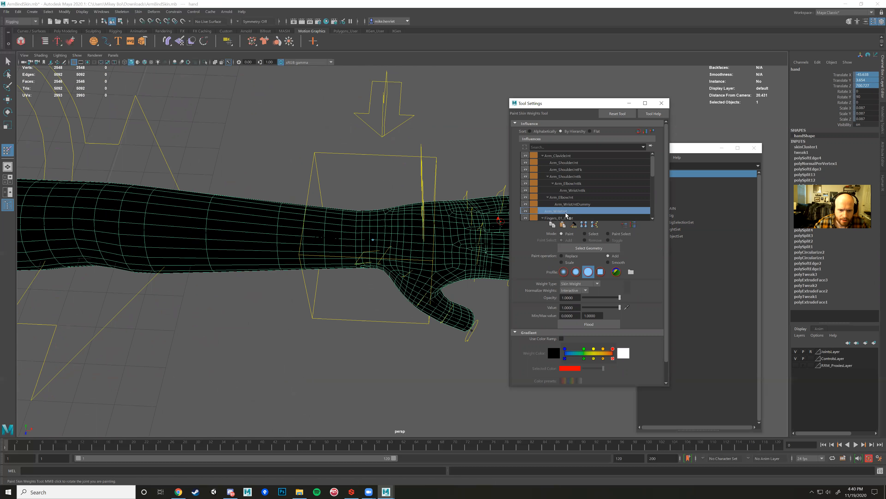
click(558, 198)
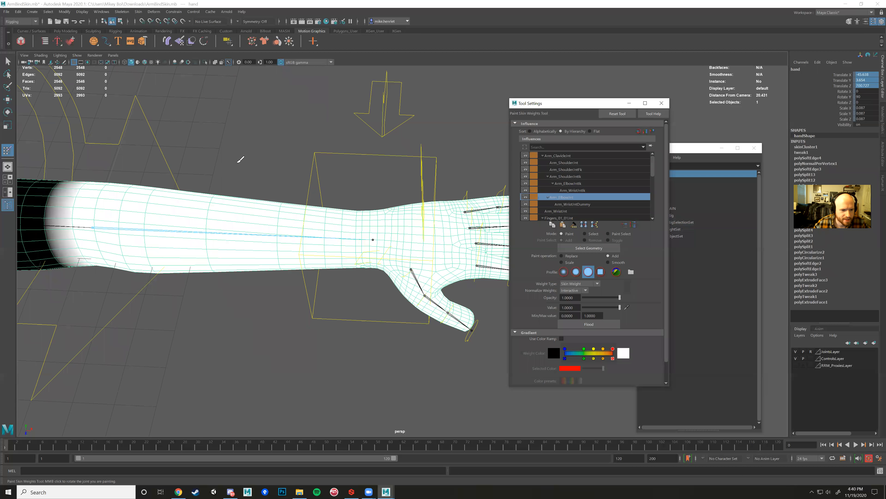
scroll(242, 158, down, 3)
click(562, 163)
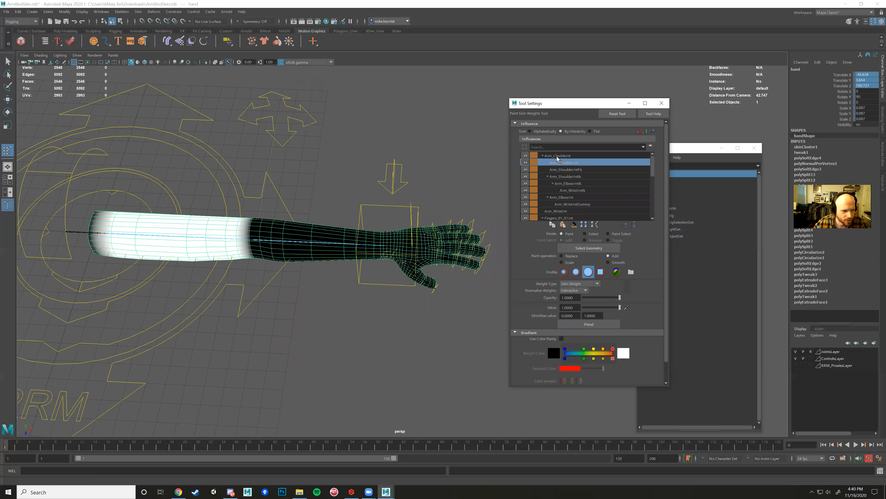
click(558, 156)
click(558, 212)
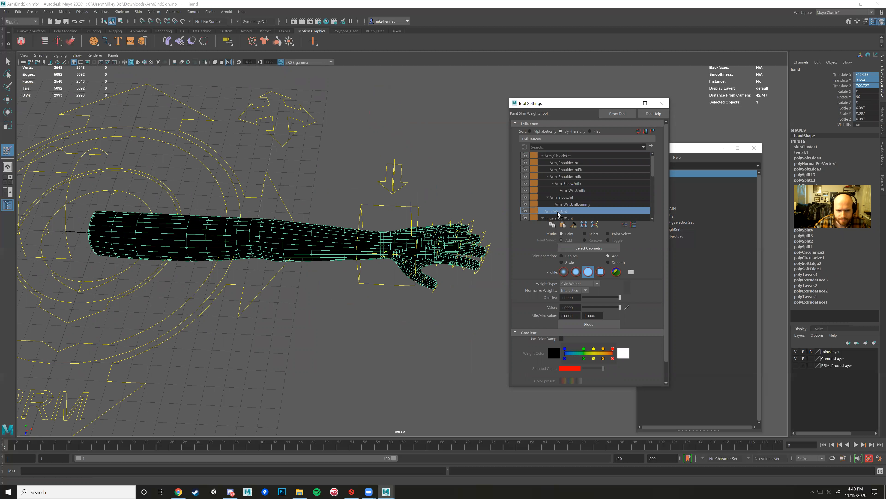
Examine the Arm_WristJnt influence around the wrist, hand and forearm from several angles.
scroll(418, 238, down, 3)
scroll(422, 240, up, 7)
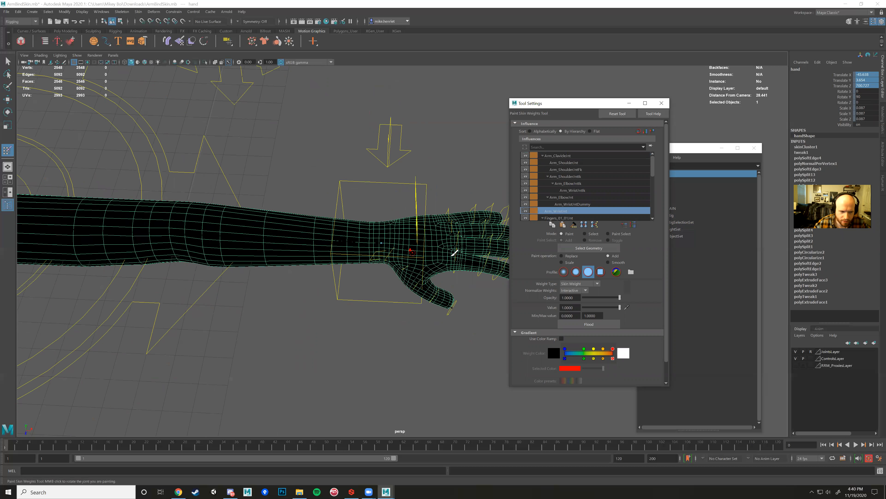
alt+drag(391, 240, 388, 256)
mouse_move(363, 267)
alt+mouse_down()
mouse_move(361, 253)
mouse_move(382, 243)
alt+mouse_up()
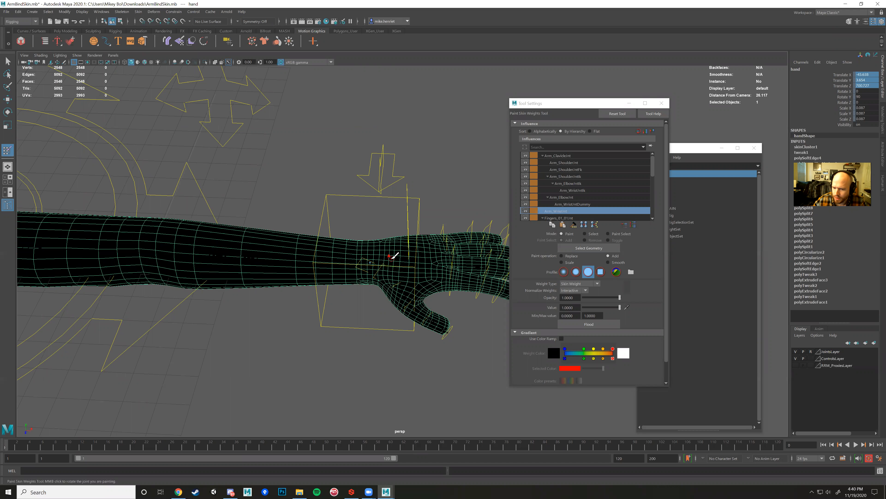
scroll(394, 255, down, 6)
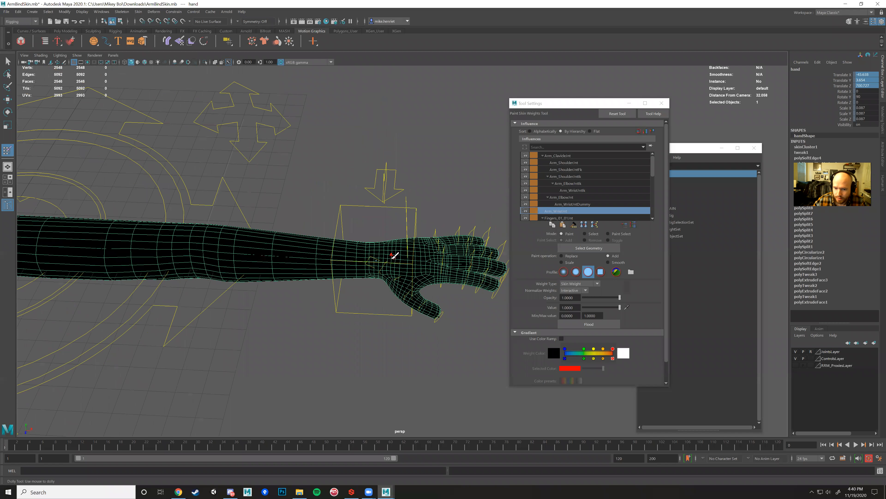
scroll(395, 256, up, 4)
alt+drag(395, 256, 393, 268)
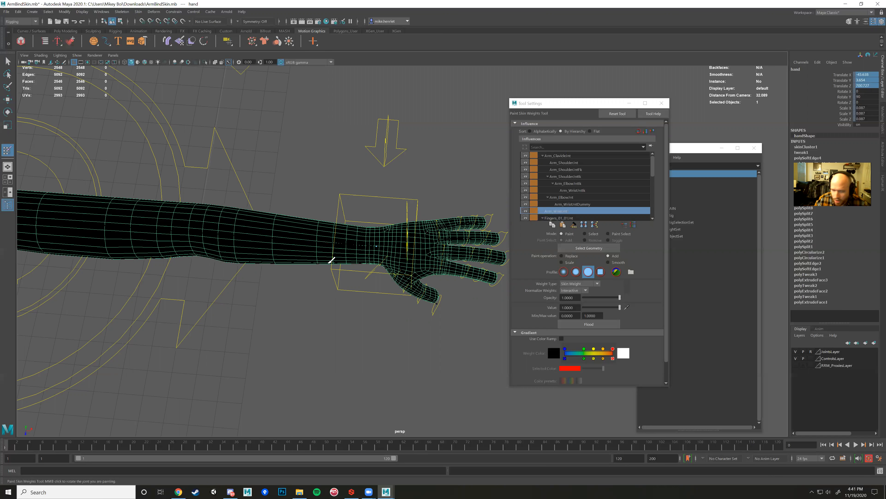
scroll(334, 259, down, 5)
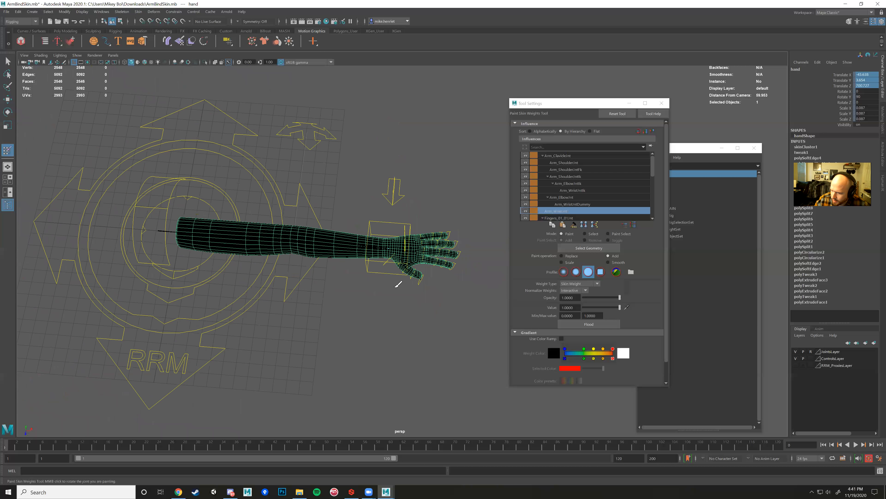
scroll(398, 284, up, 4)
alt+drag(402, 291, 401, 307)
mouse_move(403, 305)
alt+middle_down()
mouse_move(428, 297)
mouse_move(405, 296)
alt+middle_up()
mouse_move(405, 296)
alt+mouse_down()
mouse_move(401, 279)
mouse_move(415, 271)
mouse_move(406, 271)
alt+mouse_up()
Switch to the Move tool and place the Tool Settings window next to the Outliner without covering it.
key(w)
alt+middle_drag(285, 258, 392, 271)
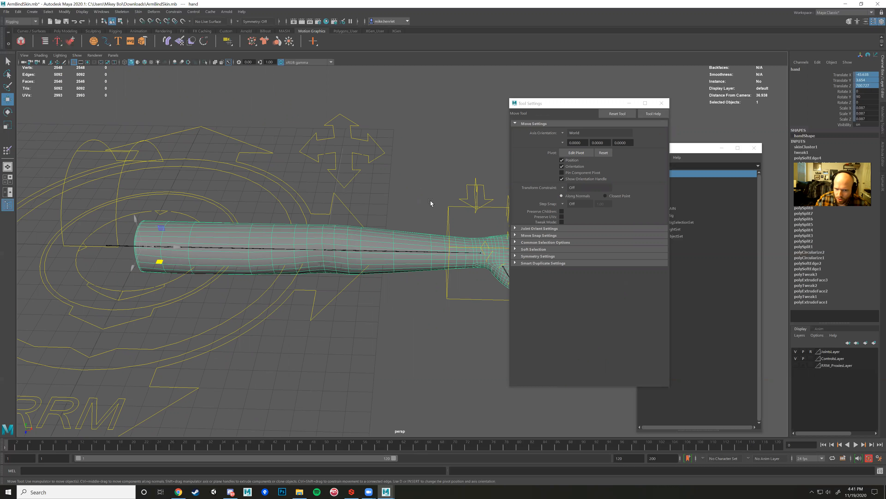
click(559, 105)
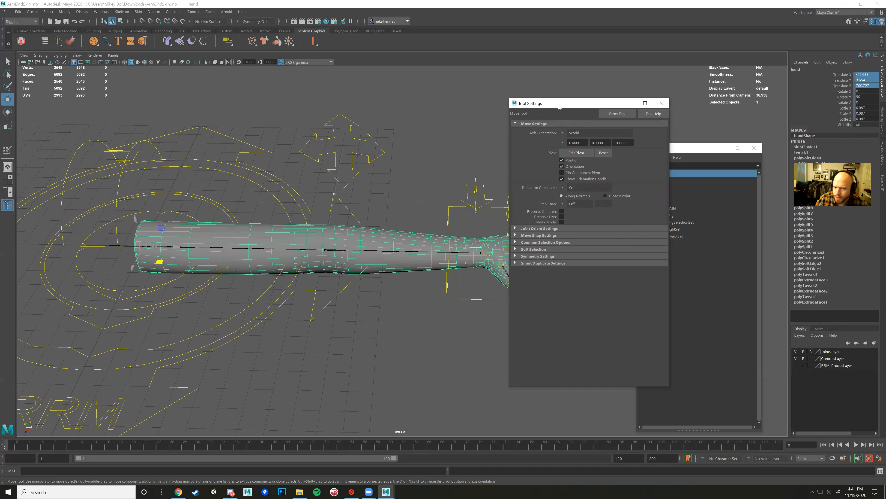
drag(558, 105, 411, 152)
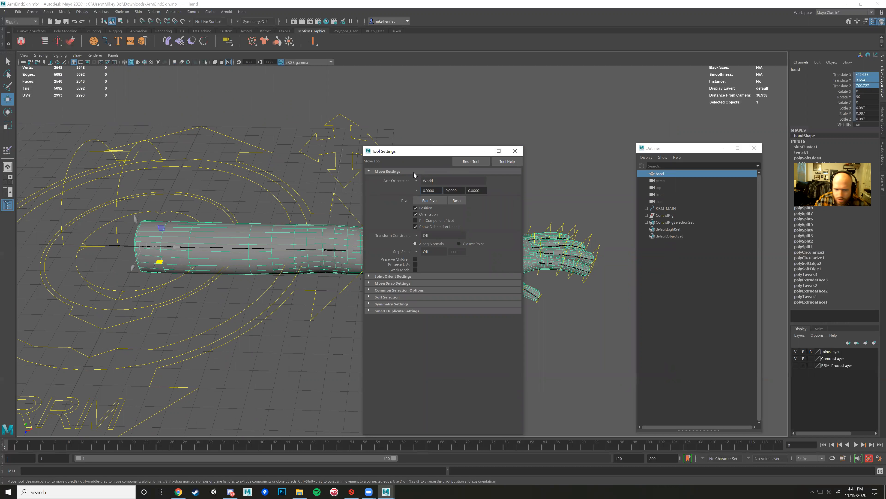
drag(412, 152, 519, 152)
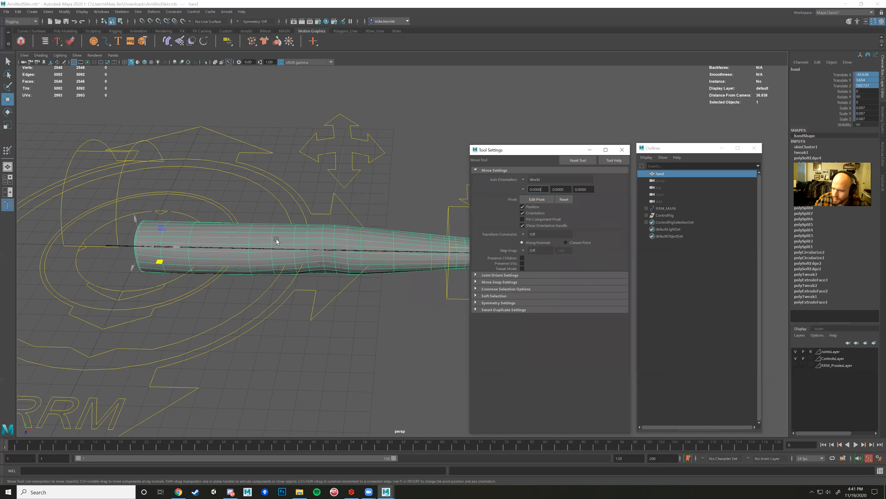
Reactivate the Paint Skin Weights Tool and examine the Arm_ClavicleJnt weights at the shoulder end of the arm.
scroll(285, 238, up, 4)
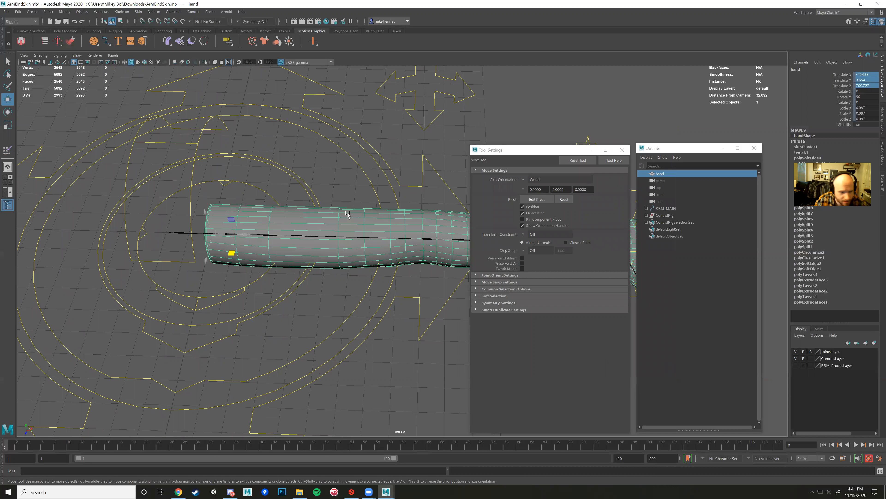
right_click(337, 213)
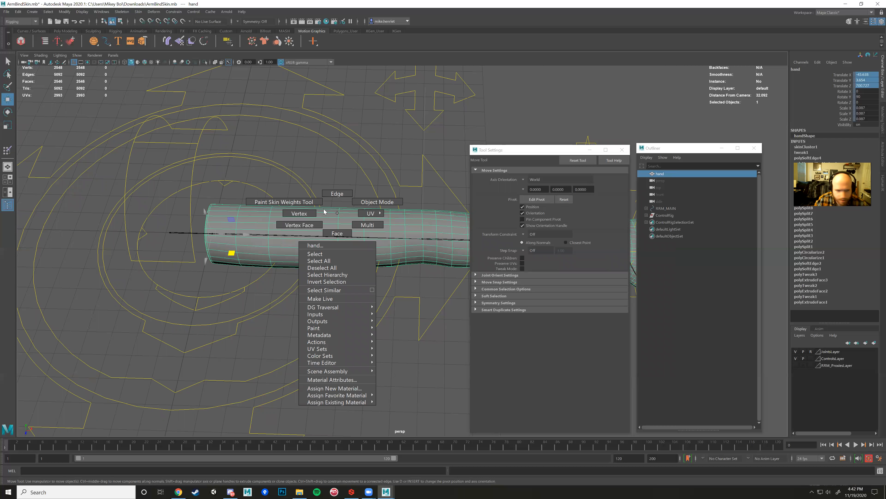
click(306, 204)
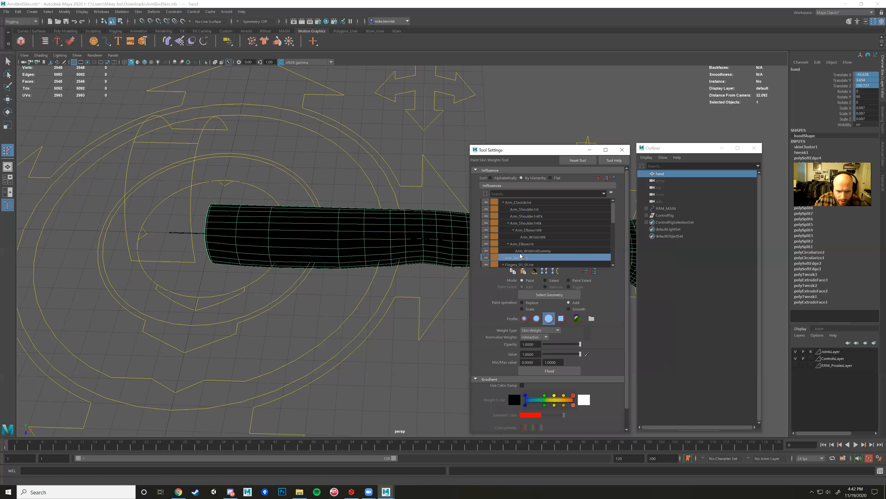
click(519, 203)
scroll(356, 232, down, 5)
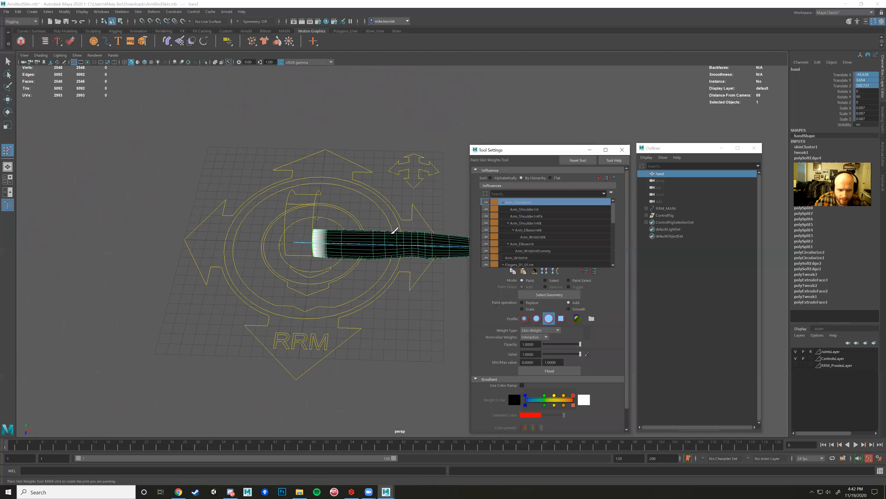
scroll(299, 220, up, 3)
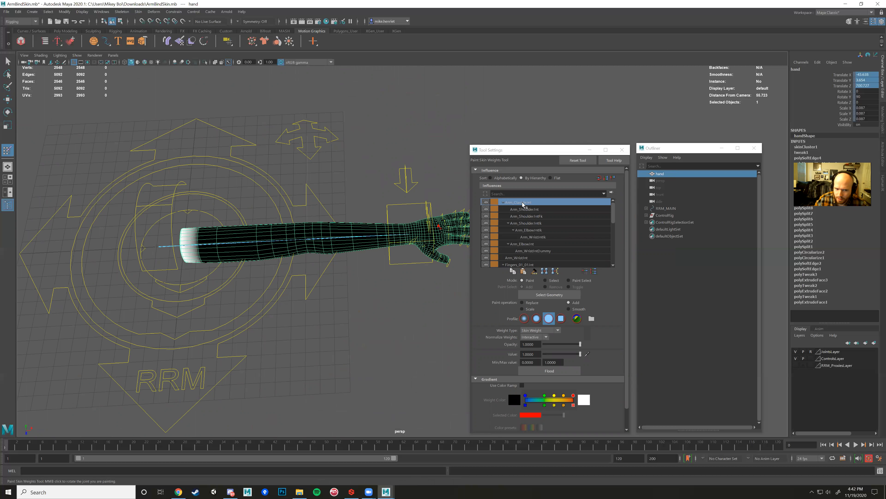
alt+drag(317, 237, 528, 234)
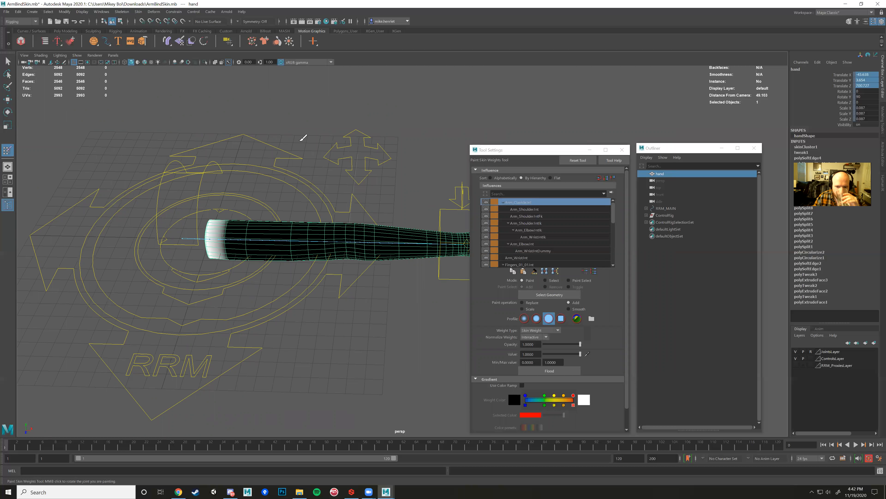
alt+drag(303, 138, 370, 187)
Restart the Paint Skin Weights Tool and choose the Arm_ClavicleJnt influence with the Replace paint operation.
key(w)
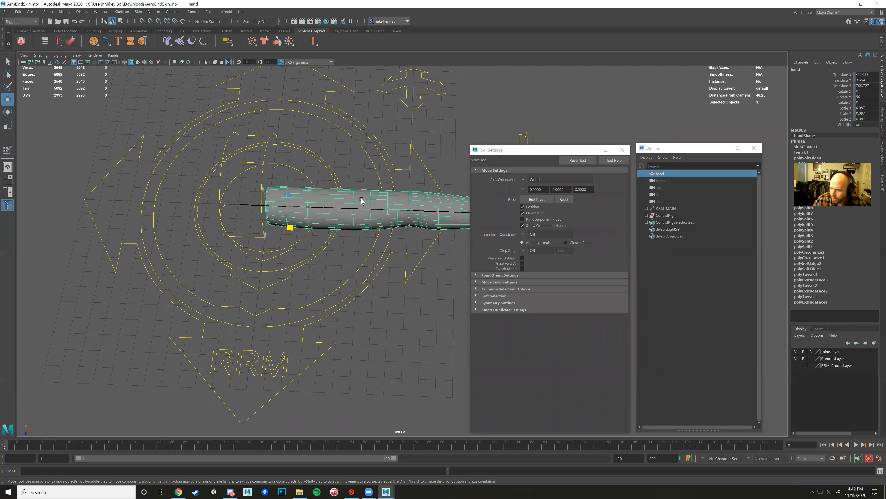
right_click(361, 201)
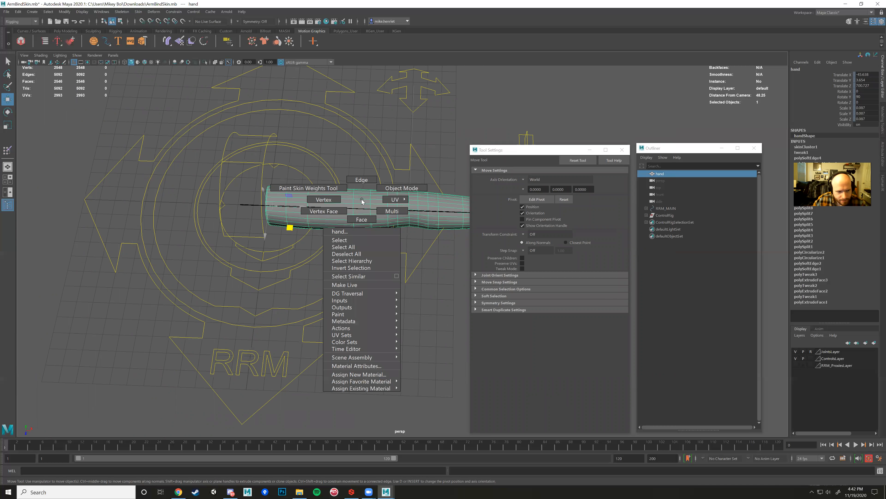
click(335, 190)
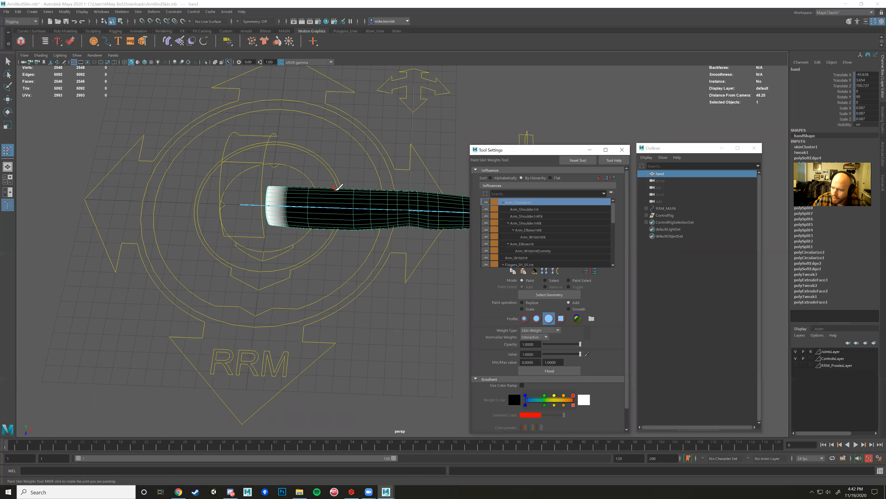
click(537, 210)
click(526, 203)
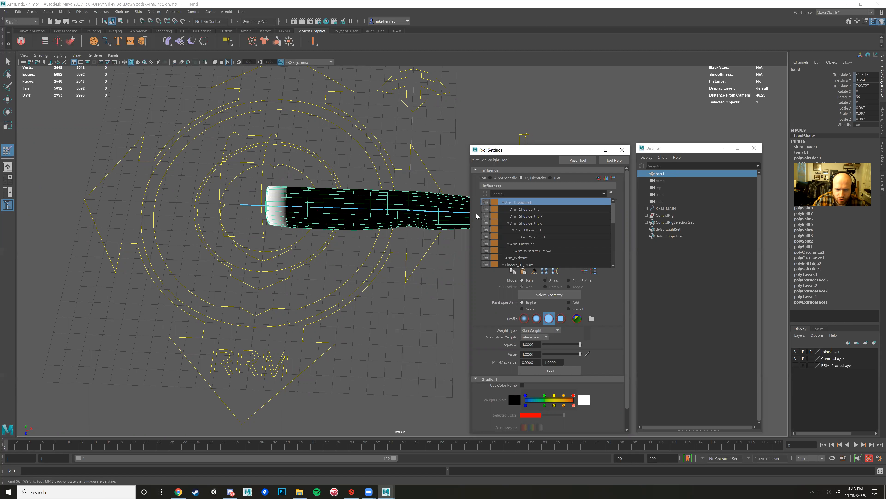
Reposition the Tool Settings window and flood the whole arm mesh with the Arm_ClavicleJnt influence at value 1.0.
drag(565, 150, 673, 182)
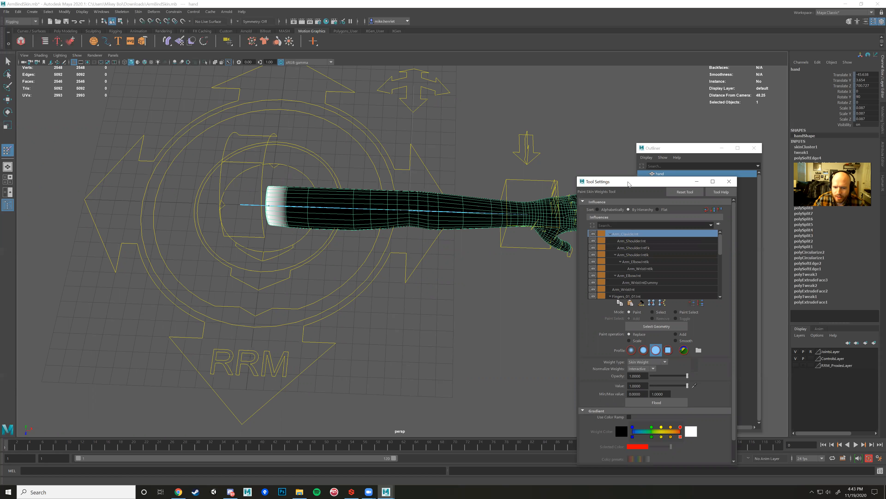
drag(630, 180, 510, 128)
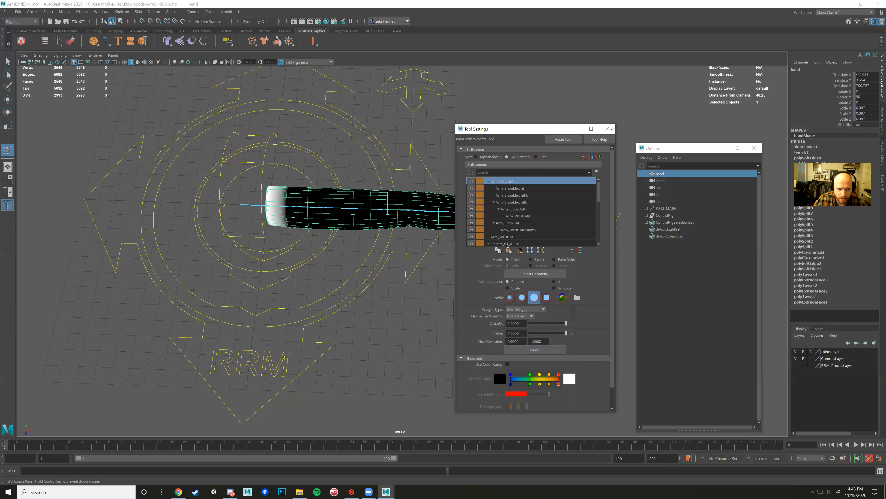
drag(552, 129, 641, 126)
click(629, 349)
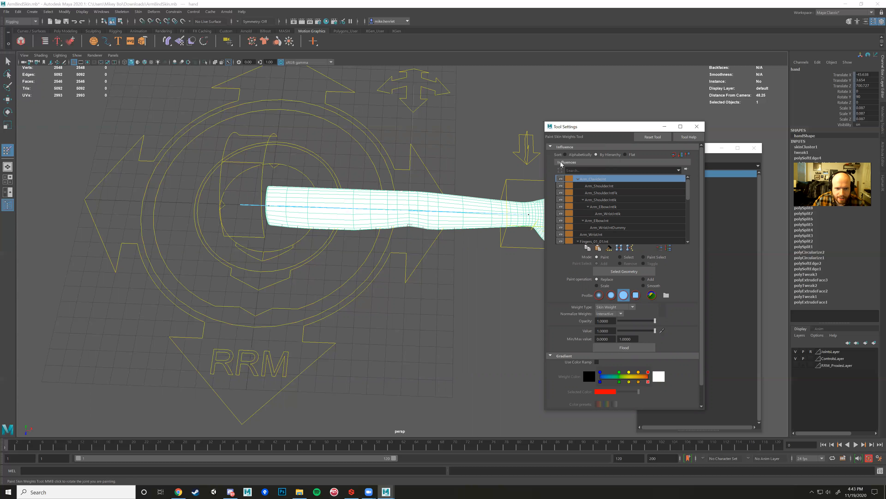
Test the clavicle-flooded mesh by moving the Arm_WristIk_Ctrl control, and undo the control's movement.
drag(600, 131, 661, 160)
key(w)
click(551, 236)
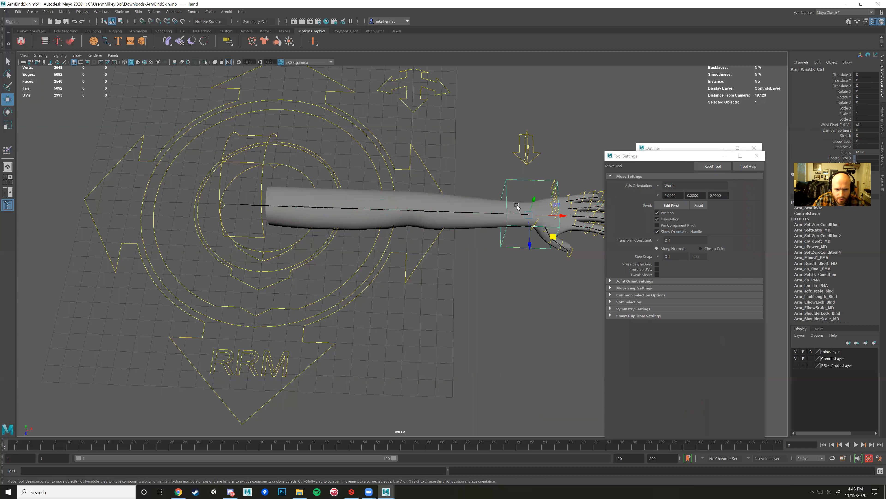
drag(550, 236, 540, 230)
mouse_move(538, 226)
mouse_down()
mouse_move(565, 230)
mouse_move(532, 235)
mouse_up()
key(ctrl+z)
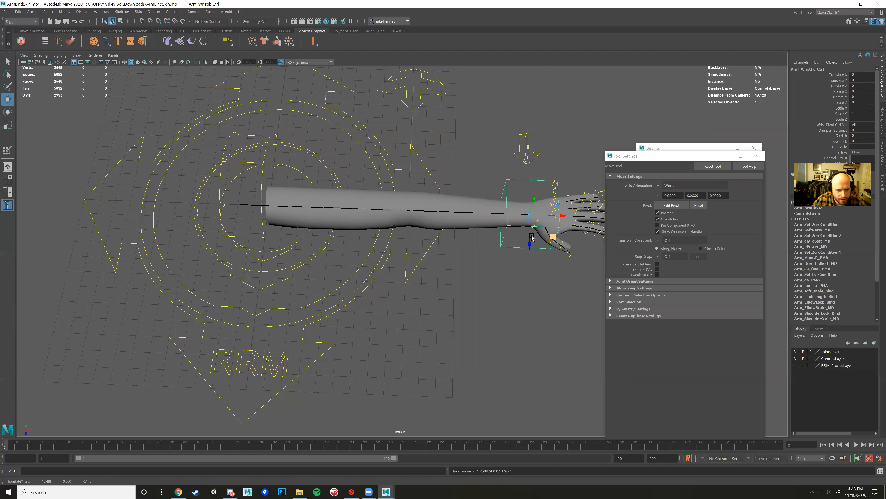
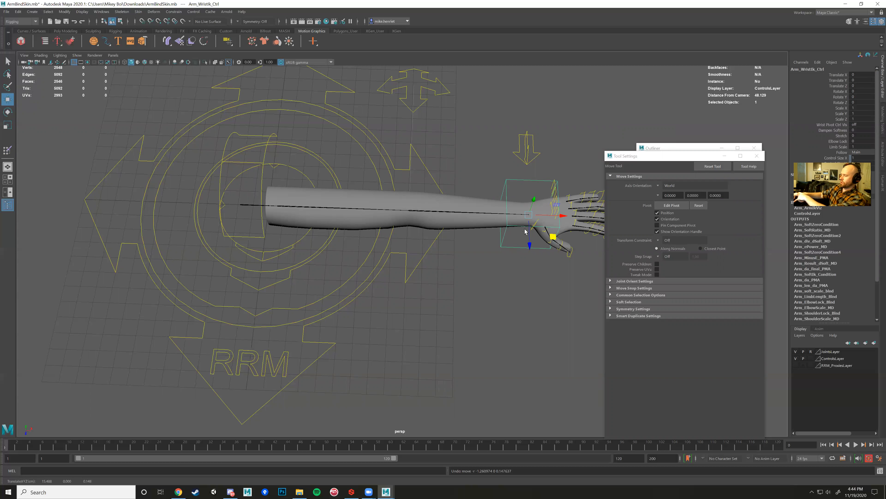
Select the arm mesh, activate the Paint Skin Weights Tool on it, and reposition the Tool Settings window.
alt+middle_drag(471, 248, 341, 280)
alt+right_drag(341, 280, 509, 232)
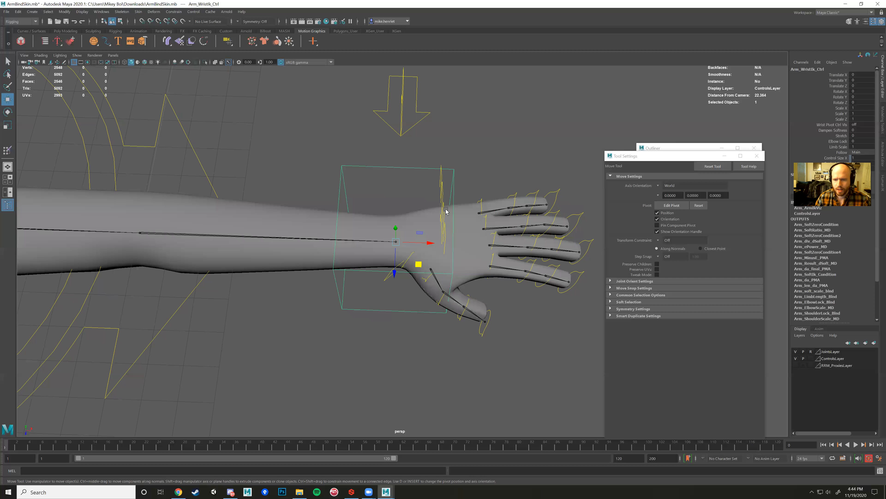
click(423, 220)
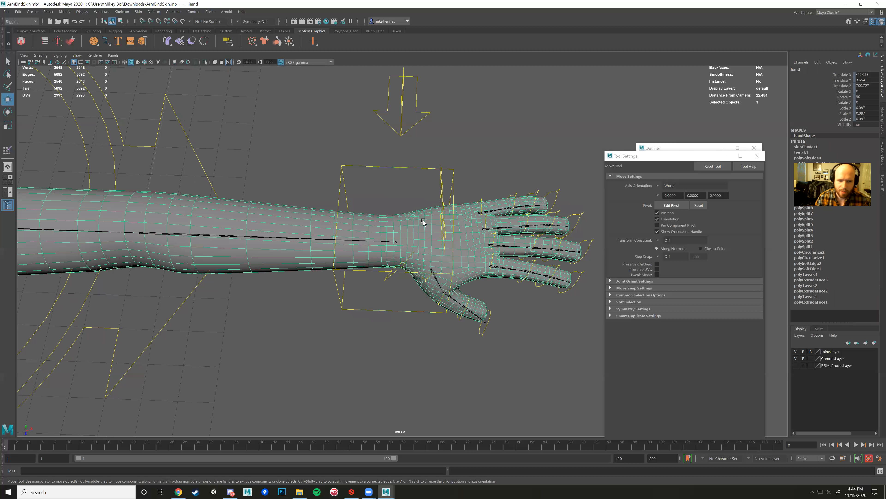
alt+right_drag(349, 251, 319, 255)
alt+drag(319, 254, 447, 275)
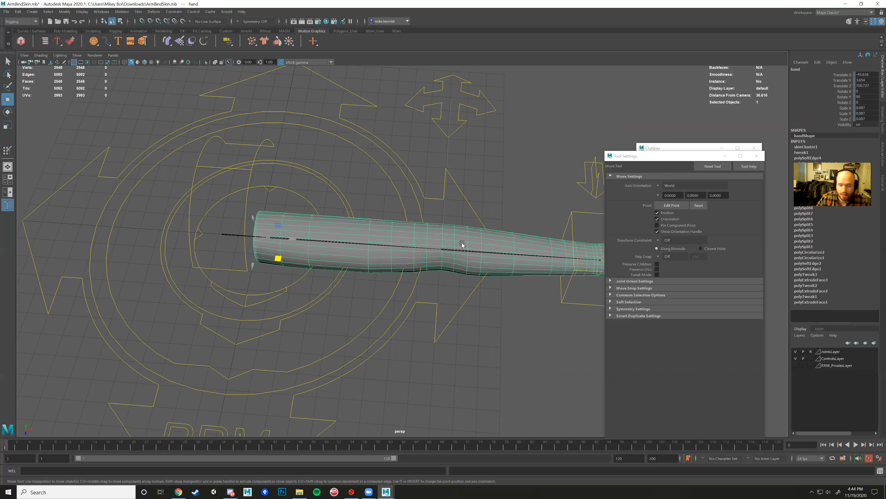
alt+drag(453, 251, 429, 253)
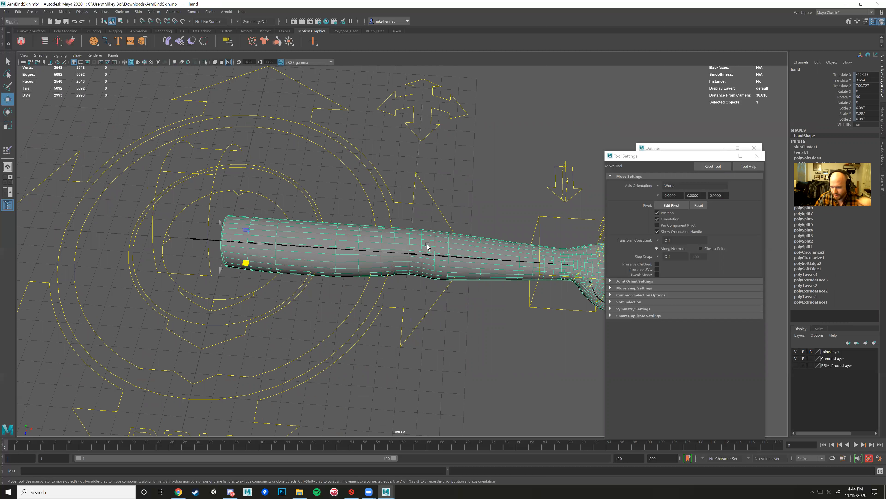
alt+drag(427, 245, 378, 231)
right_click(385, 234)
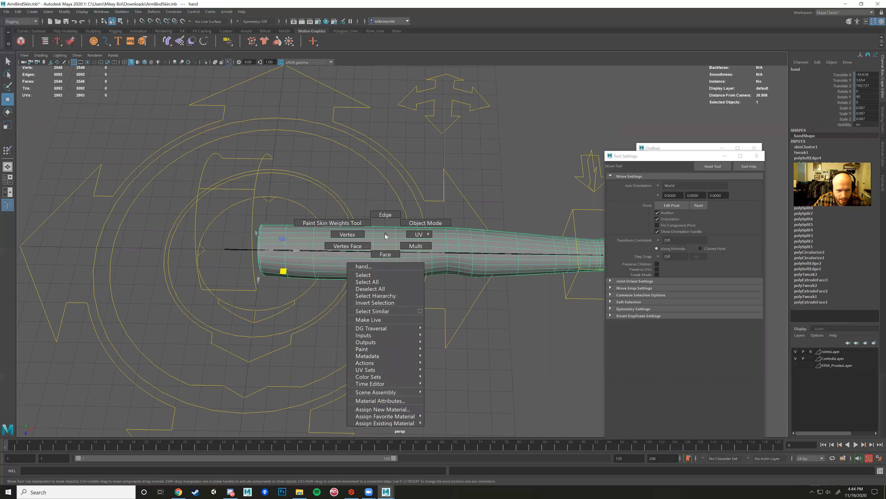
click(343, 222)
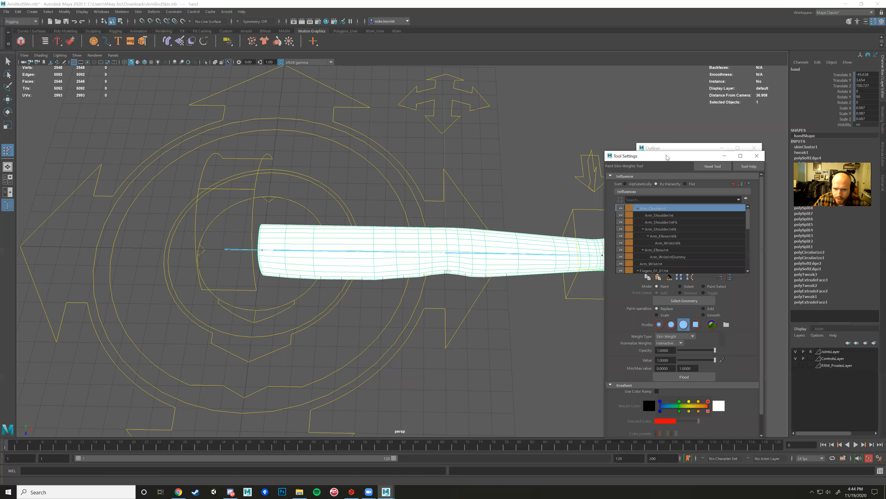
drag(667, 157, 569, 136)
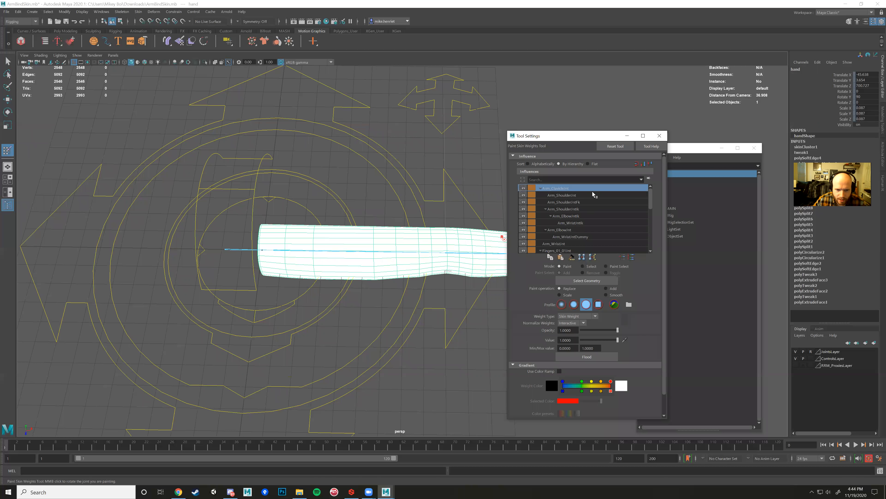
Compare the Arm_ClavicleJnt and Arm_ShoulderJnt influence weights on the arm mesh, finishing with Arm_ShoulderJnt chosen.
click(543, 195)
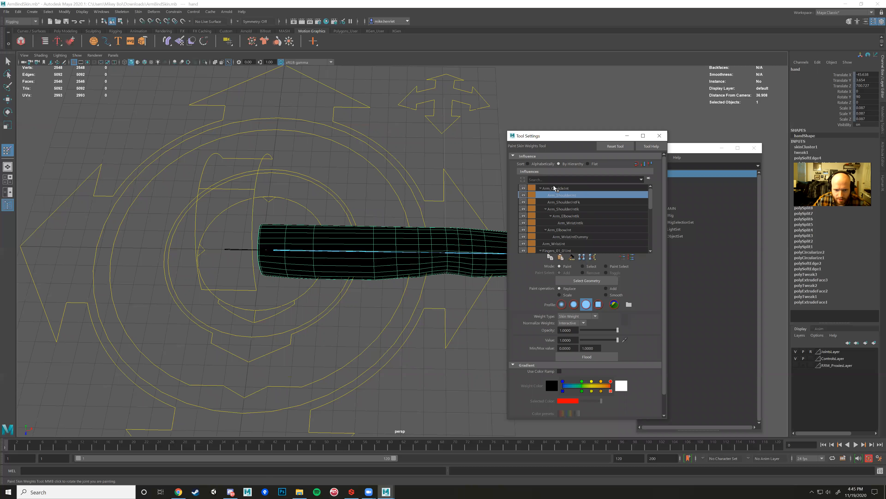
click(555, 188)
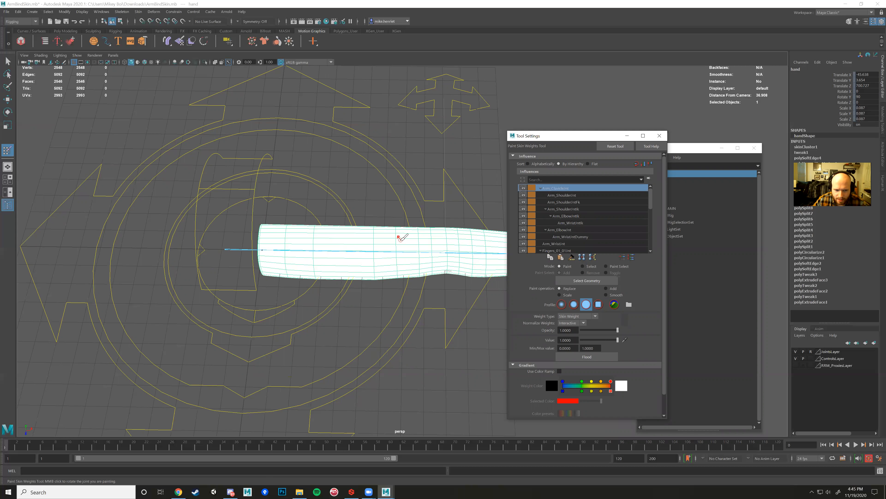
alt+middle_drag(411, 243, 362, 228)
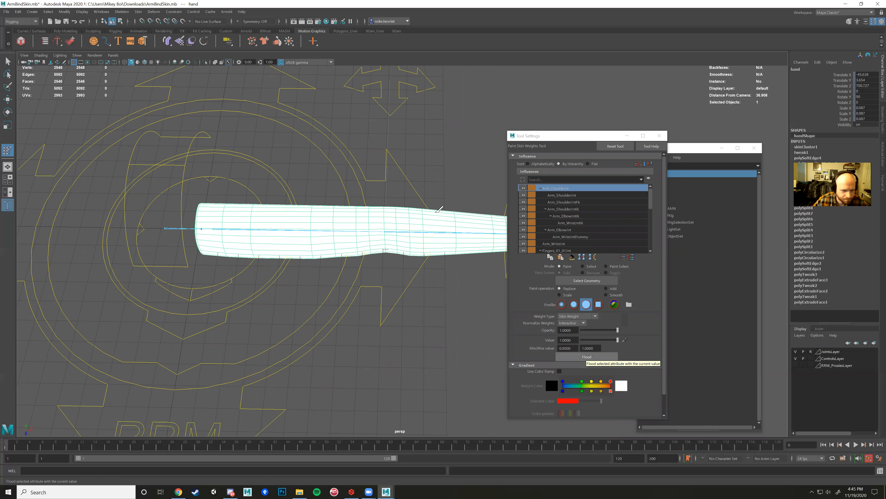
click(569, 195)
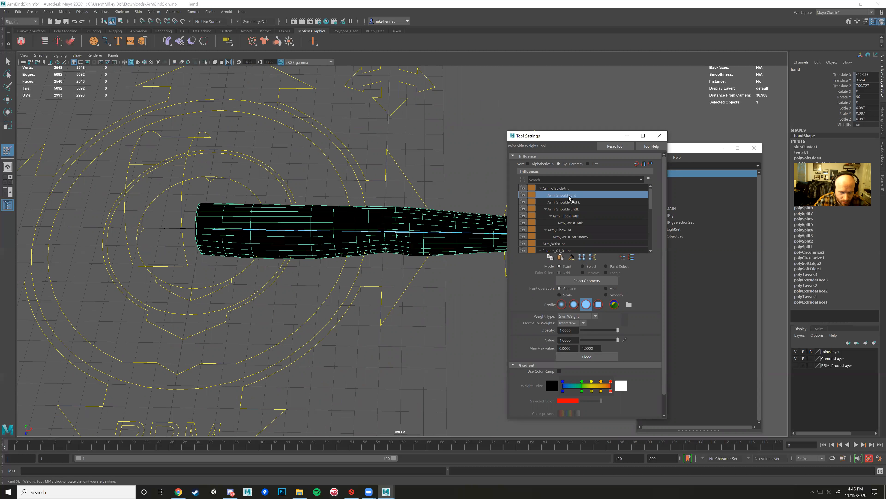
click(556, 189)
click(563, 196)
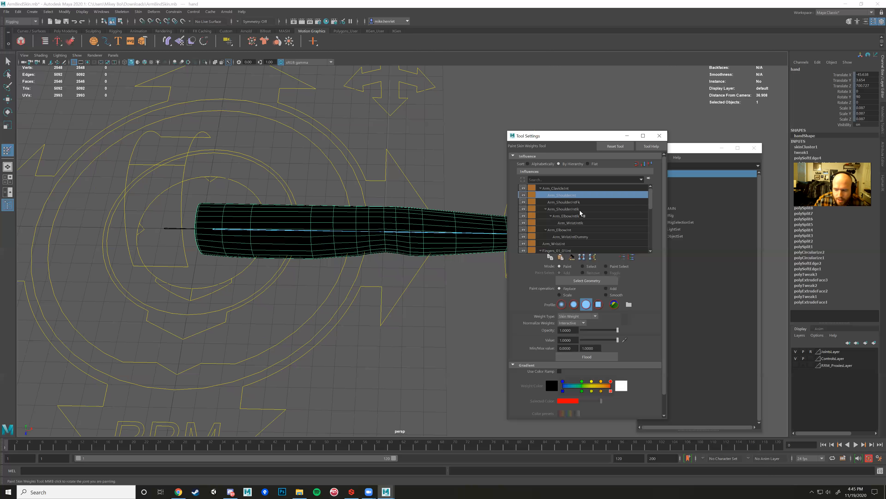
click(572, 194)
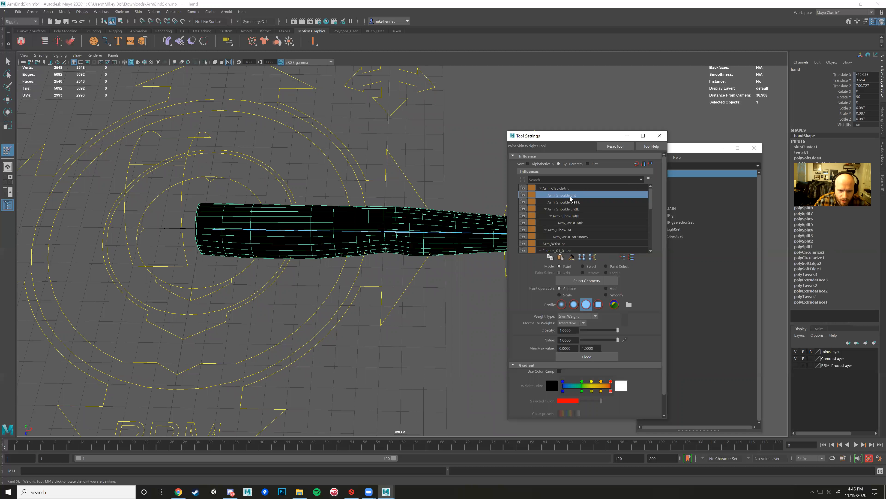
Set the Paint Skin Weights Tool to Select mode with vertex picking on the arm, and move Tool Settings clear of the mesh.
alt+middle_drag(357, 200, 439, 200)
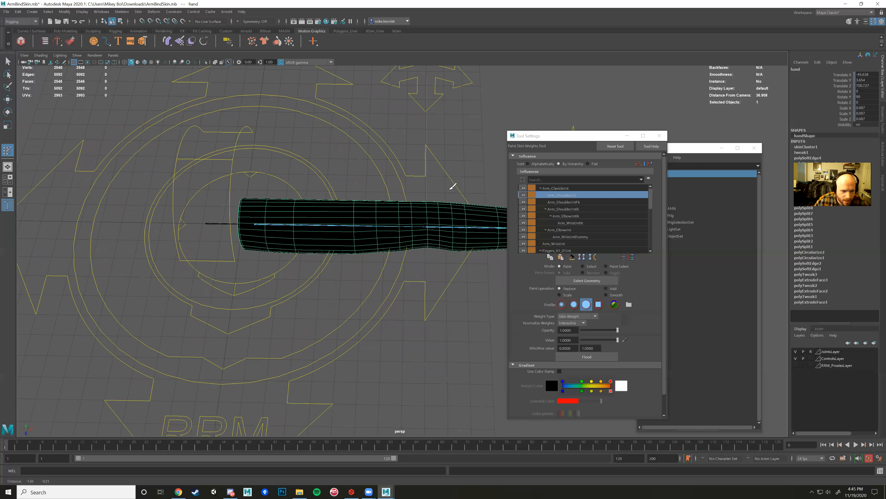
alt+drag(440, 201, 321, 311)
alt+middle_drag(321, 310, 354, 297)
scroll(355, 296, up, 3)
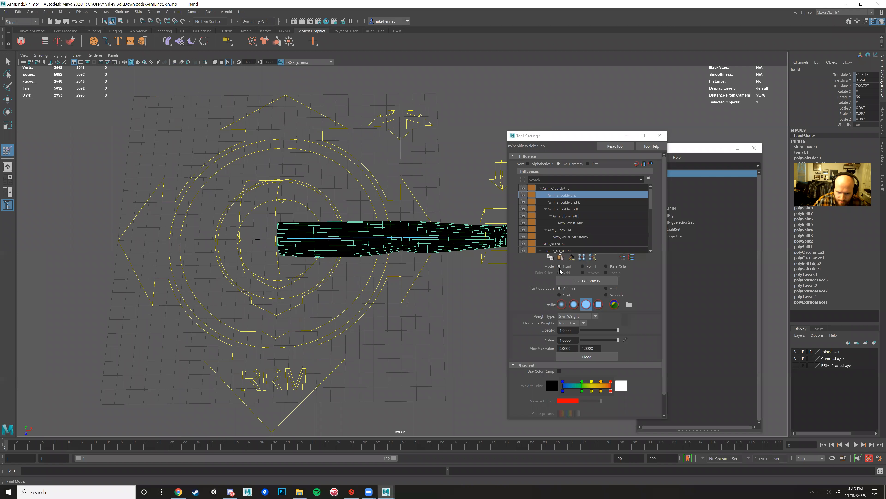
click(582, 266)
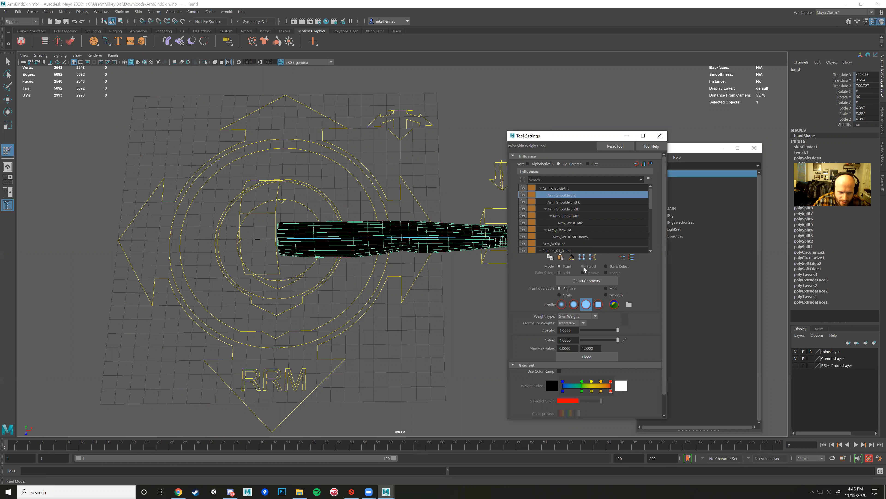
alt+drag(407, 267, 321, 236)
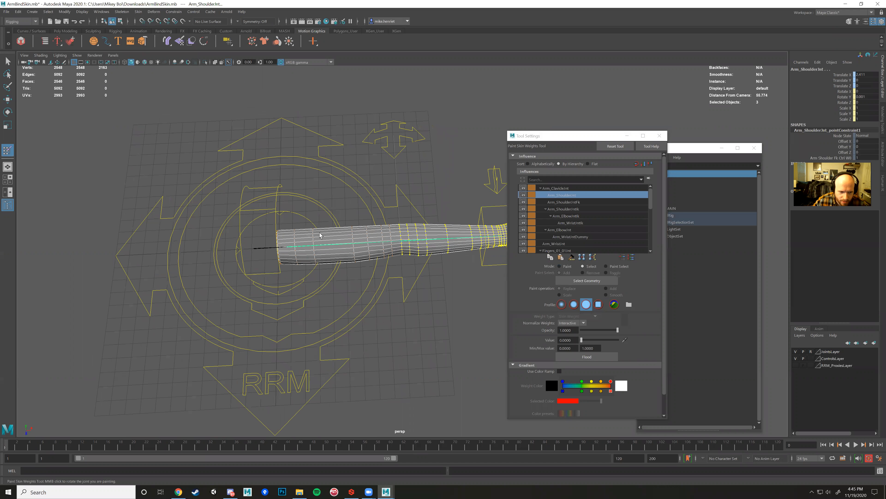
drag(556, 130, 606, 129)
alt+drag(394, 231, 376, 233)
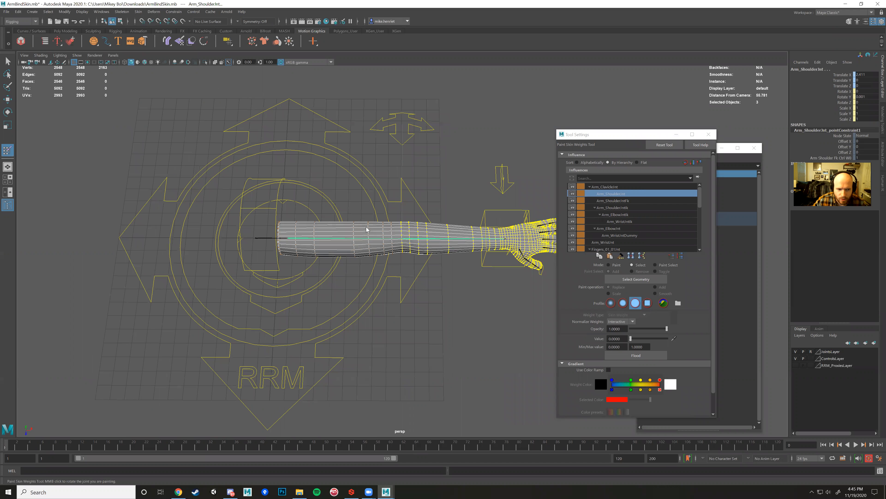
right_click(366, 227)
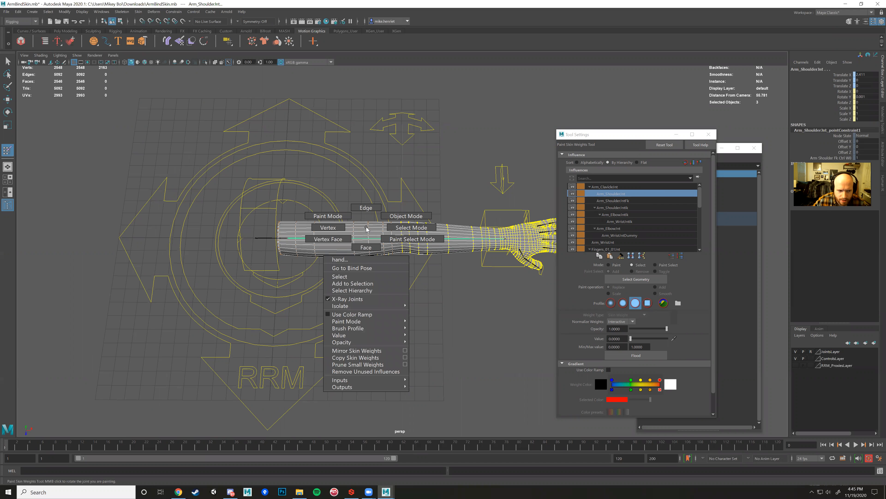
click(337, 228)
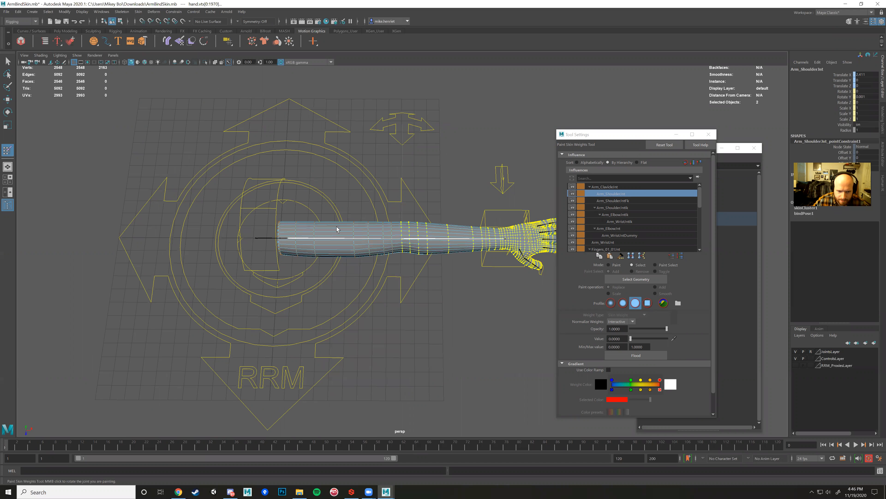
drag(610, 134, 466, 111)
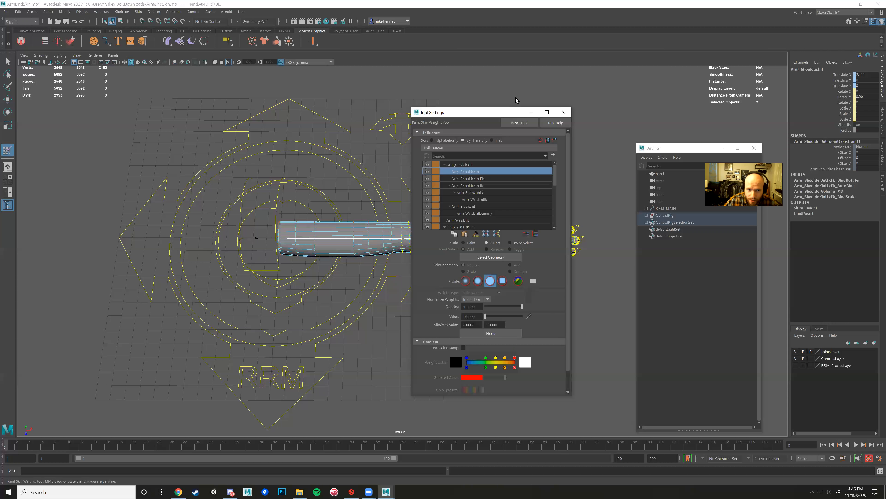
drag(507, 113, 137, 123)
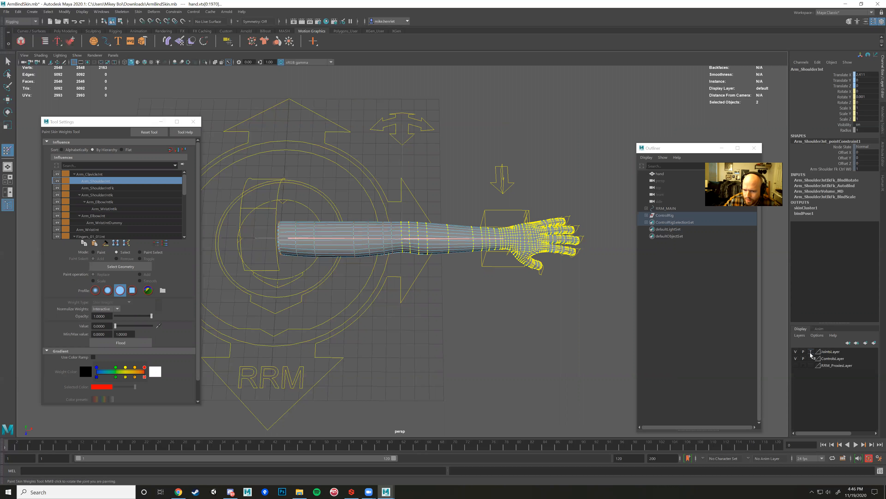
Cycle the JointsLayer display type back to reference and toggle the layer's visibility off and on.
click(811, 352)
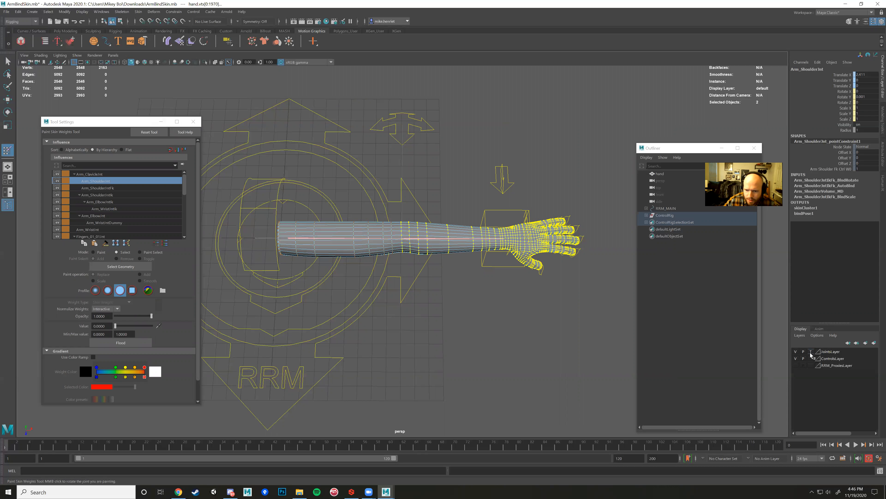
click(810, 352)
click(811, 352)
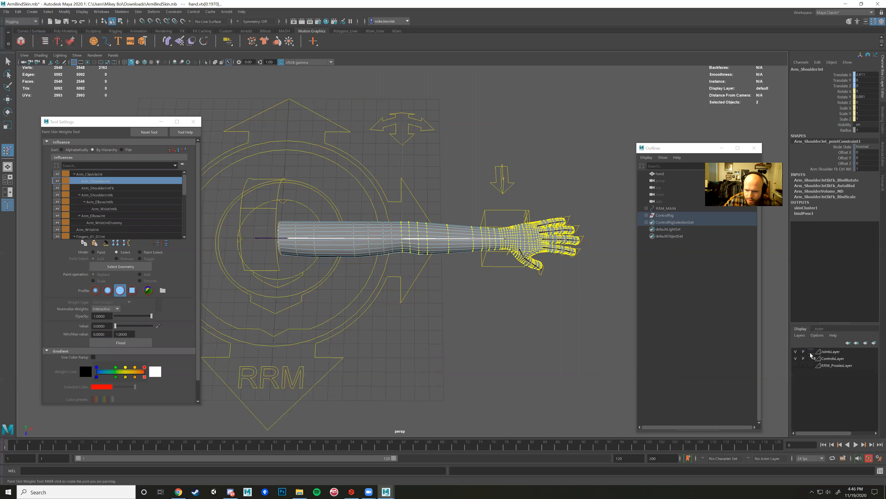
click(811, 352)
click(797, 353)
click(797, 353)
click(797, 354)
click(797, 353)
click(797, 353)
click(797, 353)
click(797, 354)
click(797, 353)
click(797, 354)
click(797, 354)
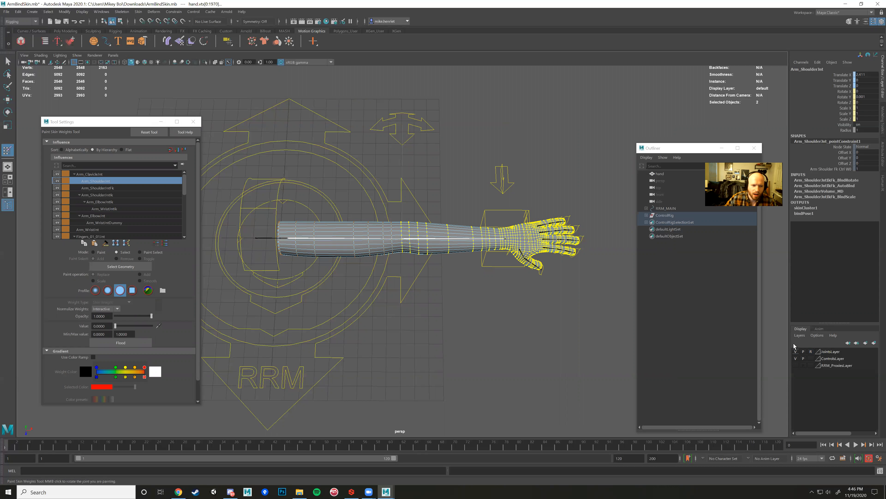
Step through the shoulder and clavicle influences, return to Arm_ShoulderJnt, and inspect the arm mesh from another angle.
click(100, 187)
click(97, 182)
click(93, 175)
click(98, 180)
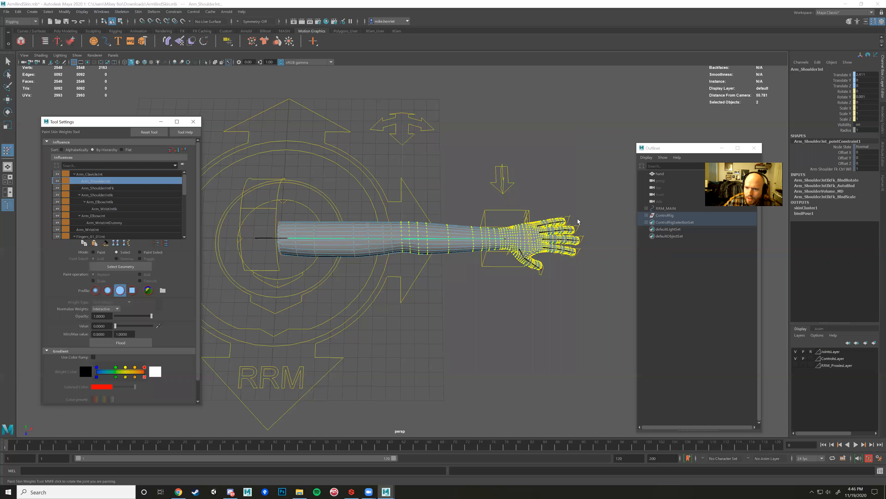
alt+drag(483, 212, 488, 231)
alt+drag(314, 261, 323, 242)
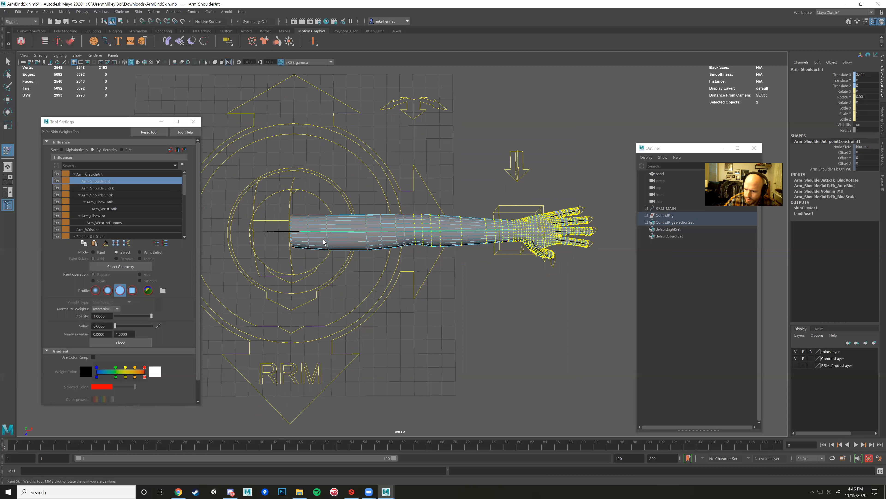
Toggle the skin weights tool between Paint and Select modes, and leave it for the Move Tool.
click(93, 252)
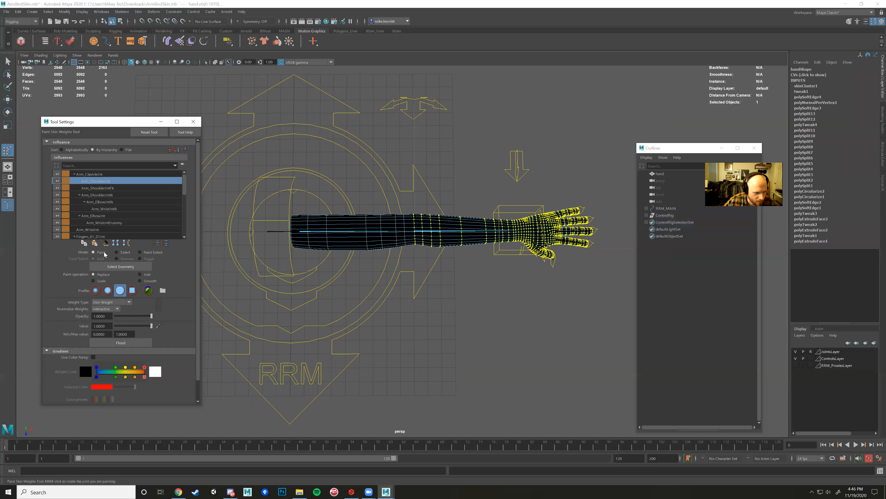
click(117, 252)
alt+middle_drag(268, 185, 278, 183)
key(w)
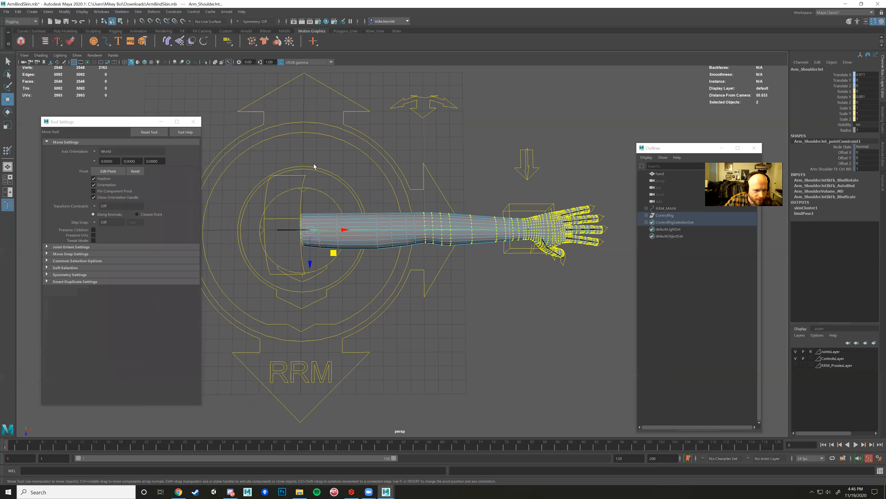
Reactivate the Paint Skin Weights Tool in Select mode and select the mesh vertices from just past the shoulder end to the fingertips.
click(354, 217)
right_drag(354, 217, 323, 205)
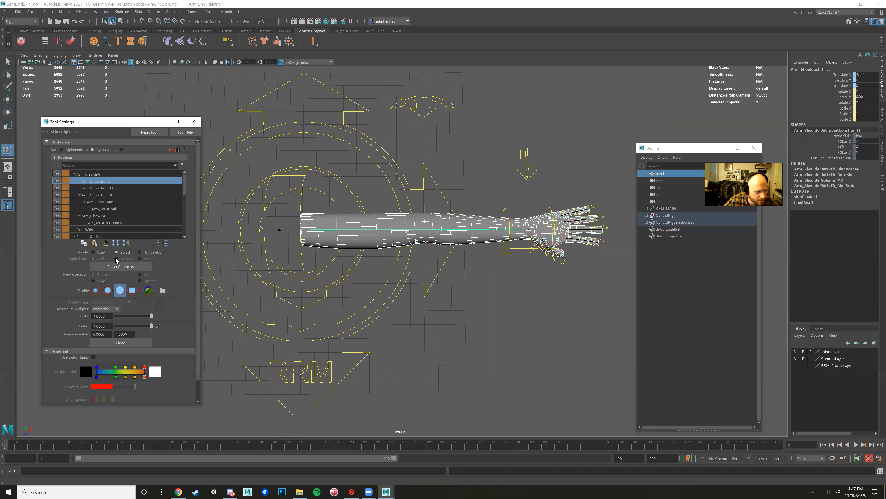
click(94, 253)
click(122, 252)
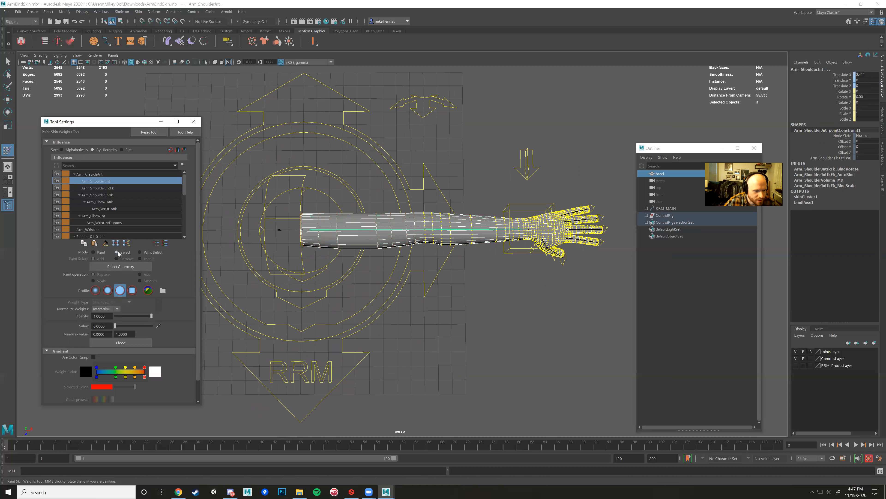
right_click(352, 220)
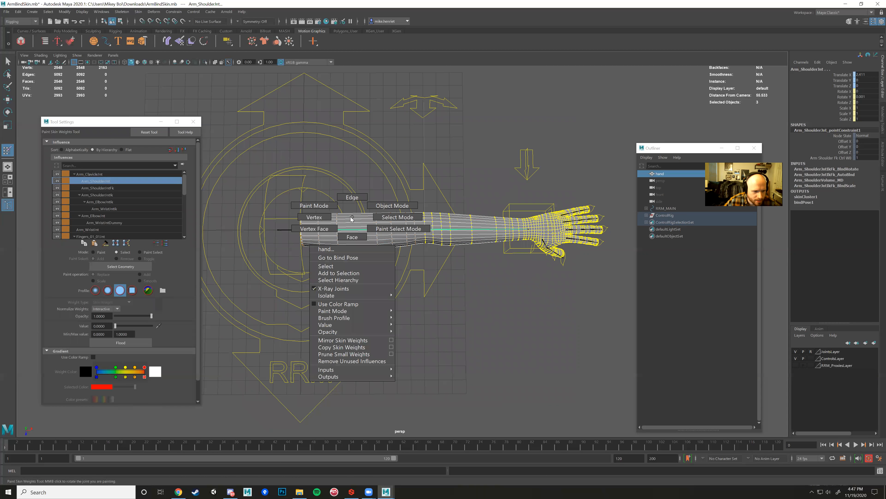
click(325, 218)
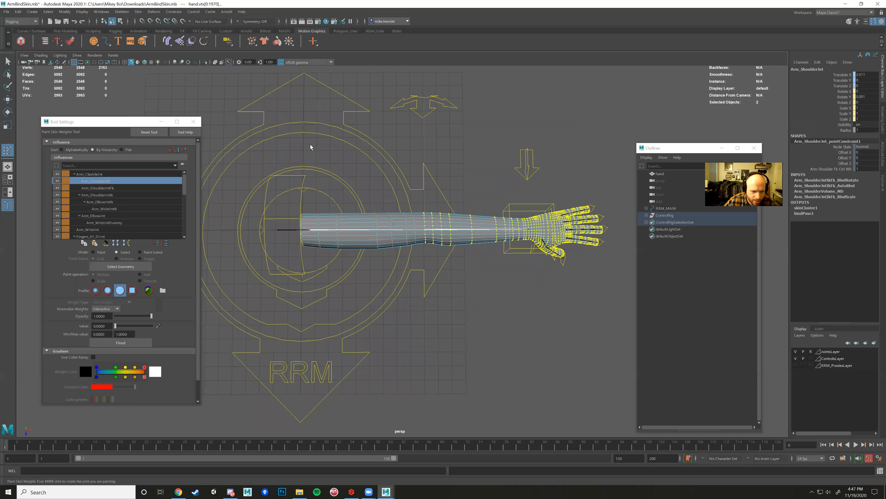
drag(313, 144, 620, 300)
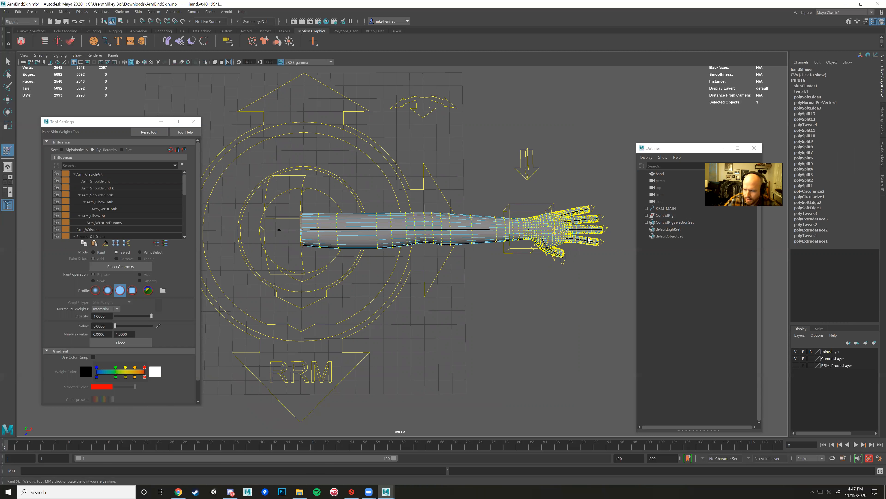
Flood the selected vertices with the Arm_ShoulderJnt influence in Paint mode, using the Add operation at value 1, and inspect the arm's weights.
click(94, 252)
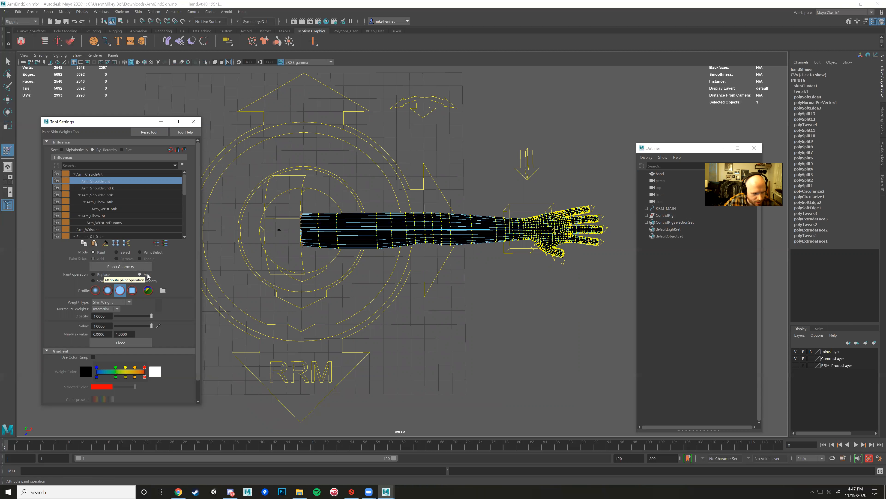
click(93, 275)
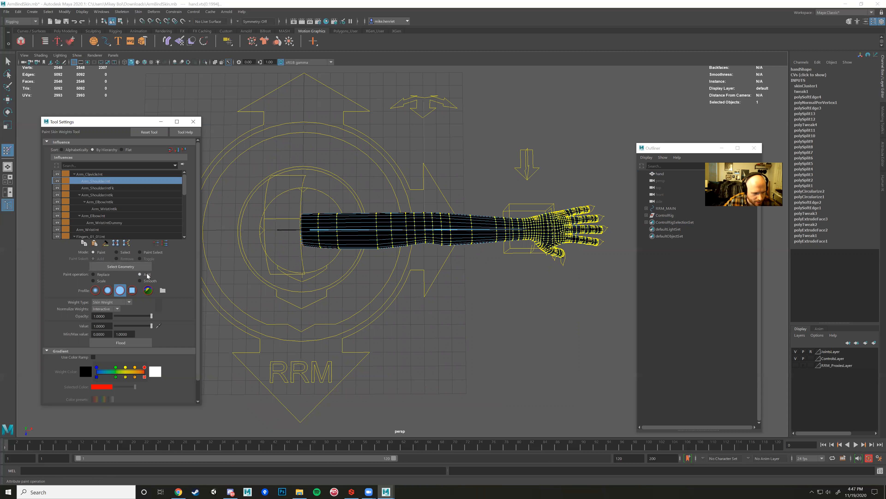
click(148, 275)
click(141, 345)
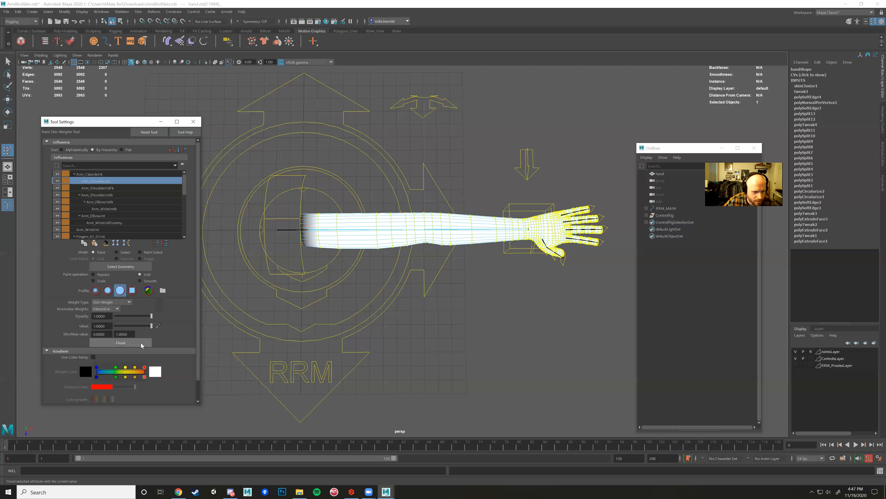
alt+drag(319, 318, 283, 308)
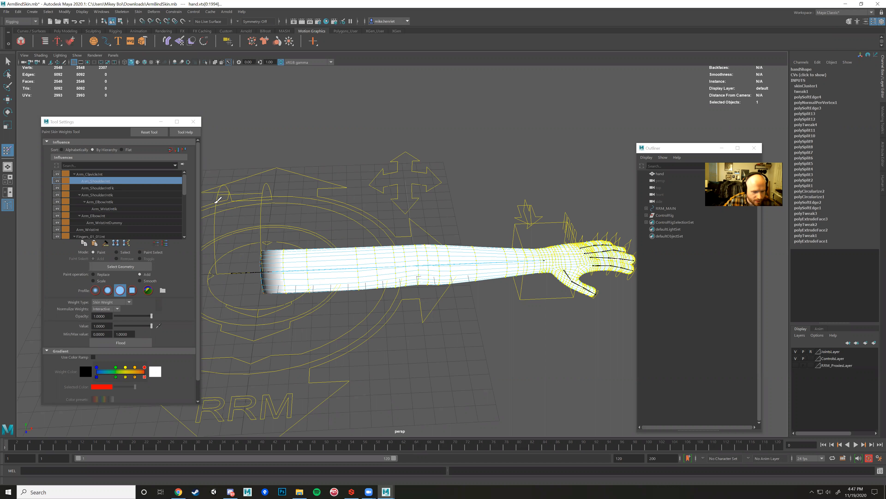
alt+drag(237, 224, 290, 231)
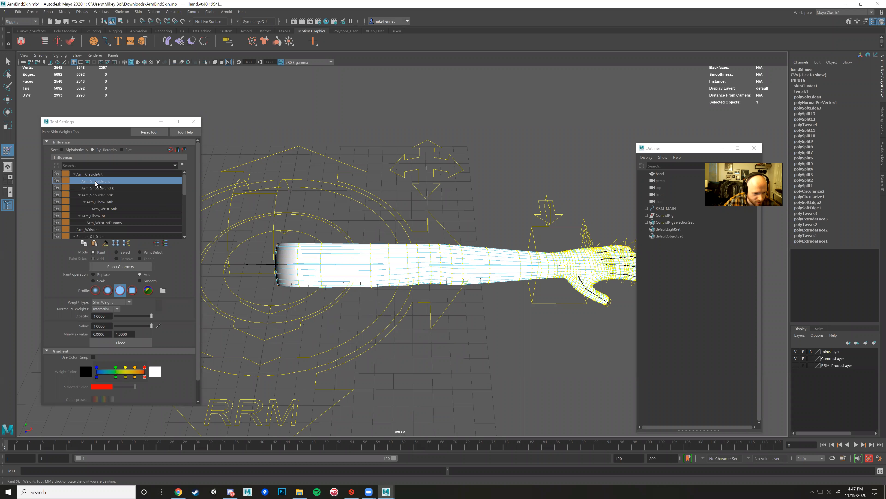
mouse_move(345, 292)
alt+mouse_down()
mouse_move(343, 307)
mouse_move(362, 311)
mouse_move(316, 303)
mouse_move(219, 226)
alt+mouse_up()
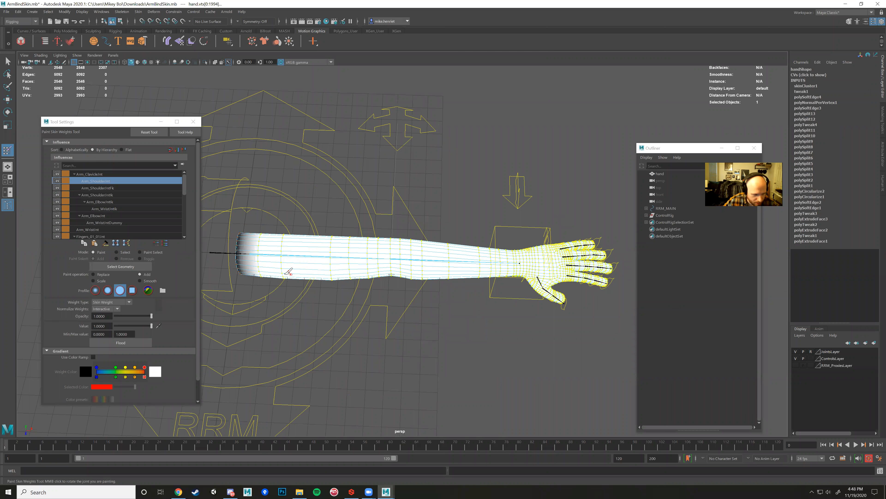
Switch the skin weights tool to Select mode and select the mesh vertices from the elbow to the fingertips.
click(117, 252)
mouse_move(372, 291)
alt+mouse_down()
mouse_move(349, 291)
mouse_move(359, 292)
alt+mouse_up()
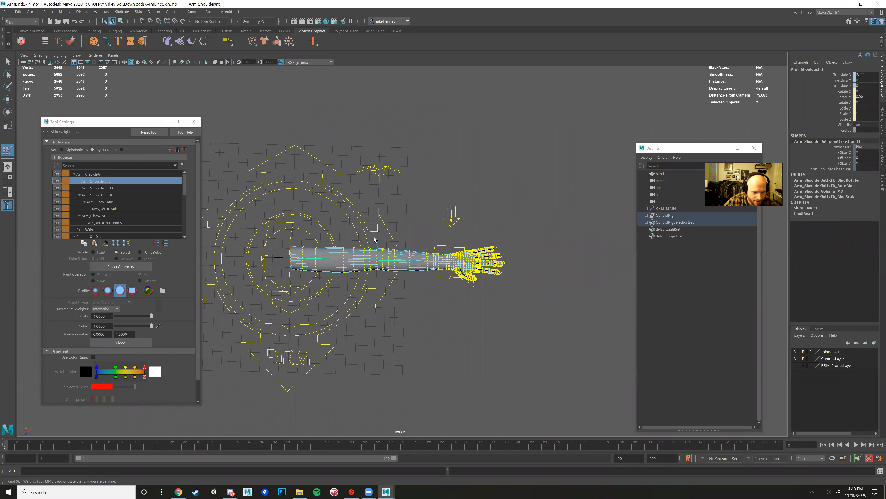
scroll(371, 246, up, 4)
drag(366, 221, 575, 325)
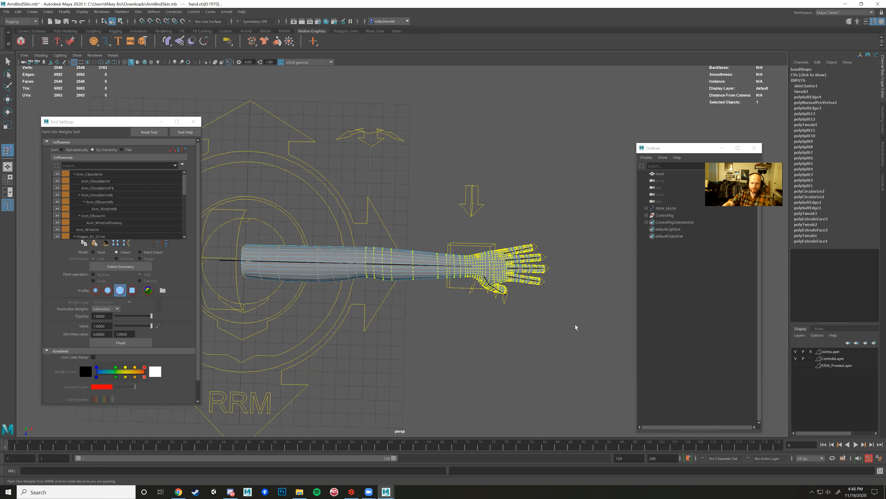
alt+middle_drag(361, 207, 407, 198)
drag(394, 183, 595, 312)
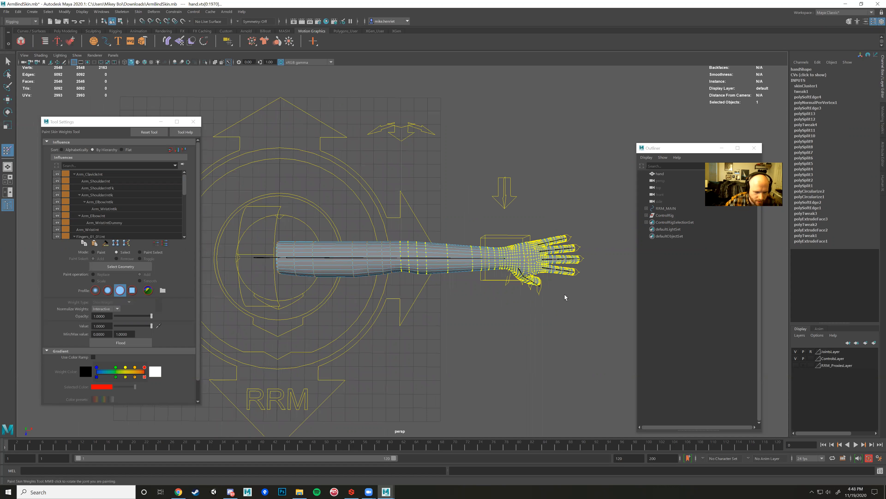
Examine the elbow-to-fingertip vertex selection against the joints in wireframe display and return to shaded display.
scroll(489, 285, up, 3)
key(4)
alt+drag(487, 281, 486, 279)
scroll(488, 279, down, 5)
alt+middle_drag(483, 279, 442, 276)
mouse_move(436, 271)
alt+mouse_down()
mouse_move(430, 276)
mouse_move(437, 280)
alt+mouse_up()
alt+middle_drag(437, 280, 447, 277)
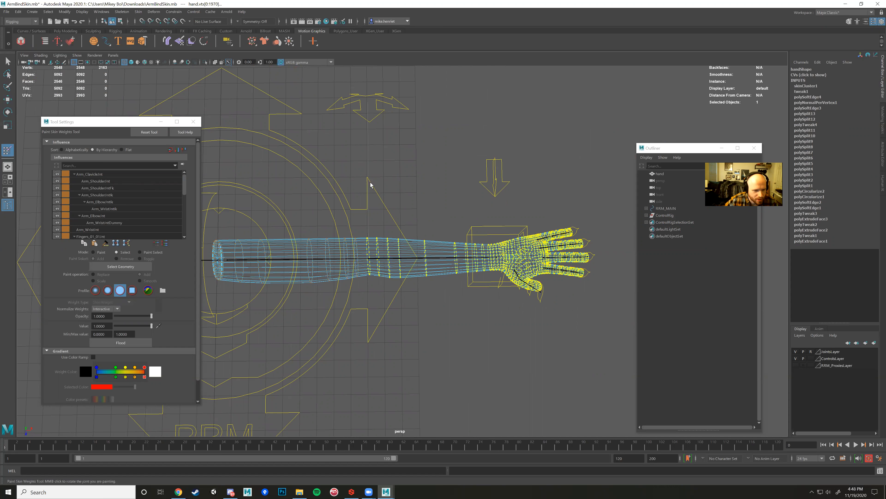
alt+drag(374, 186, 276, 202)
key(5)
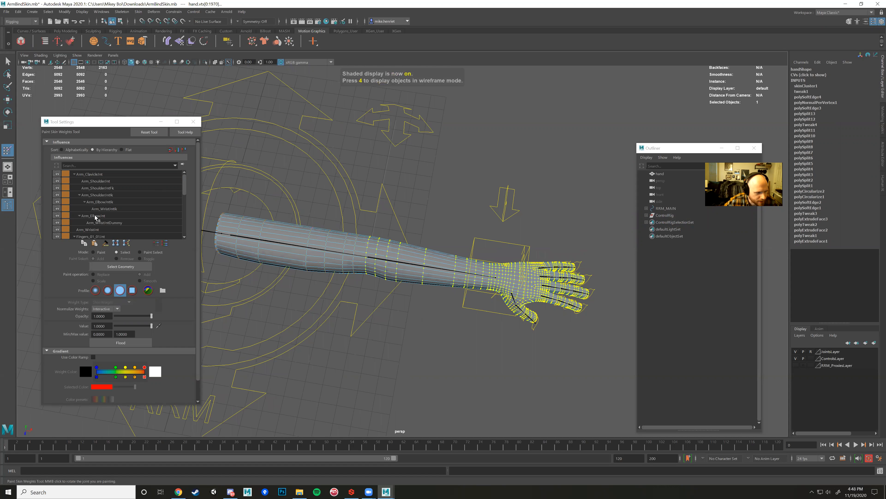
Flood the selected forearm and hand vertices with full weight (Add, value 1) for the Arm_ElbowJnt influence.
click(96, 215)
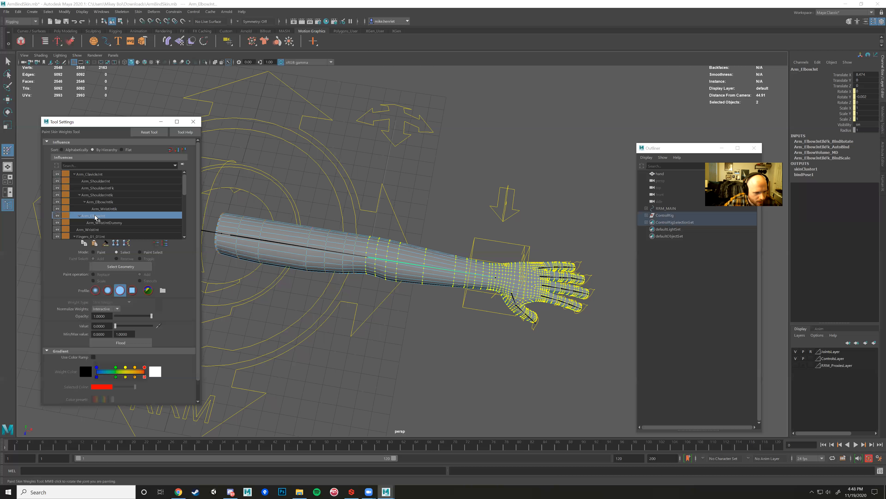
alt+right_drag(291, 263, 333, 269)
click(109, 209)
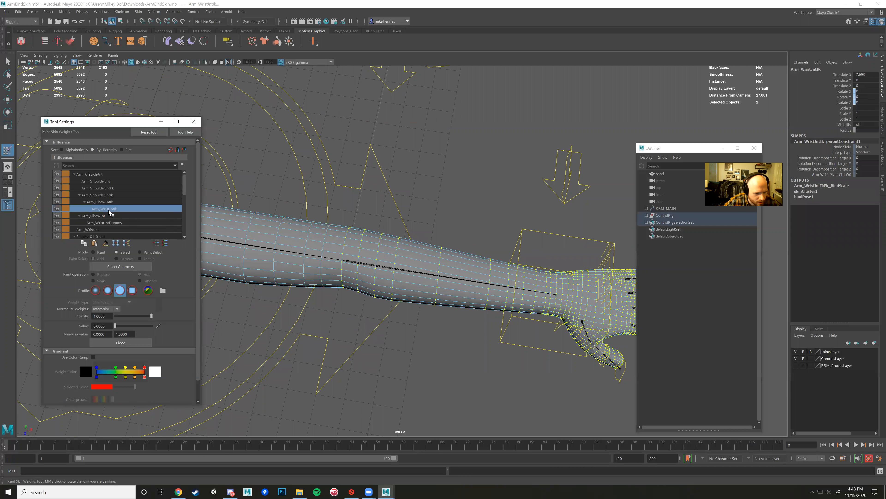
click(94, 216)
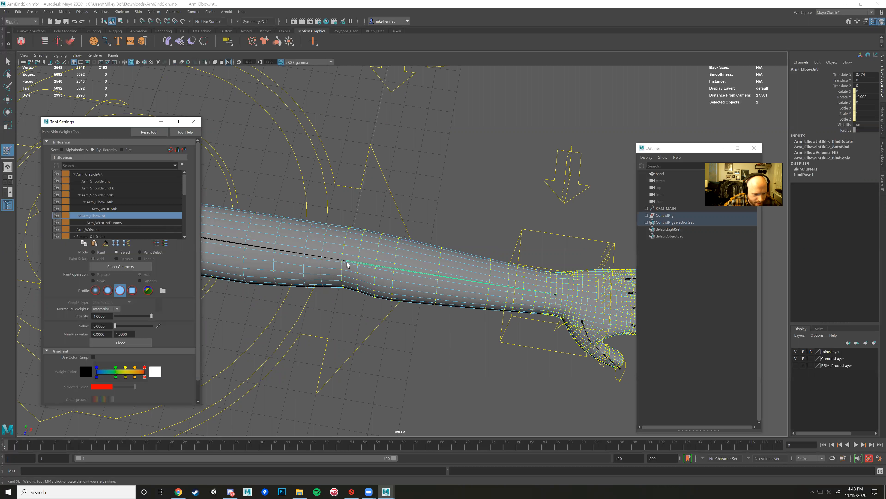
click(94, 252)
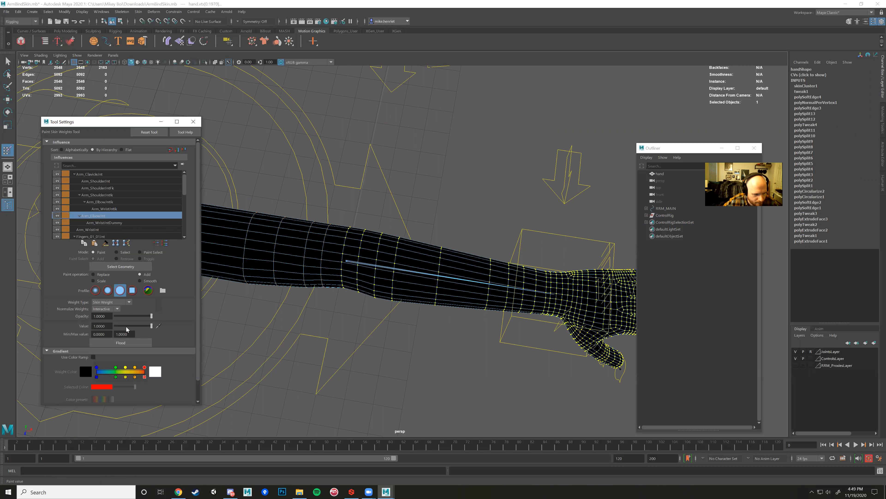
click(137, 343)
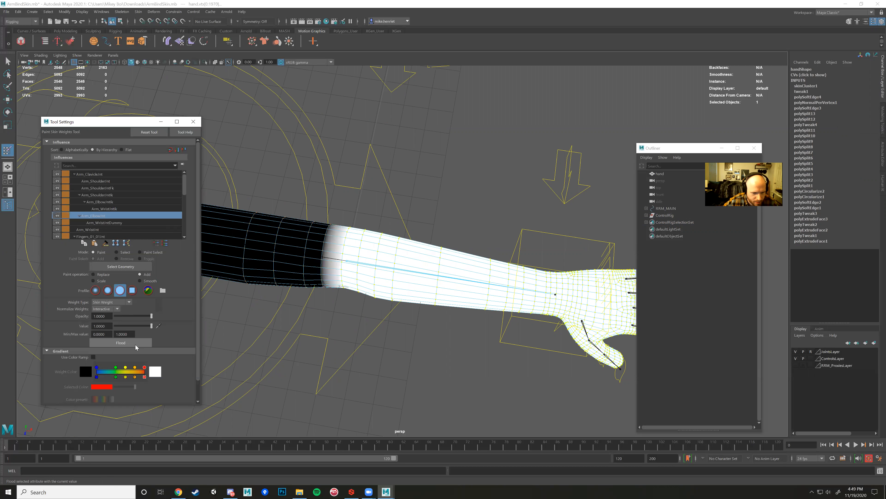
alt+drag(287, 318, 234, 305)
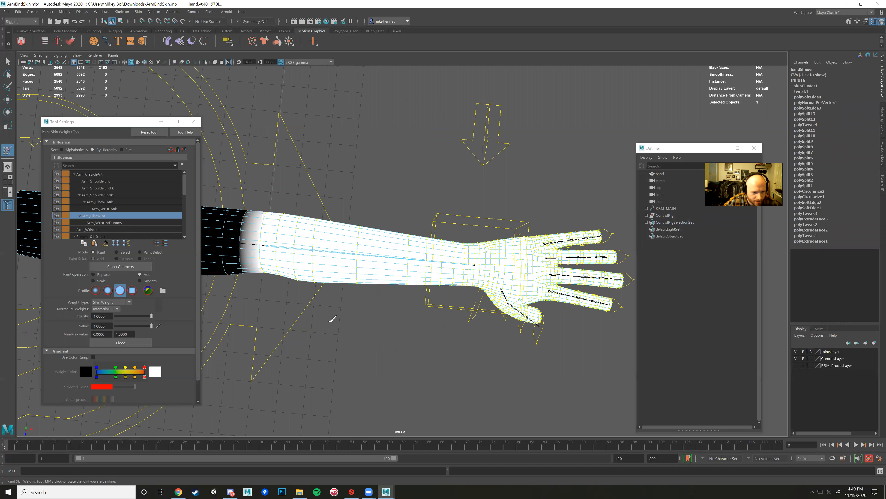
scroll(333, 318, down, 3)
alt+drag(353, 311, 301, 281)
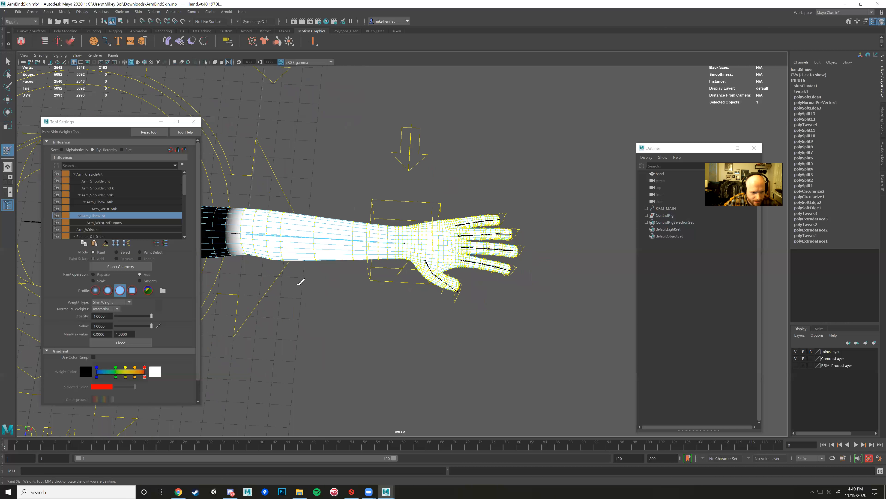
Select Arm_WristIk_Ctrl and move it towards the shoulder to test how the elbow bends.
key(w)
click(372, 288)
alt+drag(373, 288, 372, 297)
scroll(405, 299, up, 4)
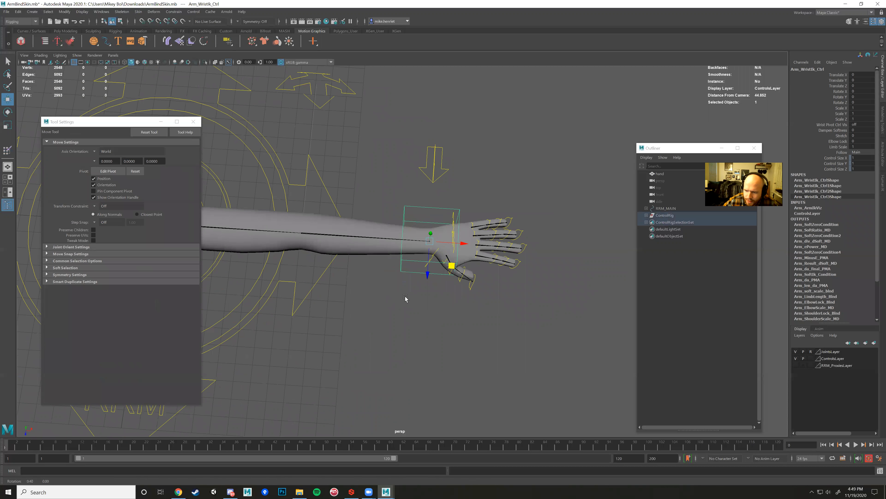
drag(450, 272, 377, 279)
Turn on wireframe-on-shaded display to examine the mesh deformation around the bent elbow.
alt+middle_drag(322, 271, 369, 342)
scroll(368, 341, up, 6)
alt+drag(368, 337, 339, 237)
click(344, 262)
mouse_move(346, 268)
alt+mouse_down()
mouse_move(325, 281)
mouse_move(380, 252)
mouse_move(334, 146)
mouse_move(400, 307)
alt+mouse_up()
click(337, 227)
click(144, 61)
Move Arm_WristIk_Ctrl again to test the elbow and hand deformation in another pose.
scroll(402, 332, down, 3)
click(406, 362)
alt+drag(340, 351, 468, 270)
drag(578, 238, 544, 238)
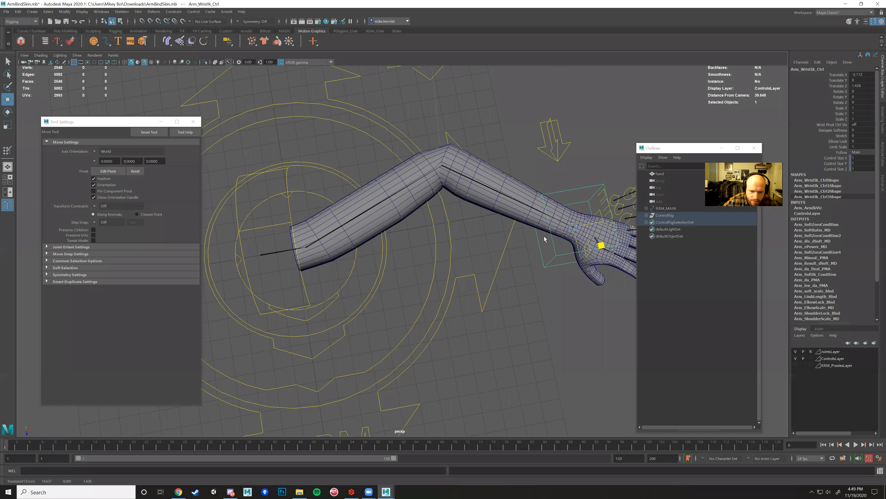
Undo the test moves of the wrist IK control to bring the arm back to its rest pose.
key(ctrl+z)
key(ctrl+z)
key(ctrl+z)
key(ctrl+z)
key(ctrl+z)
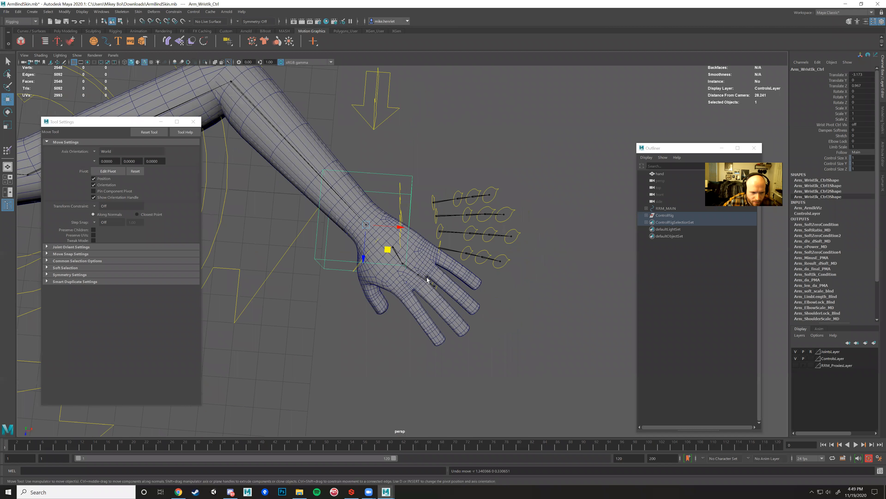
key(shift+z)
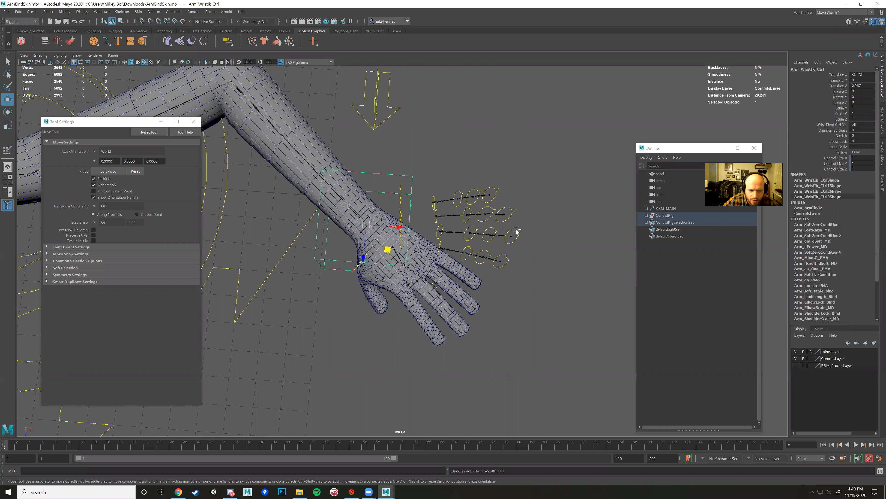
key(ctrl+z)
scroll(475, 240, up, 2)
alt+drag(475, 240, 525, 217)
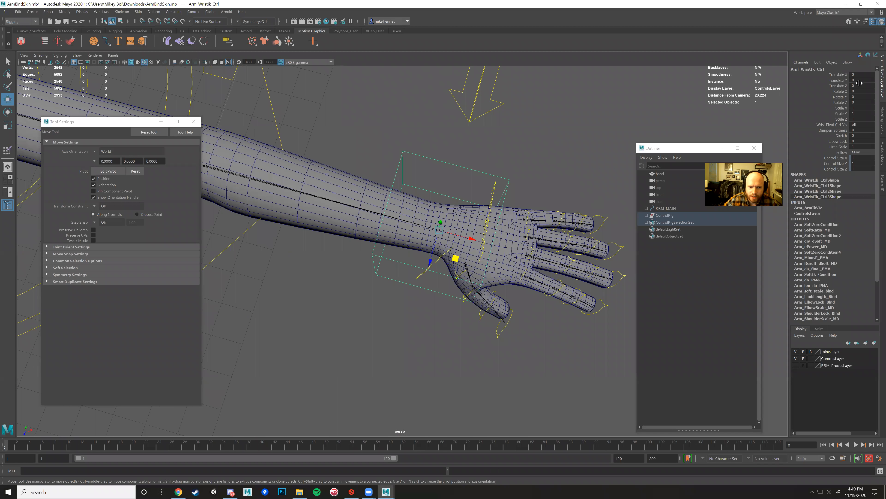
Rotate Arm_WristIk_Ctrl to test the wrist, and reset its translate and rotate channels to 0.
key(e)
drag(443, 239, 444, 230)
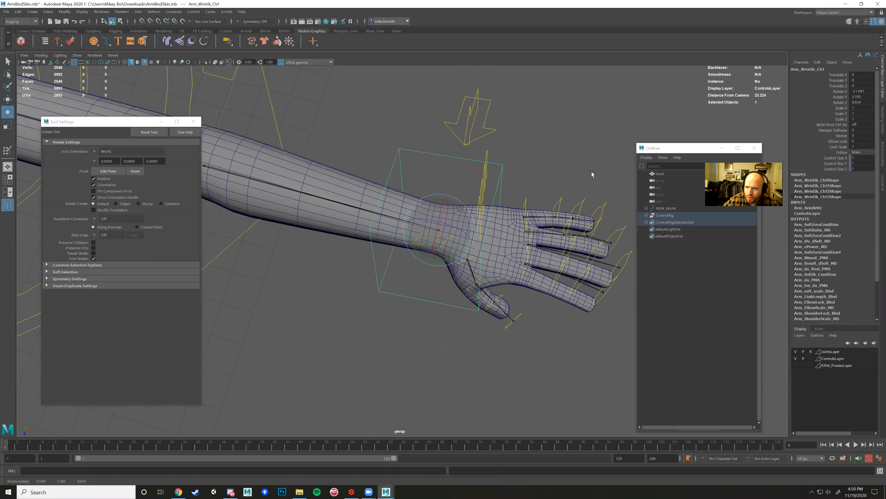
drag(852, 75, 858, 103)
text(0)
key(Return)
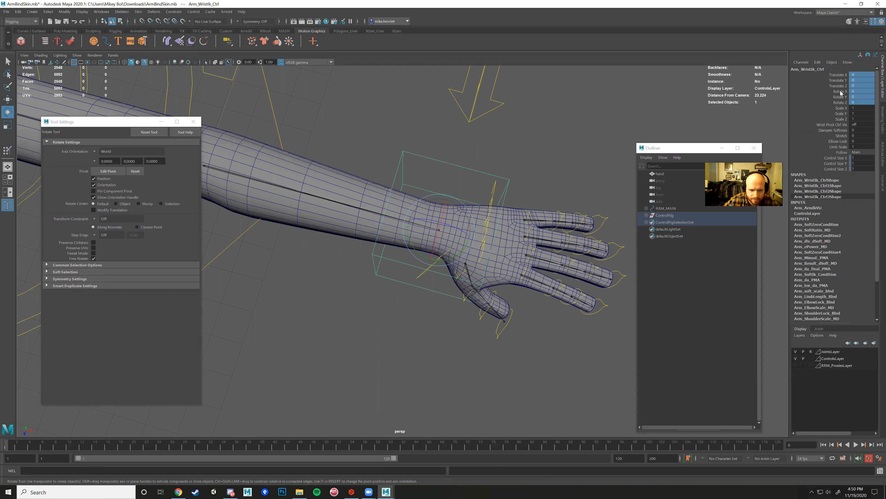
Select the hand mesh and start the Paint Skin Weights tool on it.
scroll(458, 239, down, 6)
alt+drag(458, 239, 515, 218)
alt+middle_drag(514, 218, 528, 214)
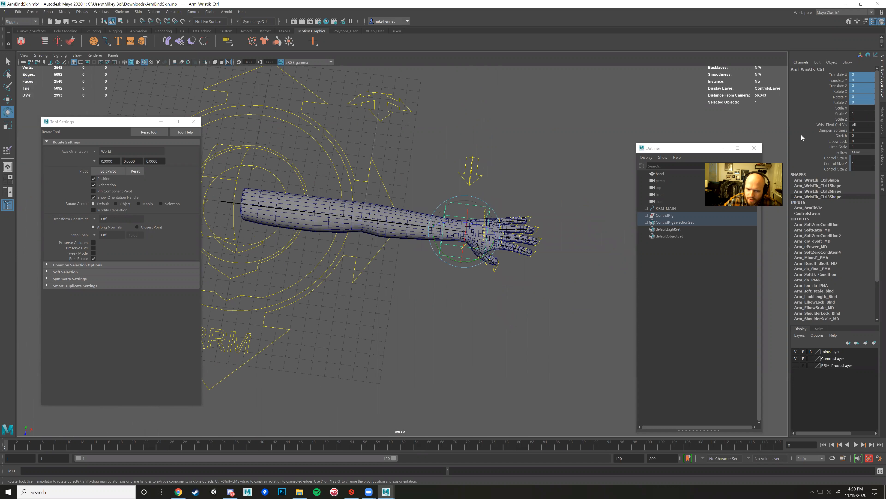
key(f)
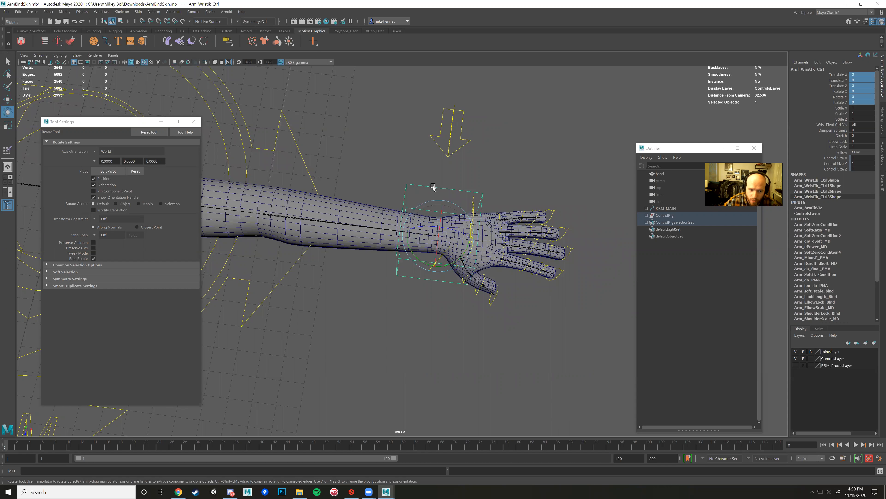
click(437, 180)
alt+drag(483, 186, 416, 227)
click(400, 193)
click(465, 247)
scroll(420, 253, up, 3)
right_drag(417, 227, 416, 224)
right_click(415, 224)
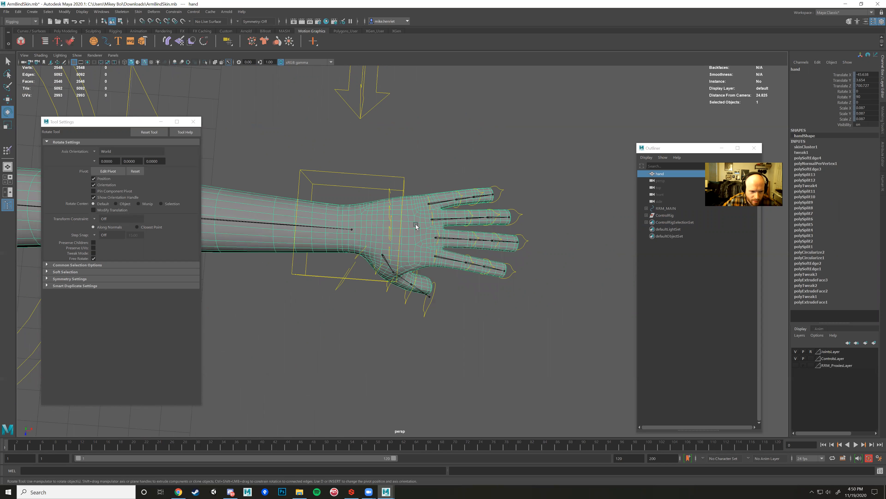
right_drag(417, 225, 363, 214)
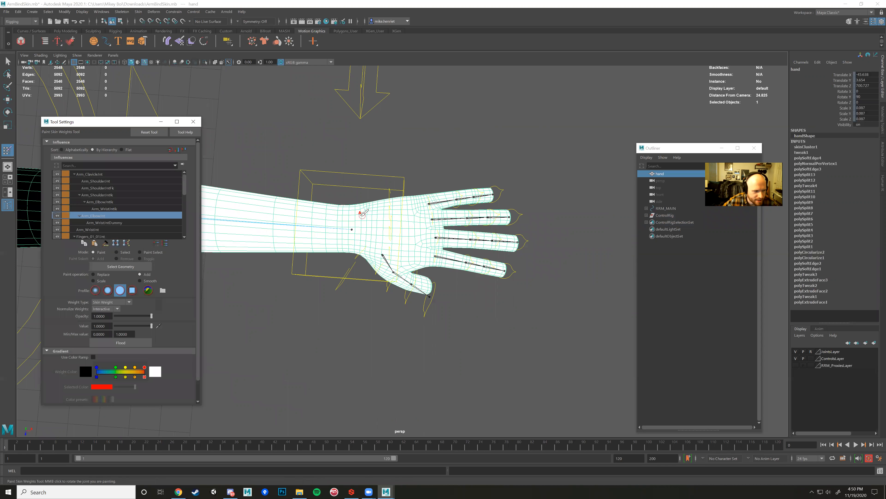
In the weight tool's Select mode, select all hand vertices beyond the wrist joint and check the selection in wireframe.
click(120, 252)
alt+drag(298, 274, 361, 274)
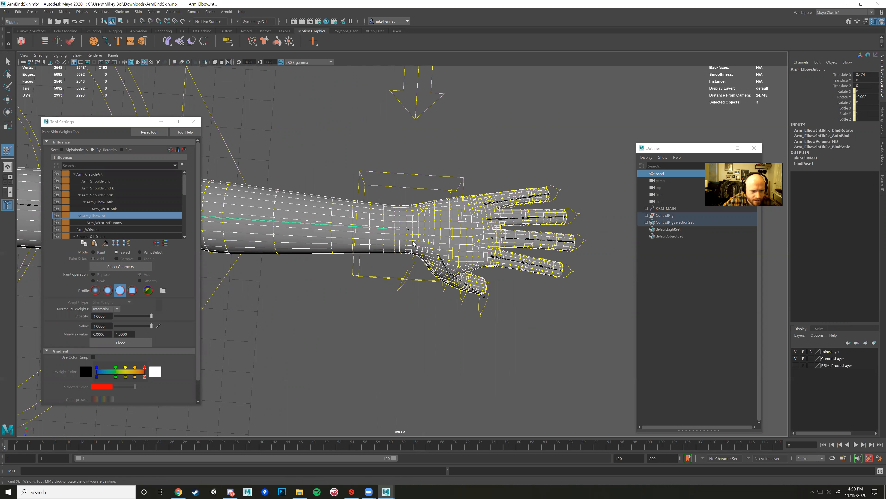
drag(405, 140, 613, 328)
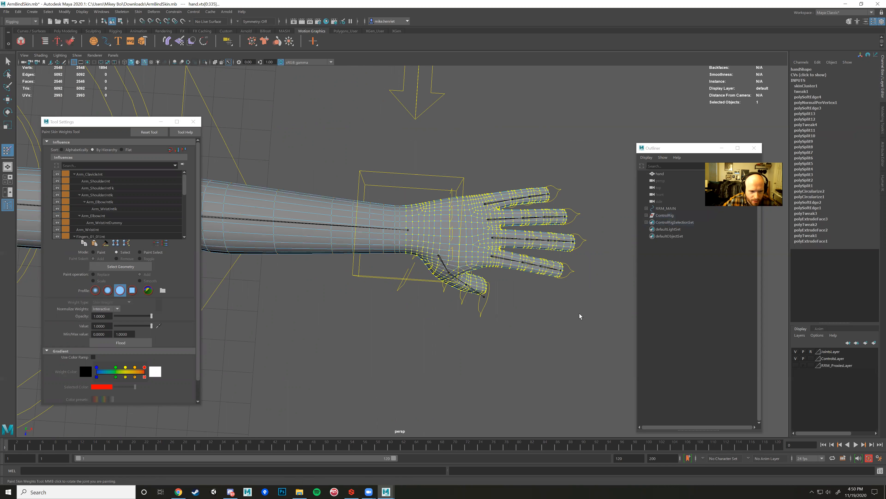
key(4)
alt+drag(480, 290, 187, 155)
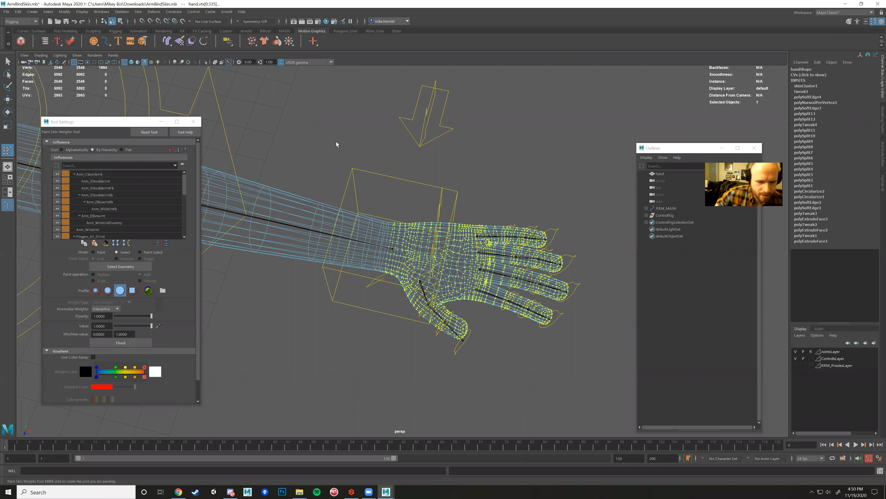
alt+drag(373, 210, 405, 165)
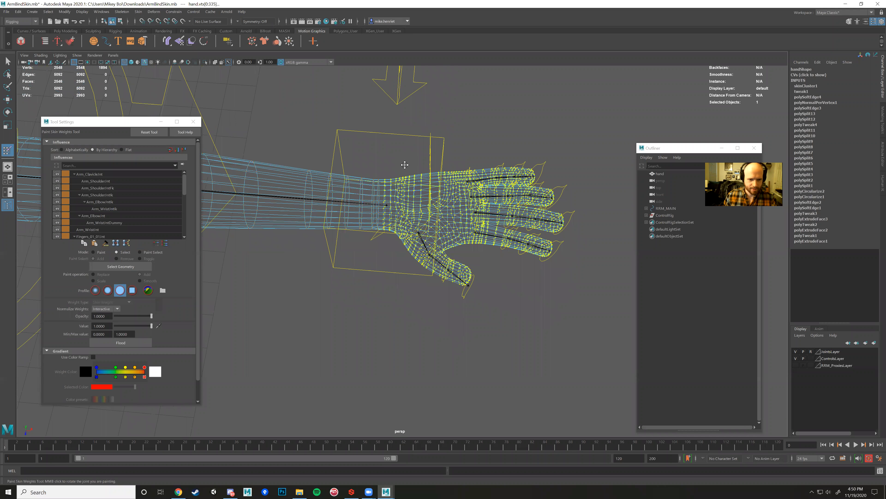
alt+drag(402, 196, 412, 181)
scroll(127, 217, down, 2)
scroll(128, 217, up, 3)
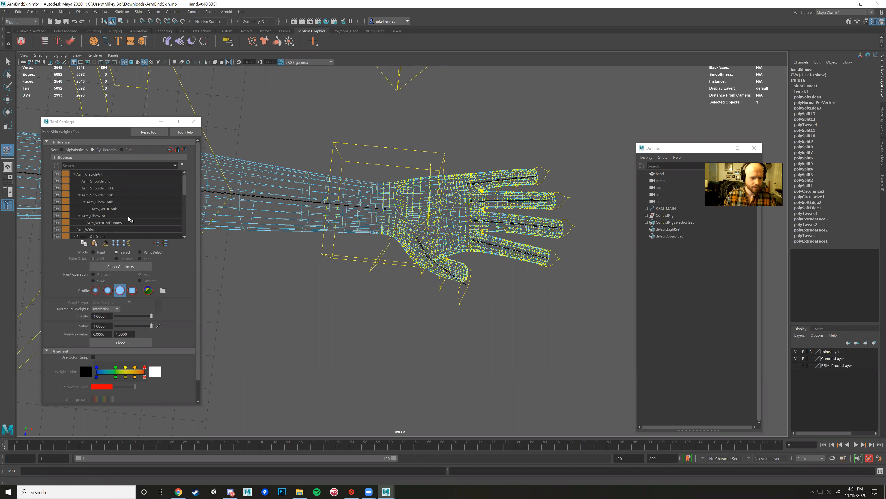
Flood the selected hand vertices with full weight (Add, value 1) for Arm_WristJnt and restore shaded display.
click(101, 254)
alt+drag(257, 268, 285, 268)
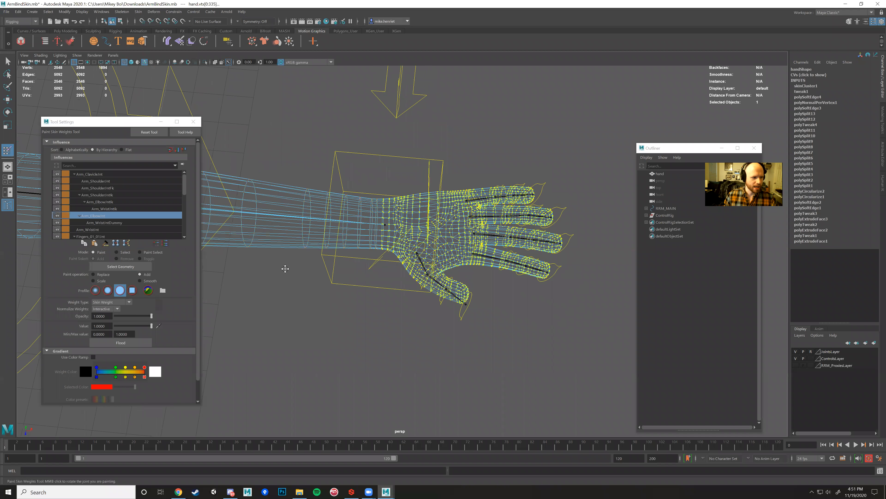
alt+middle_drag(285, 268, 321, 270)
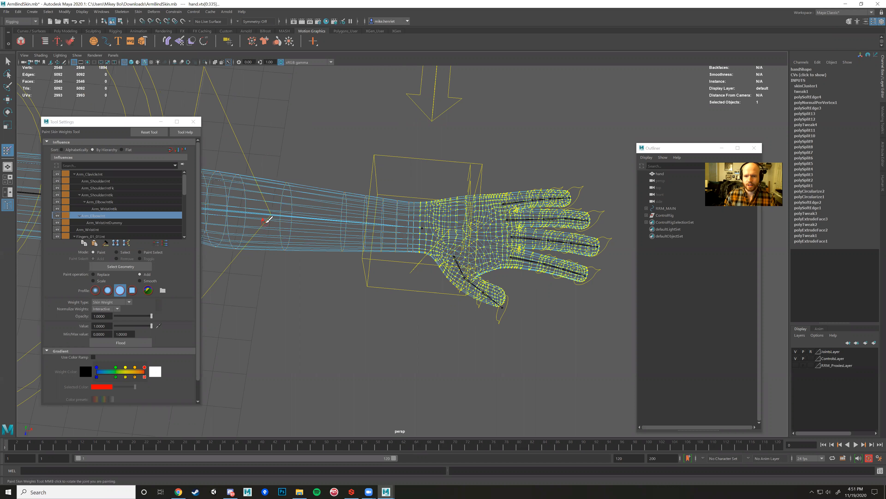
click(87, 229)
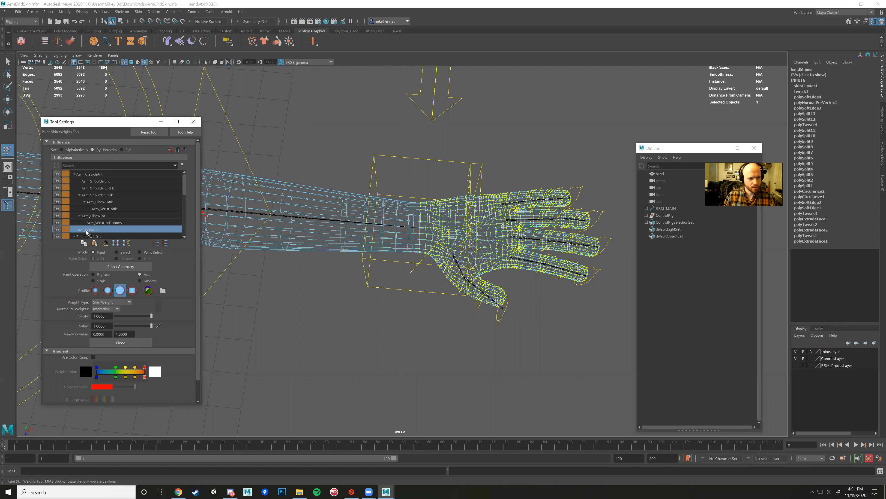
scroll(271, 242, up, 6)
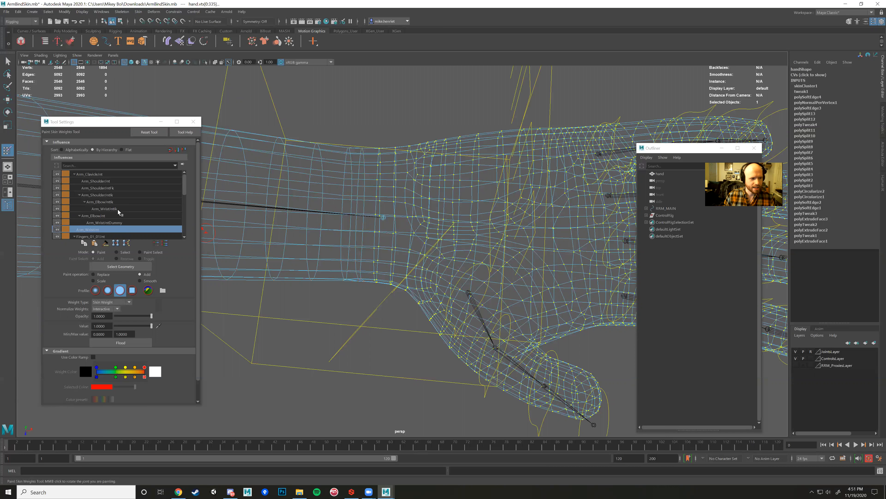
click(83, 229)
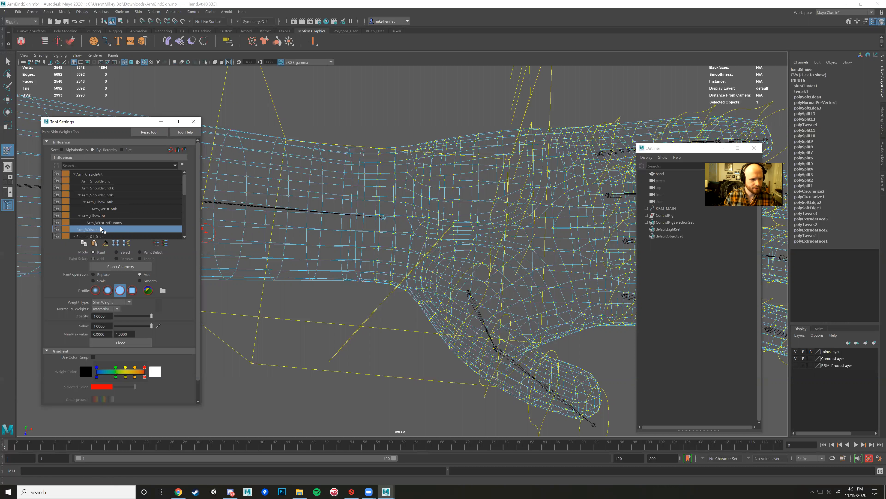
scroll(349, 248, down, 5)
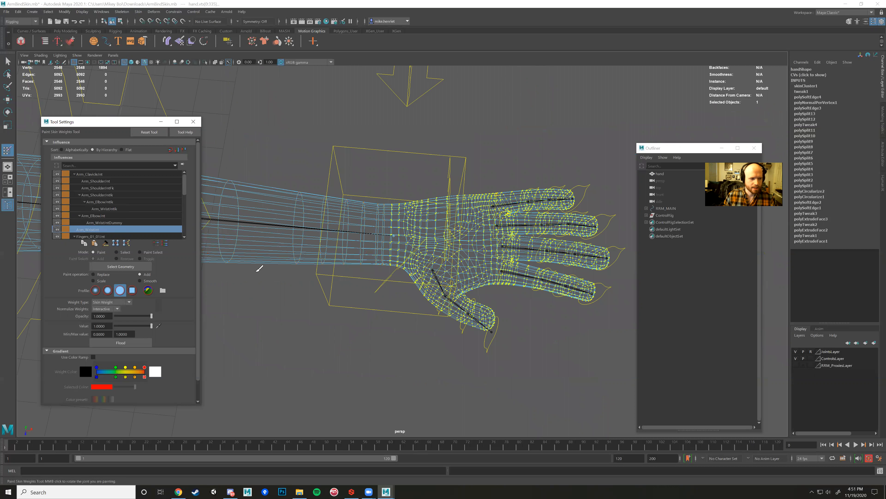
scroll(260, 269, down, 2)
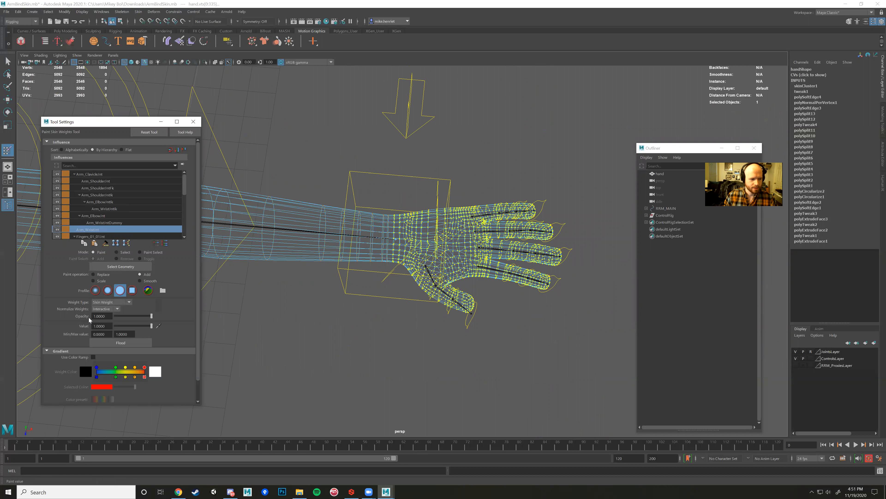
click(126, 343)
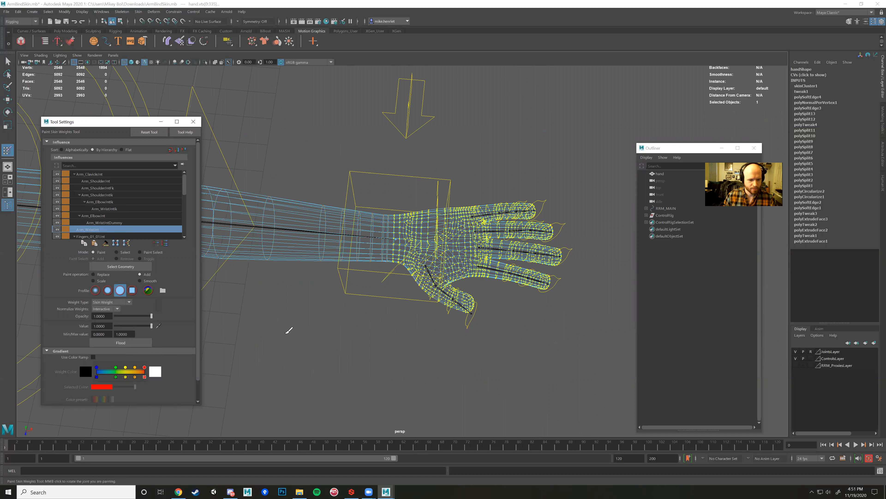
key(5)
alt+middle_drag(385, 306, 358, 326)
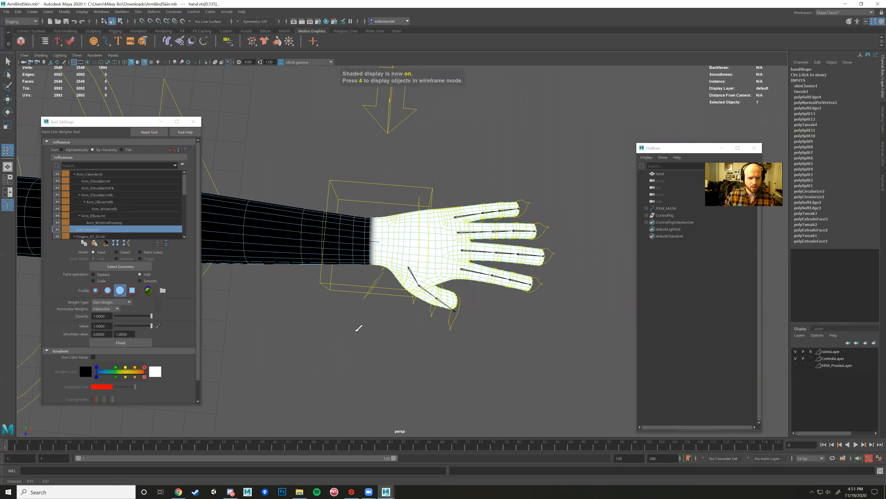
scroll(358, 323, up, 3)
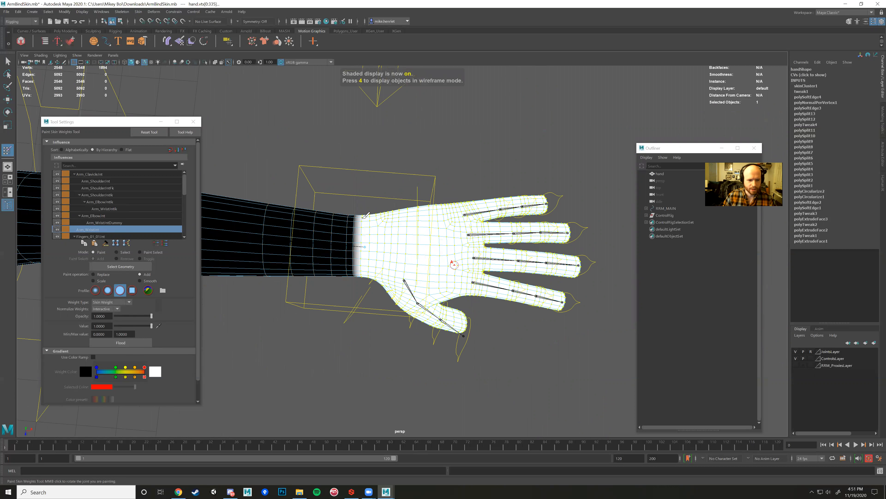
Check the wrist weight boundary around the hand and save the ArmBindSkin scene.
alt+drag(408, 317, 409, 309)
alt+middle_drag(409, 309, 413, 317)
alt+drag(423, 318, 415, 323)
alt+drag(407, 354, 397, 345)
alt+middle_drag(407, 349, 434, 323)
mouse_move(415, 320)
alt+mouse_down()
mouse_move(415, 311)
mouse_move(442, 310)
mouse_move(398, 318)
alt+mouse_up()
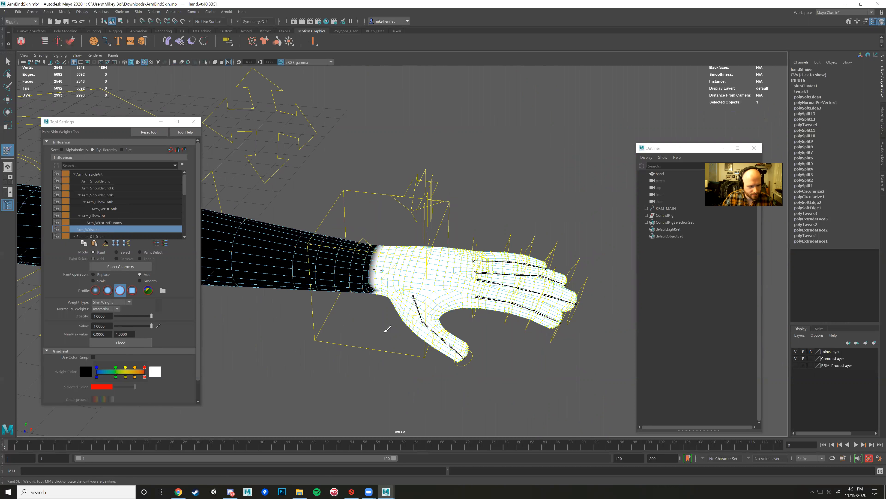
key(ctrl+s)
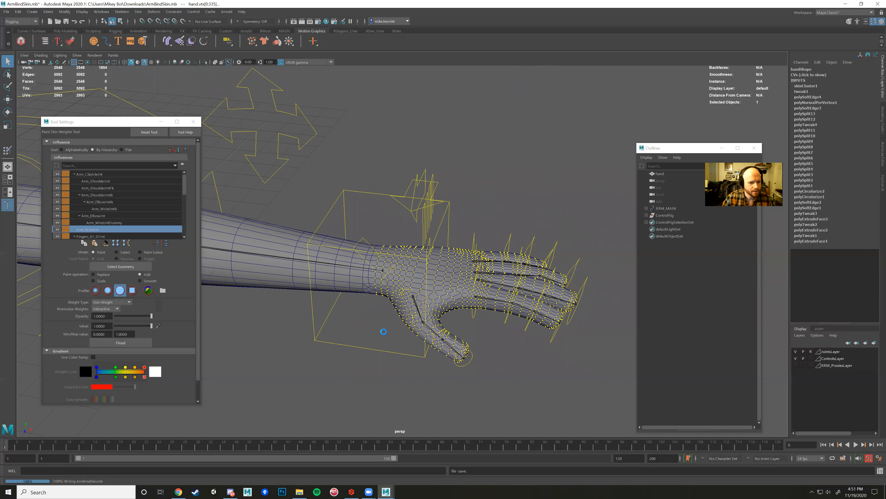
Move the Arm_WristIk_Ctrl control to bend the wrist and test the new hand weights.
alt+drag(375, 320, 344, 301)
scroll(314, 217, down, 2)
key(w)
click(389, 221)
alt+drag(389, 221, 264, 264)
alt+middle_drag(267, 252, 366, 256)
scroll(367, 257, up, 1)
alt+drag(343, 246, 286, 238)
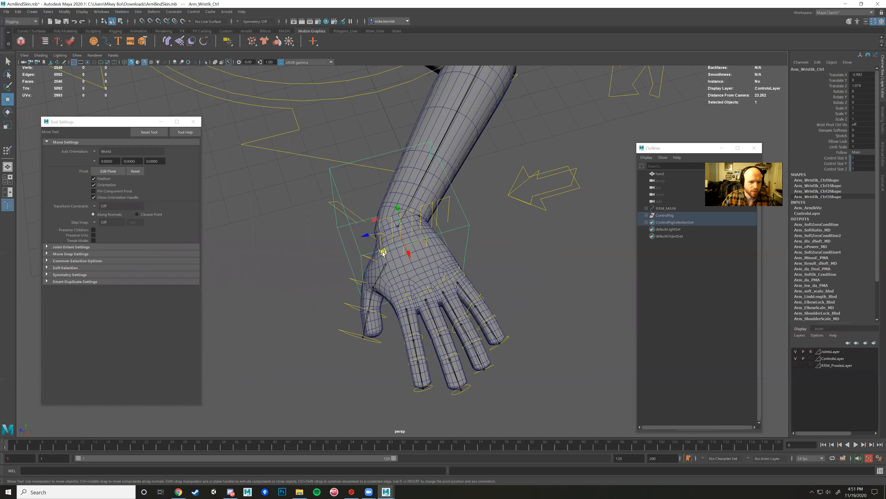
alt+middle_drag(381, 252, 448, 328)
drag(450, 324, 420, 193)
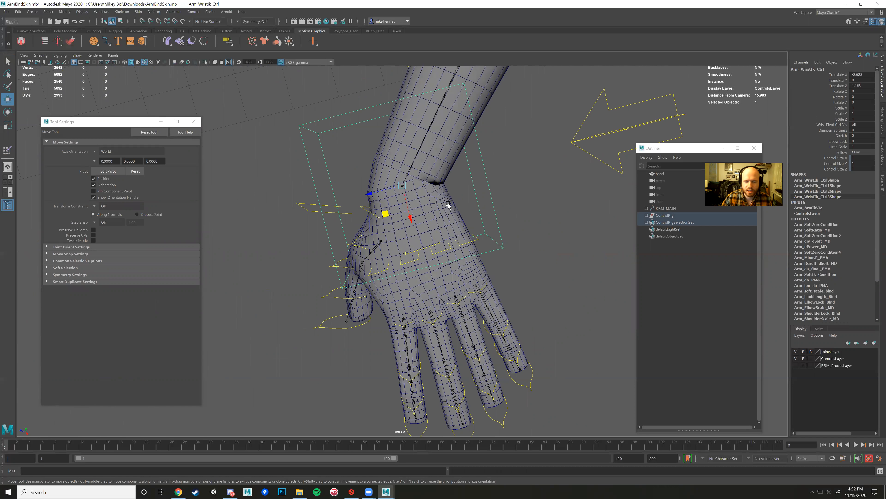
Inspect the skin deformation around the bent wrist and undo the wrist control's movement.
alt+drag(449, 245, 409, 226)
alt+drag(392, 279, 420, 259)
scroll(391, 275, up, 2)
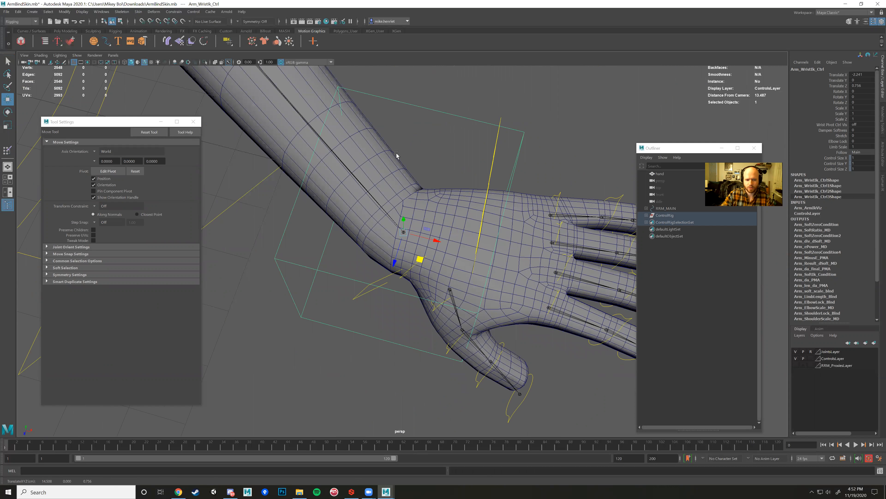
scroll(422, 245, down, 1)
scroll(423, 245, down, 5)
alt+drag(443, 237, 394, 323)
key(ctrl+z)
key(ctrl+z)
scroll(469, 239, down, 1)
Start the Paint Skin Weights tool on the hand mesh and choose the Fingers_01_01 joint as the influence.
click(352, 253)
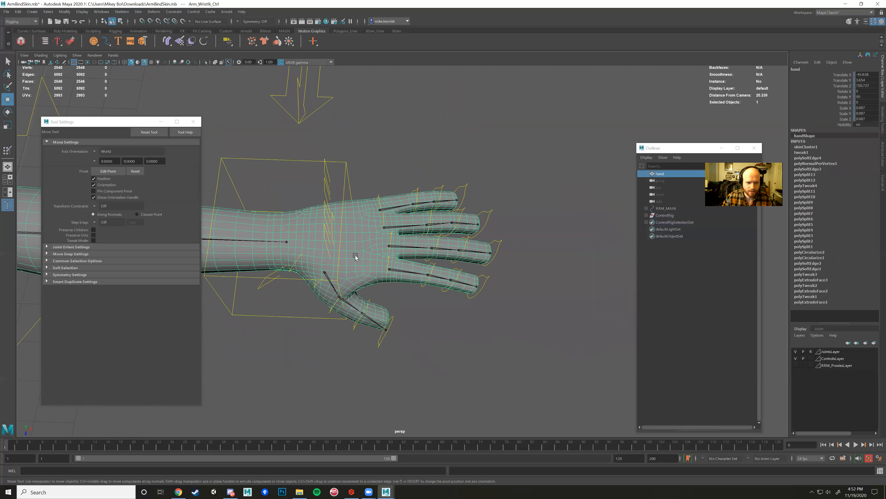
alt+drag(378, 276, 378, 234)
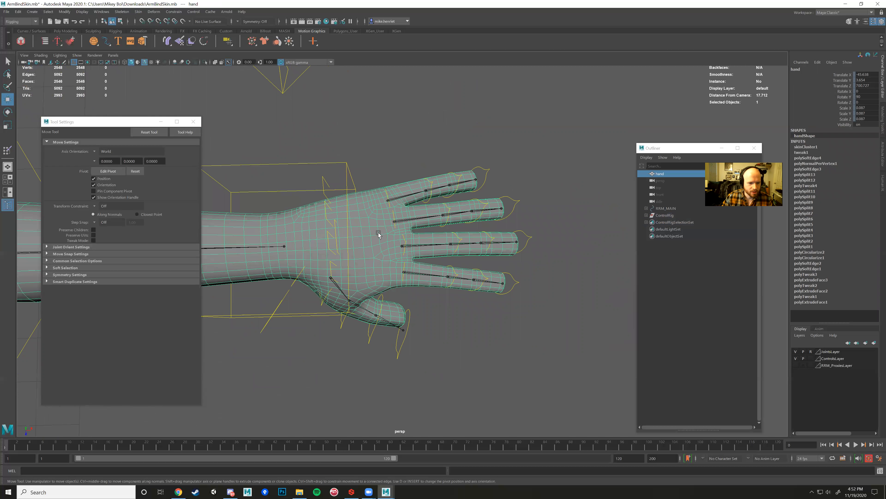
right_drag(375, 228, 340, 218)
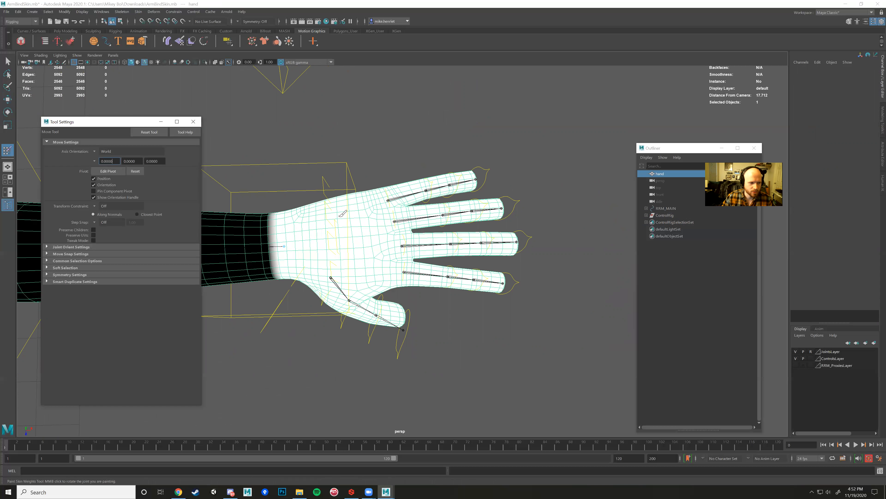
scroll(119, 220, down, 2)
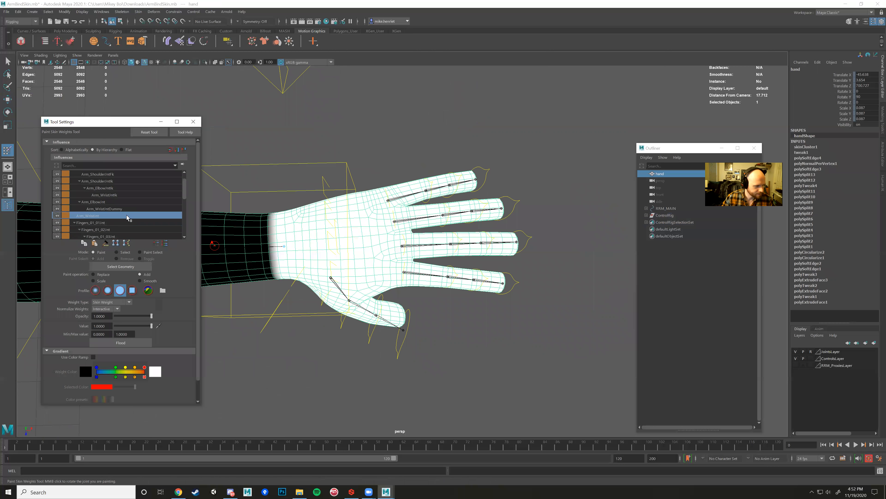
click(99, 202)
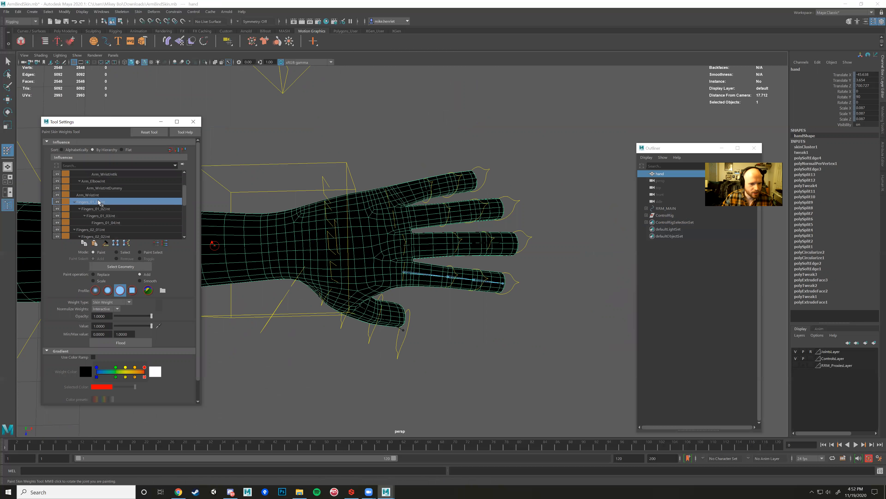
alt+drag(213, 244, 356, 233)
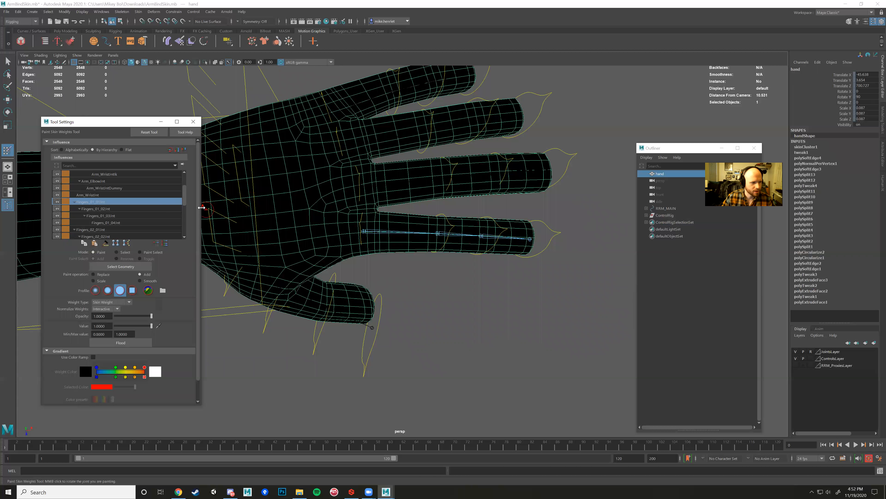
In the weight tool's Select mode, select all vertices of the index finger from its base to the tip.
click(116, 252)
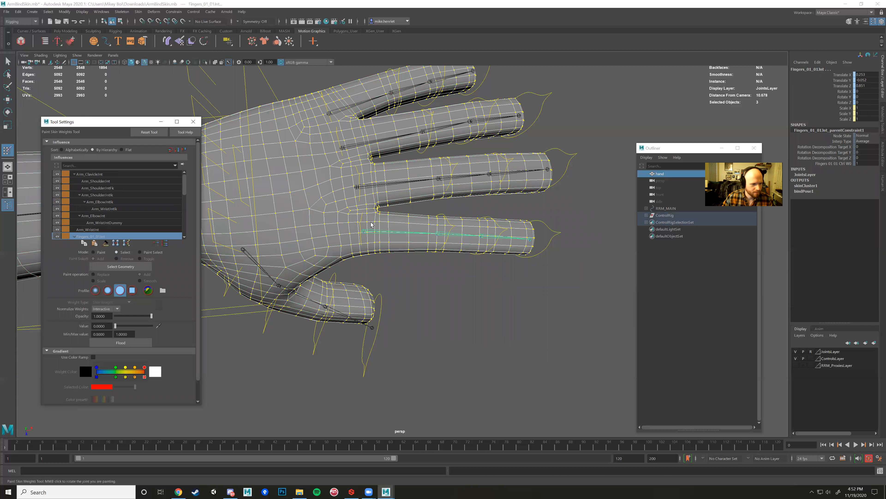
right_click(387, 219)
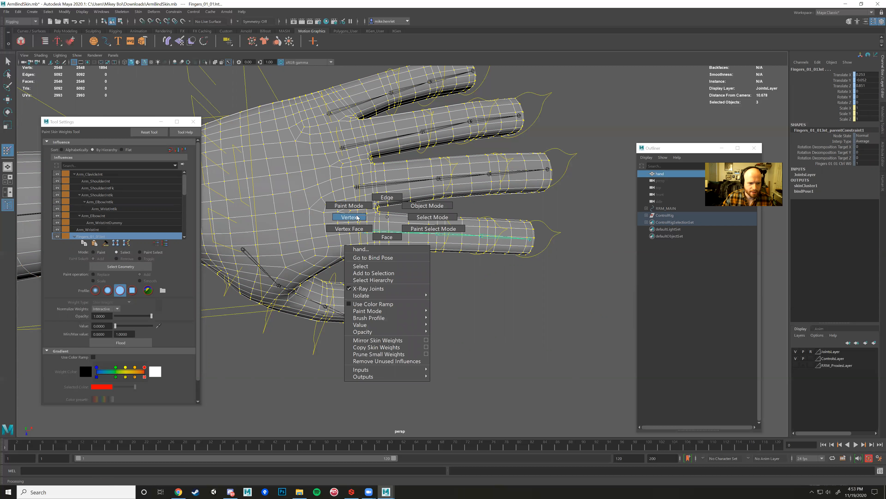
click(349, 217)
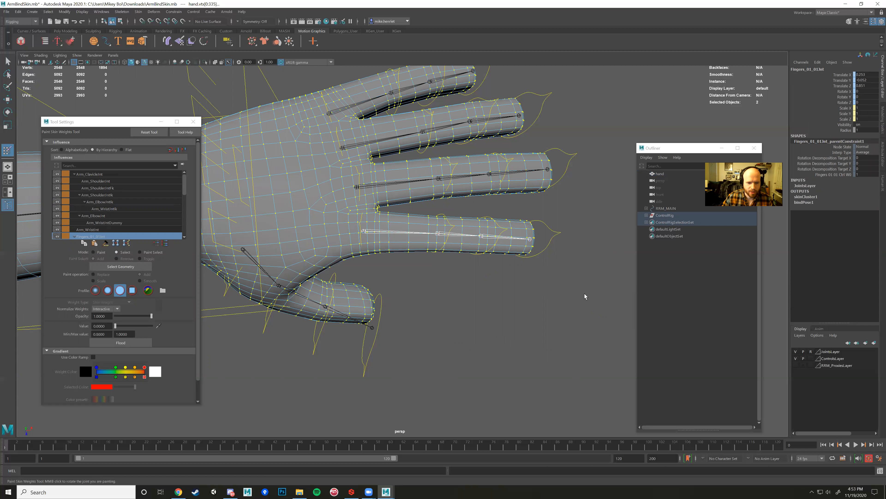
drag(581, 281, 378, 211)
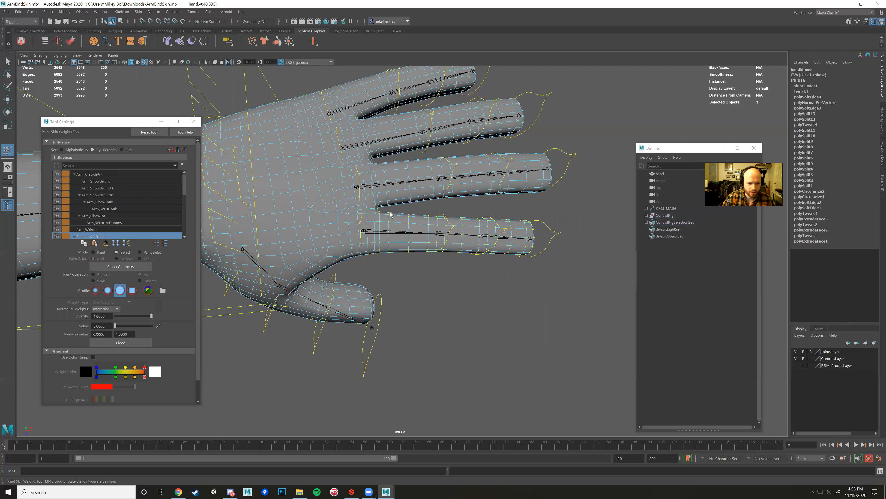
scroll(480, 256, up, 3)
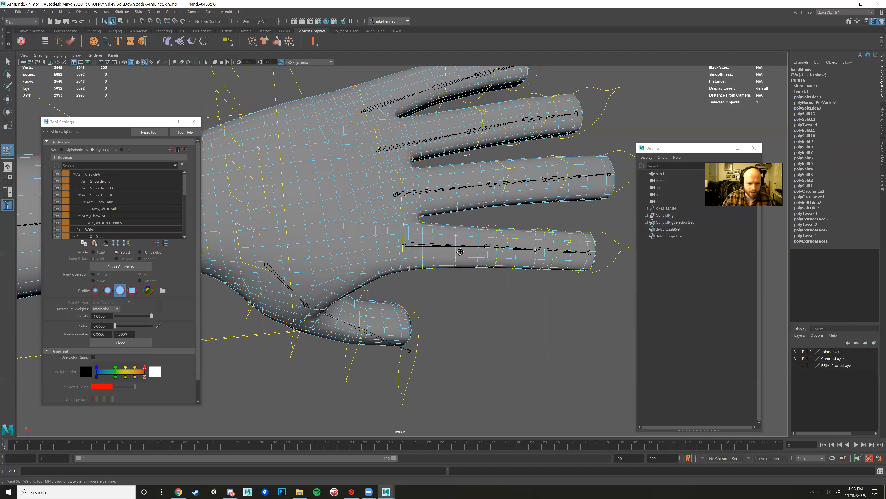
alt+middle_drag(460, 251, 451, 251)
scroll(451, 251, up, 5)
alt+drag(447, 247, 437, 288)
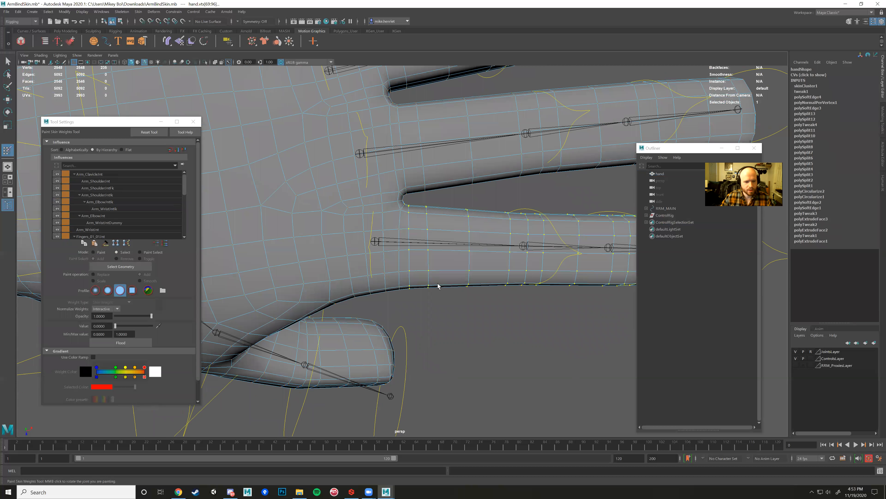
In wireframe display, add the vertex rows around the index finger's base knuckle to the selection, and check it in shaded display.
key(4)
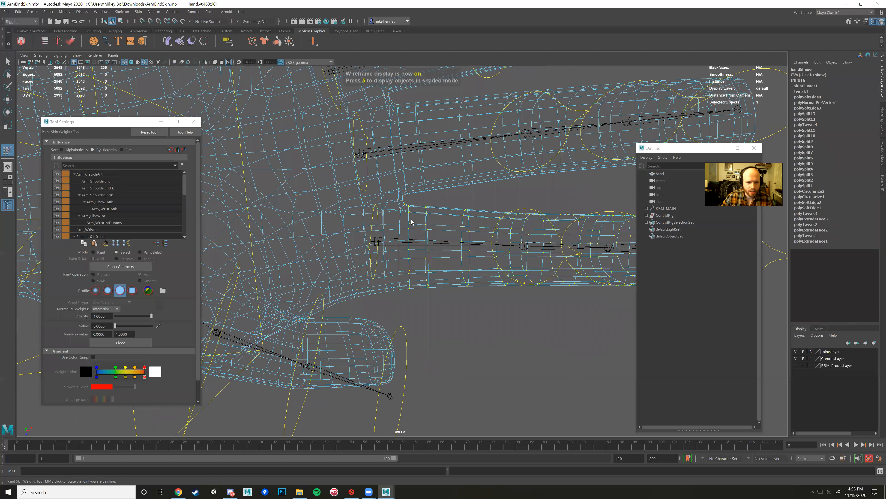
alt+drag(411, 216, 408, 209)
click(408, 210)
key(ctrl+z)
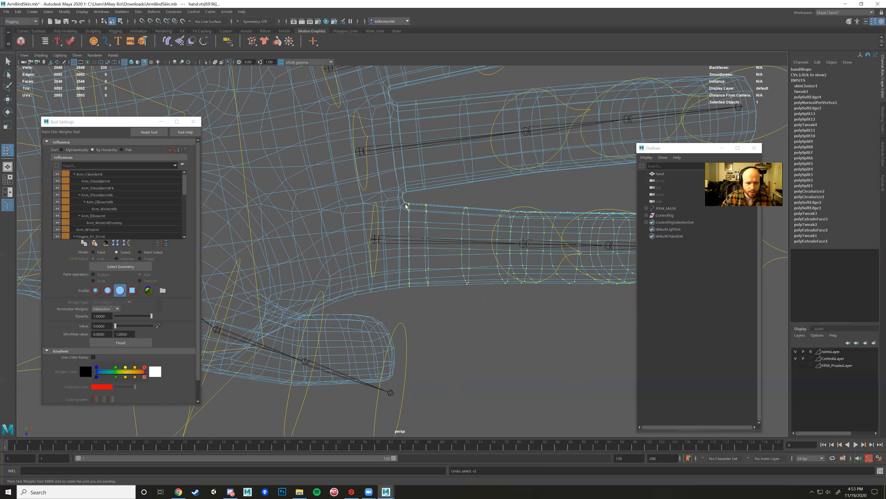
shift+drag(405, 203, 396, 224)
shift+drag(394, 275, 391, 303)
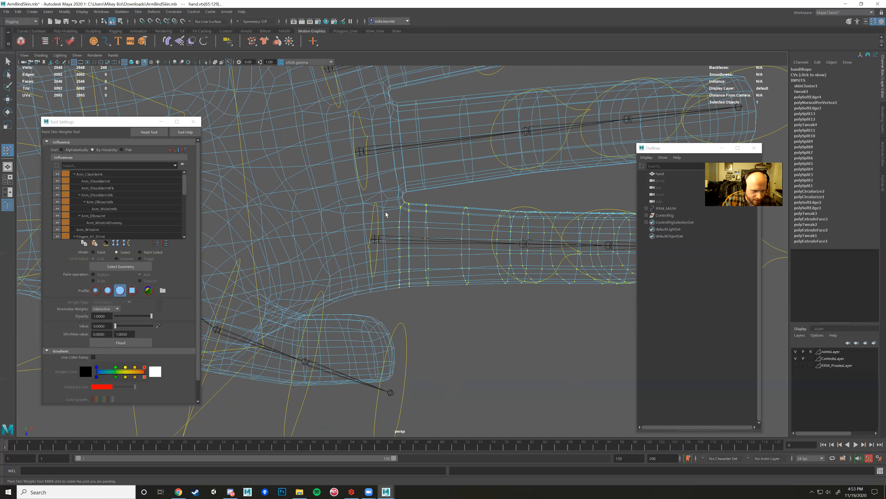
shift+drag(382, 255, 396, 288)
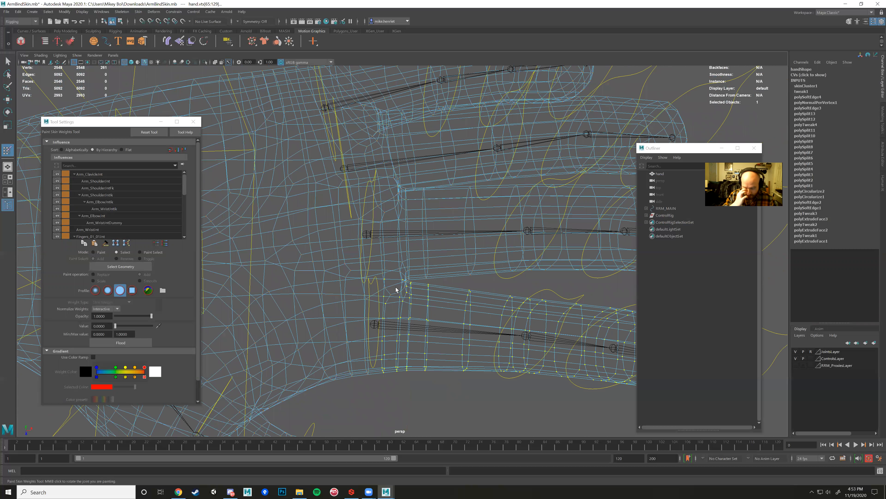
alt+right_drag(463, 260, 419, 262)
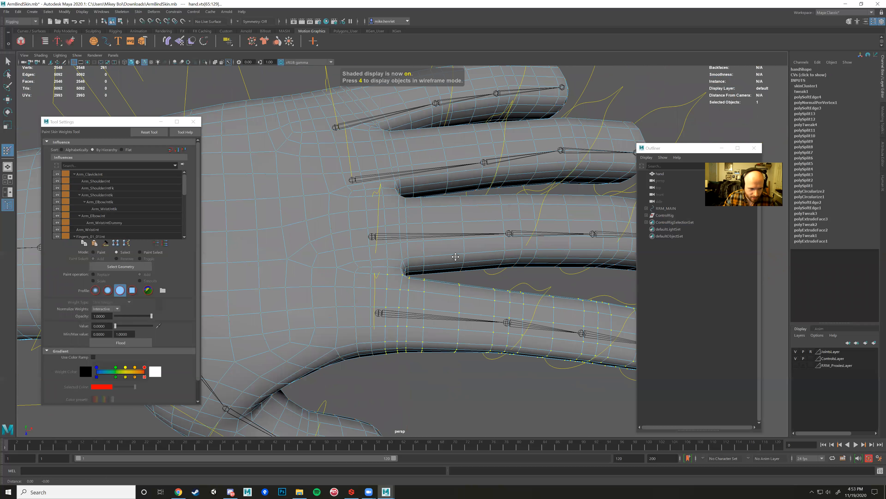
alt+middle_drag(442, 343, 469, 226)
alt+right_drag(469, 226, 432, 228)
alt+drag(464, 297, 480, 298)
alt+right_drag(481, 299, 531, 297)
alt+middle_drag(530, 297, 405, 362)
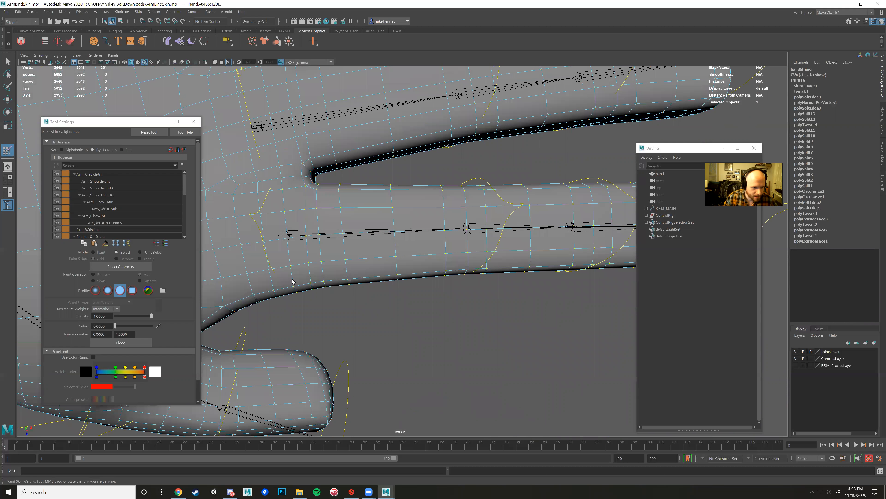
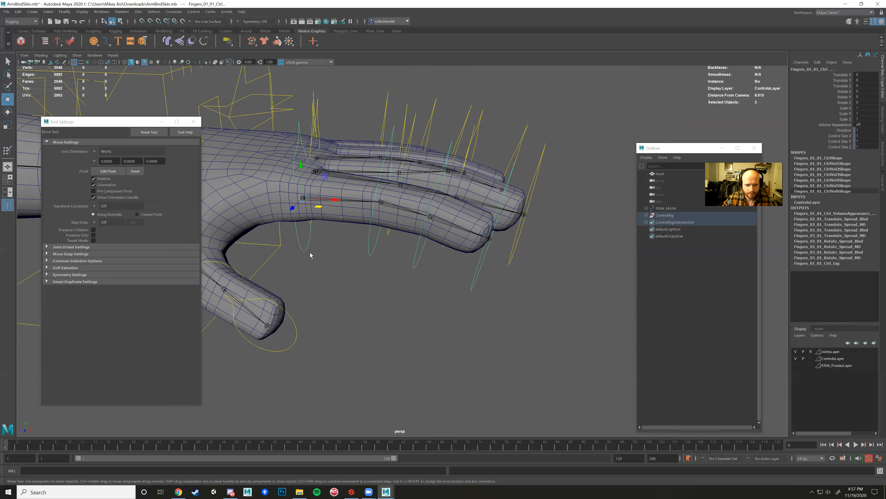
Try rotating the index finger controls with World axis orientation, and undo the rotations.
key(e)
drag(329, 167, 359, 152)
key(ctrl+z)
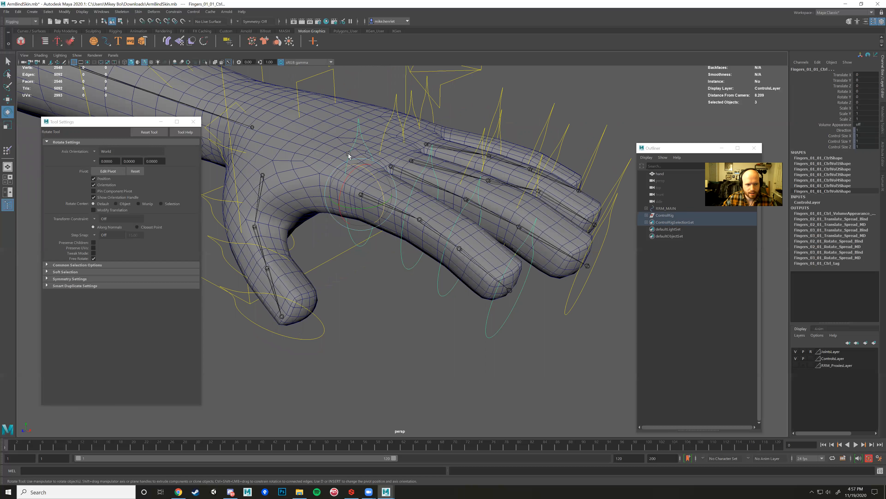
click(349, 156)
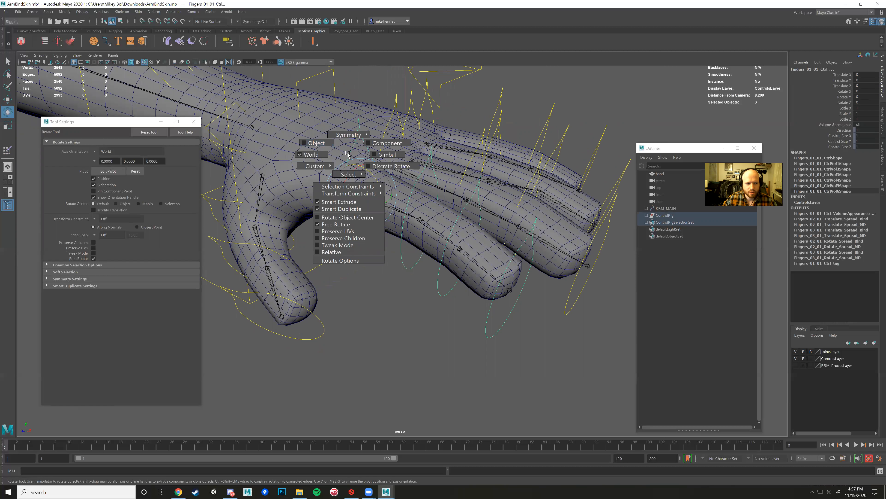
alt+drag(382, 164, 442, 213)
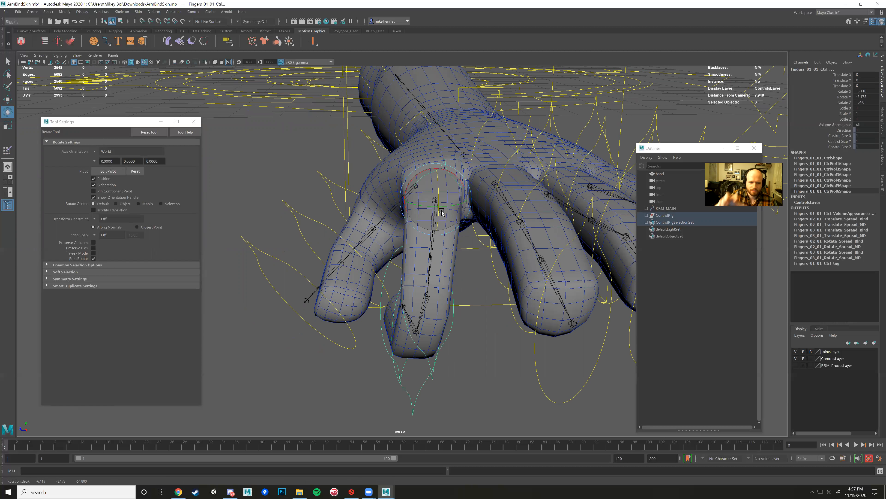
key(ctrl+z)
alt+drag(441, 210, 439, 221)
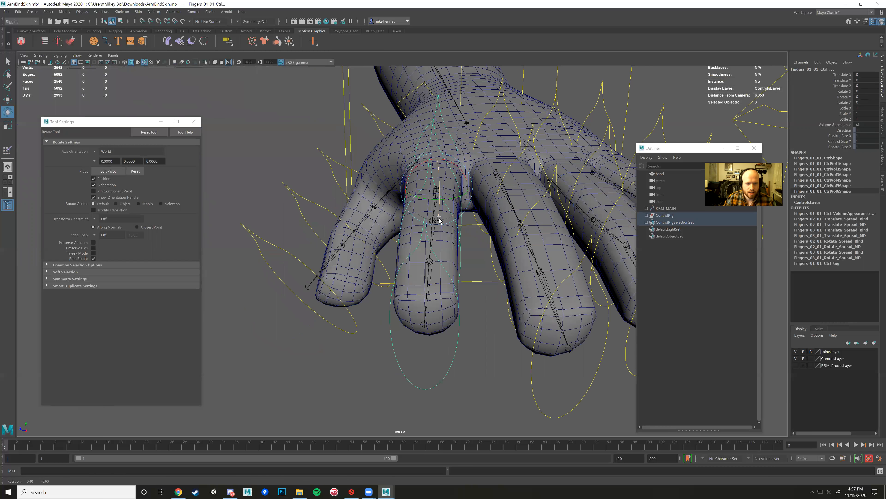
Compare the Rotate tool's Object and World axis orientations on the index finger's base joint.
drag(442, 115, 420, 109)
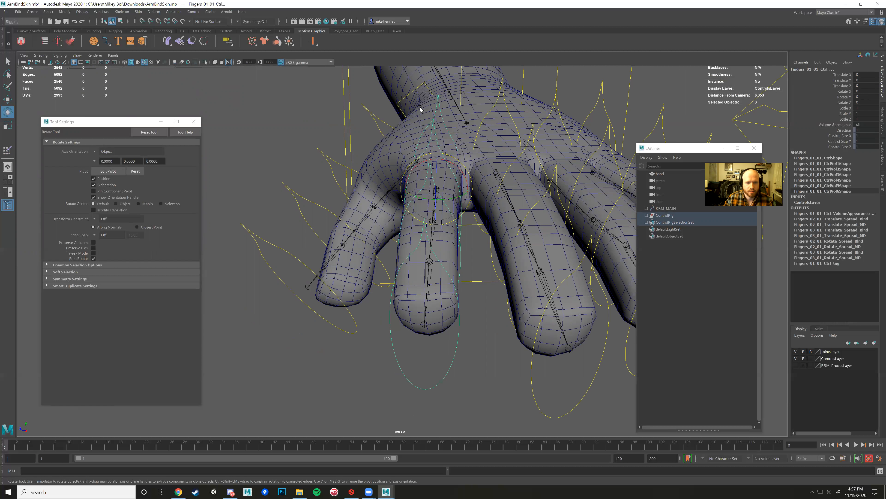
mouse_move(441, 172)
alt+mouse_down()
mouse_move(440, 181)
mouse_move(450, 160)
alt+mouse_up()
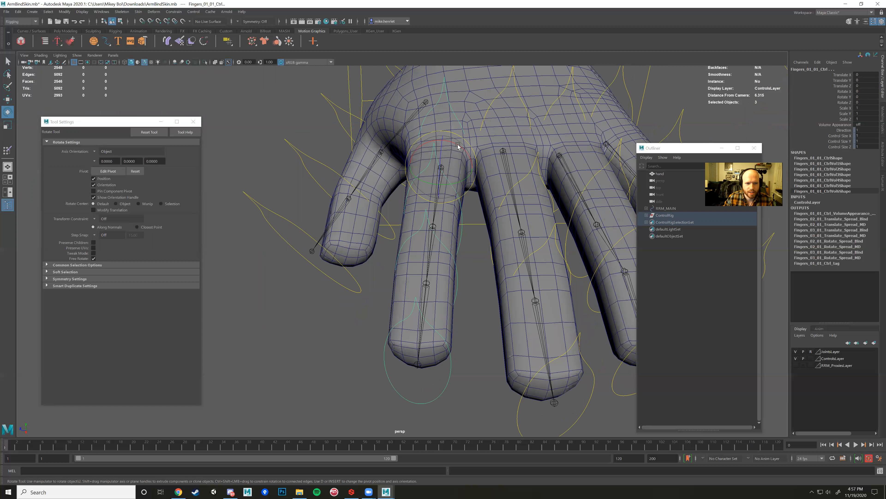
drag(448, 99, 415, 101)
alt+drag(446, 170, 451, 154)
alt+middle_drag(451, 154, 450, 250)
scroll(450, 250, up, 5)
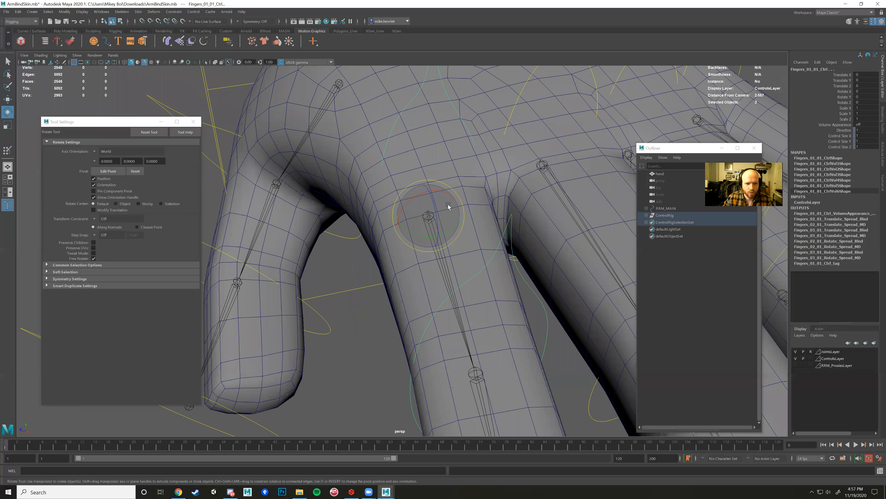
alt+middle_drag(449, 206, 423, 251)
scroll(426, 251, up, 2)
alt+drag(426, 250, 414, 254)
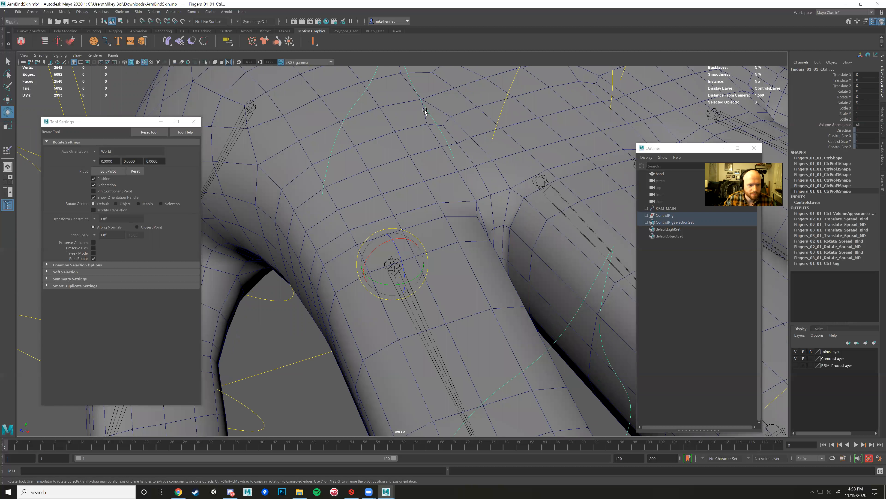
Set the Rotate tool's axis orientation to Object and test-curl the index finger controls, undoing the curl.
drag(428, 109, 423, 90)
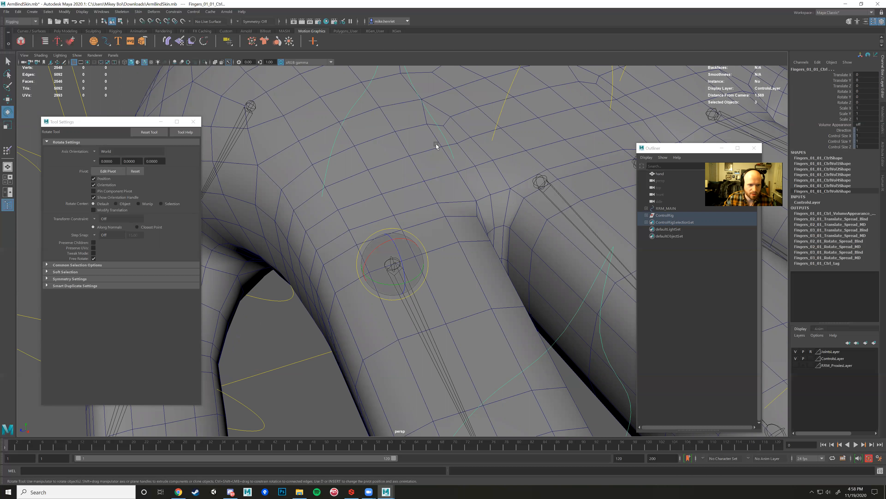
mouse_move(436, 123)
mouse_down()
mouse_move(412, 122)
mouse_move(414, 138)
mouse_move(449, 129)
mouse_up()
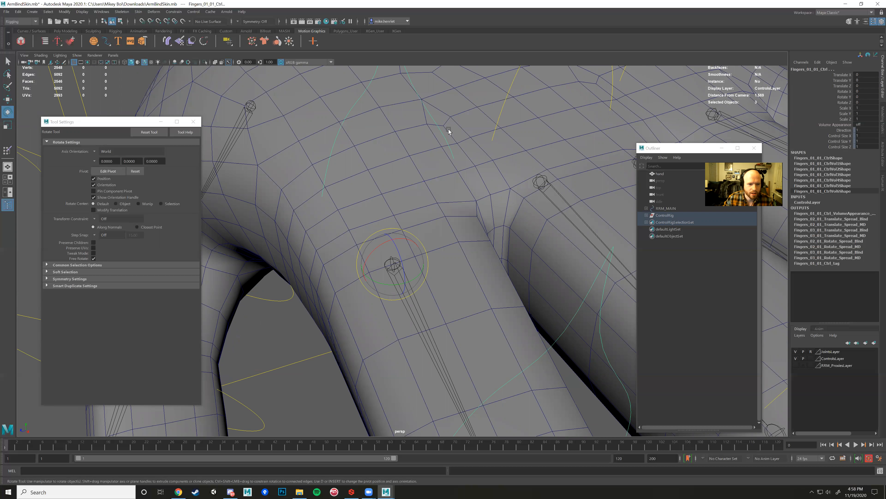
scroll(424, 155, down, 8)
scroll(417, 217, down, 4)
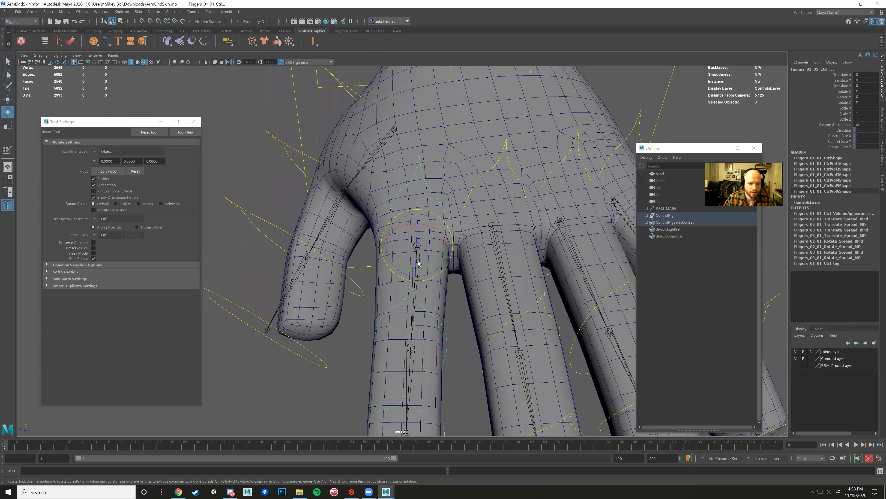
drag(414, 242, 500, 204)
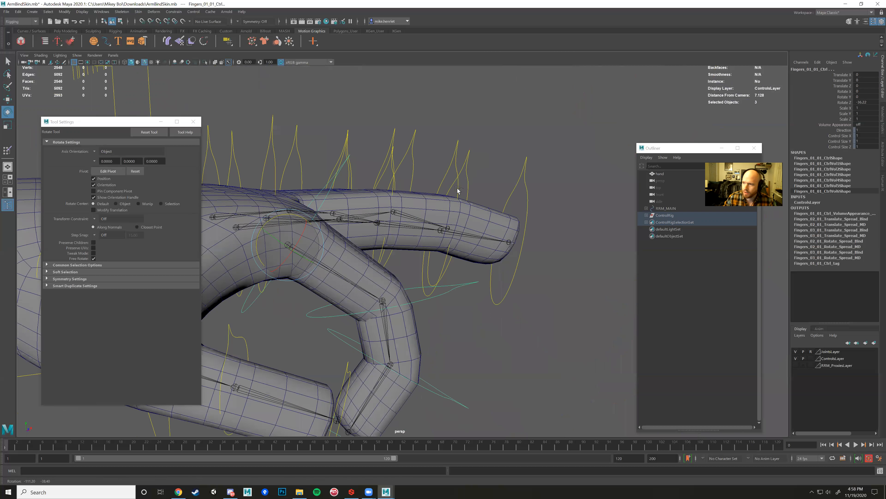
key(ctrl+z)
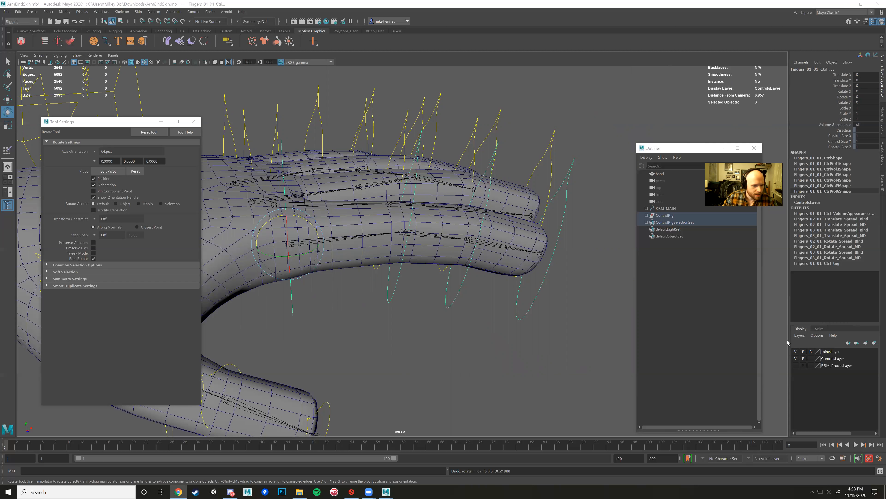
Undo the last test change on the index finger controls and select the hand mesh.
alt+drag(473, 232, 338, 199)
key(ctrl+z)
alt+drag(396, 207, 427, 260)
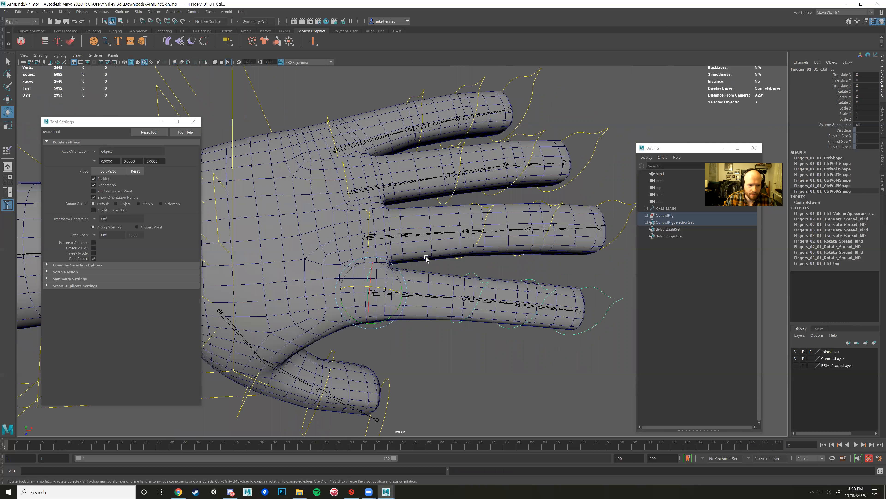
click(426, 256)
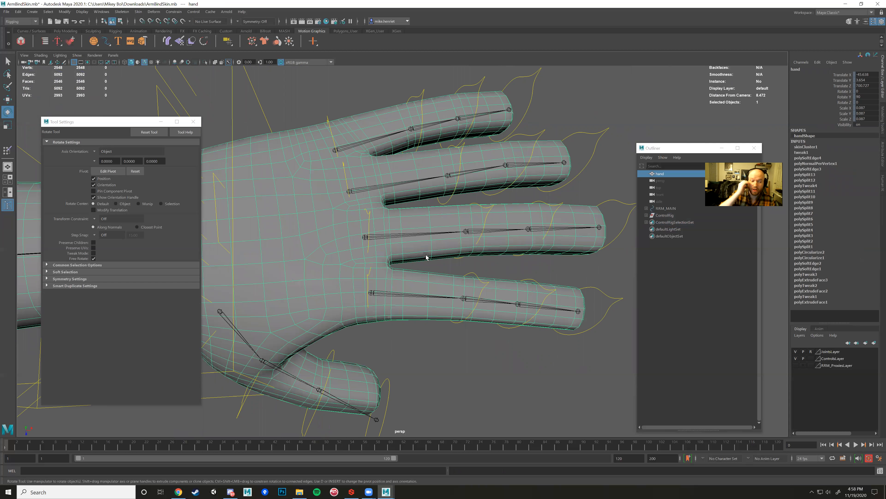
alt+drag(427, 256, 407, 284)
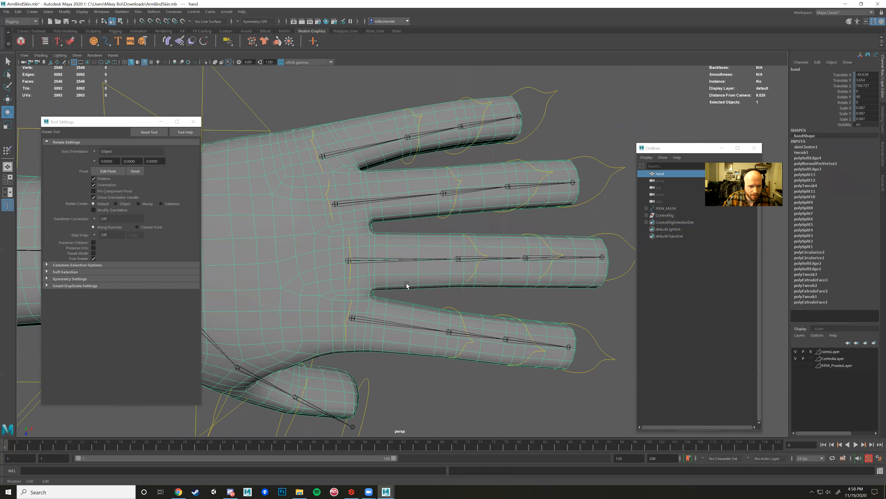
right_click(407, 285)
right_drag(402, 283, 388, 282)
mouse_move(520, 261)
alt+middle_down()
mouse_move(476, 264)
mouse_move(518, 264)
mouse_move(499, 260)
mouse_move(506, 257)
alt+middle_up()
scroll(472, 264, down, 2)
scroll(518, 263, up, 1)
scroll(517, 263, up, 1)
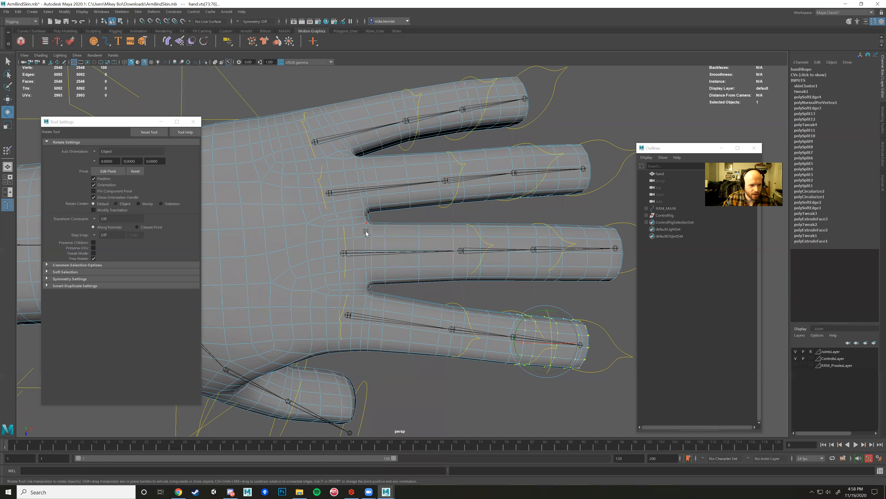
right_drag(370, 232, 405, 221)
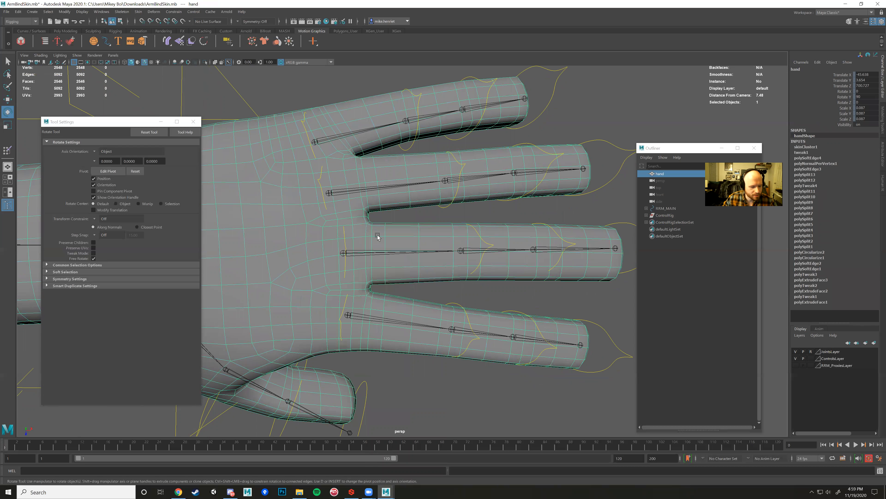
Open the Paint Skin Weights tool on the hand mesh and choose Fingers_02_01Jnt as the influence.
right_click(378, 236)
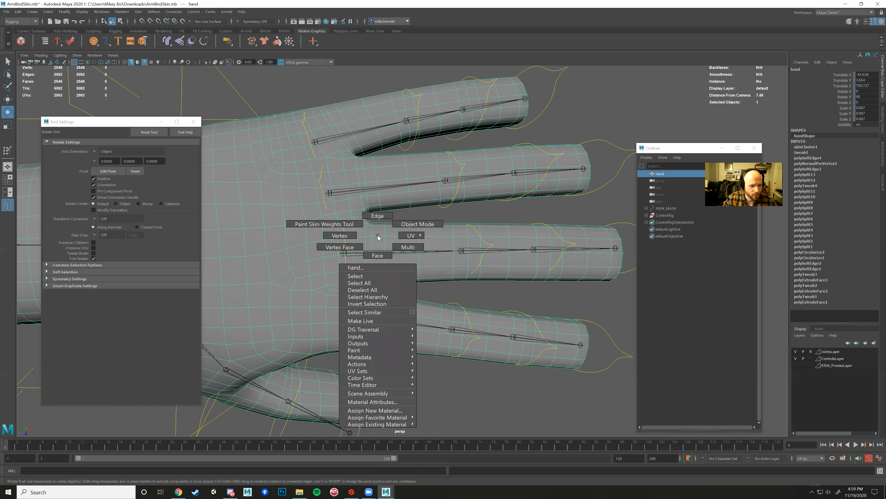
click(353, 230)
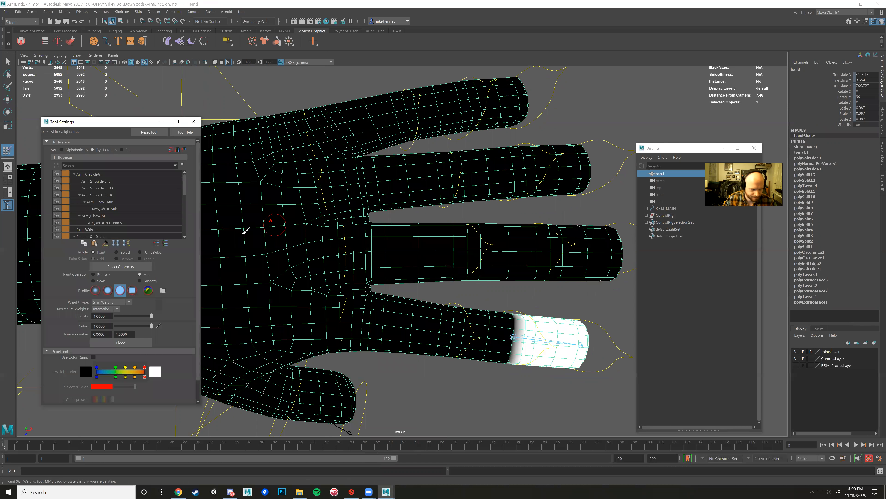
scroll(407, 262, down, 3)
alt+drag(398, 260, 211, 224)
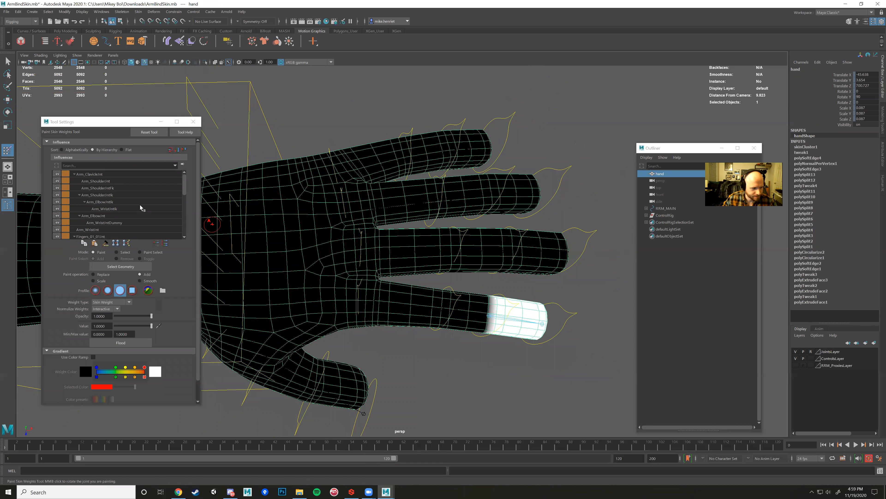
scroll(141, 208, down, 2)
scroll(140, 206, down, 3)
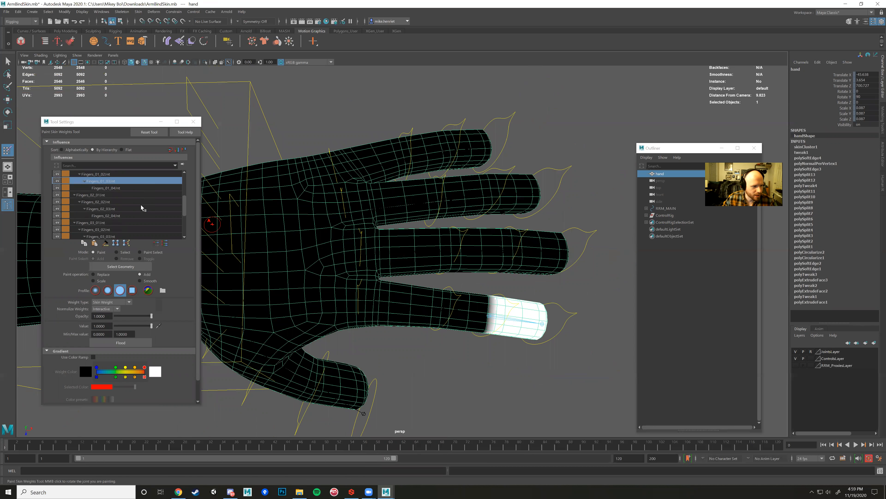
click(105, 201)
alt+drag(337, 234, 329, 254)
scroll(328, 254, up, 2)
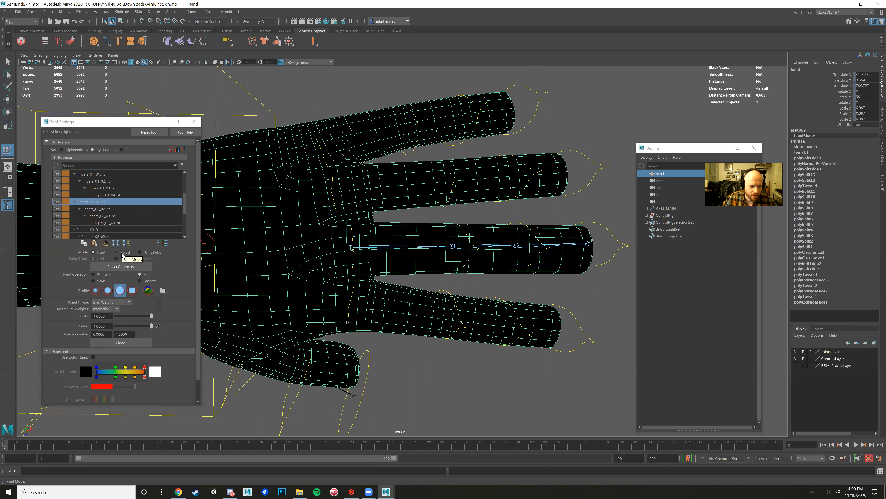
Set the weights tool to Select mode, switch to vertex components and select all vertices of the middle finger.
click(123, 253)
right_click(396, 230)
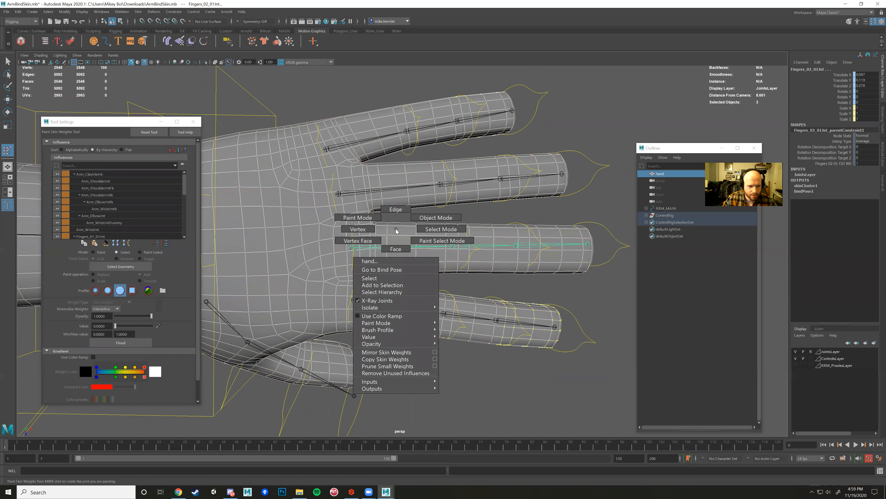
click(366, 231)
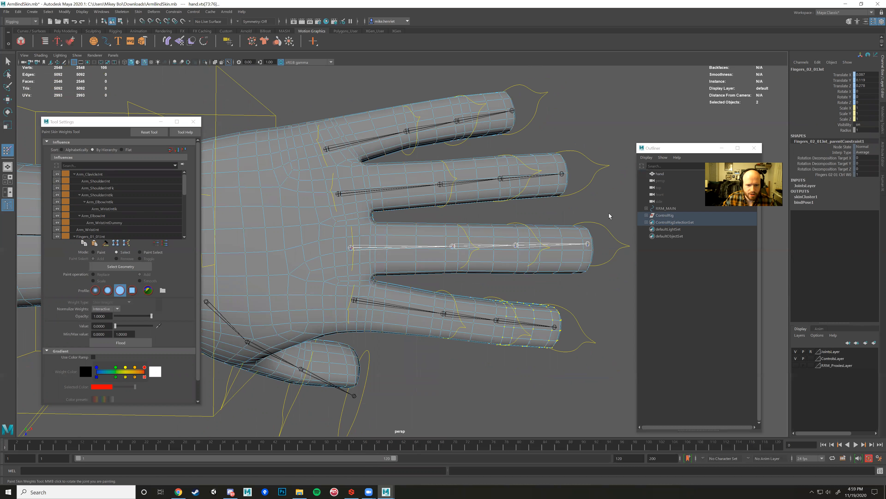
mouse_move(575, 227)
mouse_down()
mouse_move(407, 285)
mouse_move(373, 278)
mouse_move(418, 271)
mouse_move(421, 255)
mouse_move(421, 275)
mouse_move(415, 271)
mouse_move(428, 266)
mouse_move(351, 254)
mouse_up()
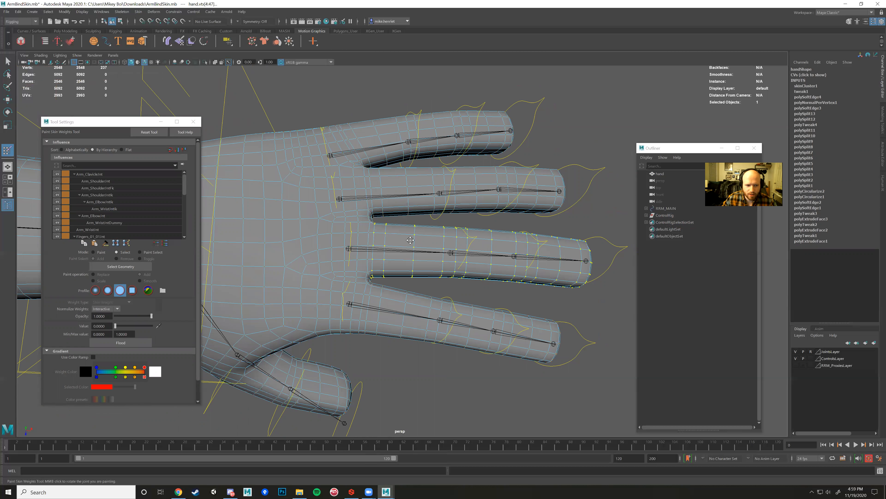
In wireframe display, add the vertices around the middle finger's base knuckle to the selection, and return to shaded display.
scroll(412, 237, up, 5)
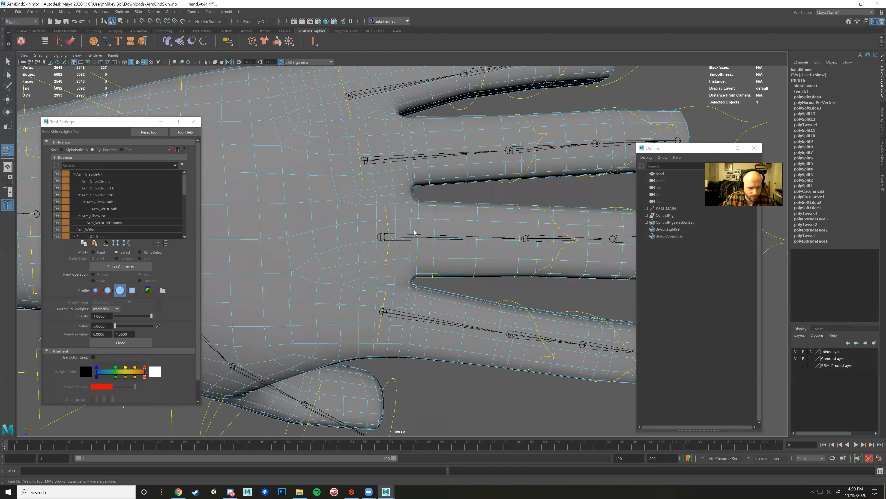
key(4)
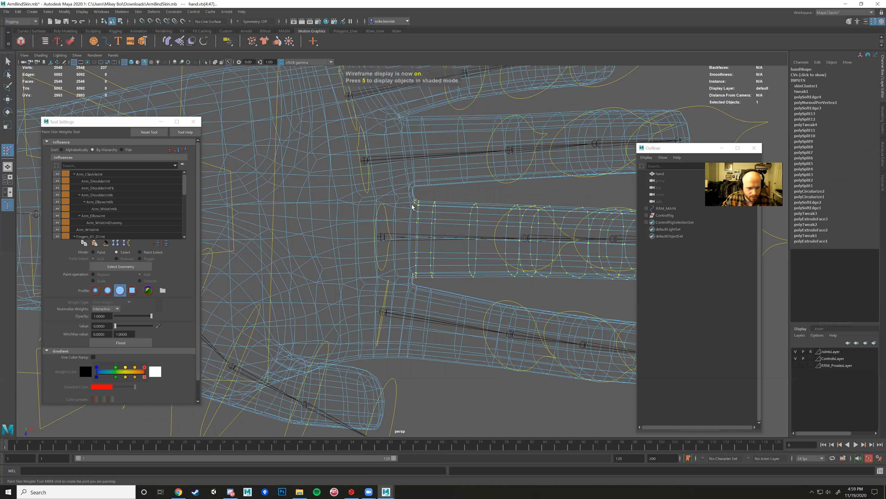
shift+drag(407, 213, 406, 214)
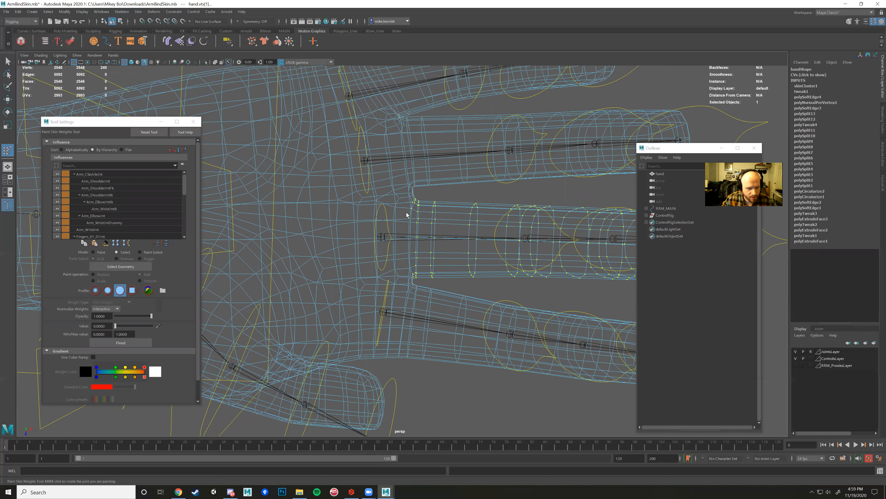
shift+drag(406, 231, 405, 246)
mouse_move(404, 280)
shift+mouse_down()
mouse_move(387, 271)
mouse_move(417, 278)
mouse_move(423, 266)
mouse_move(397, 264)
shift+mouse_up()
key(5)
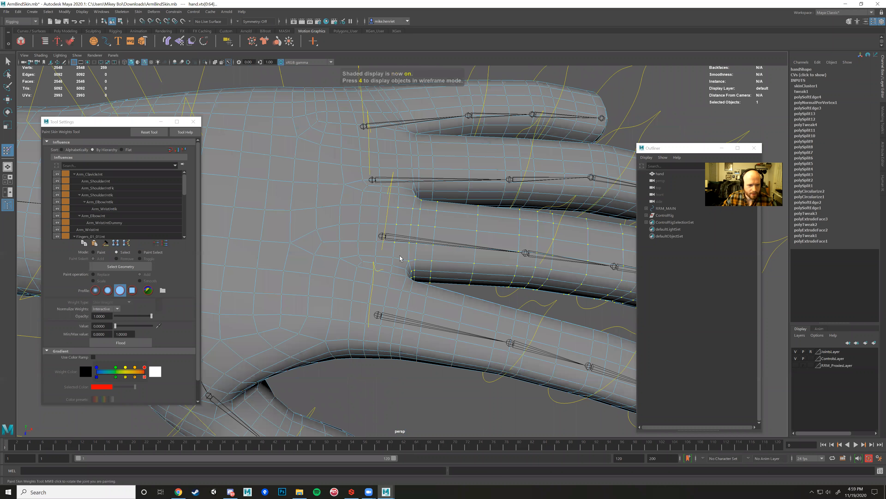
Refine the vertex selection around the middle finger's base on the palm side and the back of the hand.
scroll(400, 258, up, 2)
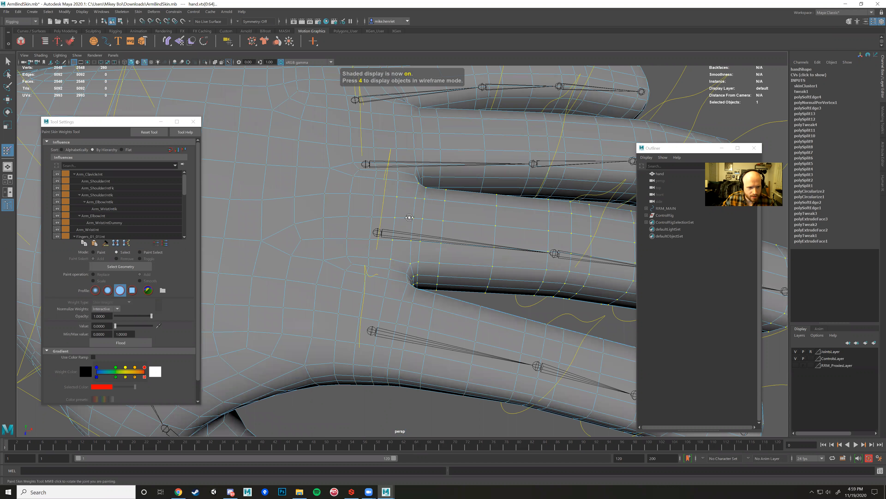
alt+drag(412, 218, 406, 195)
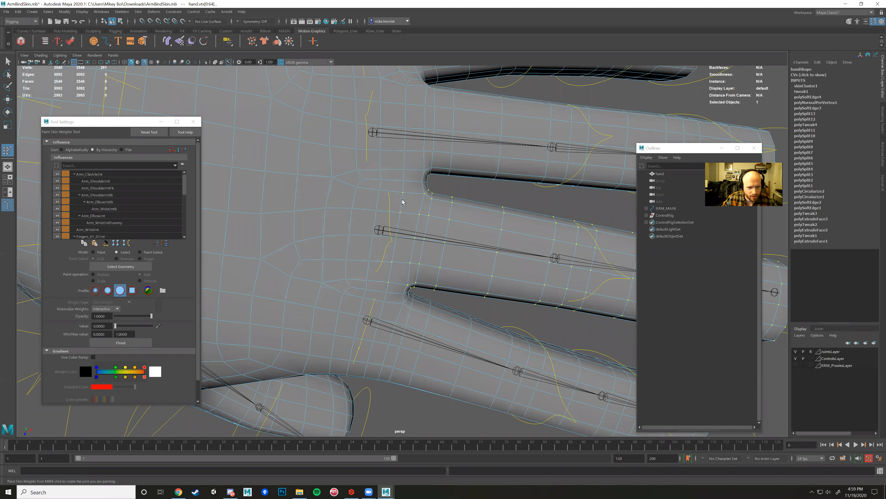
alt+drag(417, 256, 428, 195)
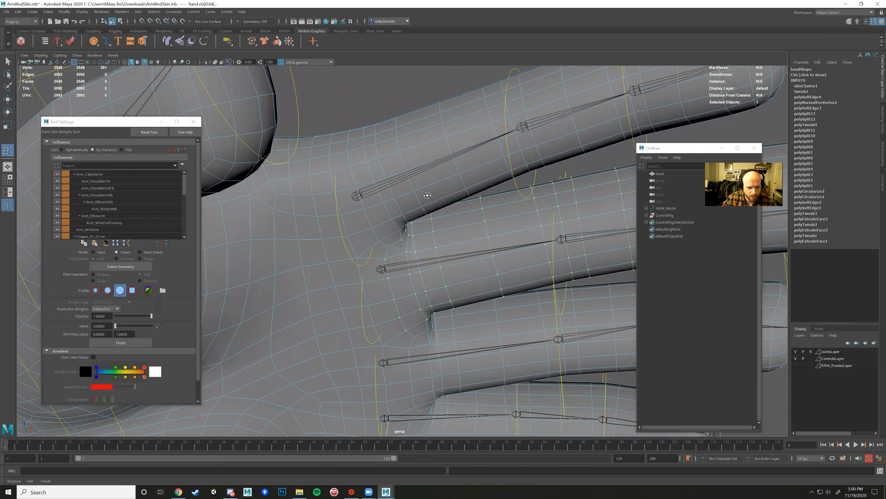
scroll(424, 196, up, 4)
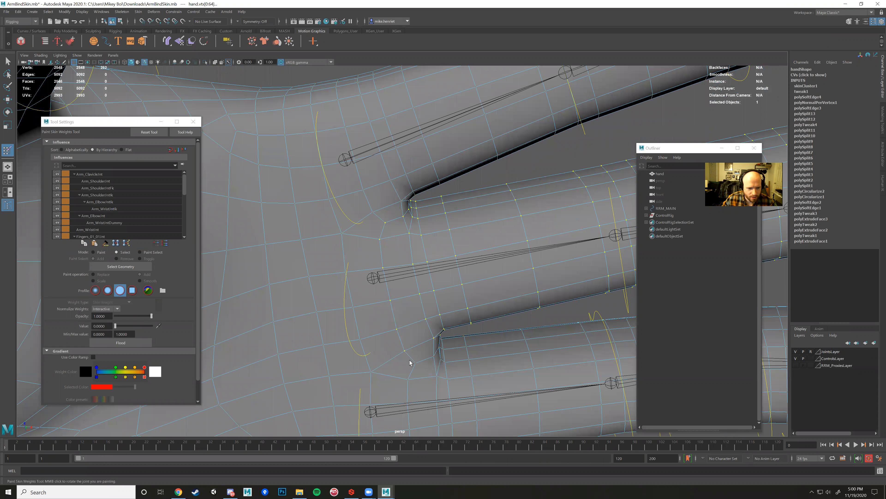
alt+drag(429, 354, 369, 303)
scroll(369, 303, up, 3)
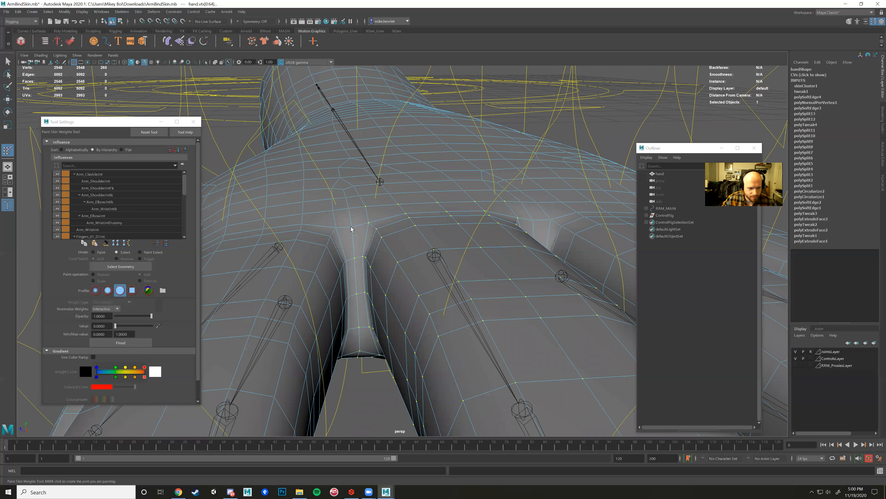
Add the missing webbing vertices between the middle finger and its neighbouring fingers to the selection.
key(4)
alt+drag(372, 229, 380, 205)
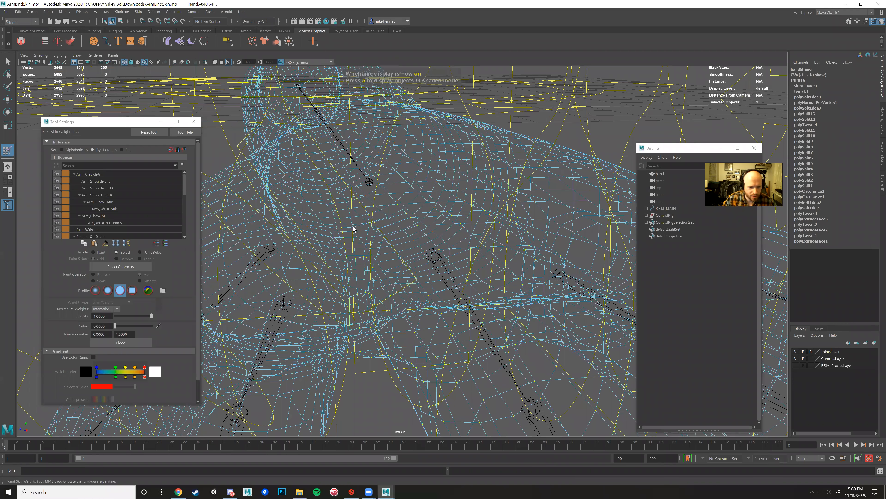
key(5)
mouse_move(405, 241)
alt+mouse_down()
mouse_move(395, 246)
mouse_move(507, 266)
mouse_move(420, 242)
mouse_move(439, 225)
alt+mouse_up()
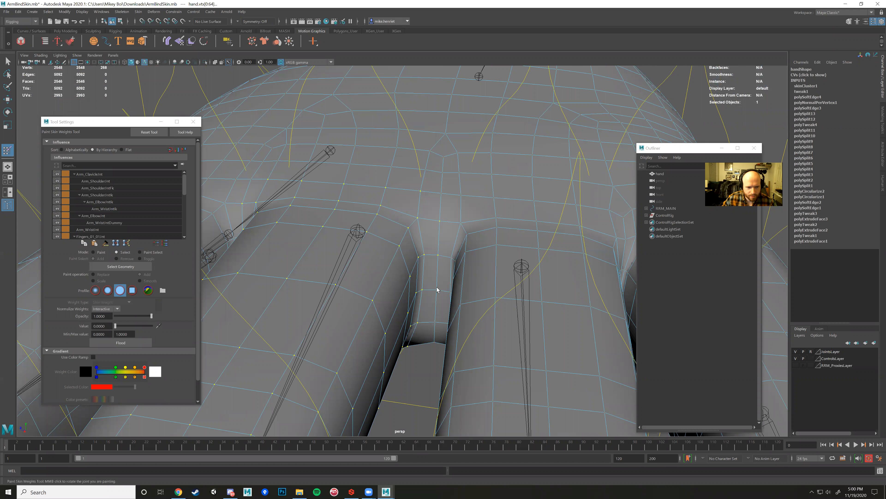
alt+drag(440, 309, 441, 278)
shift+click(440, 277)
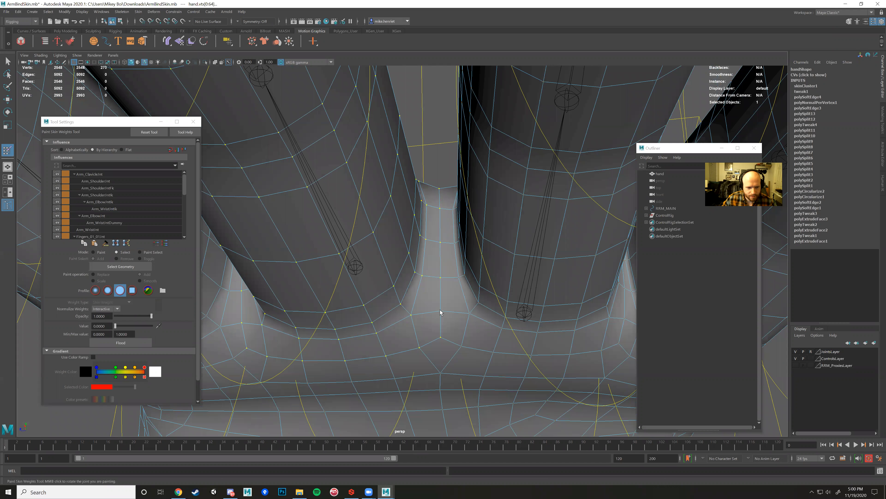
In Paint mode, flood the selected middle finger vertices with Fingers_02_01Jnt weight using Add at value 1.
alt+right_drag(420, 308, 348, 273)
alt+drag(348, 273, 279, 265)
scroll(133, 206, down, 7)
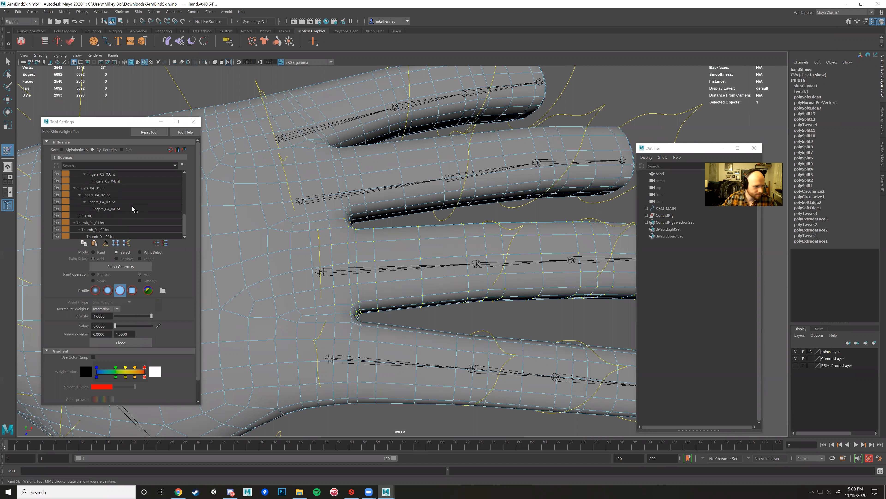
scroll(139, 218, up, 1)
scroll(112, 190, up, 3)
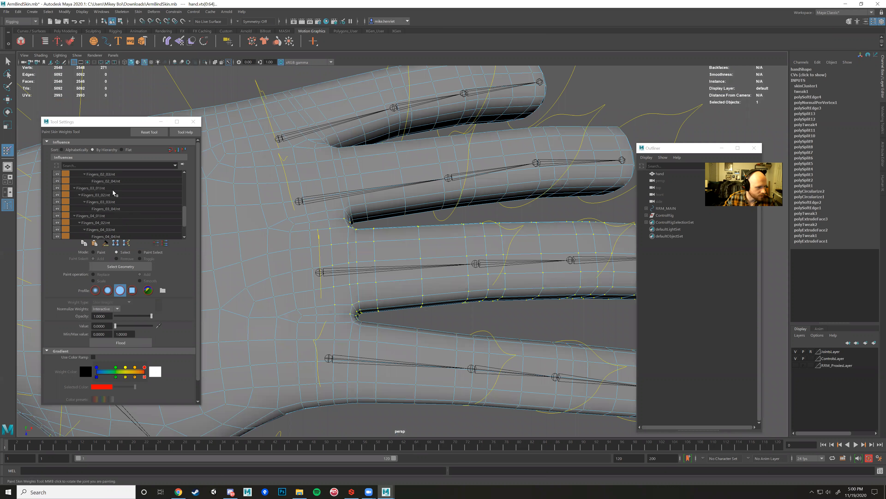
click(98, 194)
alt+drag(361, 252, 106, 196)
click(93, 252)
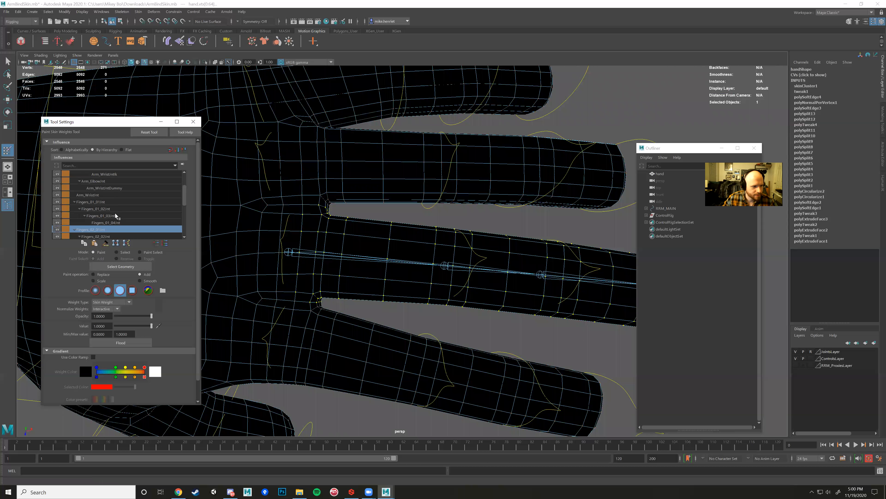
scroll(112, 206, down, 3)
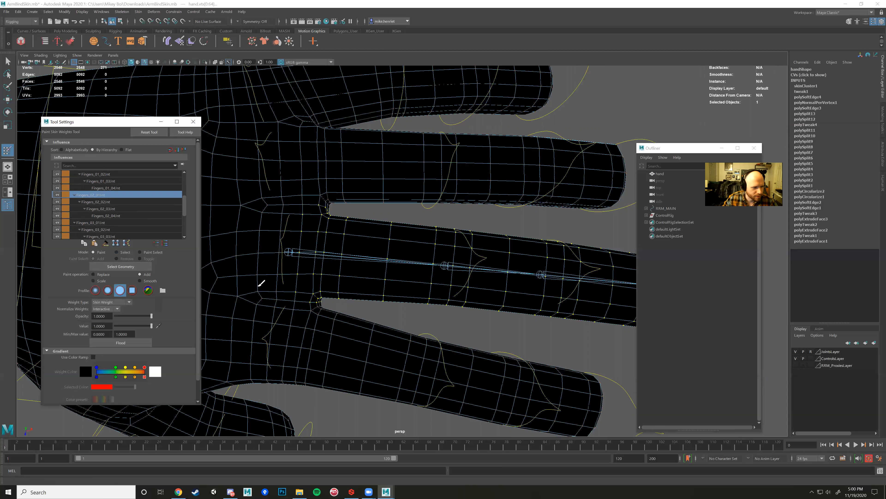
alt+drag(410, 277, 301, 304)
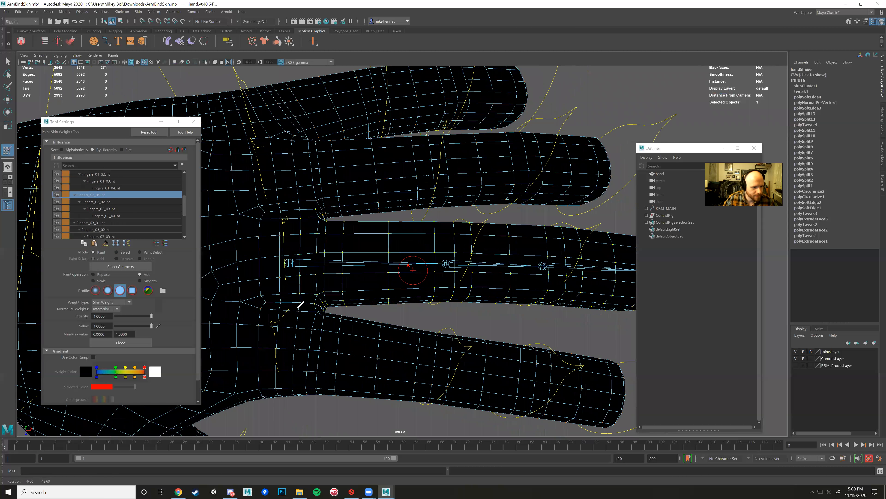
click(124, 343)
Choose the Fingers_02_02Jnt influence and, in Select mode, select the middle finger's vertices from its second joint to the tip.
scroll(419, 241, down, 6)
alt+drag(415, 258, 398, 249)
alt+middle_drag(398, 250, 353, 250)
scroll(365, 249, up, 5)
alt+drag(367, 247, 334, 246)
click(99, 202)
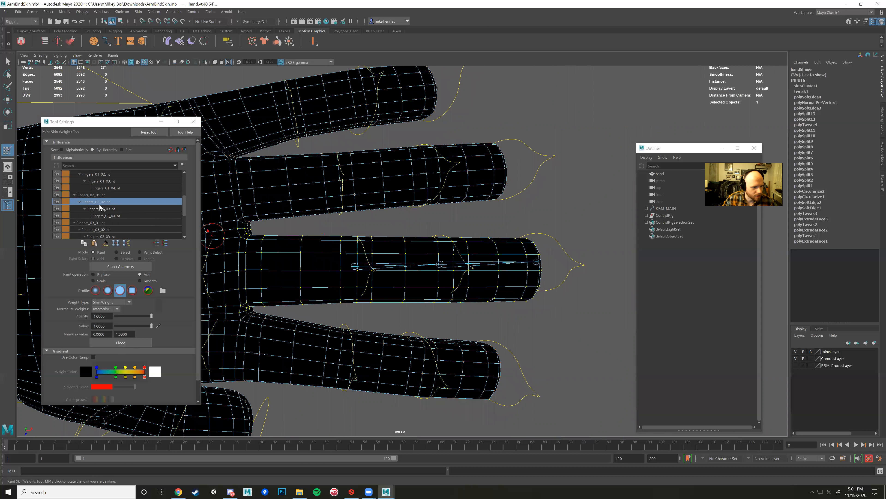
click(122, 253)
mouse_move(397, 248)
right_down()
mouse_move(386, 248)
mouse_move(407, 241)
right_up()
alt+middle_drag(416, 234, 389, 230)
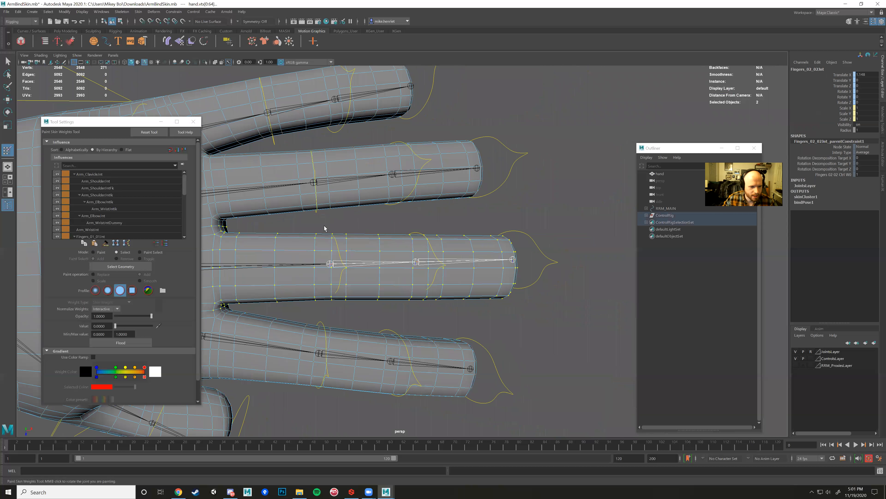
drag(405, 270, 562, 315)
alt+middle_drag(417, 284, 433, 282)
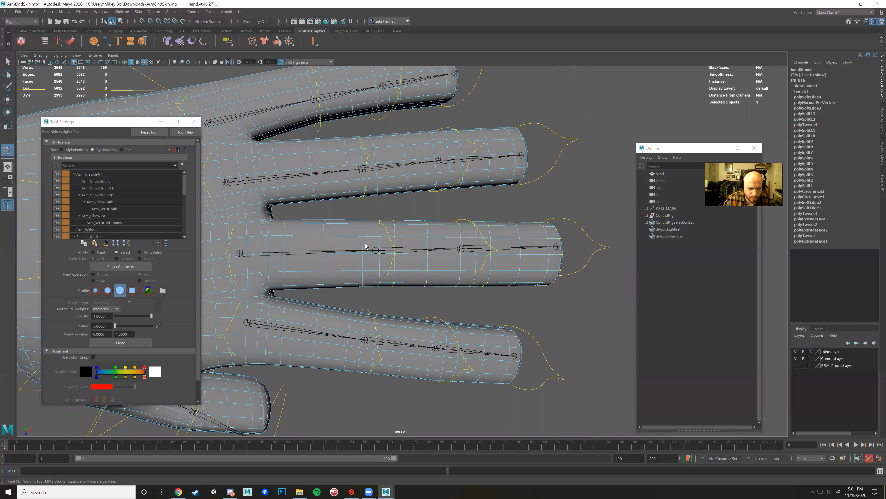
In Paint mode, flood the selected middle finger vertices with Fingers_02_02Jnt weight using Add at value 1.
alt+drag(544, 257, 542, 246)
scroll(107, 186, down, 5)
scroll(109, 189, up, 2)
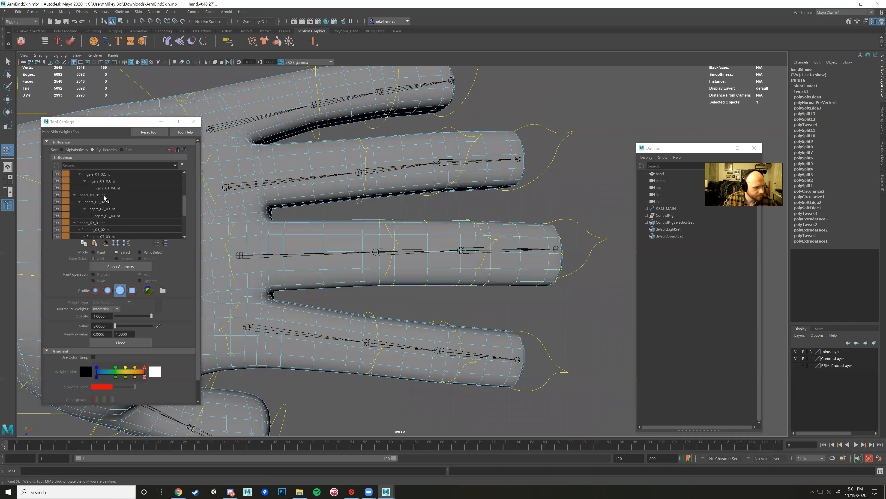
click(105, 203)
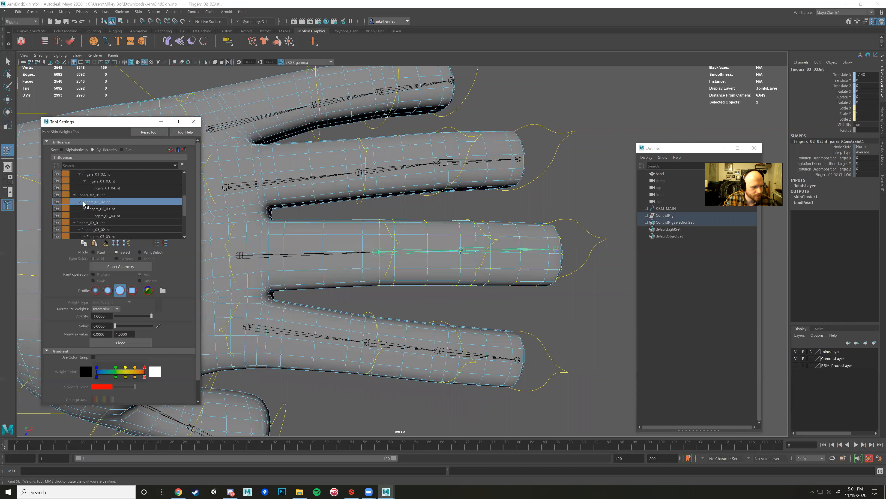
click(94, 252)
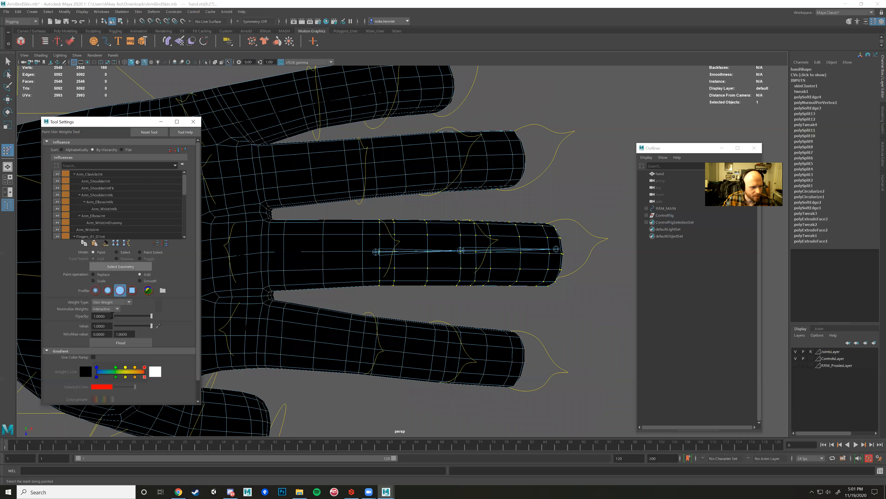
click(127, 343)
Choose the Fingers_02_03Jnt influence and, in Select mode, select the middle finger's vertices from its third joint to the tip, in wireframe display.
mouse_move(380, 269)
alt+mouse_down()
mouse_move(259, 240)
mouse_move(301, 252)
mouse_move(266, 247)
mouse_move(358, 239)
mouse_move(348, 243)
mouse_move(352, 255)
alt+mouse_up()
scroll(96, 210, down, 3)
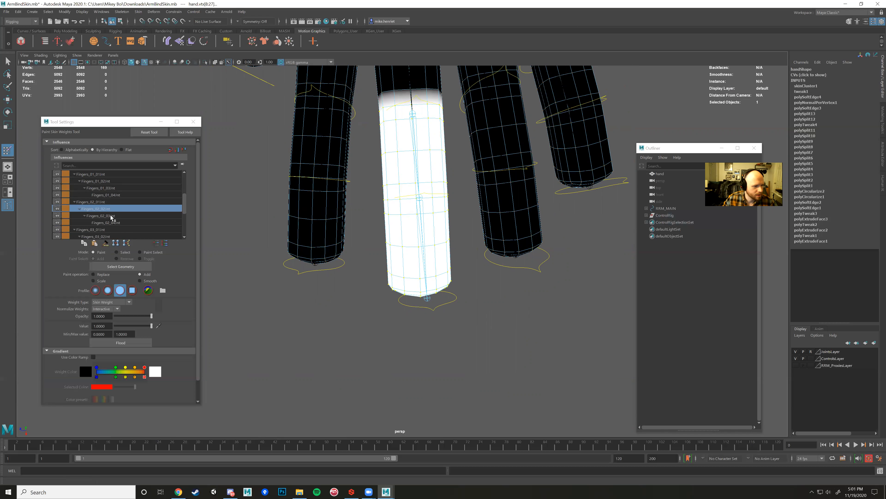
click(108, 216)
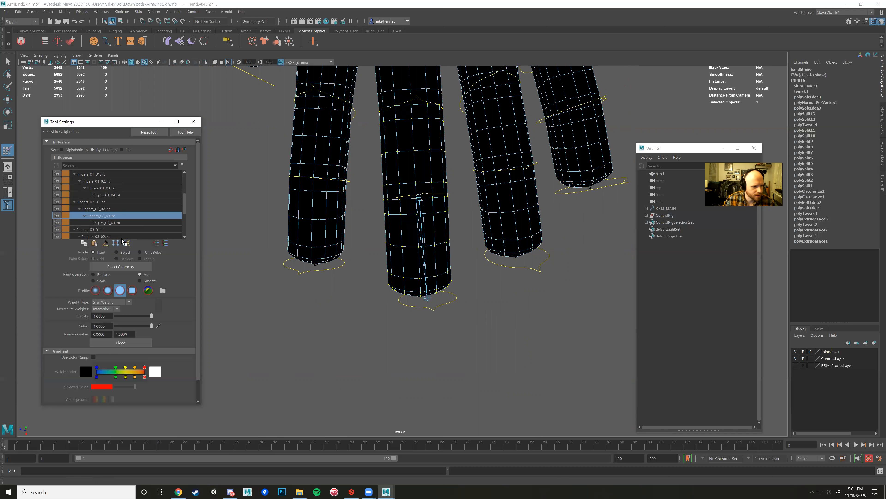
click(123, 252)
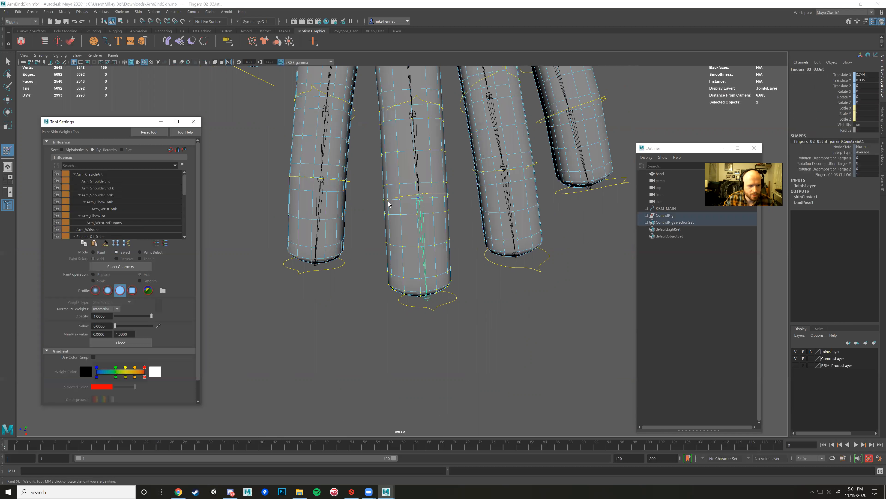
drag(367, 194, 462, 307)
alt+drag(462, 307, 379, 272)
key(4)
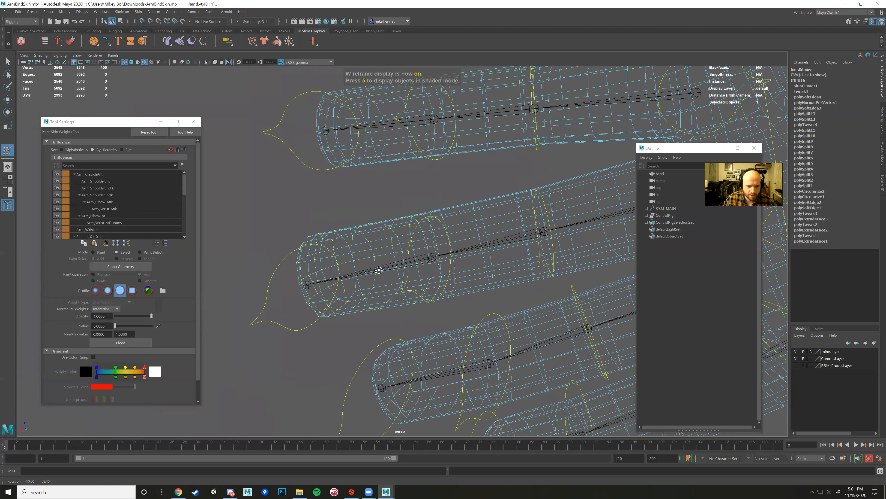
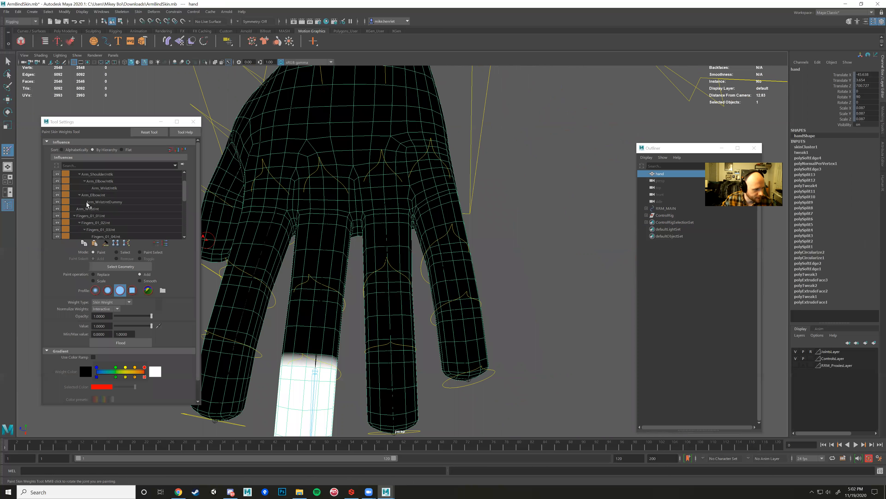
Choose the Fingers_03_01Jnt influence and, in Select mode, select the ring finger's vertices from the tip to near its base.
scroll(158, 217, down, 4)
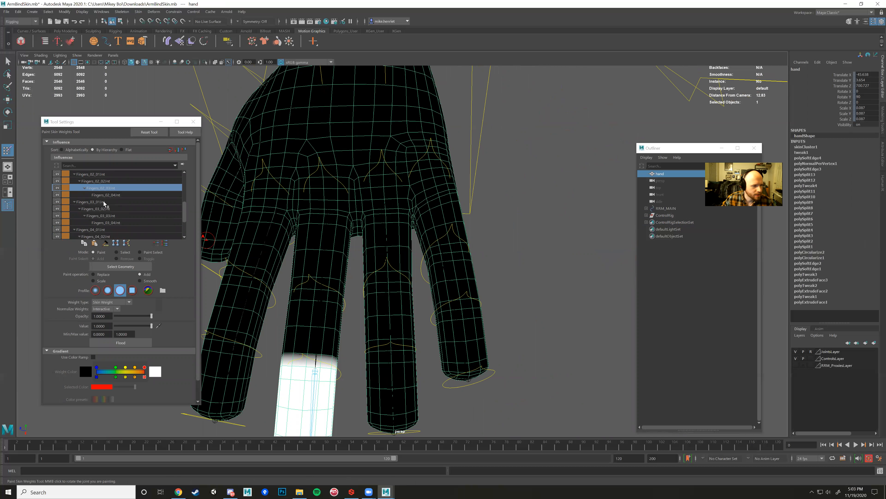
click(102, 203)
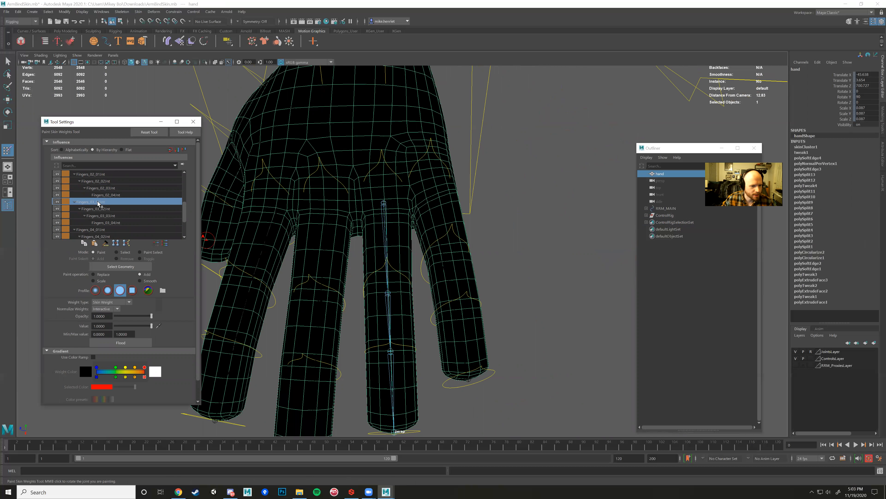
alt+drag(376, 241, 381, 280)
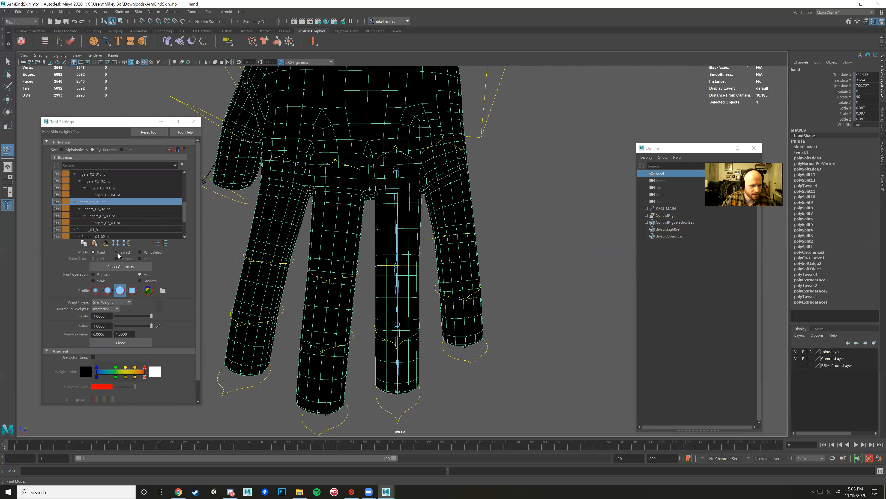
click(117, 252)
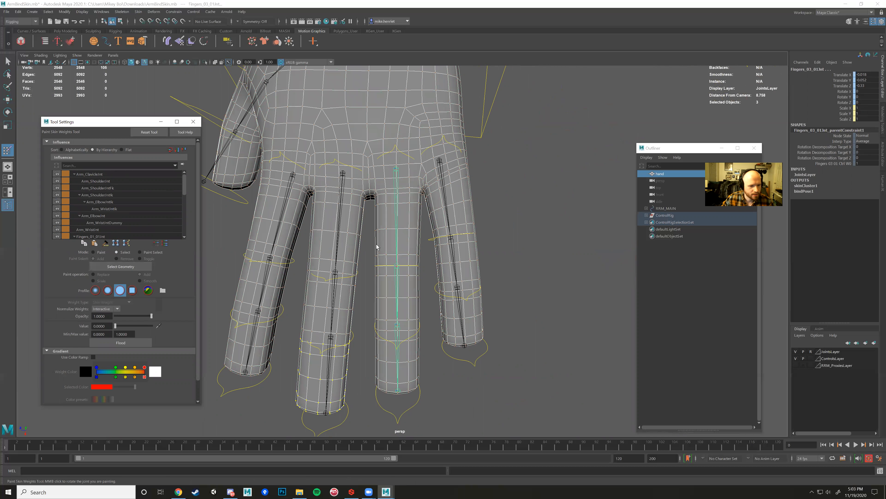
right_click(390, 240)
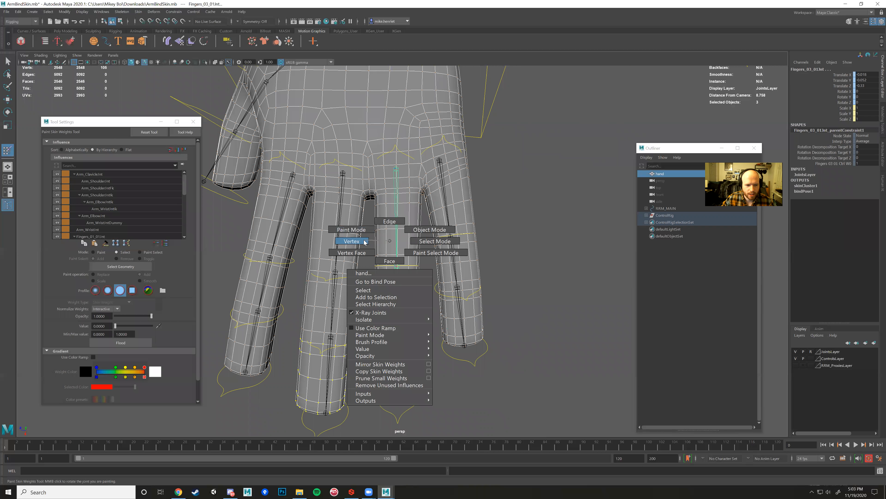
right_drag(390, 240, 364, 242)
alt+middle_drag(391, 269, 398, 255)
drag(375, 393, 419, 212)
mouse_move(420, 212)
alt+middle_down()
mouse_move(419, 251)
mouse_move(426, 201)
alt+middle_up()
Examine the ring finger's base and the webbing beside it for vertices missing from the selection.
scroll(418, 248, up, 3)
scroll(427, 201, down, 4)
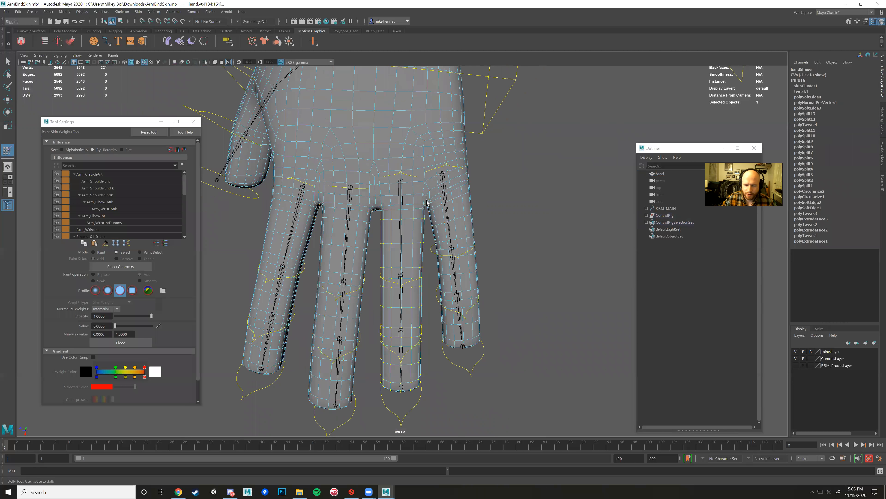
scroll(427, 202, down, 3)
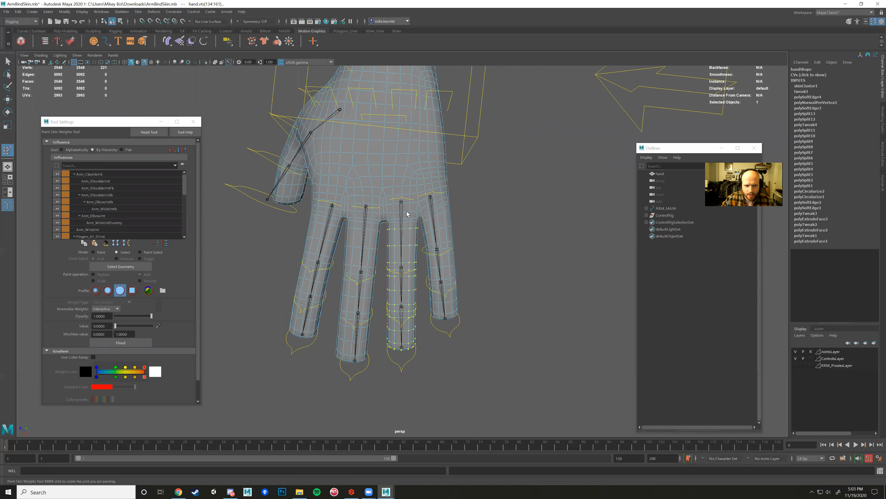
alt+drag(400, 222, 450, 244)
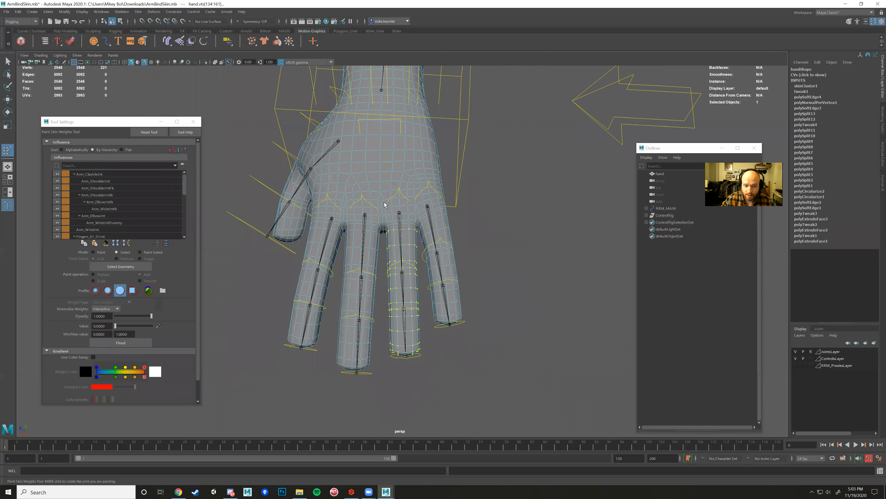
scroll(405, 295, up, 3)
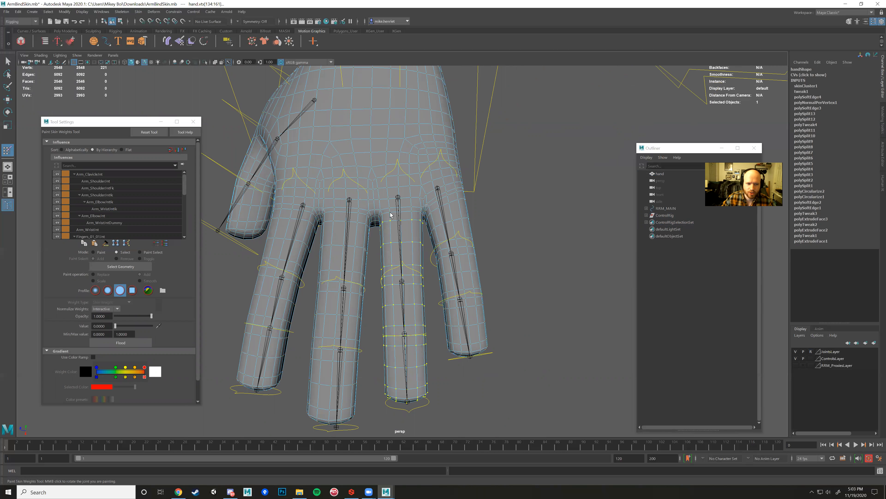
alt+drag(389, 212, 387, 232)
scroll(377, 250, up, 3)
alt+middle_drag(389, 215, 388, 273)
scroll(389, 273, up, 2)
alt+drag(388, 270, 332, 266)
alt+middle_drag(381, 261, 375, 253)
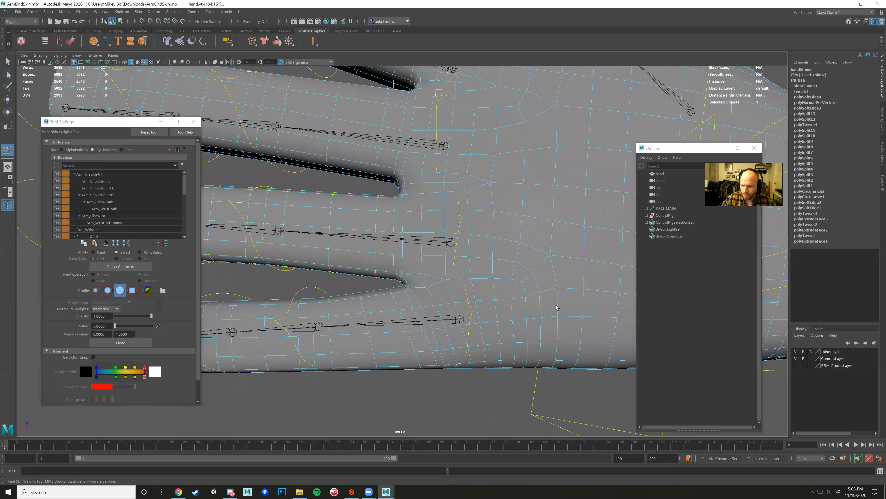
click(810, 351)
click(810, 352)
click(810, 352)
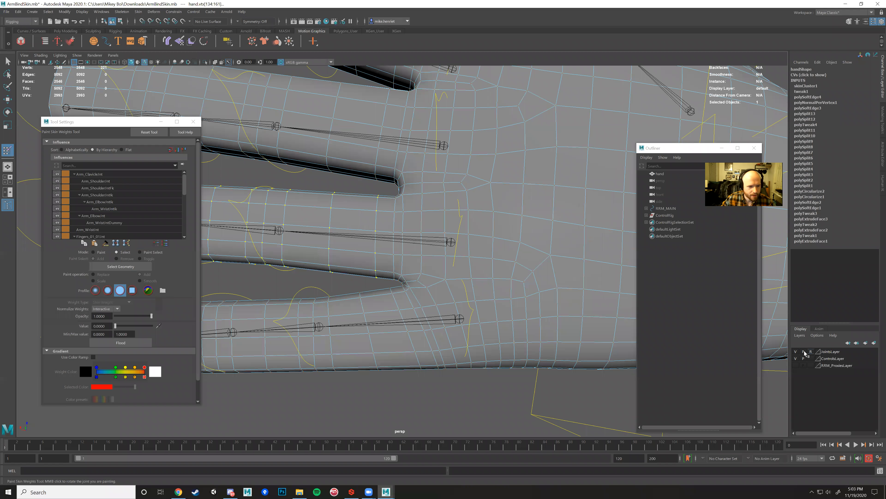
In wireframe display, add the ring finger's base and webbing vertices to the selection, and return to shaded display to check it.
alt+middle_drag(390, 243, 394, 246)
key(4)
alt+drag(422, 203, 405, 225)
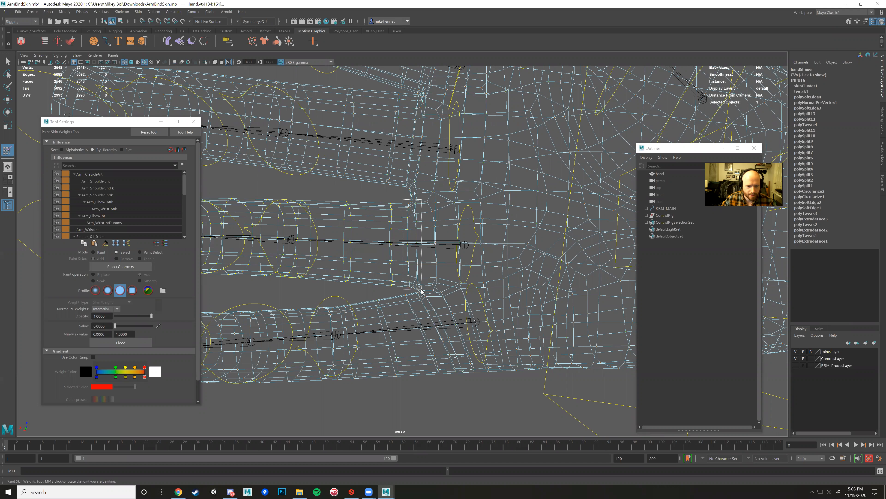
alt+drag(432, 224, 420, 203)
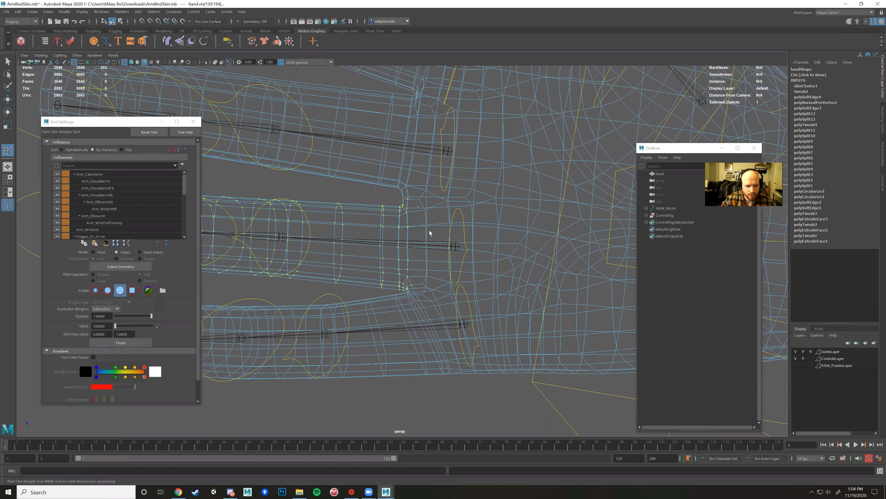
mouse_move(435, 293)
alt+mouse_down()
mouse_move(434, 278)
mouse_move(429, 343)
mouse_move(448, 302)
alt+mouse_up()
key(5)
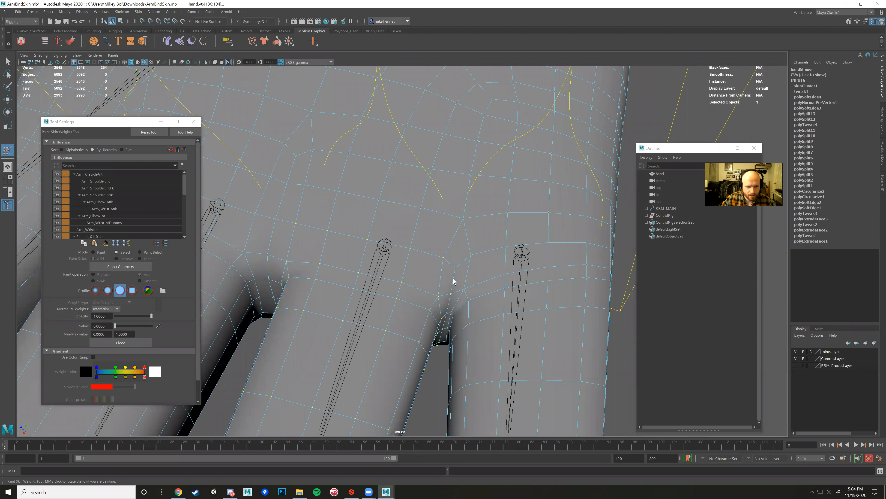
alt+drag(417, 293, 378, 261)
In Paint mode, flood the selected ring finger vertices with Fingers_03_01Jnt weight using Add at value 1.
scroll(378, 261, down, 3)
scroll(94, 175, down, 5)
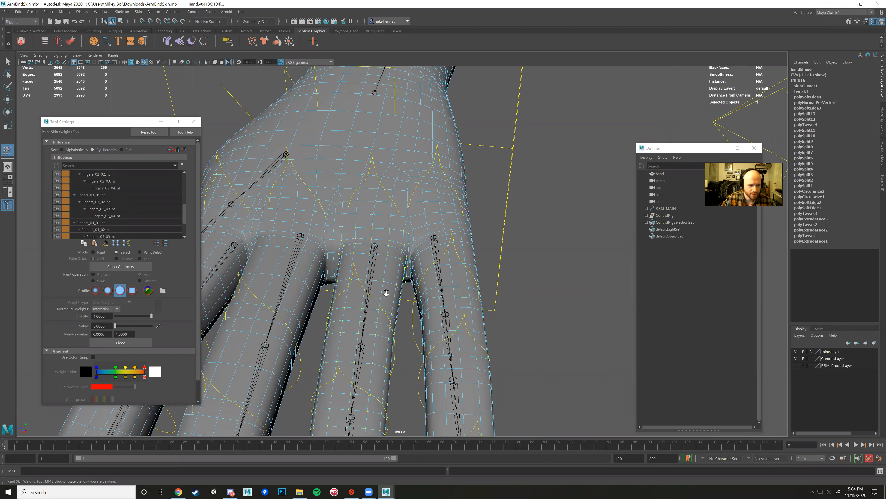
scroll(386, 293, down, 2)
scroll(111, 208, down, 1)
click(112, 207)
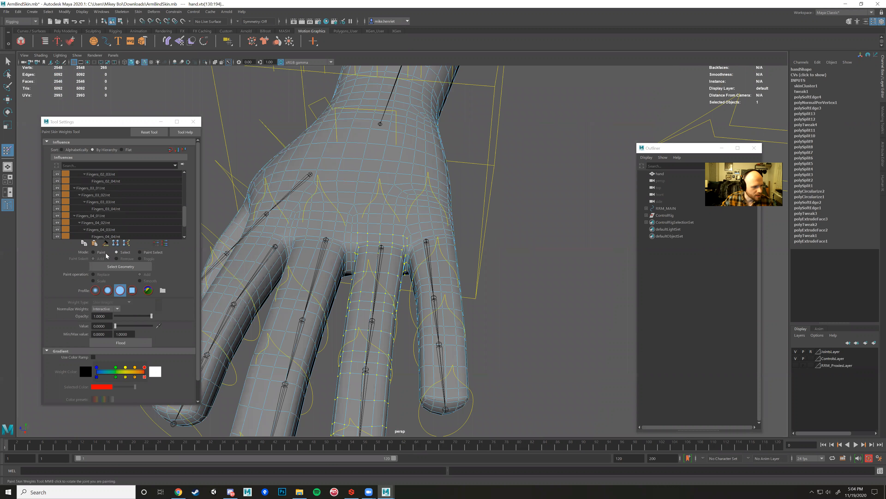
scroll(119, 224, down, 4)
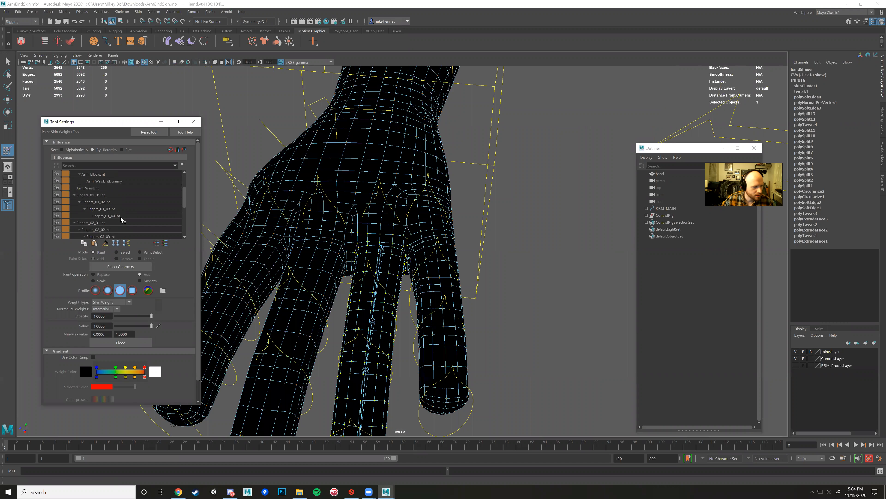
click(112, 215)
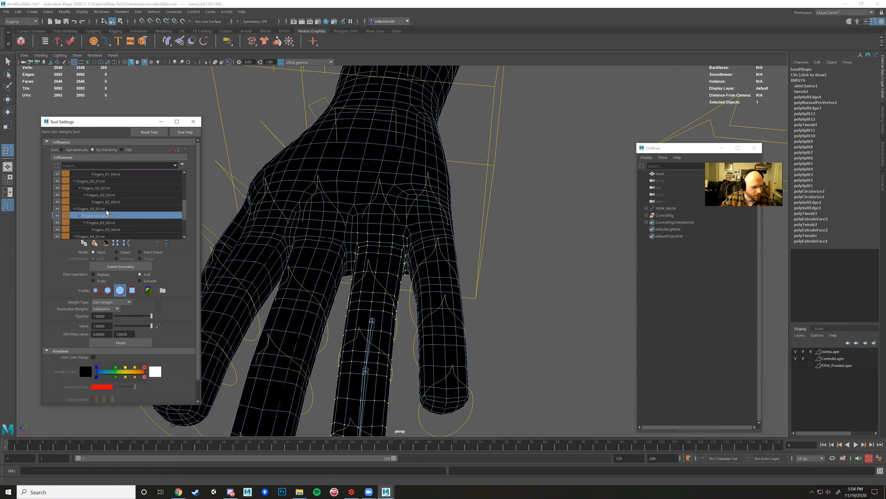
click(104, 209)
alt+drag(310, 281, 324, 216)
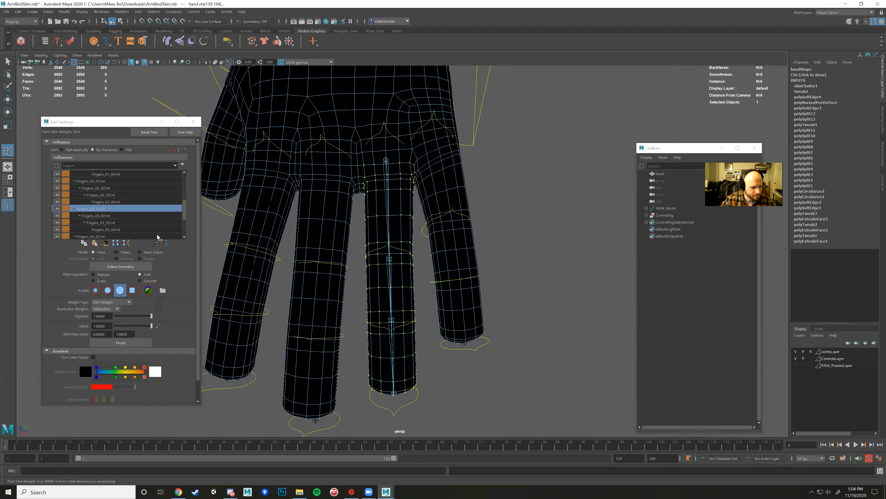
click(123, 342)
Inspect the ring finger's Fingers_03_01Jnt weights around its base and compare them with the Fingers_03_02Jnt influence.
alt+drag(365, 307, 415, 241)
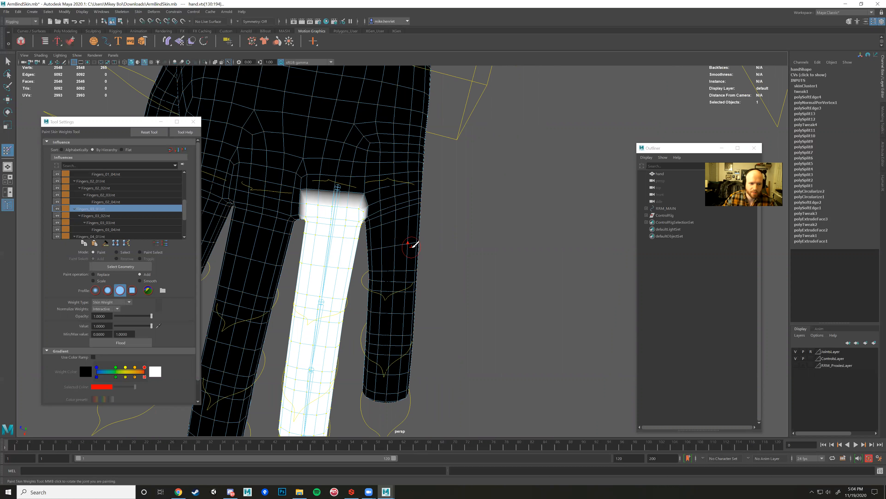
alt+drag(419, 219, 396, 205)
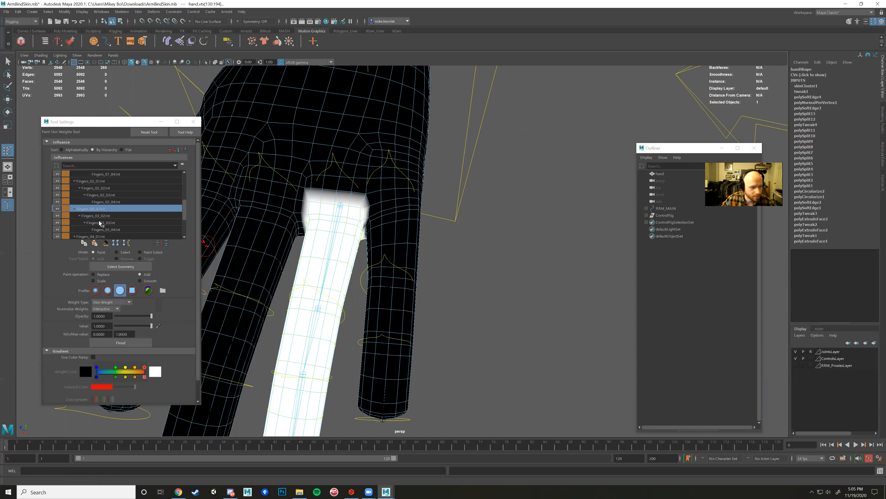
scroll(339, 251, down, 5)
mouse_move(370, 276)
alt+mouse_down()
mouse_move(388, 311)
mouse_move(428, 245)
mouse_move(429, 188)
mouse_move(426, 238)
alt+mouse_up()
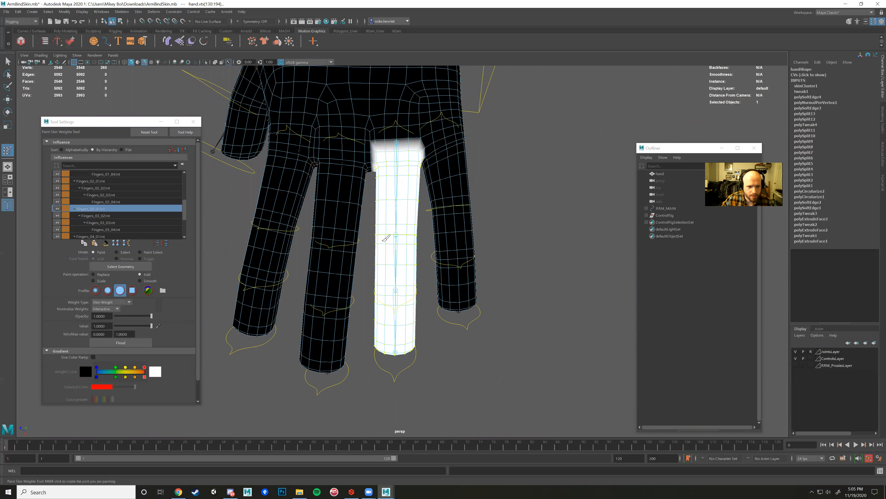
click(104, 216)
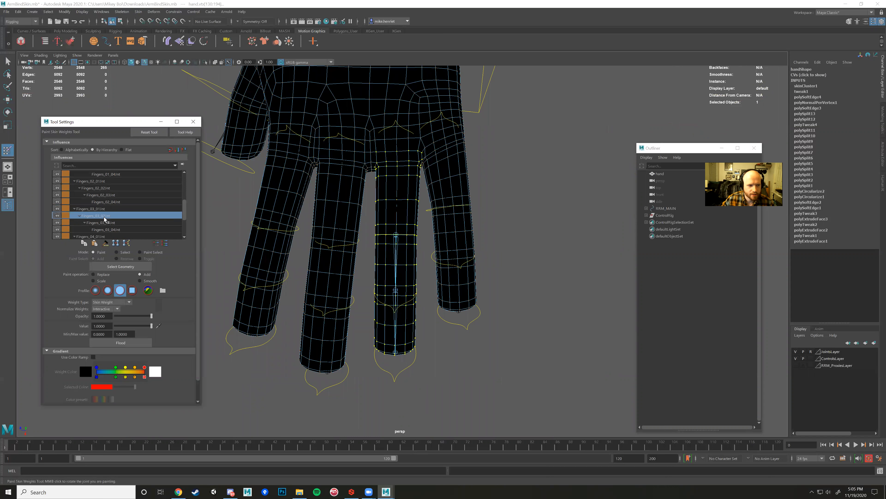
click(106, 209)
alt+drag(347, 231, 360, 222)
Test the ring finger's deformation by rotating Fingers_03_02_Ctrl and another nearby control, undoing each rotation.
key(w)
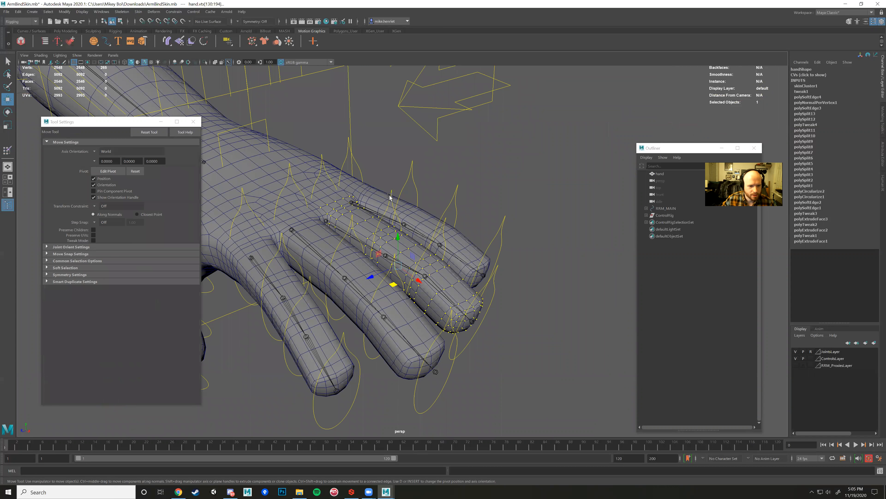
click(391, 192)
key(e)
alt+drag(406, 231, 394, 269)
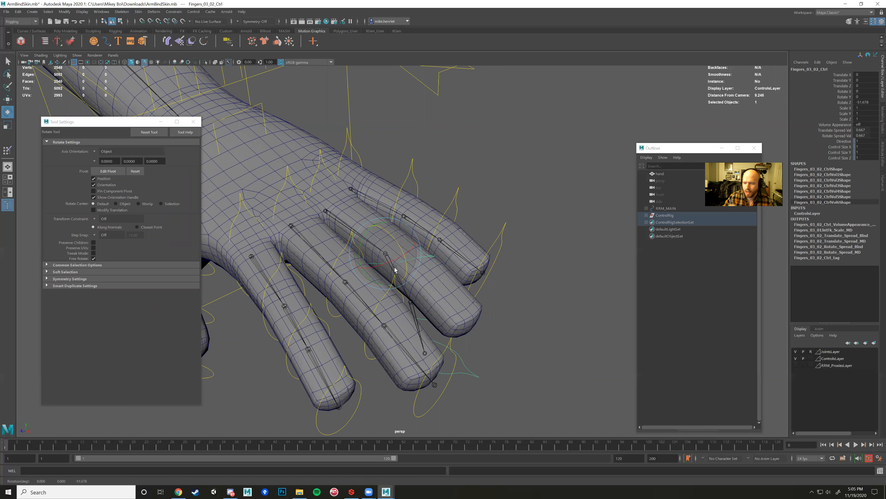
key(ctrl+z)
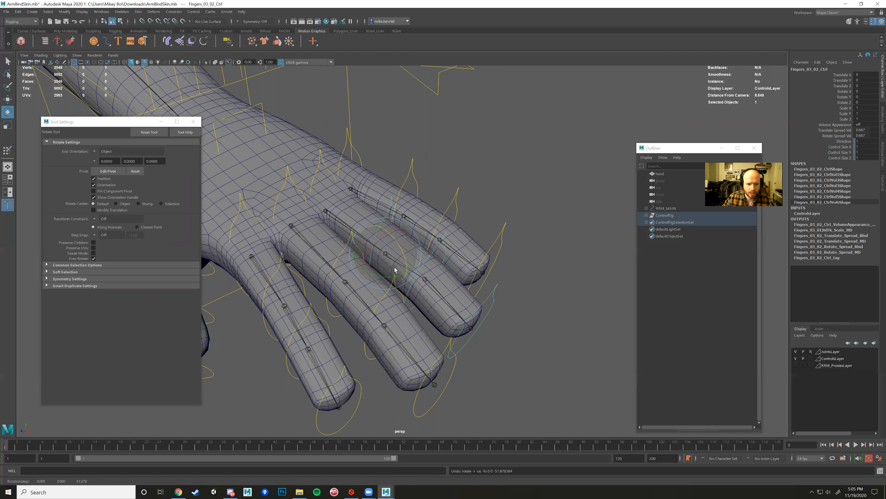
click(320, 167)
mouse_move(350, 187)
alt+mouse_down()
mouse_move(337, 198)
mouse_move(350, 204)
mouse_move(340, 245)
mouse_move(337, 193)
alt+mouse_up()
key(ctrl+z)
Select the hand mesh again and reactivate Paint Skin Weights with the Fingers_03_01Jnt influence.
click(374, 215)
alt+drag(401, 216, 356, 259)
click(8, 150)
click(105, 195)
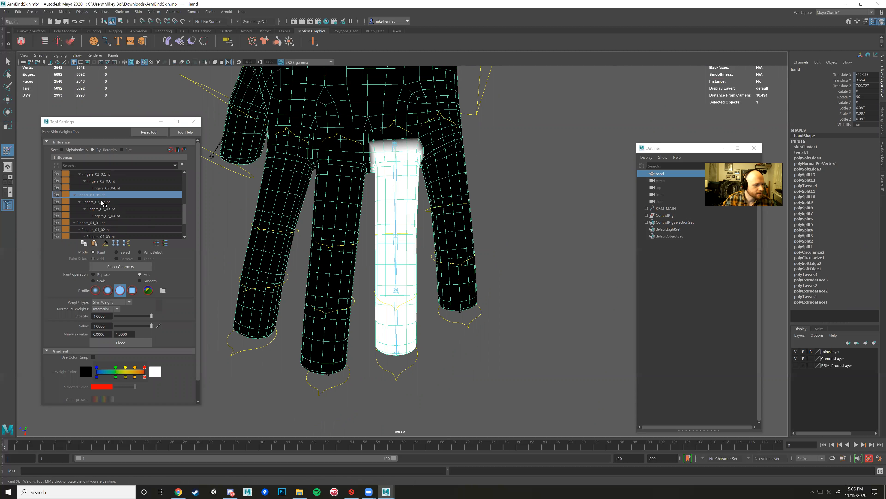
Choose the Fingers_03_02Jnt influence, set the weight tool to Select mode and switch the hand mesh to vertex selection.
click(107, 201)
alt+drag(259, 225, 256, 227)
alt+right_drag(256, 227, 288, 242)
alt+middle_drag(289, 242, 305, 224)
alt+drag(306, 221, 304, 226)
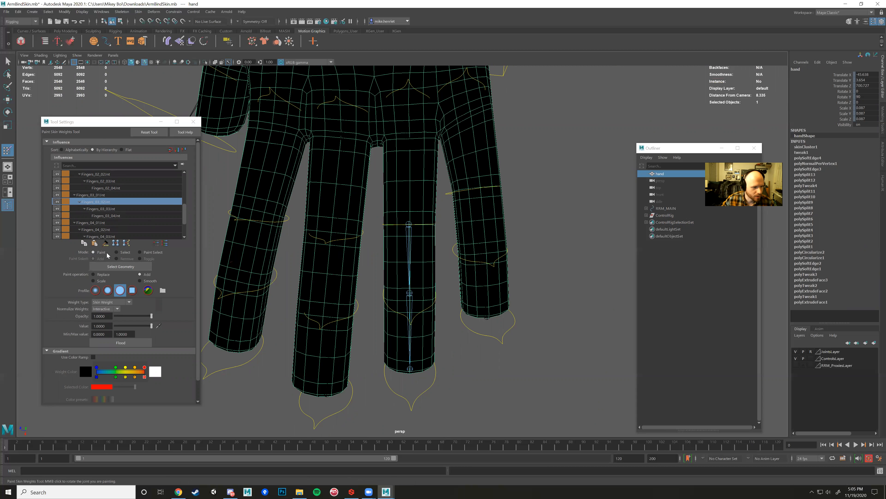
click(116, 253)
right_drag(383, 238, 376, 238)
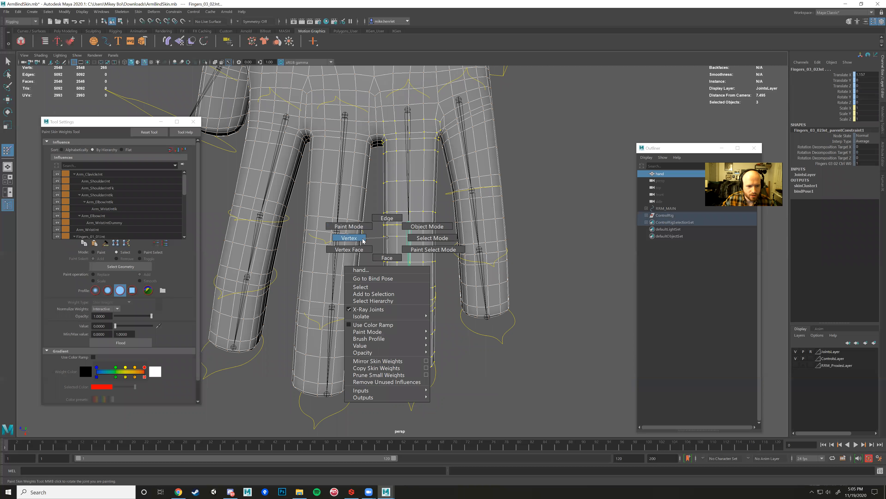
right_drag(362, 240, 363, 240)
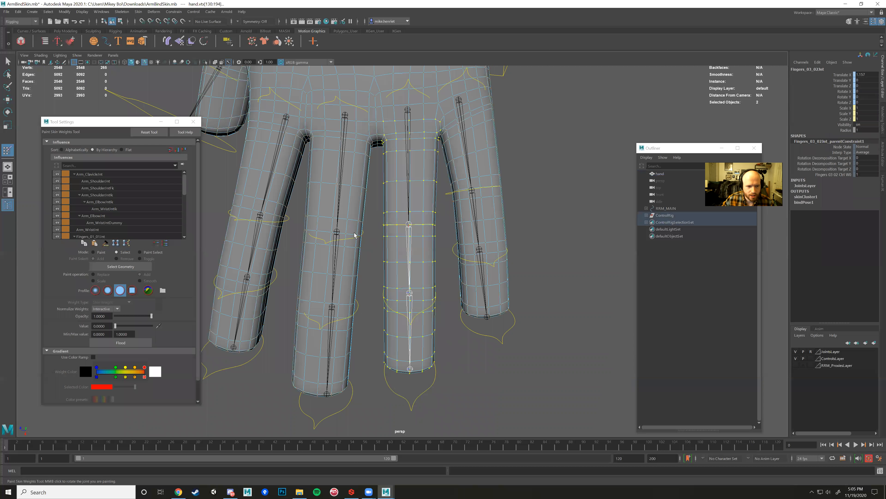
Select the ring finger's vertices from its second joint down to the fingertip, checking the loop in wireframe display.
drag(379, 234, 457, 399)
alt+right_drag(457, 399, 440, 176)
scroll(440, 175, down, 3)
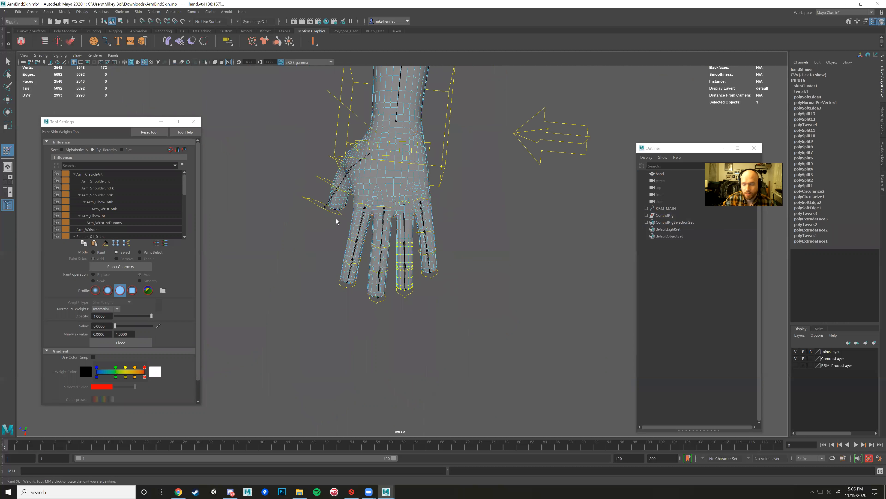
scroll(384, 222, down, 2)
scroll(403, 245, up, 4)
scroll(403, 244, up, 4)
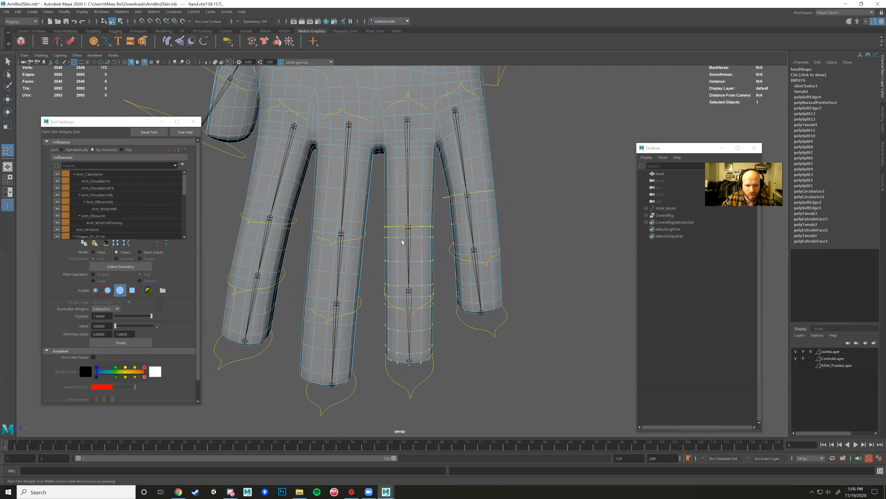
drag(380, 226, 438, 372)
drag(372, 223, 441, 375)
drag(382, 223, 438, 367)
key(4)
scroll(438, 367, up, 3)
mouse_move(450, 306)
alt+mouse_down()
mouse_move(408, 295)
mouse_move(408, 263)
mouse_move(430, 235)
mouse_move(448, 270)
mouse_move(434, 300)
mouse_move(414, 291)
alt+mouse_up()
key(5)
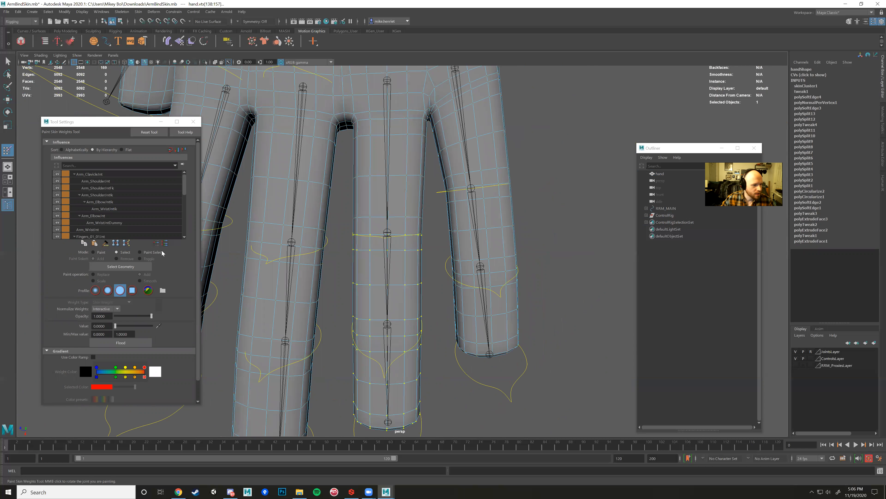
Return to Paint mode and flood the selected ring finger vertices with Fingers_03_02Jnt weight using Add at value 1.
click(93, 252)
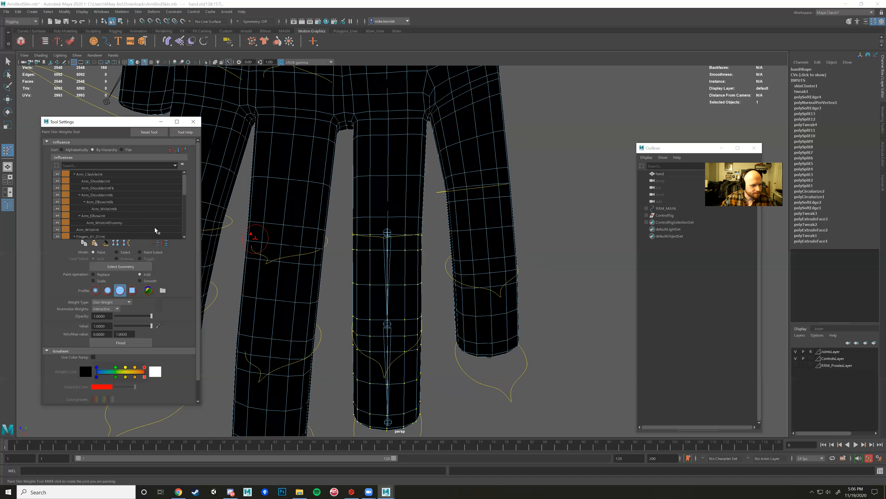
click(134, 344)
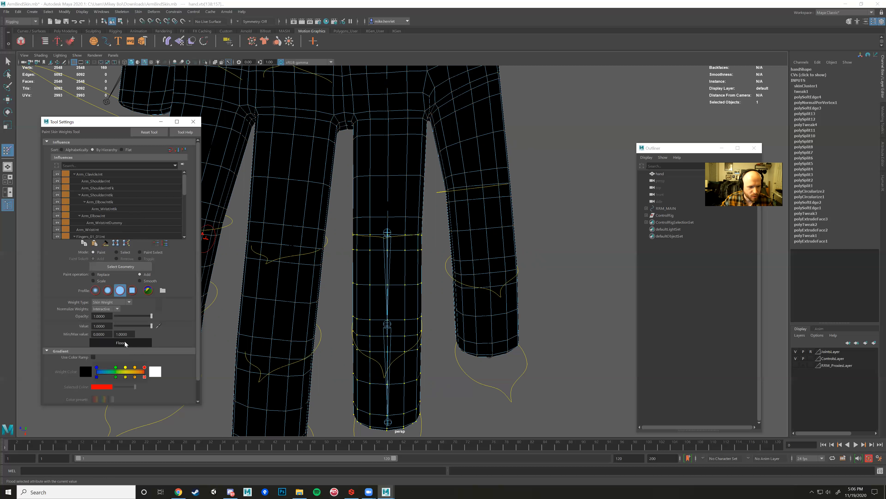
alt+drag(340, 245, 343, 213)
scroll(344, 227, down, 4)
scroll(107, 190, down, 5)
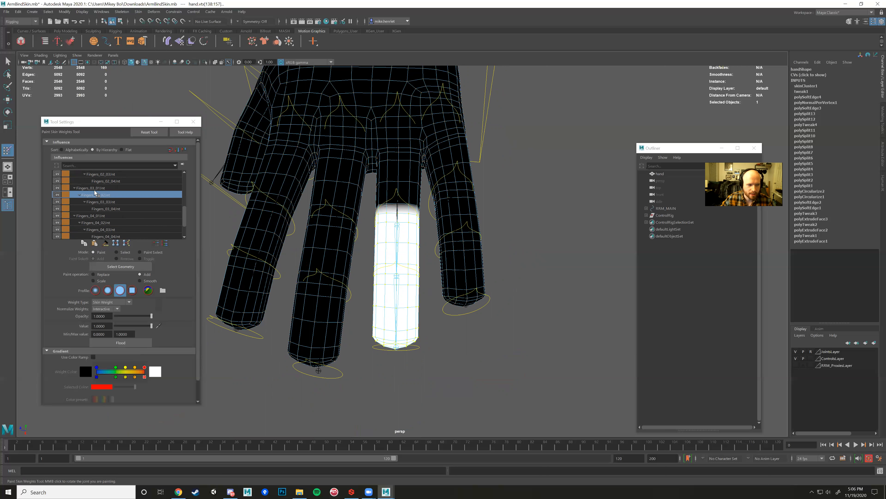
Compare the ring finger's Fingers_03_01Jnt and Fingers_03_02Jnt weights with the middle finger's joint influences.
click(96, 188)
mouse_move(433, 247)
alt+mouse_down()
mouse_move(462, 244)
mouse_move(434, 251)
mouse_move(422, 283)
mouse_move(433, 262)
alt+mouse_up()
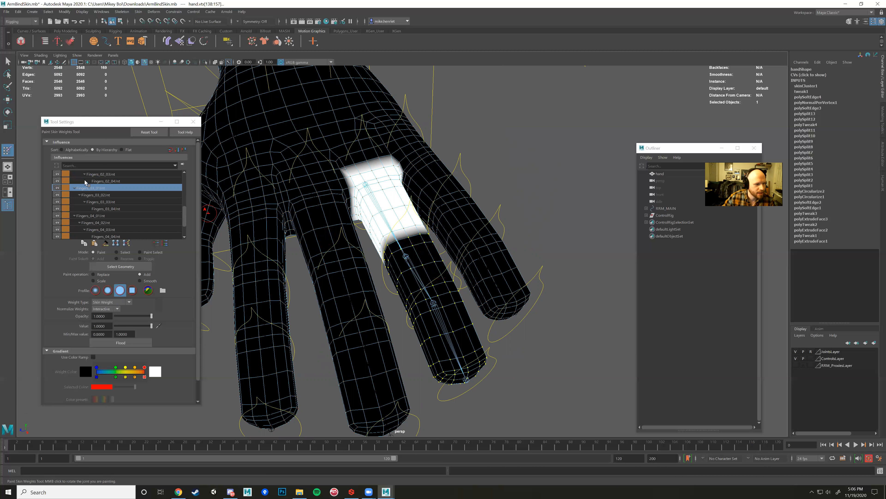
click(97, 196)
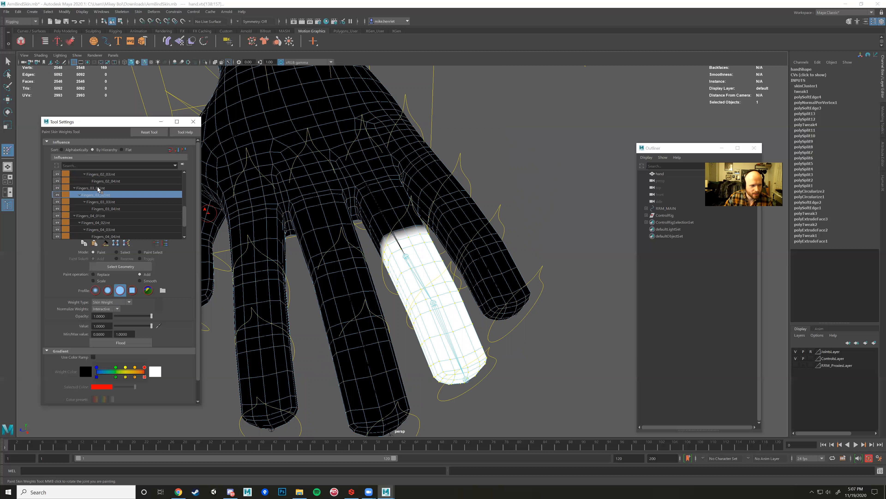
click(100, 188)
click(106, 182)
scroll(102, 202, up, 2)
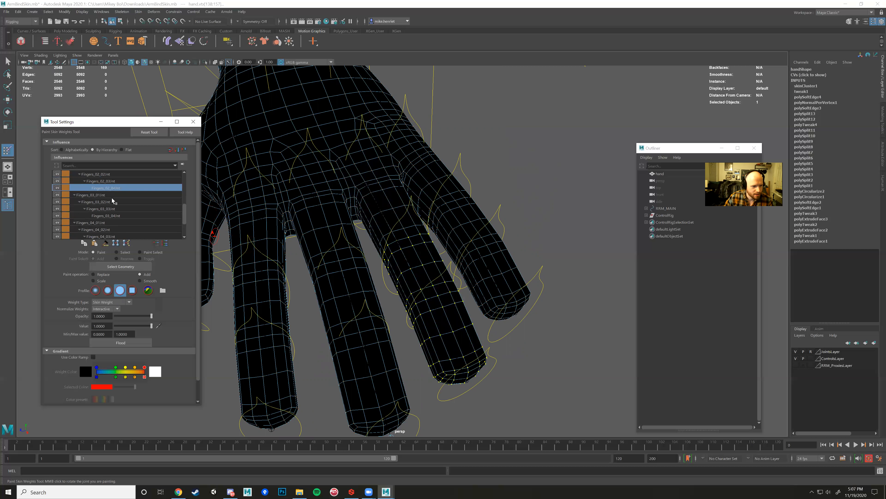
key(f)
click(113, 202)
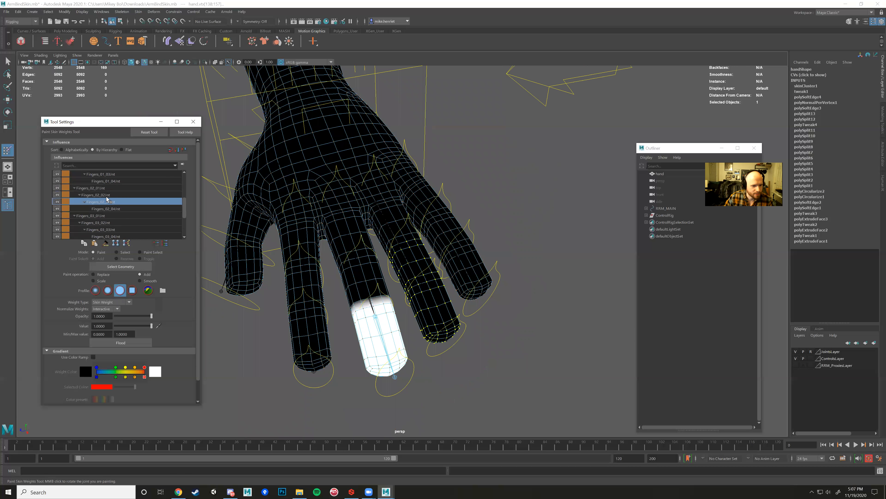
click(105, 195)
click(102, 189)
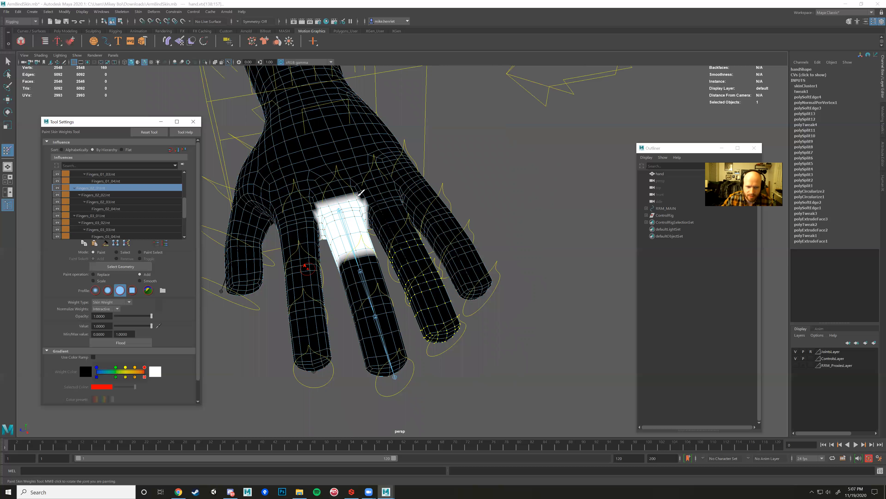
Examine where the Fingers_02_03Jnt weights begin and compare them with the ring finger's Fingers_03_02Jnt and Fingers_03_03Jnt influences.
alt+drag(445, 244, 410, 257)
mouse_move(409, 257)
alt+right_down()
mouse_move(389, 251)
mouse_move(401, 248)
alt+right_up()
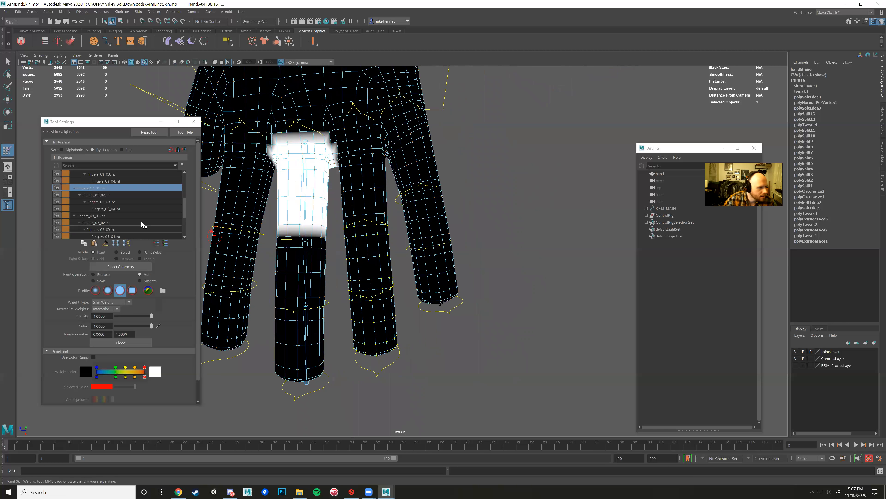
click(101, 201)
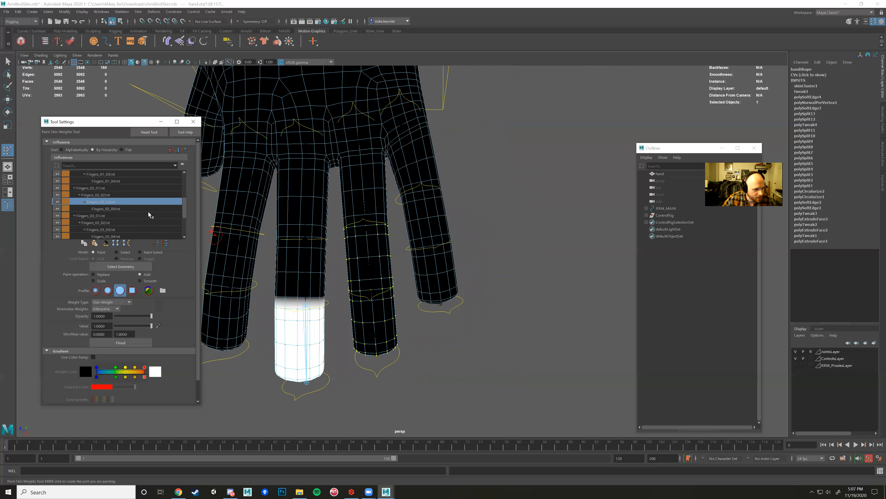
click(121, 229)
click(116, 223)
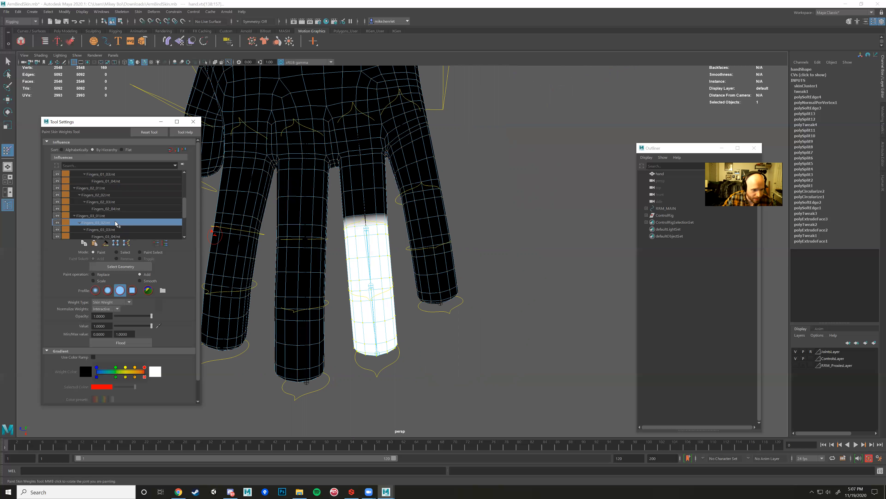
alt+drag(352, 244, 370, 241)
alt+right_drag(370, 244, 387, 245)
click(110, 229)
click(110, 224)
click(111, 229)
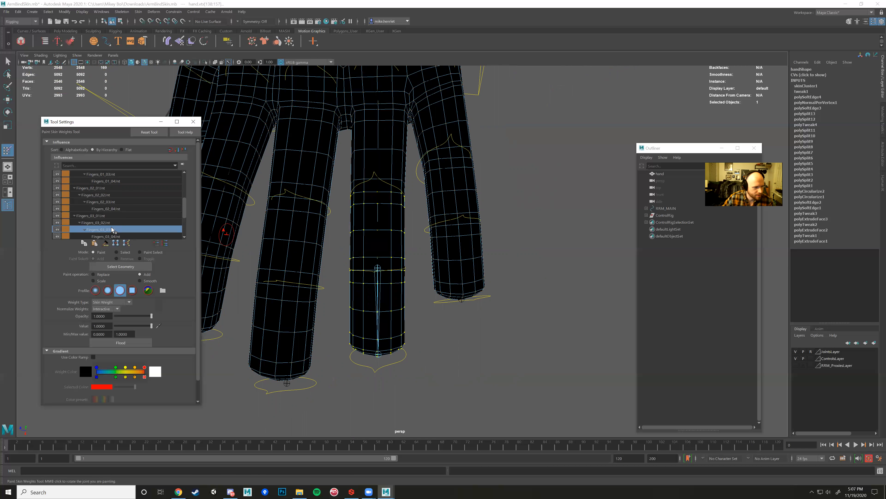
click(109, 223)
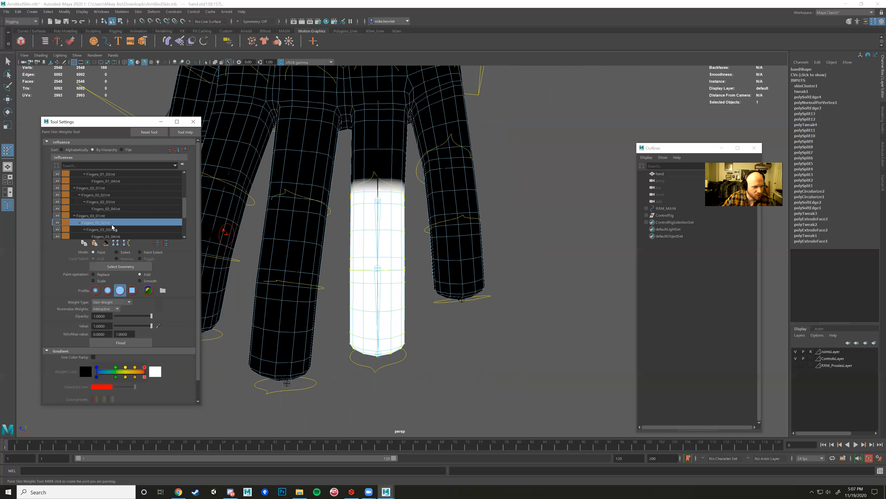
click(110, 229)
alt+drag(328, 252, 362, 287)
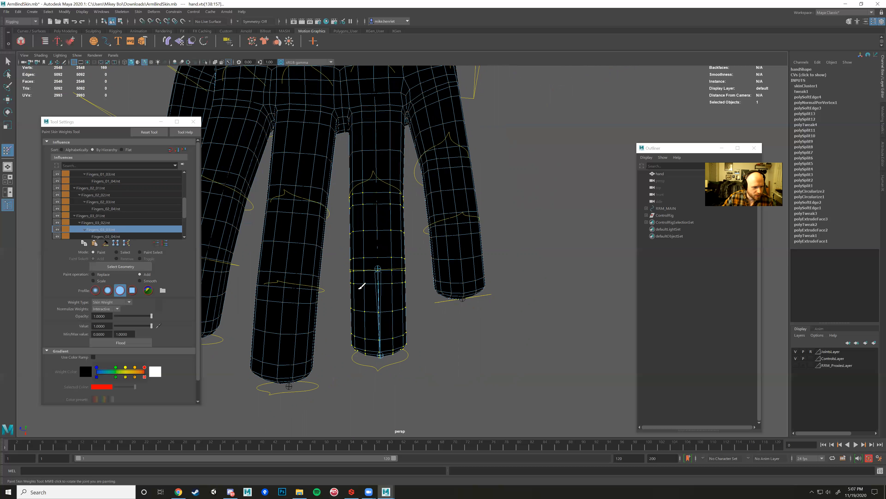
Select the ring finger's vertices from the third joint to the tip and flood them with Fingers_03_03Jnt weight at value 1.
click(122, 254)
alt+drag(349, 245, 321, 238)
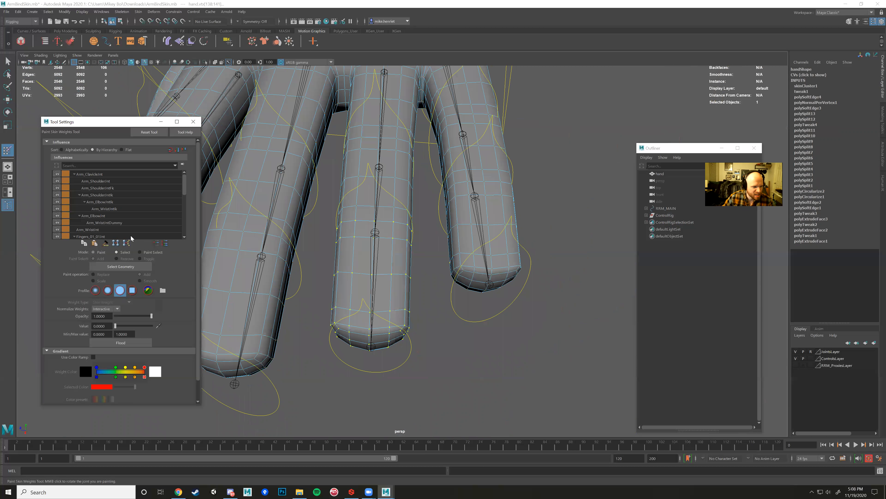
click(94, 252)
scroll(144, 206, down, 5)
click(145, 208)
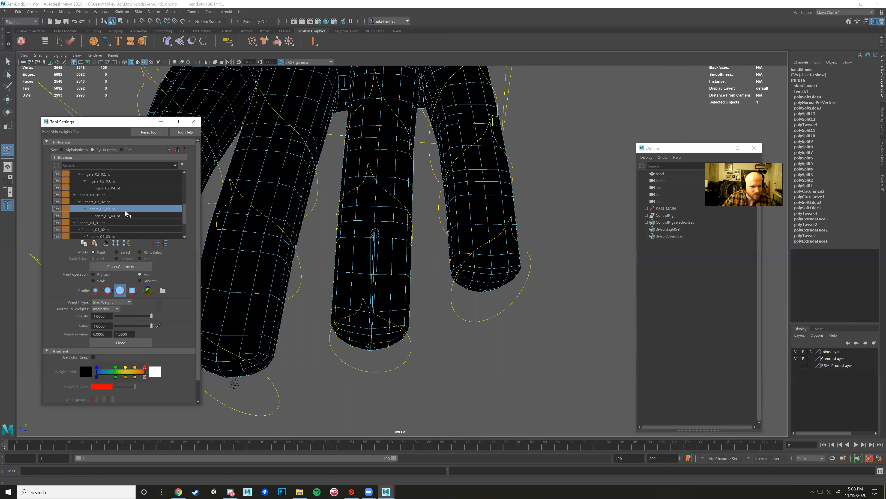
click(111, 215)
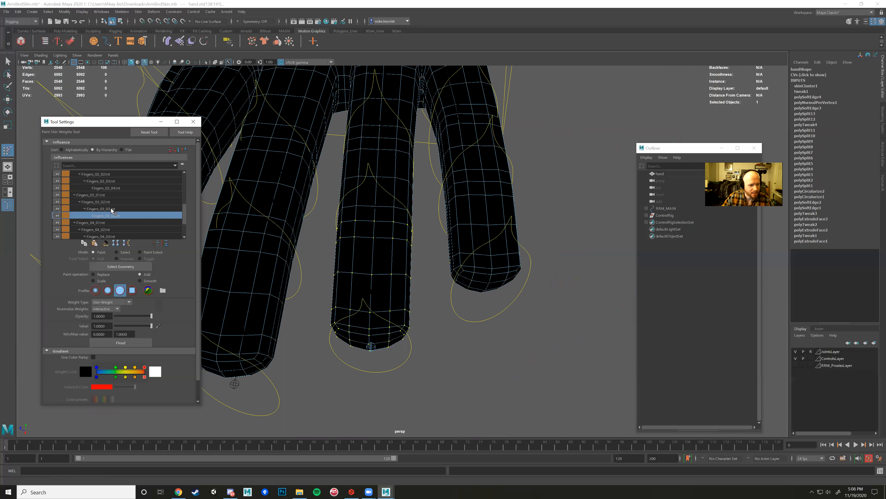
click(112, 209)
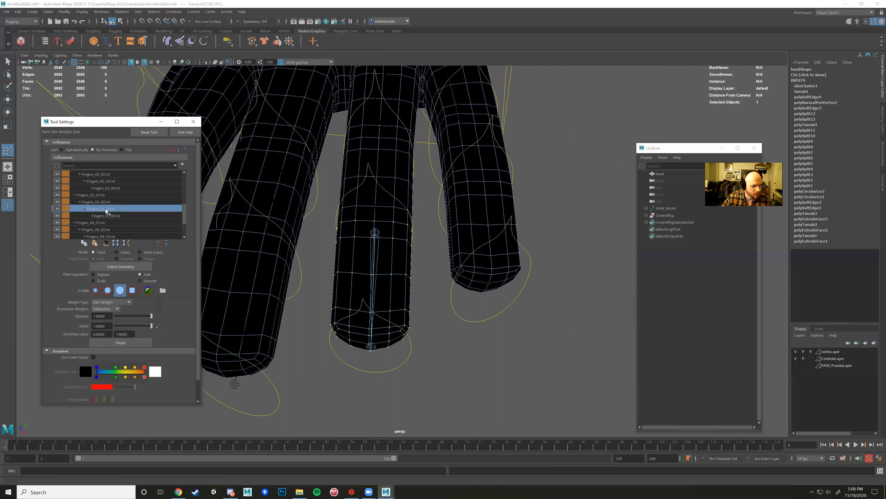
click(124, 343)
scroll(375, 229, down, 3)
alt+drag(374, 230, 445, 236)
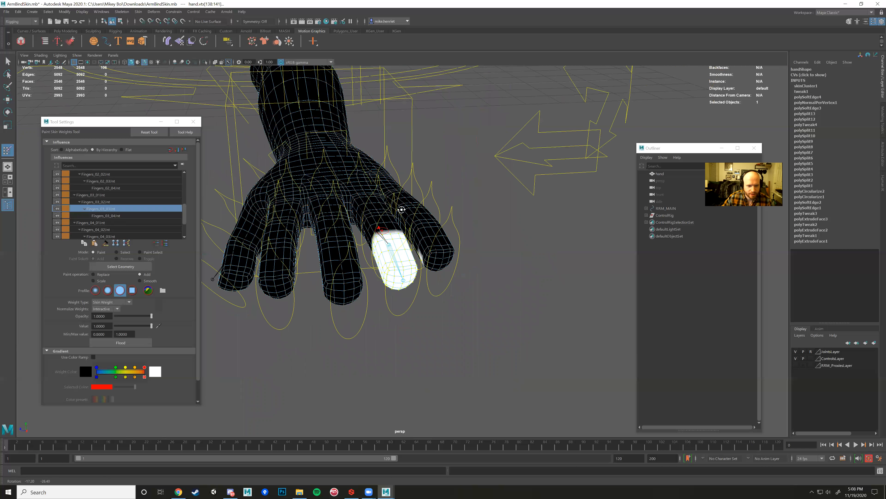
Inspect the little finger up close and undo the stray Fingers_03_03Jnt weight painted near its tip.
scroll(445, 249, up, 6)
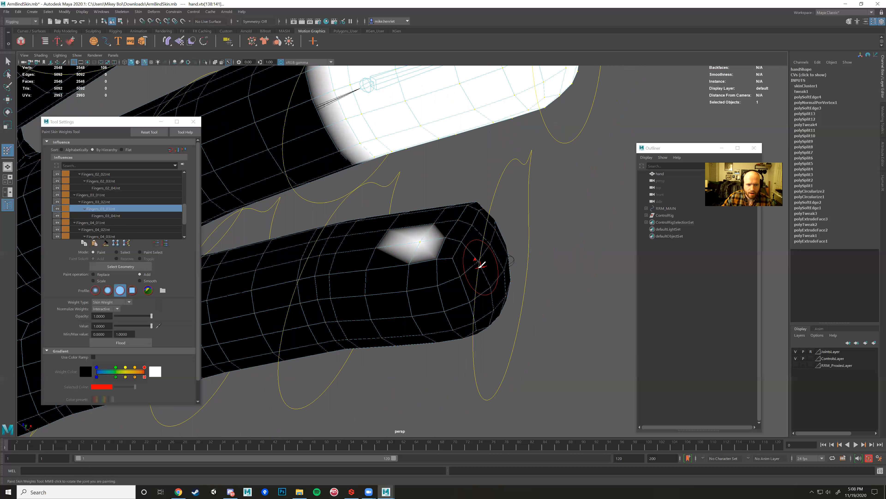
alt+drag(426, 297, 469, 224)
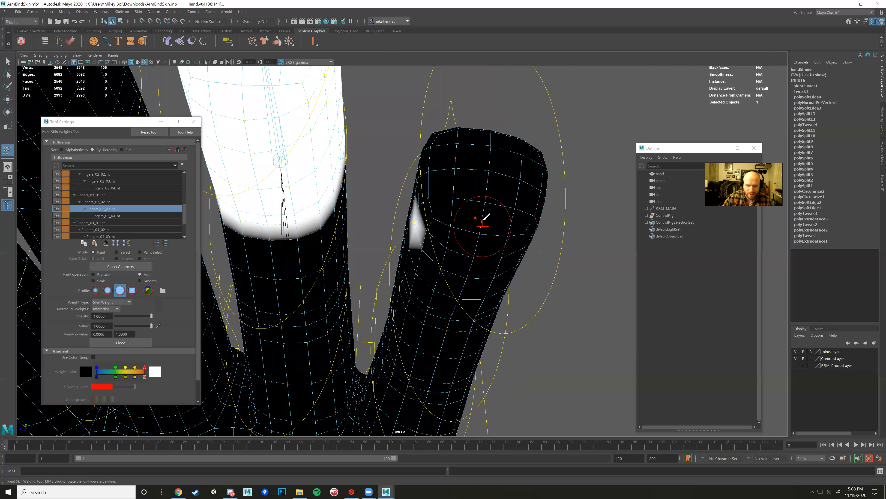
alt+drag(435, 277, 426, 296)
key(ctrl+z)
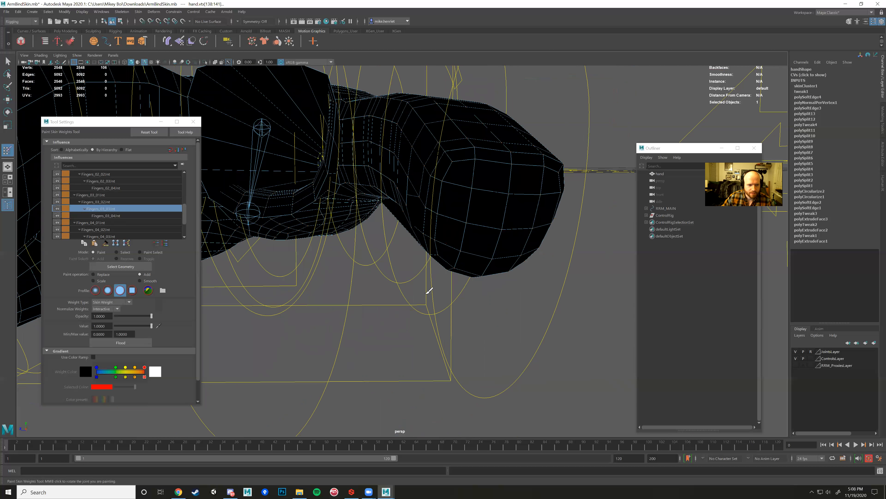
Inspect the ring fingertip under the Fingers_03_02Jnt and Fingers_03_03Jnt influences from several angles.
scroll(426, 294, down, 7)
alt+drag(270, 268, 267, 304)
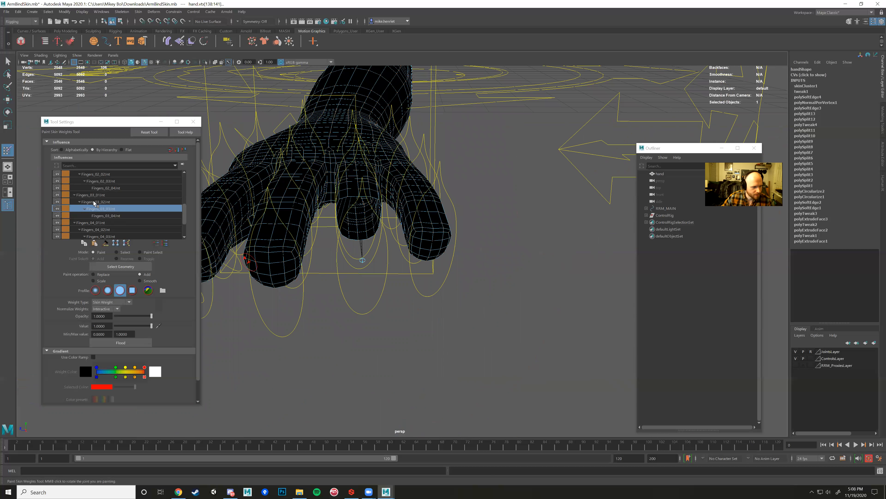
click(95, 203)
alt+drag(225, 233, 225, 267)
click(106, 209)
click(102, 202)
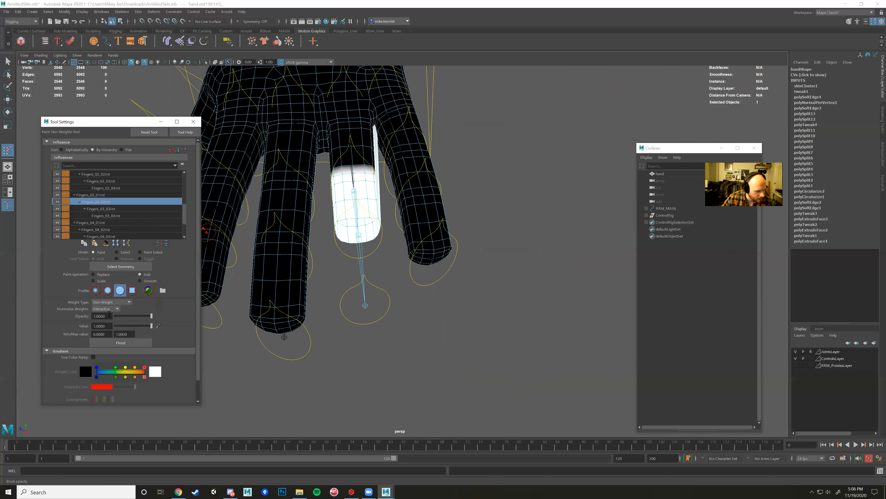
alt+drag(366, 253, 215, 146)
Save the scene as a new version named ArmBindSkin2.
click(6, 12)
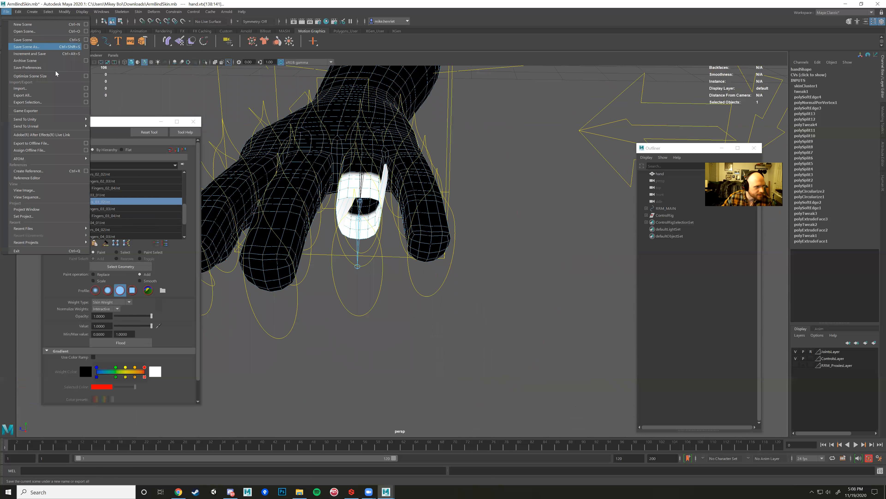
click(21, 39)
click(184, 327)
text(2)
key(Return)
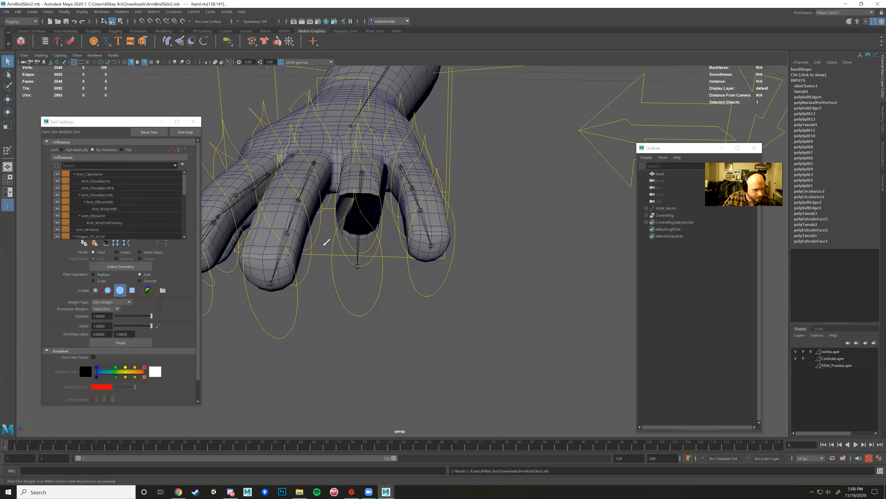
Try to pick a ring finger control for a rotation test, and undo the last change.
mouse_move(330, 240)
alt+mouse_down()
mouse_move(314, 176)
mouse_move(383, 200)
mouse_move(393, 238)
mouse_move(392, 229)
mouse_move(361, 231)
mouse_move(380, 199)
mouse_move(393, 217)
mouse_move(399, 194)
mouse_move(353, 211)
mouse_move(401, 160)
mouse_move(397, 140)
alt+mouse_up()
key(w)
click(388, 197)
key(e)
key(ctrl+z)
Reselect the hand mesh, reactivate Paint Skin Weights and check the Fingers_03_01Jnt and Fingers_03_02Jnt influences on the ring finger.
click(396, 167)
right_drag(396, 140, 386, 190)
alt+drag(386, 190, 384, 167)
scroll(121, 218, down, 5)
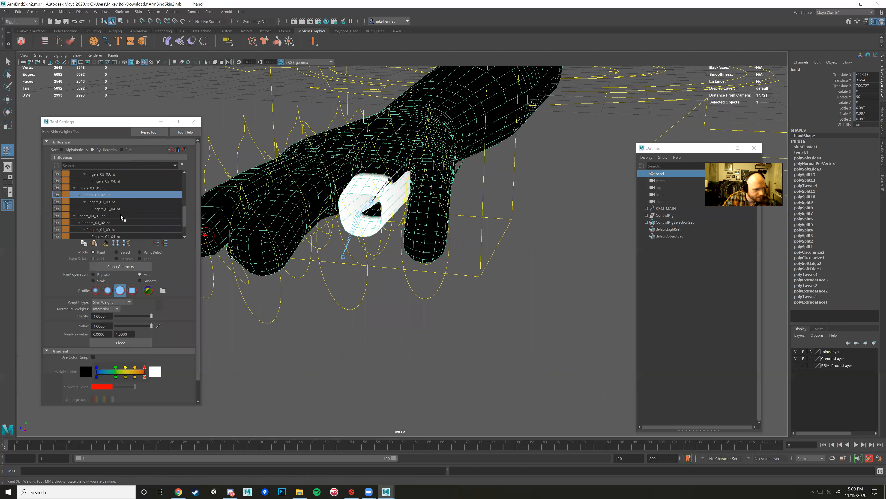
click(99, 189)
click(97, 195)
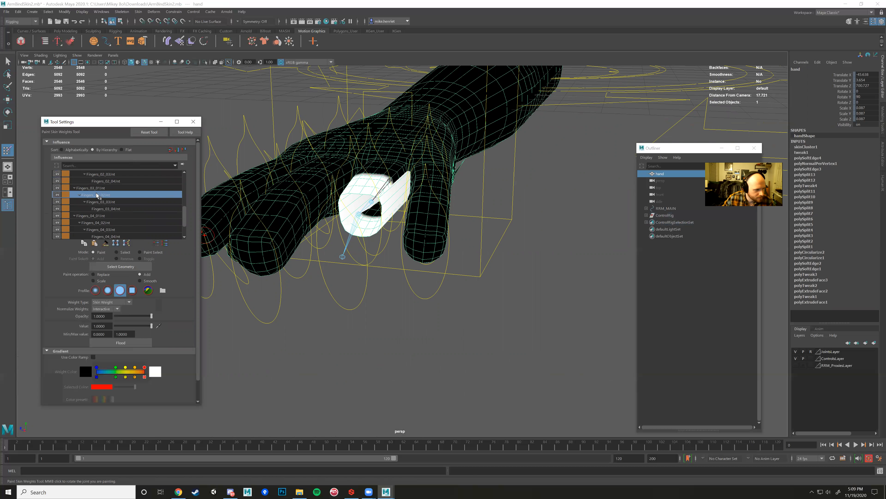
alt+drag(286, 237, 165, 301)
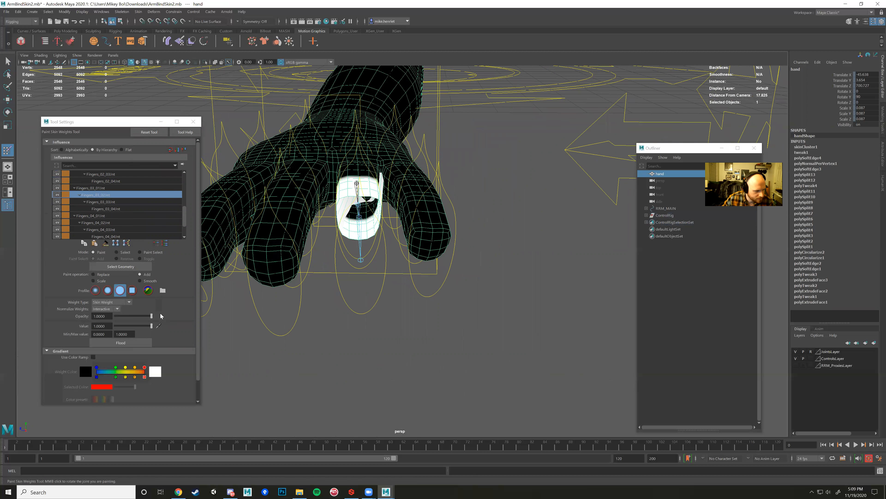
Flood the Fingers_03_02Jnt influence with an Add value of 1, test-rotate Fingers_03_03_Ctrl and undo that rotation.
click(121, 342)
key(e)
alt+drag(323, 283, 352, 258)
click(348, 257)
drag(344, 210, 346, 224)
key(ctrl+z)
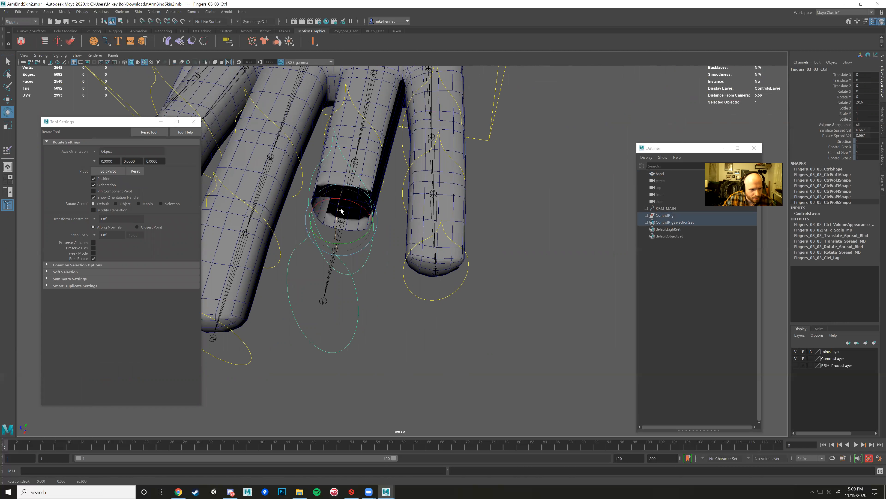
Reactivate Paint Skin Weights on the hand mesh, show it in wireframe and set the tool's mode to Select.
alt+drag(381, 173, 367, 141)
click(367, 141)
right_drag(366, 142, 336, 130)
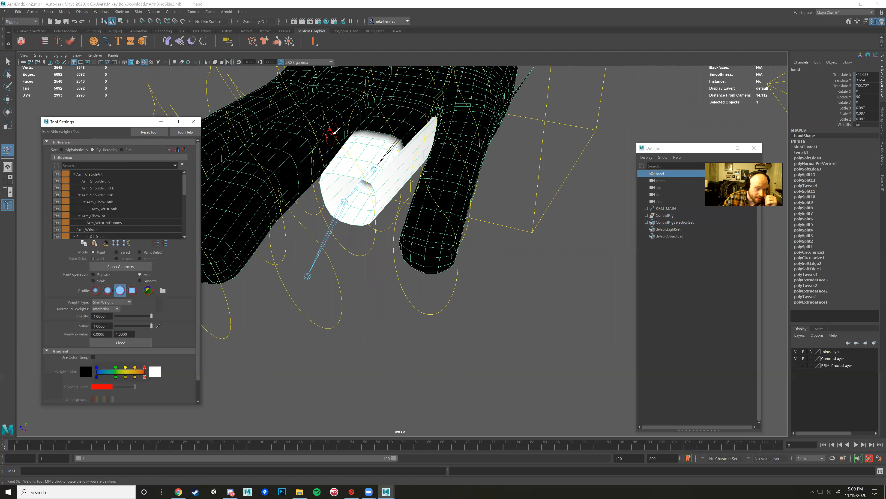
alt+drag(350, 218, 451, 242)
key(4)
alt+drag(423, 212, 486, 242)
click(122, 252)
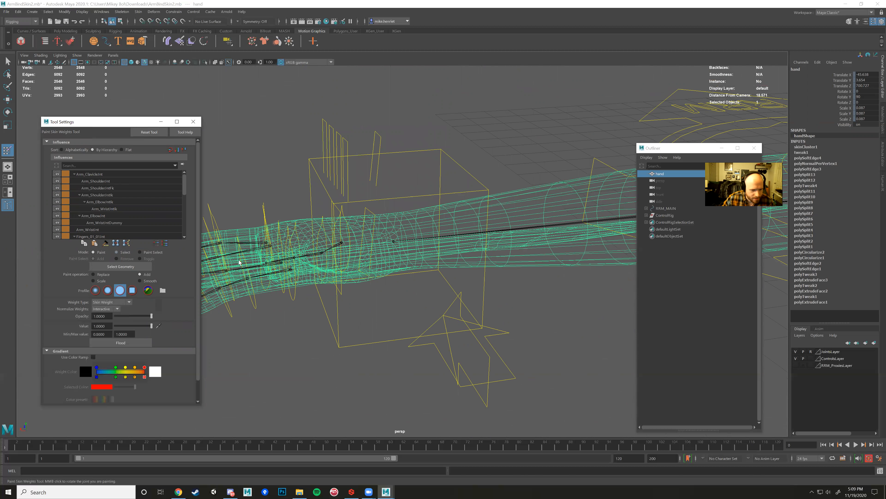
Leave the paint tool, put the hand mesh in vertex mode and select one vertex on the shoulder end cap.
right_click(455, 245)
right_drag(443, 242, 455, 243)
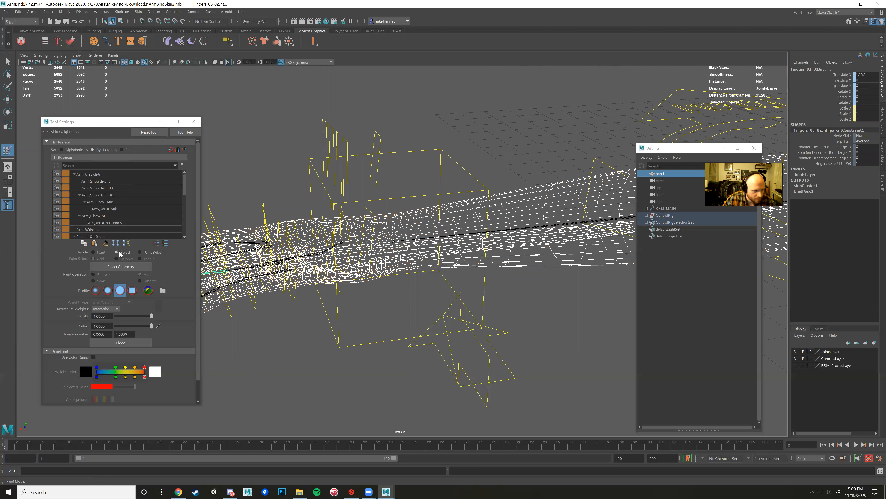
right_drag(474, 199, 475, 201)
key(w)
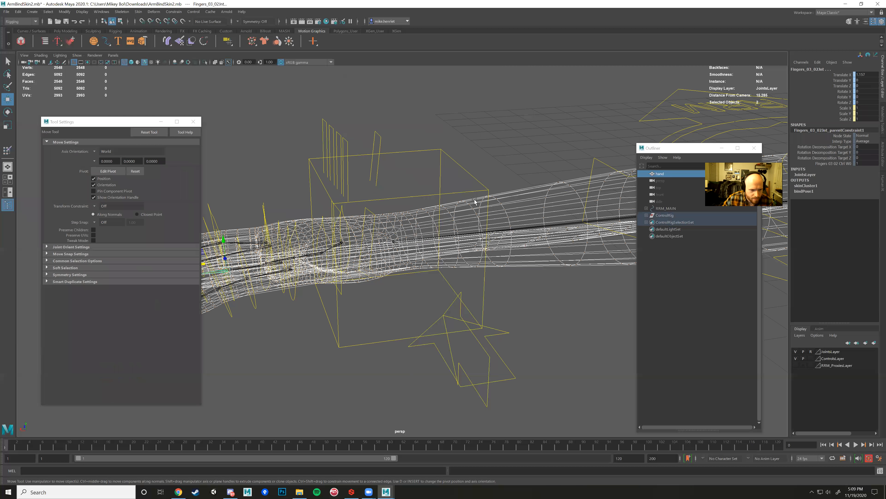
click(469, 204)
mouse_move(450, 239)
alt+mouse_down()
mouse_move(255, 148)
mouse_move(483, 246)
mouse_move(390, 230)
mouse_move(491, 255)
mouse_move(467, 259)
mouse_move(388, 222)
mouse_move(385, 203)
mouse_move(437, 241)
mouse_move(555, 270)
alt+mouse_up()
key(5)
click(554, 269)
alt+drag(459, 244, 341, 241)
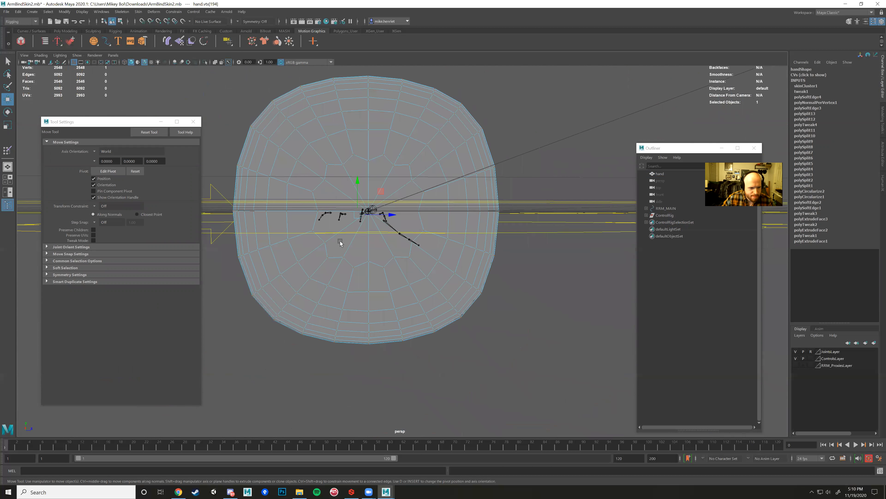
Delete all non-deformer history in the scene.
scroll(340, 242, up, 4)
alt+middle_drag(340, 241, 419, 287)
scroll(414, 281, up, 3)
alt+drag(322, 249, 382, 228)
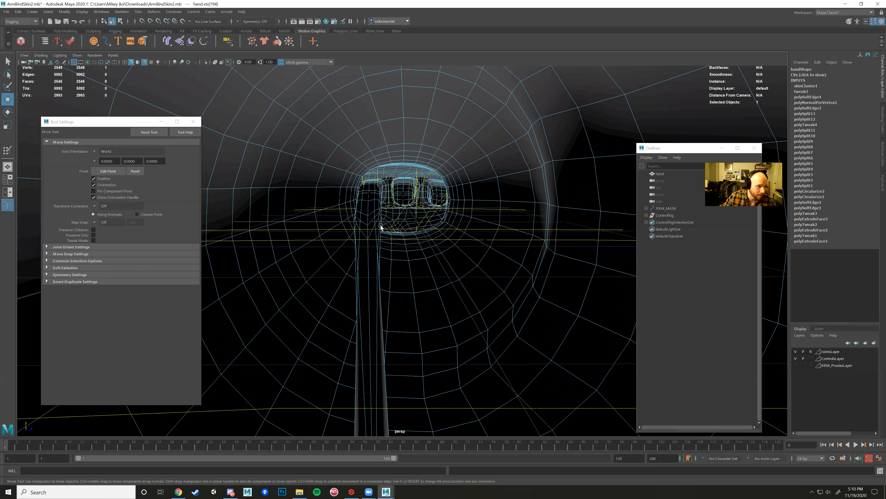
click(18, 12)
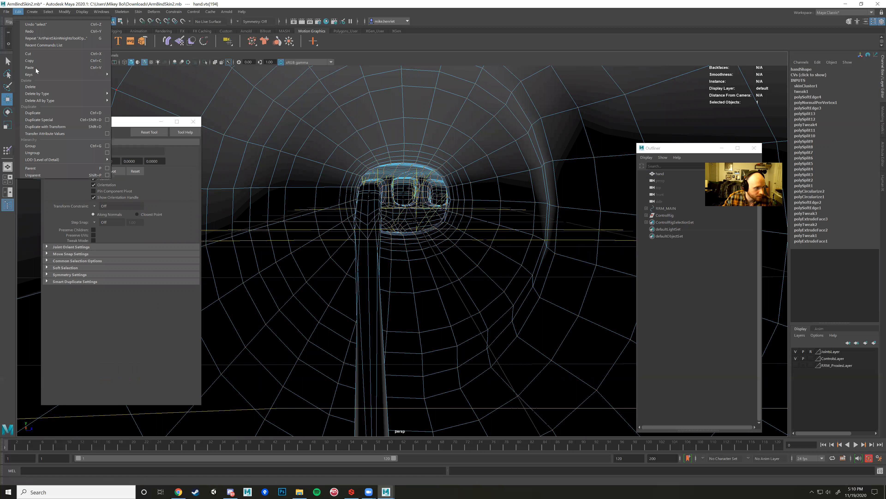
mouse_move(84, 101)
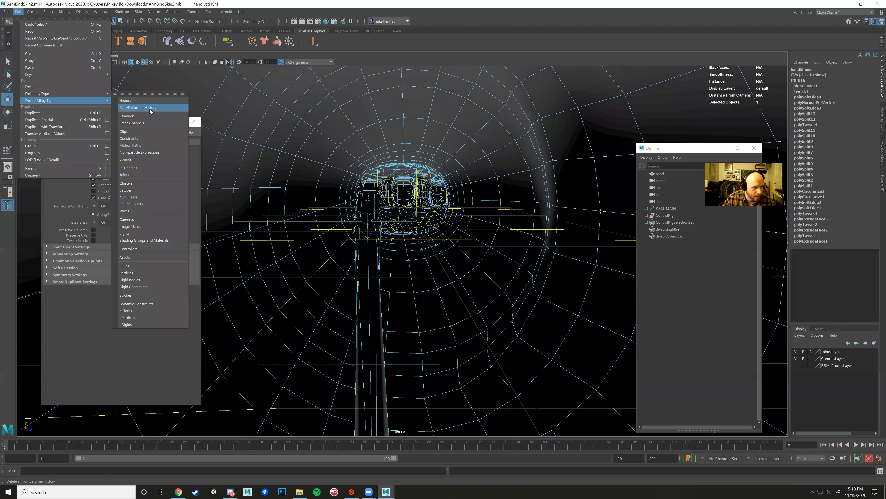
click(144, 108)
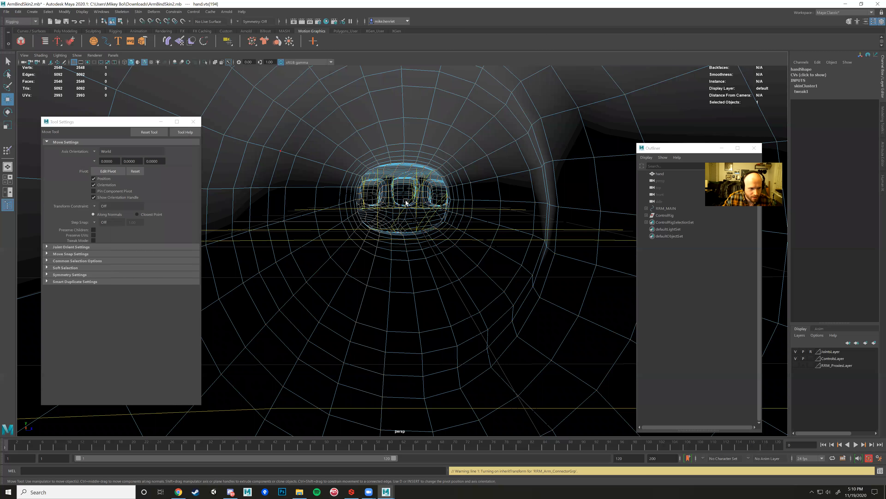
Test-rotate Fingers_03_02_Ctrl to check the ring finger's deformation, and undo the rotation.
scroll(368, 221, down, 2)
alt+drag(368, 221, 420, 225)
alt+right_drag(419, 226, 344, 267)
alt+middle_drag(343, 267, 482, 257)
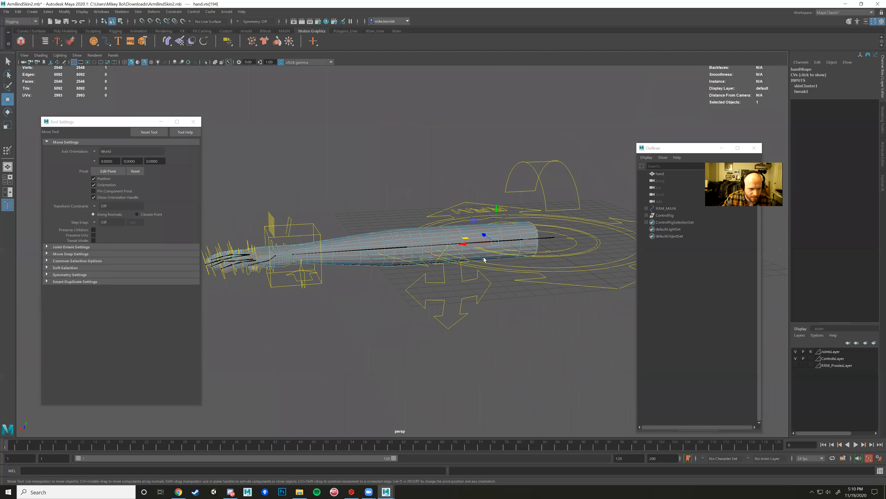
alt+drag(434, 269, 453, 266)
alt+right_drag(453, 265, 440, 257)
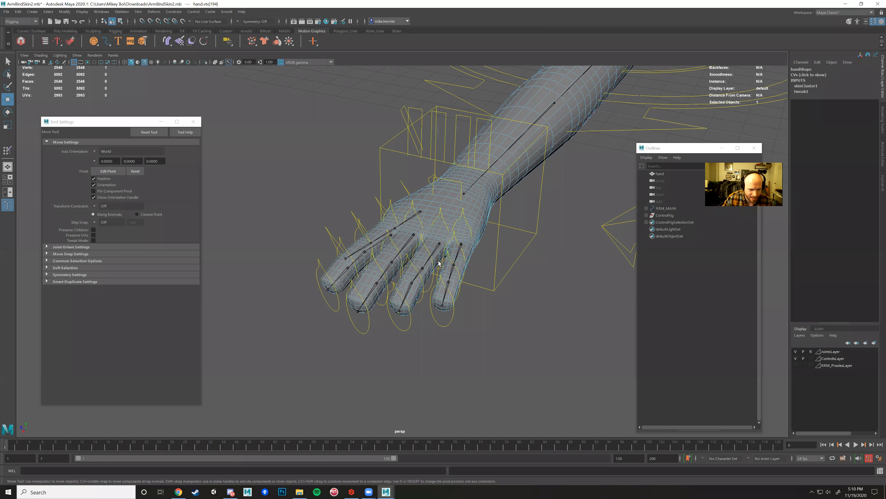
scroll(407, 248, up, 3)
click(383, 265)
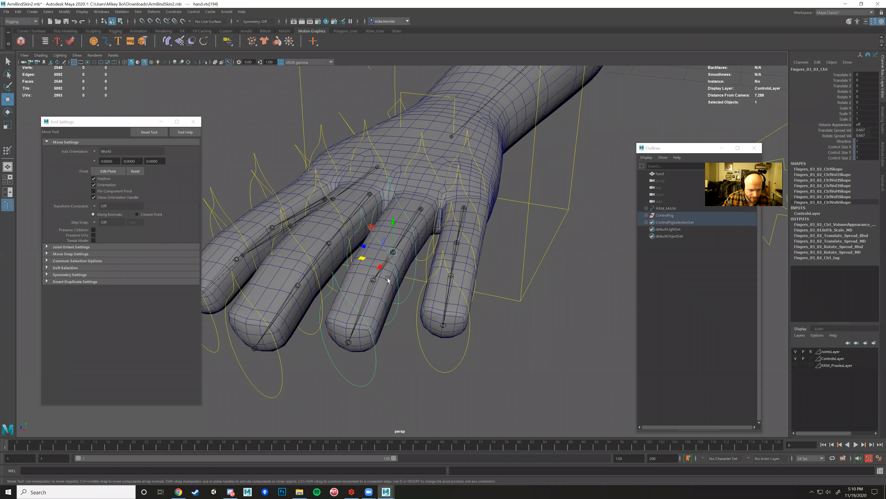
key(e)
drag(381, 241, 407, 252)
click(18, 11)
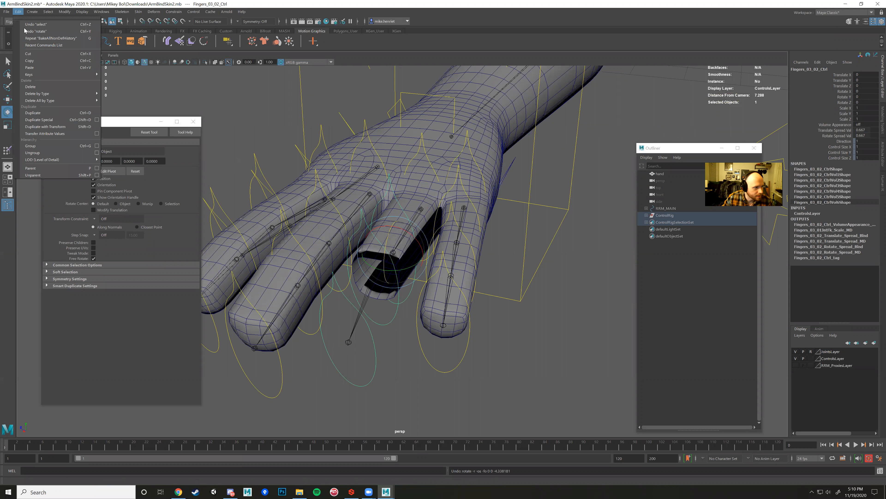
click(216, 138)
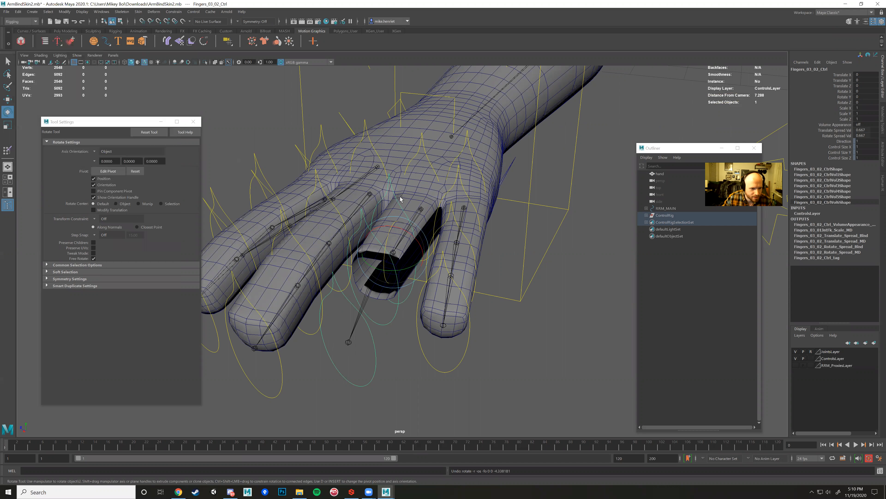
Select the hand mesh and delete all non-deformer history once more.
click(500, 141)
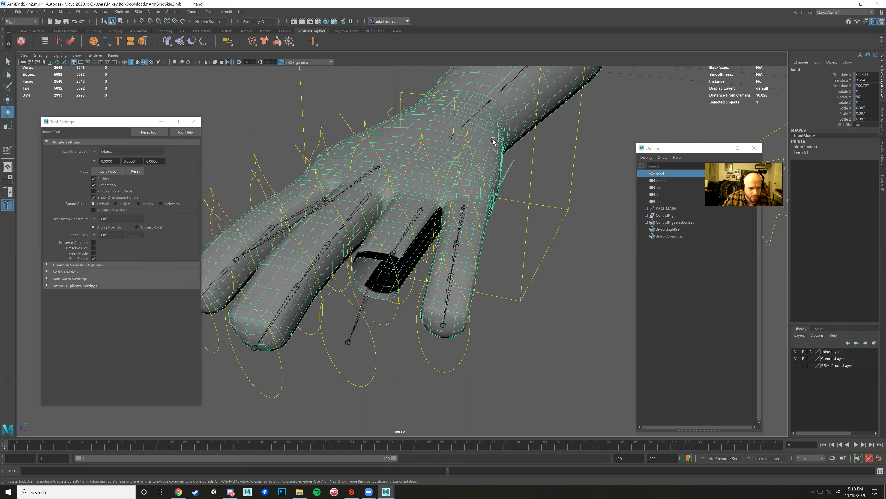
click(28, 12)
mouse_move(77, 100)
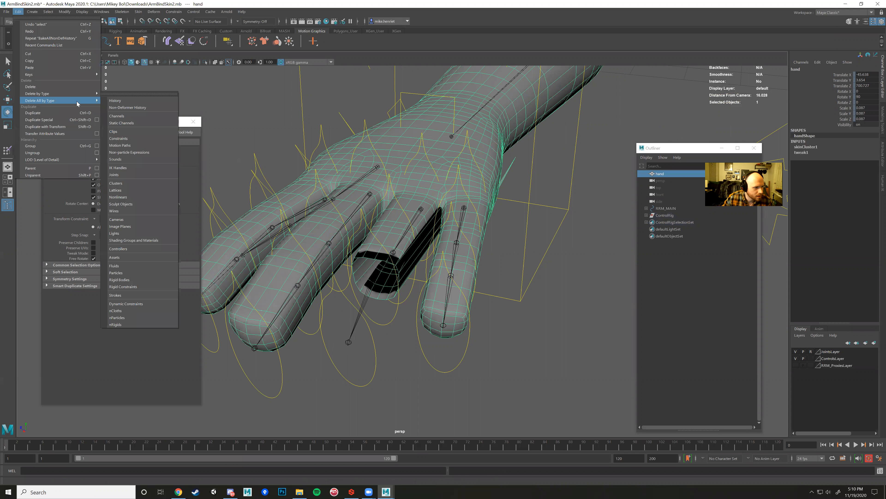
click(129, 109)
In vertex mode, select the stray hand vertex sticking out of the mesh beside the wrist.
alt+drag(438, 186, 360, 252)
alt+middle_drag(360, 253, 397, 224)
alt+right_drag(398, 224, 435, 252)
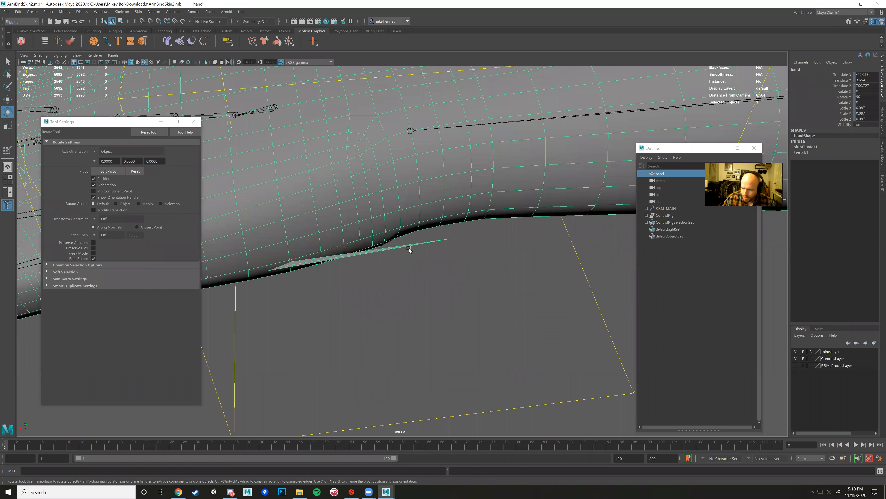
alt+drag(409, 249, 416, 250)
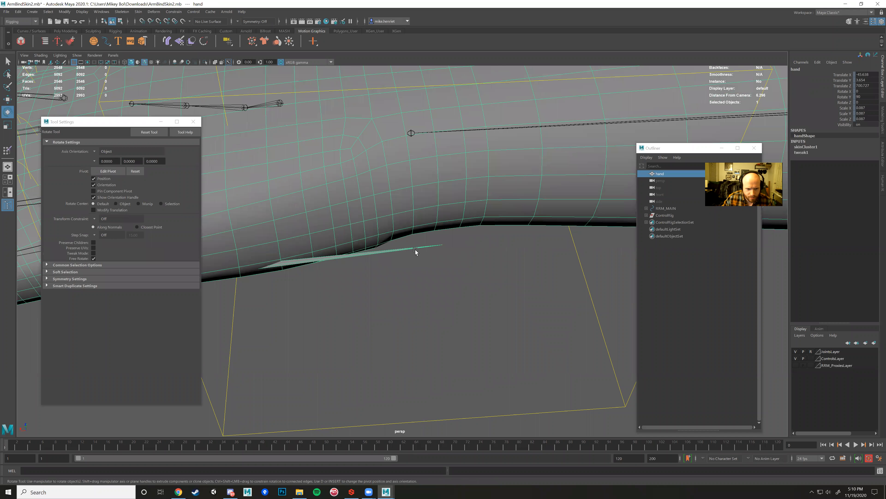
right_drag(414, 250, 375, 248)
drag(430, 240, 469, 266)
scroll(467, 267, down, 5)
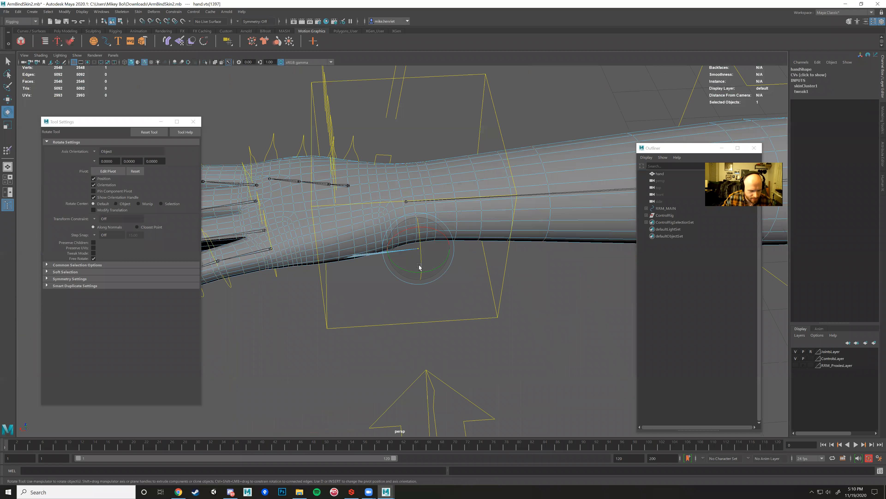
Show the mesh in wireframe and add a cluster of stray ring finger vertices inside the forearm to the selection.
key(4)
alt+drag(369, 250, 422, 269)
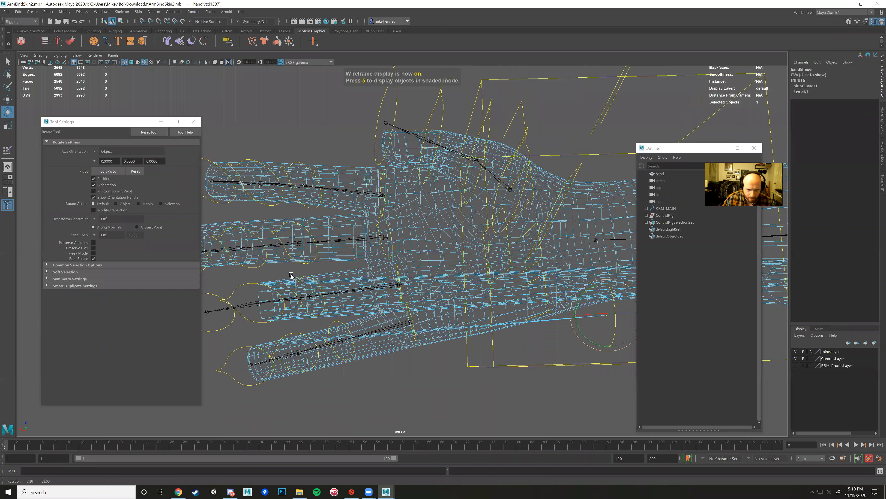
alt+right_drag(399, 272, 421, 260)
mouse_move(413, 245)
alt+mouse_down()
mouse_move(437, 245)
mouse_move(456, 264)
mouse_move(417, 242)
mouse_move(458, 240)
mouse_move(412, 256)
alt+mouse_up()
alt+middle_drag(412, 257, 335, 246)
alt+right_drag(335, 246, 386, 243)
alt+drag(386, 243, 422, 230)
shift+drag(447, 261, 392, 200)
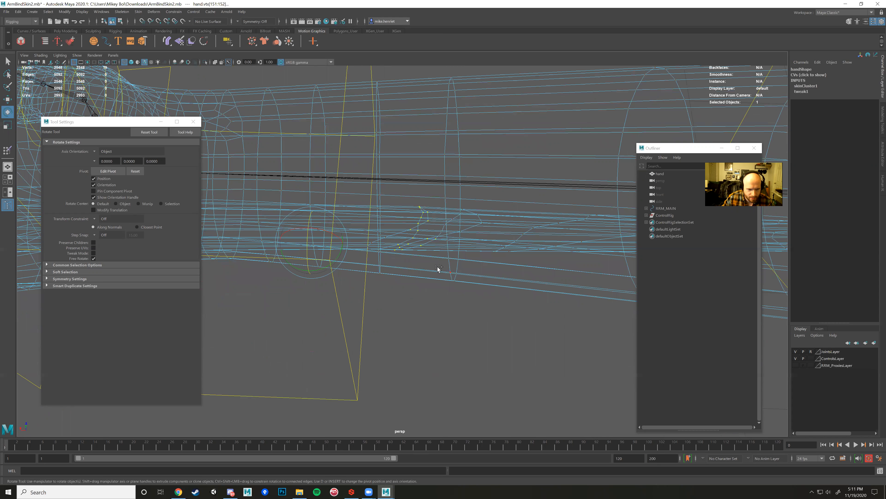
Extend the vertex selection with the remaining stray ring finger vertices along the inside of the arm.
scroll(392, 251, up, 3)
alt+middle_drag(359, 232, 390, 261)
alt+drag(390, 261, 329, 249)
alt+middle_drag(356, 255, 390, 346)
alt+drag(388, 261, 370, 170)
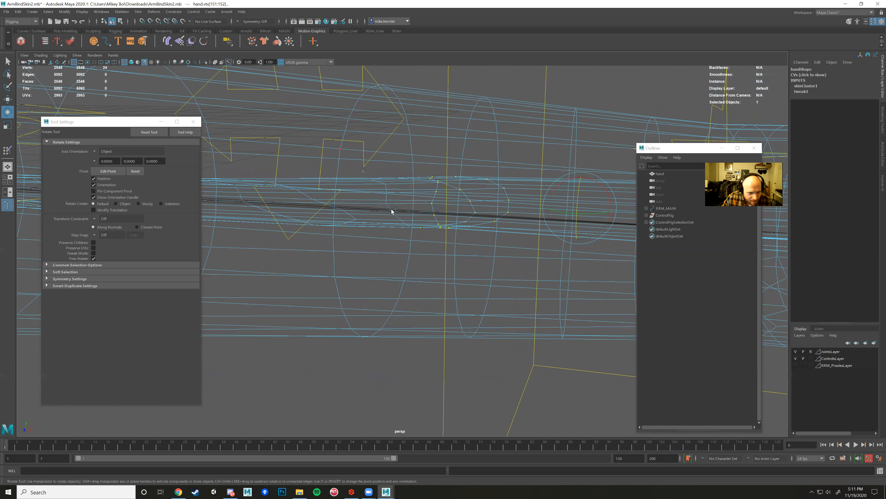
alt+drag(405, 236, 452, 223)
shift+click(392, 233)
shift+click(404, 240)
shift+click(480, 222)
shift+click(448, 214)
shift+click(430, 205)
shift+click(402, 201)
shift+drag(325, 226, 324, 226)
shift+drag(285, 198, 305, 217)
alt+drag(306, 219, 444, 276)
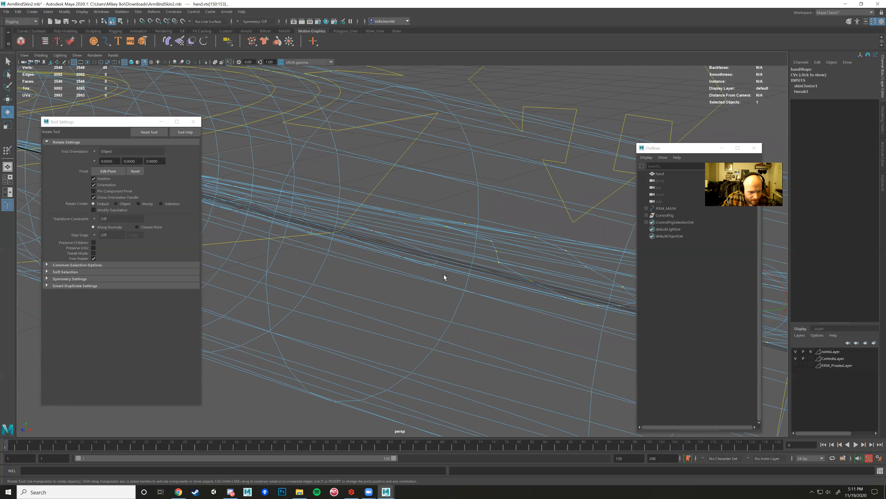
alt+drag(400, 249, 439, 265)
shift+drag(383, 214, 399, 239)
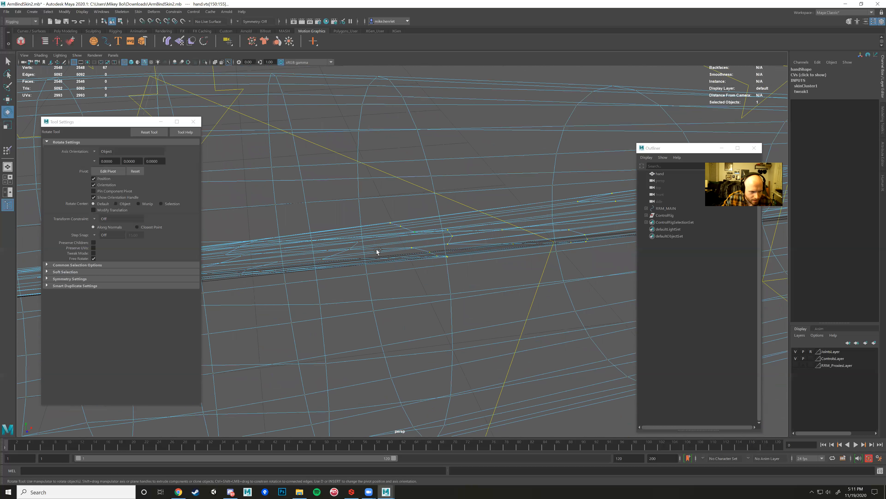
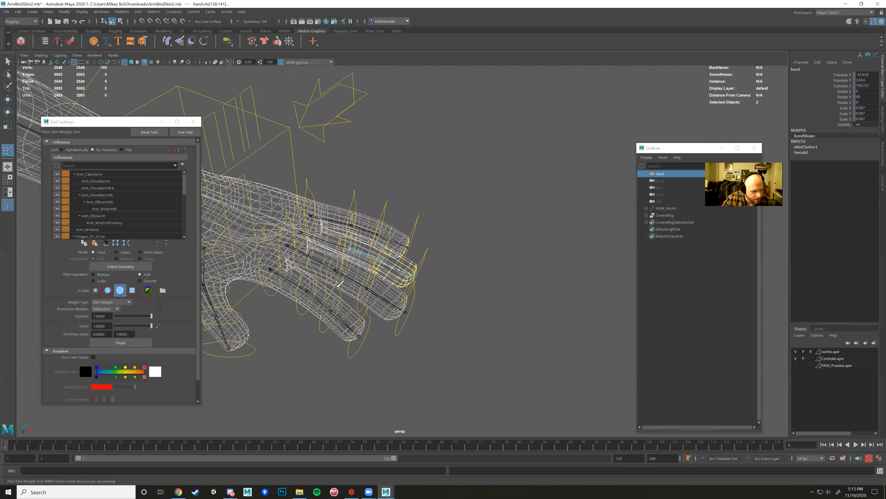
Choose a finger joint influence for the selected ring finger vertices in Paint Skin Weights, and clear the selection.
scroll(118, 210, down, 3)
click(118, 222)
mouse_move(314, 196)
alt+mouse_down()
mouse_move(332, 188)
mouse_move(343, 204)
alt+mouse_up()
key(w)
alt+drag(387, 222, 466, 257)
click(466, 257)
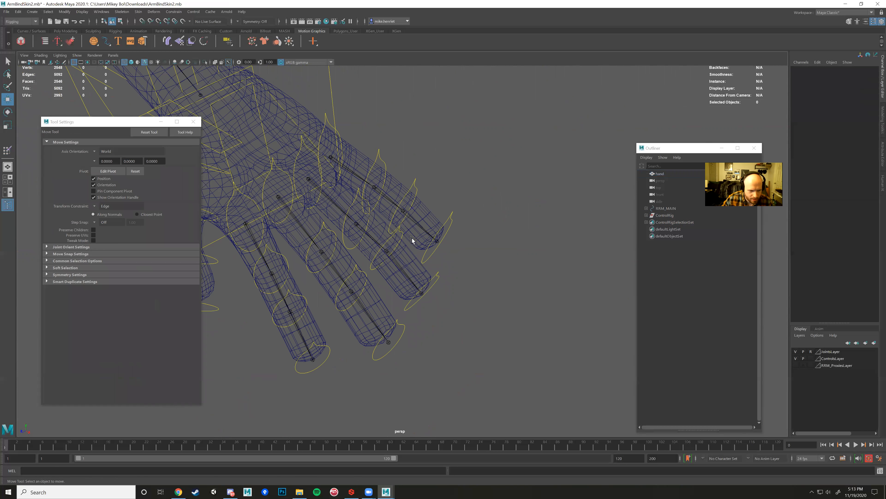
Test the ring finger by rotating Fingers_03_03_Ctrl in shaded display, and select Fingers_03_02_Ctrl.
click(403, 237)
click(402, 237)
key(e)
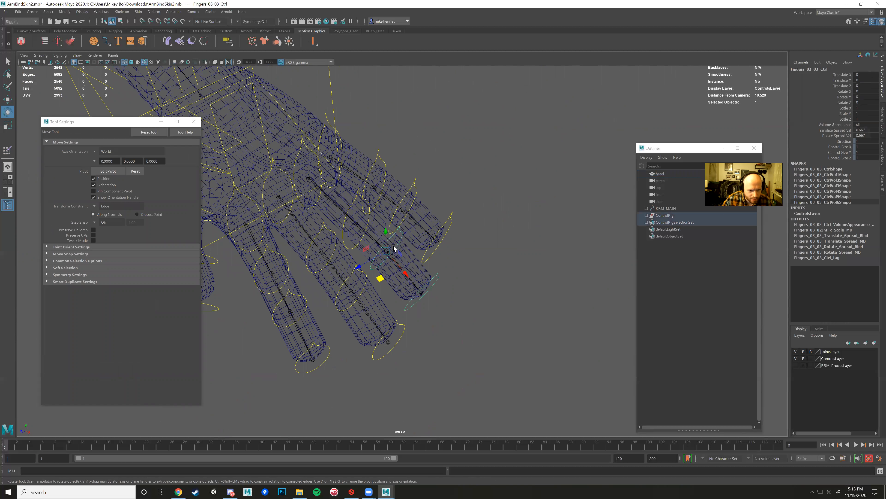
mouse_move(397, 248)
mouse_down()
mouse_move(402, 263)
mouse_move(386, 266)
mouse_move(371, 246)
mouse_move(374, 259)
mouse_up()
key(5)
scroll(402, 263, up, 3)
click(363, 246)
alt+drag(433, 255, 444, 249)
scroll(444, 250, down, 2)
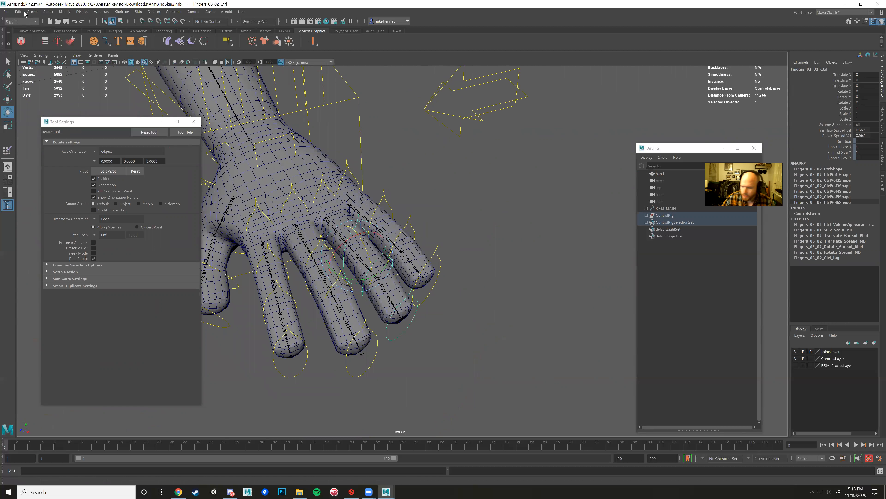
Inspect the ring fingertip's underside up close, check the whole arm in wireframe and save the scene.
alt+drag(288, 143, 404, 150)
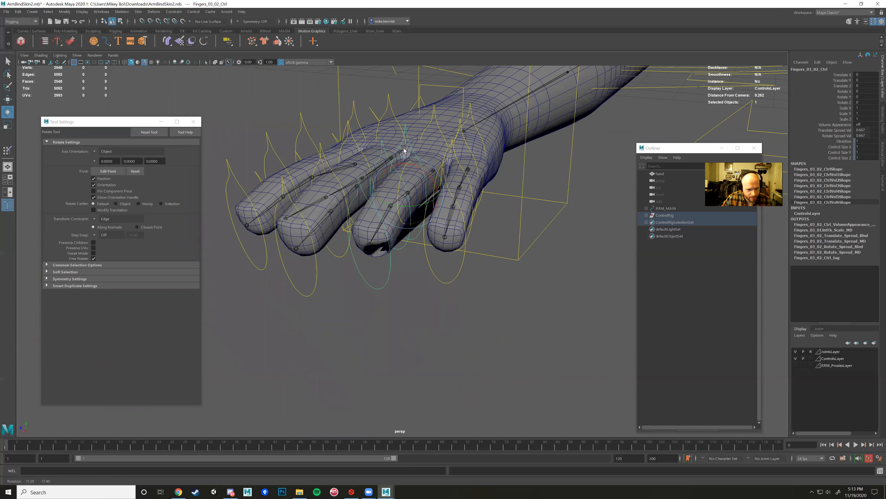
scroll(418, 184, up, 2)
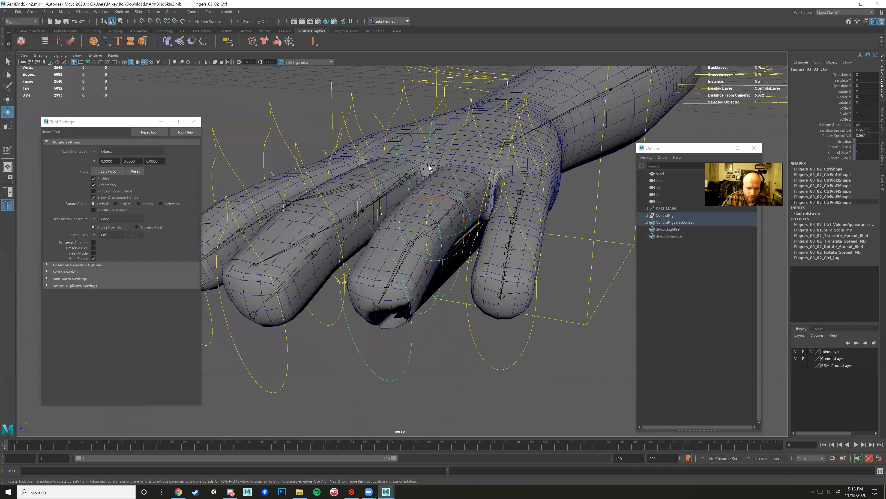
alt+drag(382, 229, 387, 228)
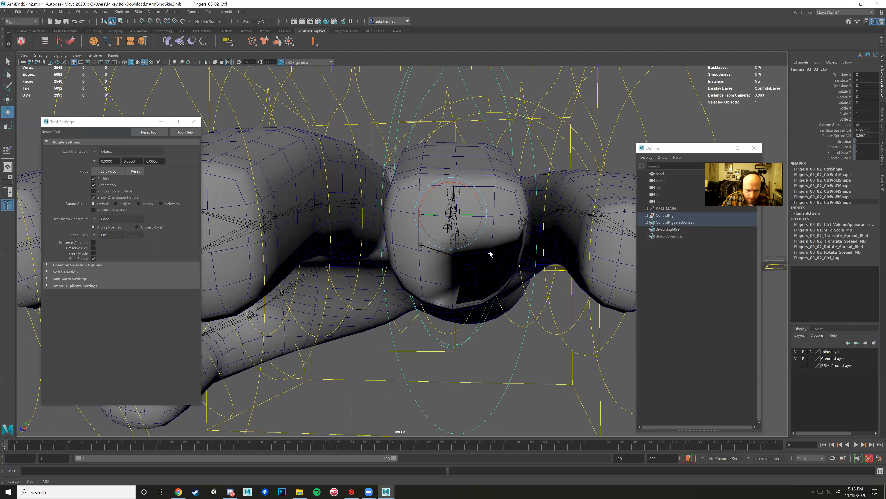
alt+right_drag(488, 252, 465, 244)
scroll(458, 239, up, 5)
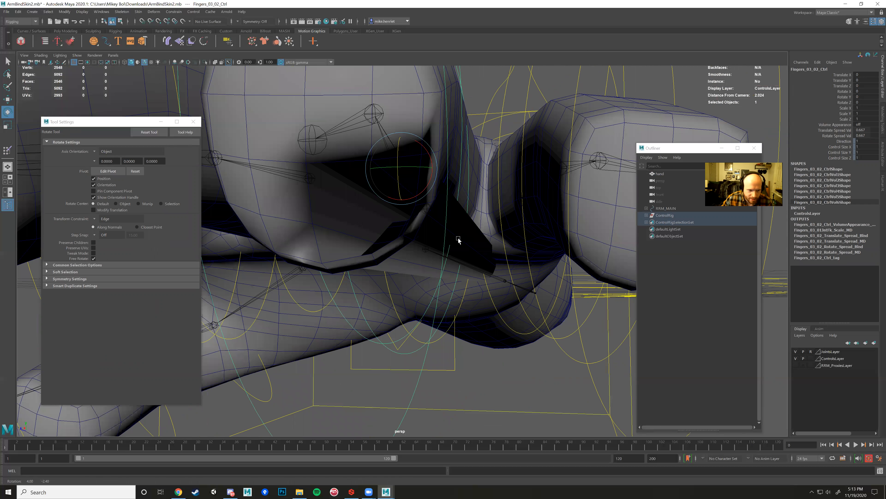
key(4)
alt+drag(454, 238, 412, 182)
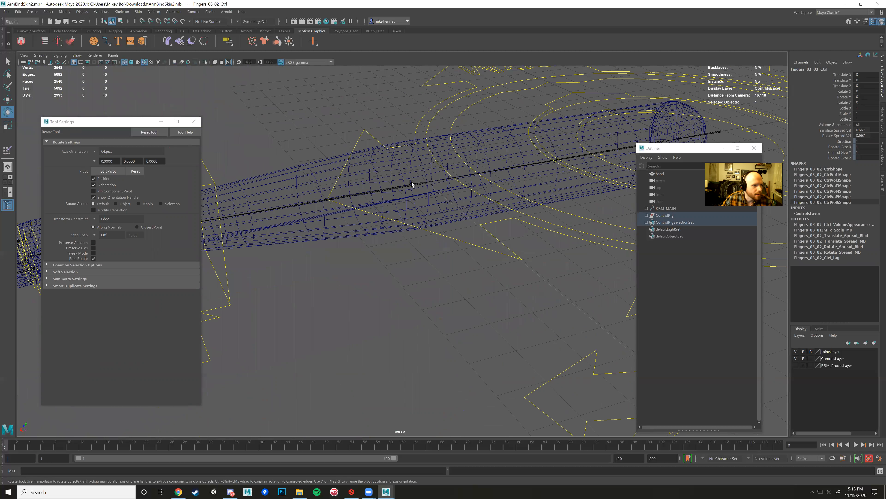
key(f)
key(ctrl+s)
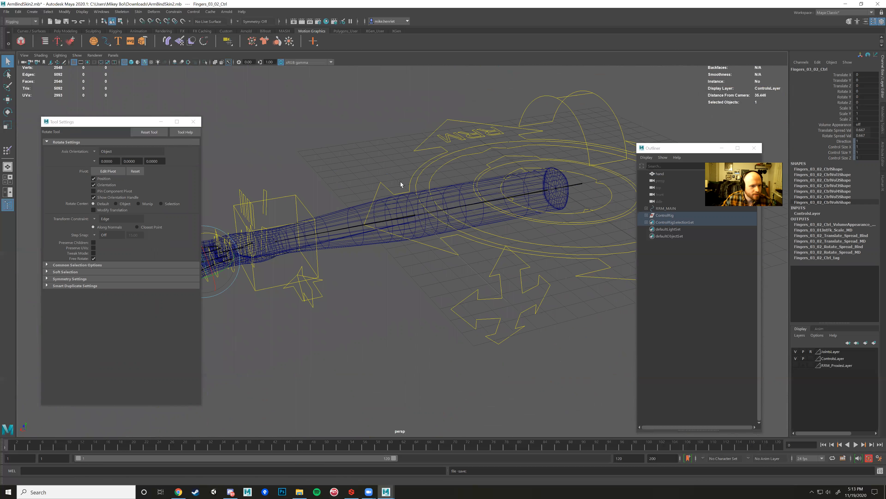
Select the stray vertex on the forearm part of the hand mesh in wireframe.
scroll(407, 250, up, 5)
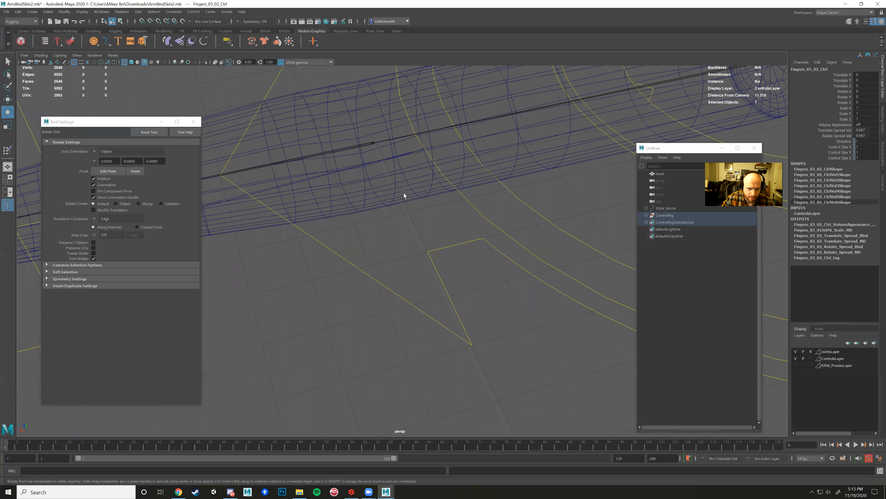
alt+drag(404, 194, 399, 226)
right_drag(399, 227, 353, 225)
click(427, 216)
alt+middle_drag(296, 235, 562, 171)
alt+middle_drag(364, 247, 571, 171)
alt+drag(363, 231, 376, 226)
alt+drag(480, 158, 468, 188)
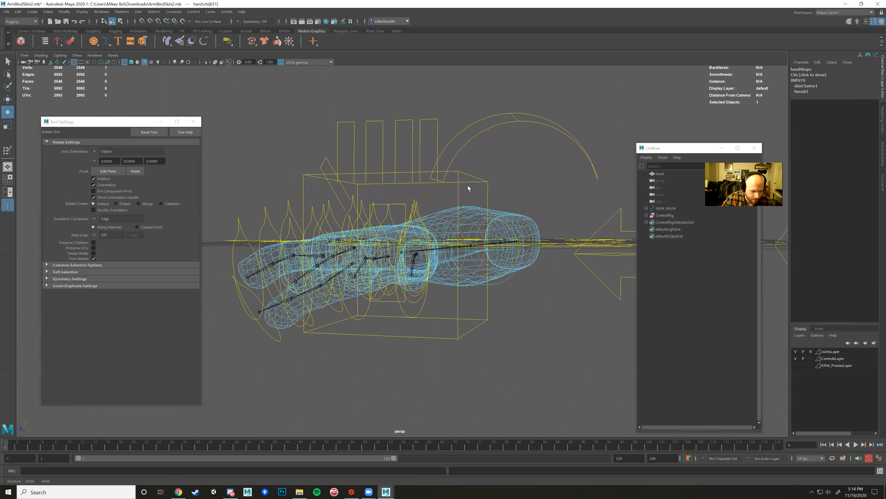
alt+middle_drag(476, 191, 358, 295)
alt+middle_drag(485, 245, 344, 351)
alt+middle_drag(521, 240, 389, 348)
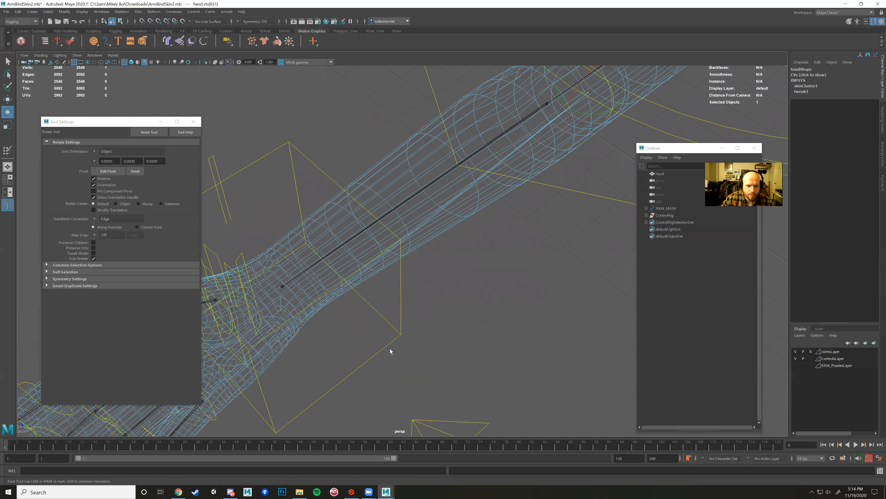
alt+middle_drag(499, 171, 400, 246)
Flood the selected stray vertex with the ring finger's Fingers_03_02 joint influence, using Add at value 1 in Paint Skin Weights.
right_drag(492, 173, 469, 162)
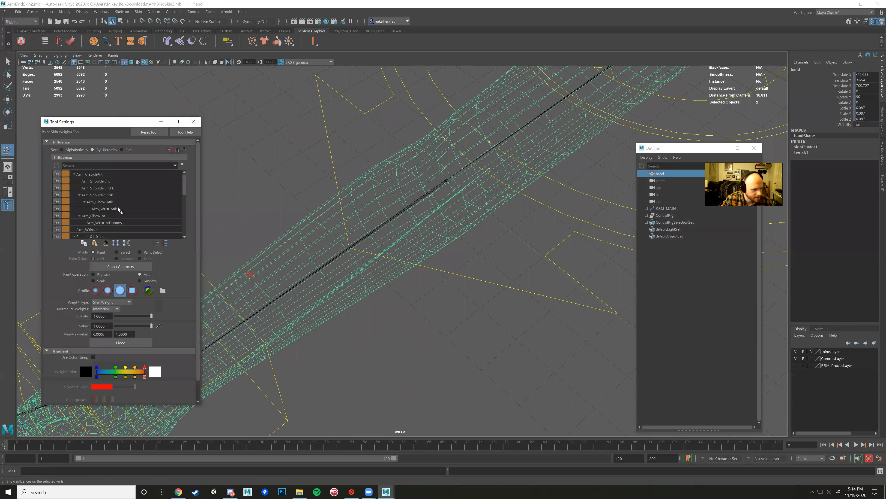
click(118, 237)
scroll(123, 230, down, 5)
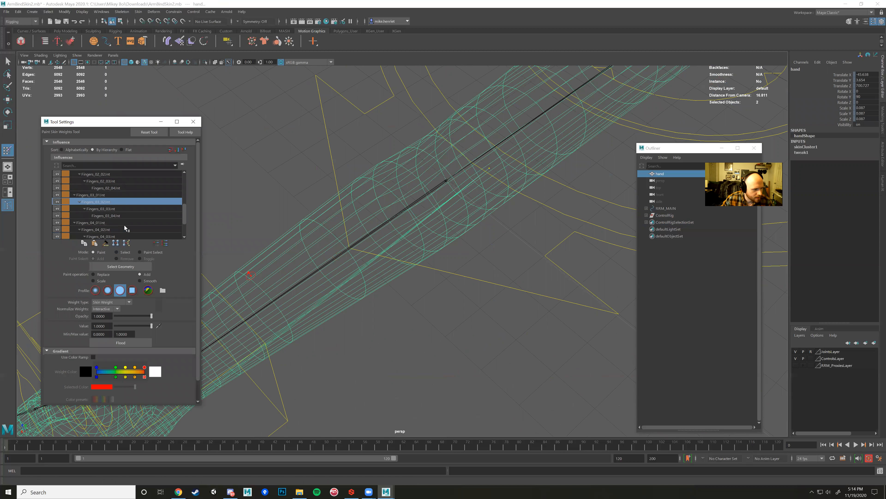
alt+middle_drag(334, 222, 399, 192)
click(139, 344)
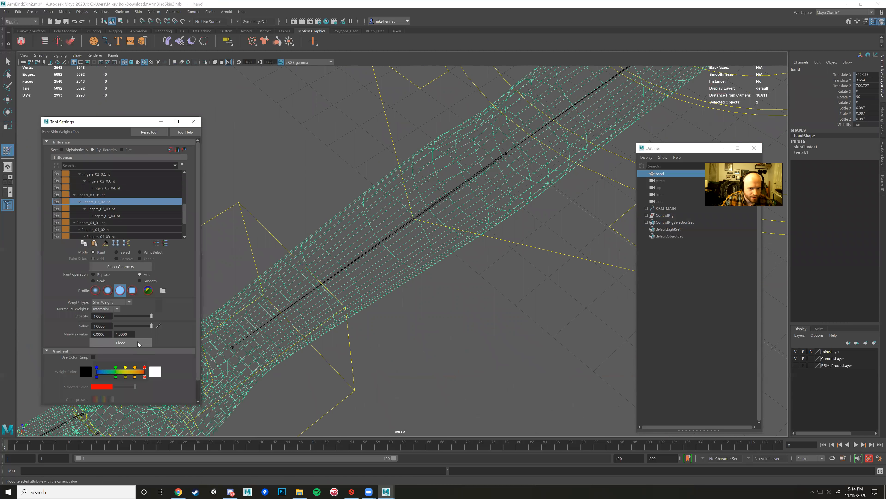
alt+middle_drag(420, 244, 489, 181)
alt+middle_drag(430, 287, 522, 184)
alt+middle_drag(417, 214, 530, 174)
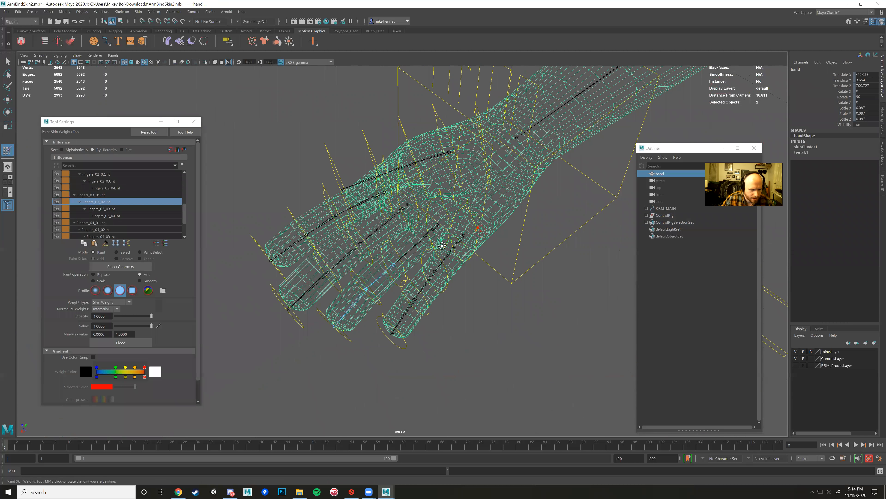
Leave weight painting, deselect the hand mesh in object mode and delete all non-deformer history.
alt+drag(437, 228, 282, 152)
key(w)
right_click(350, 209)
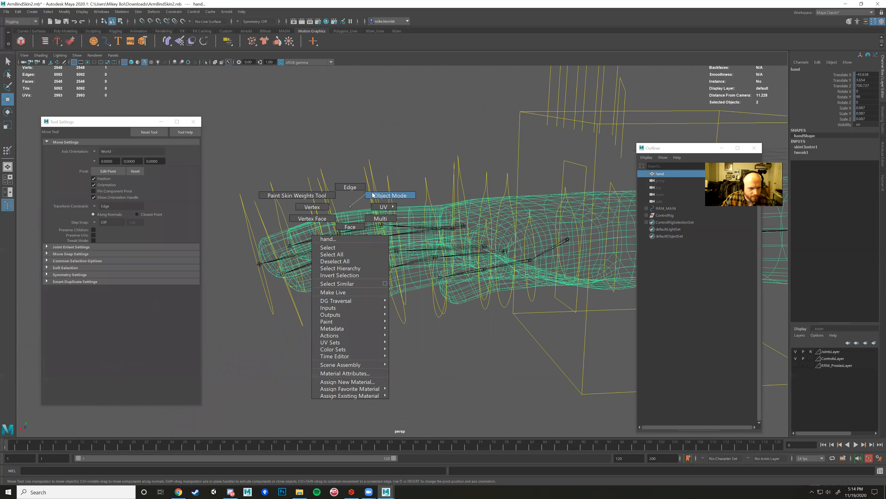
click(275, 139)
click(18, 11)
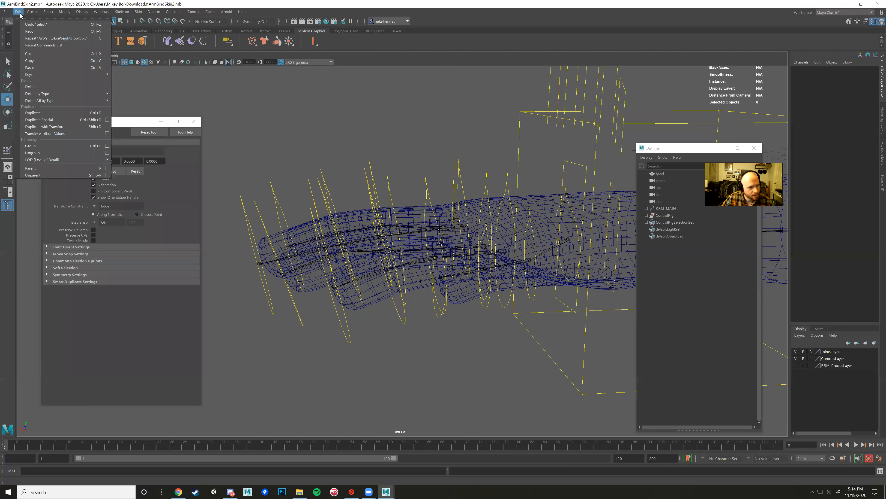
mouse_move(68, 103)
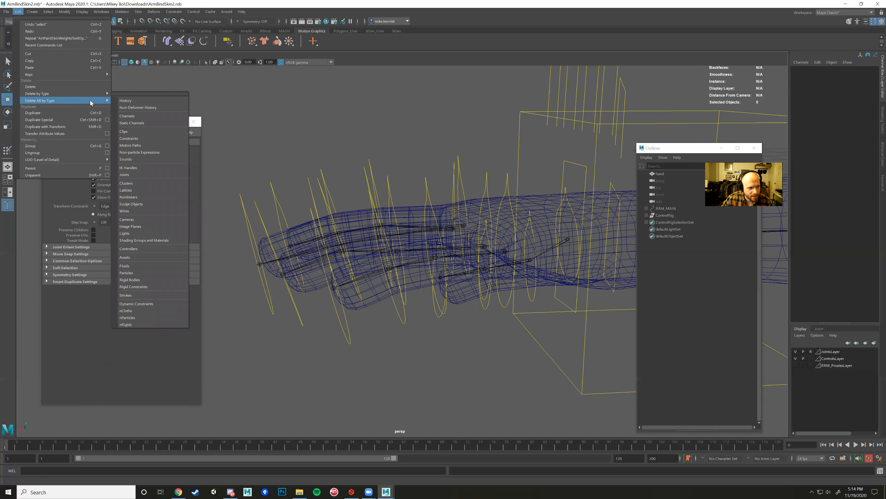
click(140, 107)
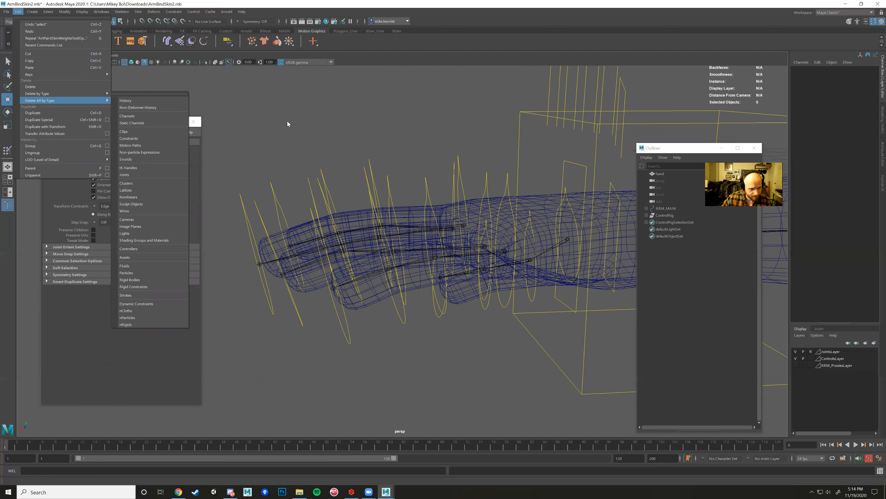
Test the ring fingertip deformation by rotating Fingers_03_03_Ctrl in shaded display, and undo the rotation.
alt+drag(295, 153, 371, 201)
alt+drag(354, 155, 348, 244)
click(379, 227)
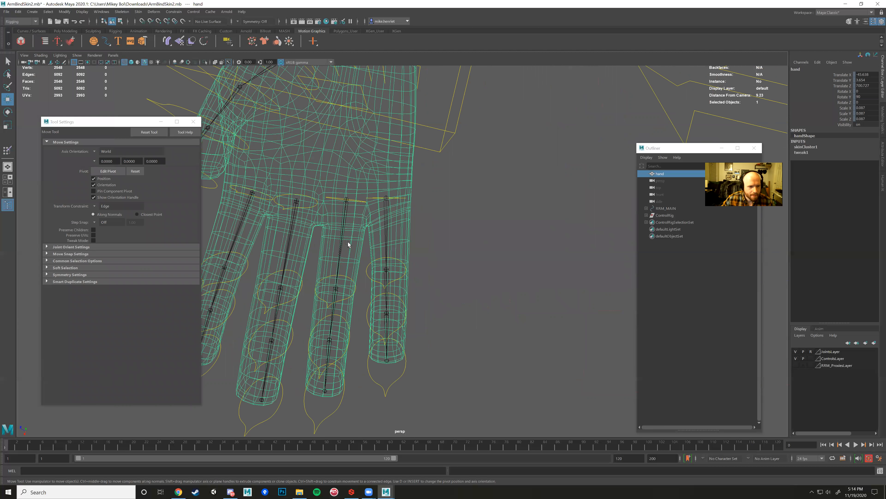
right_click(363, 224)
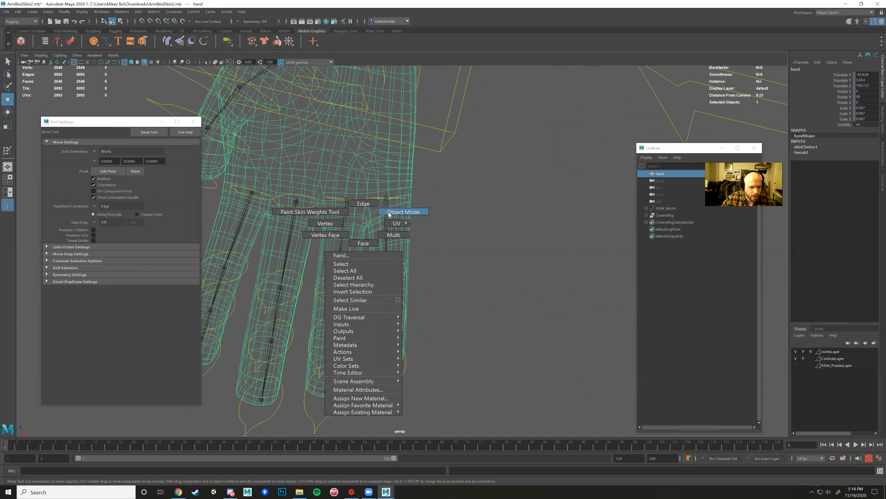
mouse_move(363, 224)
alt+mouse_down()
mouse_move(392, 210)
mouse_move(396, 222)
alt+mouse_up()
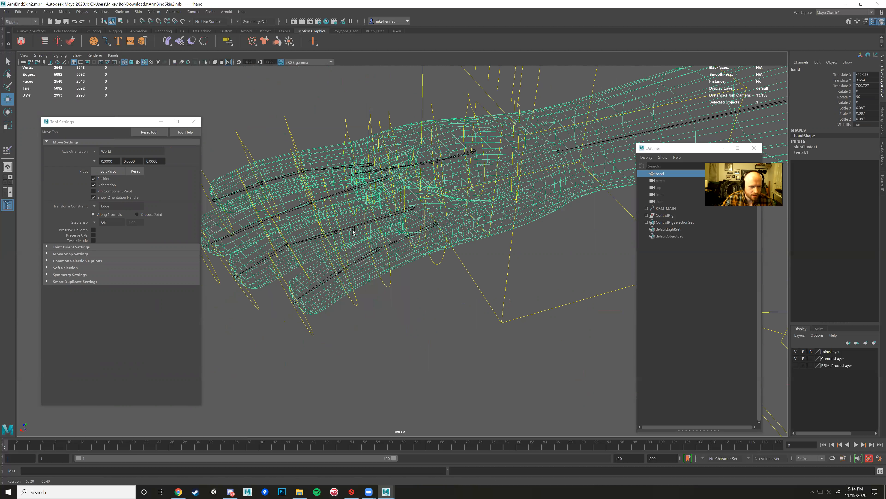
key(5)
scroll(471, 245, up, 5)
alt+drag(432, 284, 430, 282)
click(427, 283)
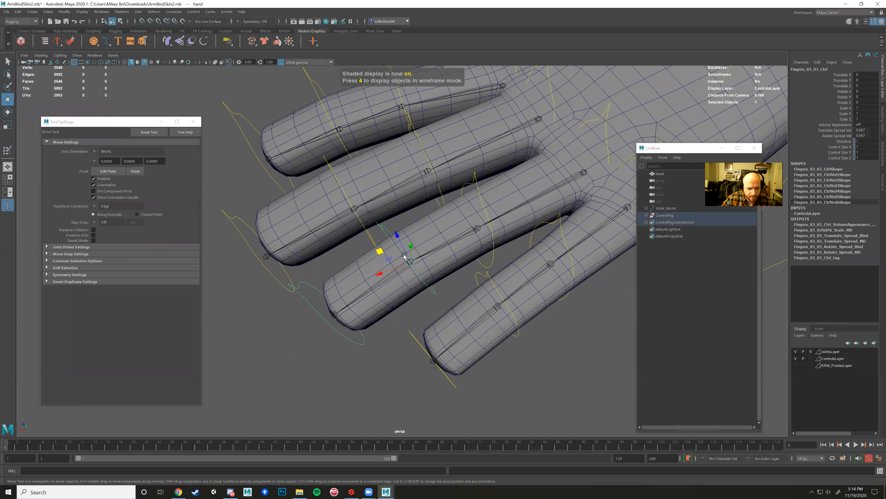
key(e)
mouse_move(417, 245)
alt+mouse_down()
mouse_move(405, 244)
mouse_move(419, 242)
mouse_move(459, 287)
mouse_move(430, 295)
mouse_move(466, 288)
mouse_move(430, 260)
mouse_move(415, 261)
alt+mouse_up()
key(ctrl+z)
Display the hand mesh's weights for the ring finger's Fingers_03_02 joint in Paint Skin Weights.
click(430, 295)
right_drag(412, 259, 378, 249)
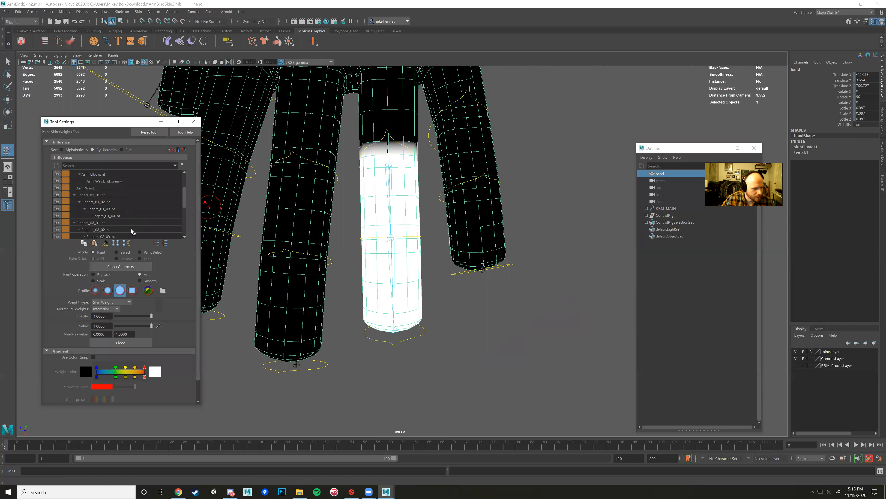
scroll(132, 223, down, 2)
click(129, 220)
scroll(129, 220, down, 1)
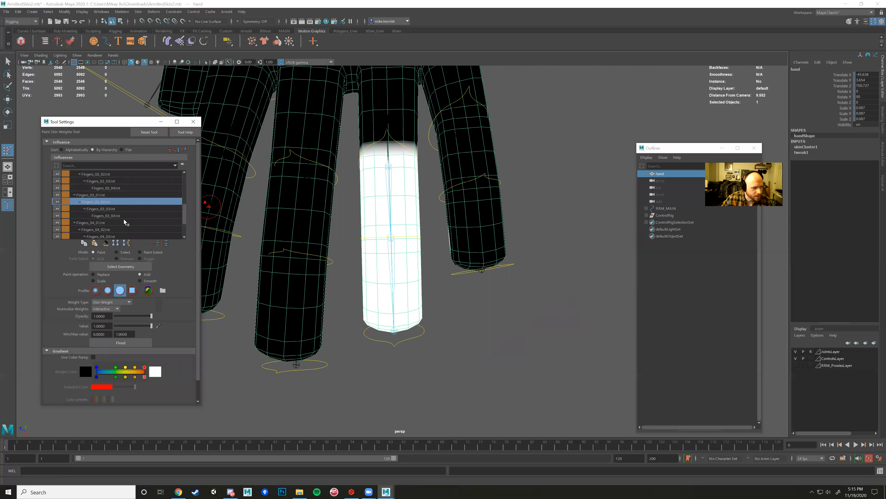
Switch Paint Skin Weights to Select mode and select all ring finger vertices beyond the last knuckle.
click(119, 252)
right_drag(375, 267, 350, 255)
drag(345, 235, 463, 354)
Return to Paint mode and flood the selected ring fingertip vertices with the Fingers_03_03 joint influence, using Add at value 1.
scroll(119, 214, down, 4)
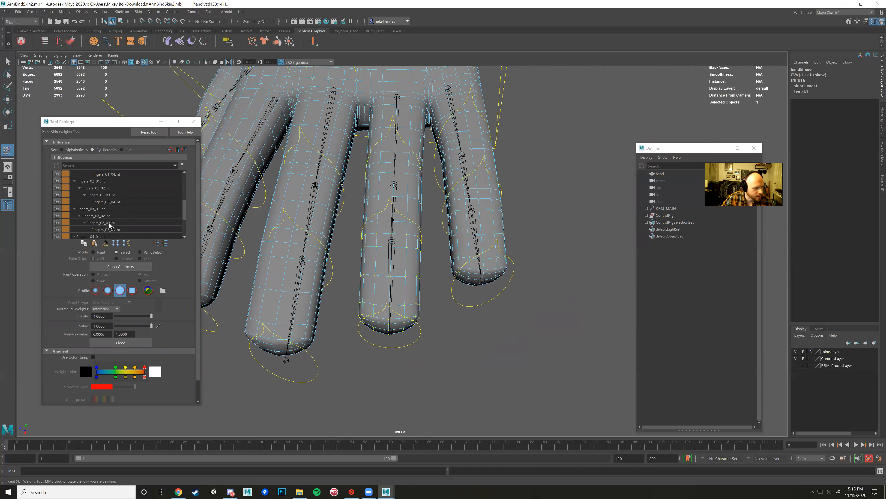
click(96, 253)
scroll(126, 194, down, 4)
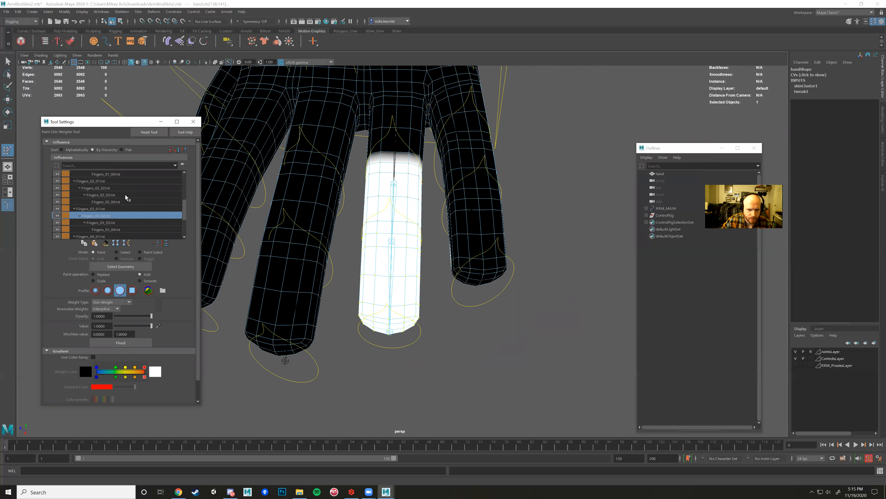
click(117, 224)
mouse_move(290, 247)
alt+mouse_down()
mouse_move(296, 263)
mouse_move(283, 254)
alt+mouse_up()
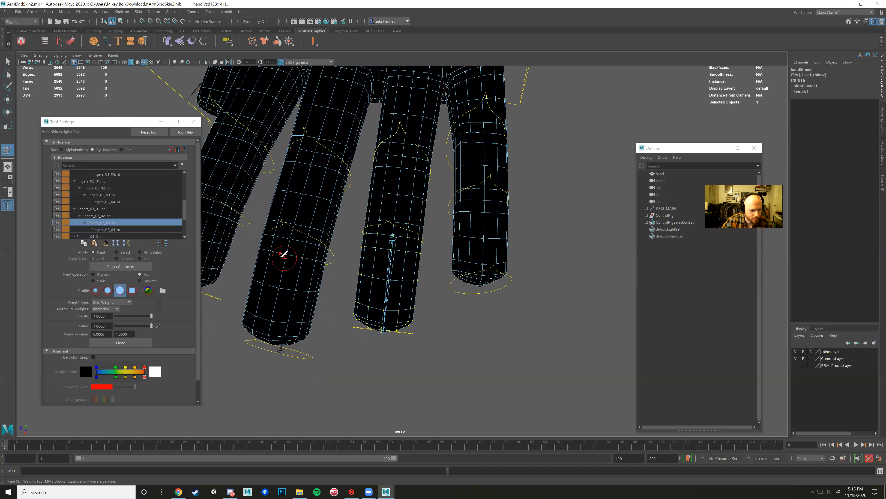
click(126, 343)
Leave weight painting, rotate Fingers_03_03_Ctrl to test the reassigned ring fingertip, and undo the test rotations.
alt+drag(349, 293, 327, 349)
key(w)
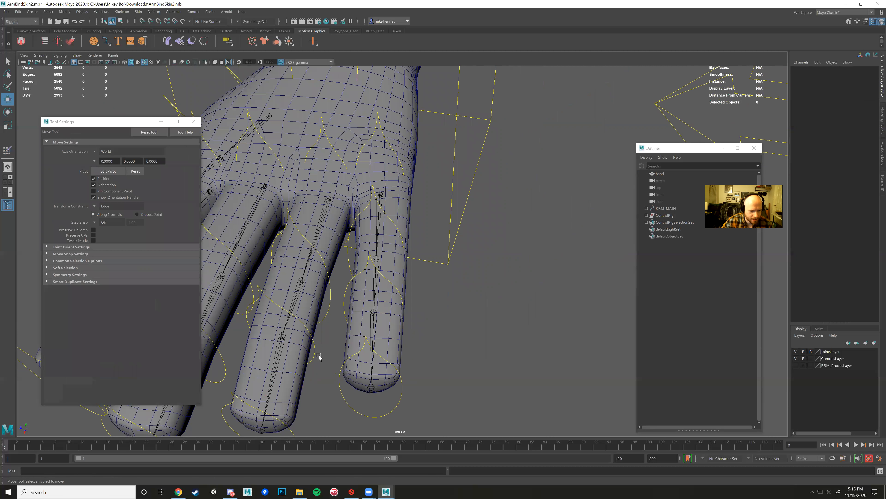
click(317, 354)
alt+drag(382, 316, 327, 334)
key(e)
key(ctrl+z)
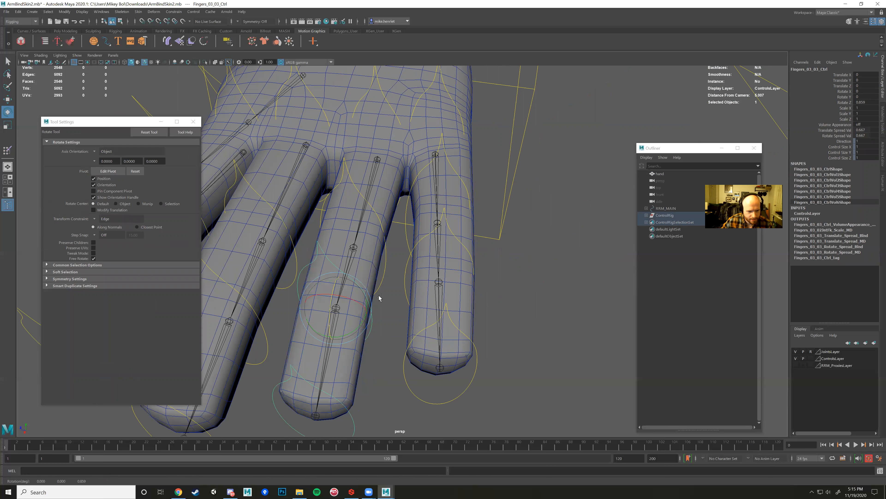
alt+middle_drag(473, 274, 460, 293)
alt+drag(460, 293, 373, 278)
key(ctrl+z)
key(ctrl+z)
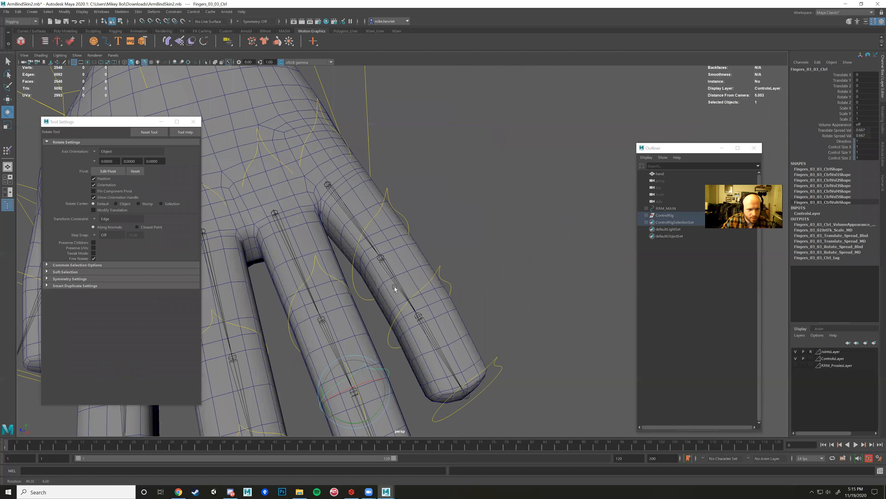
key(ctrl+z)
key(ctrl+z)
key(ctrl+z)
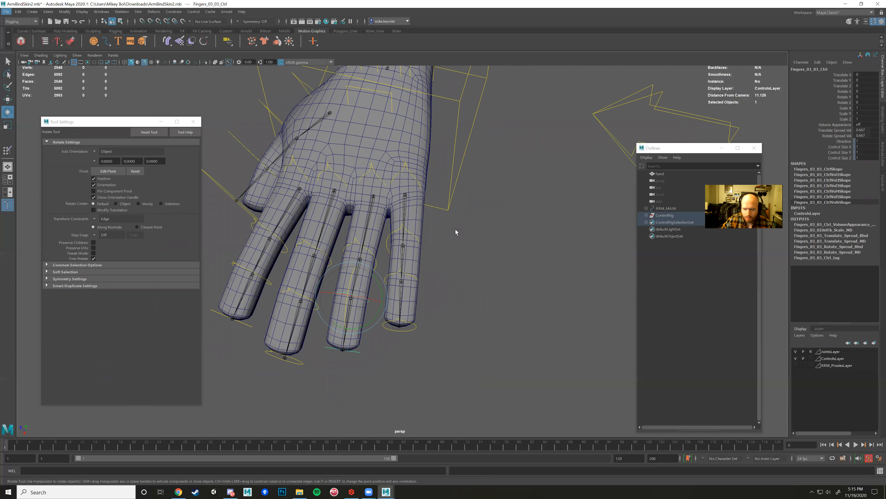
Save the scene as a new version named ArmBindSkin3.mb in the same folder.
key(q)
key(ctrl+shift+s)
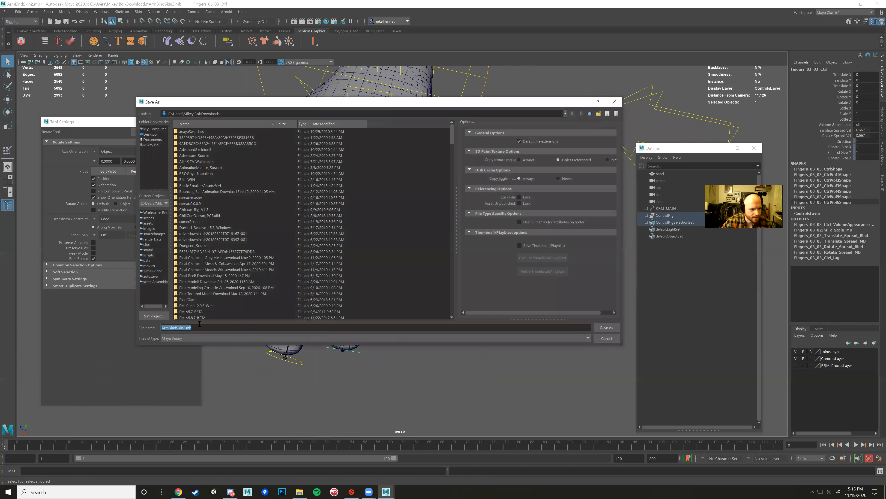
click(185, 327)
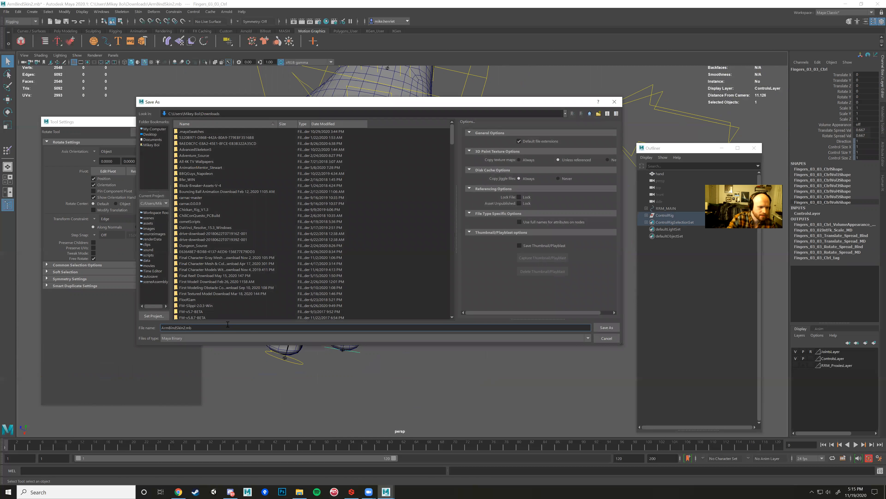
key(BackSpace)
text(3)
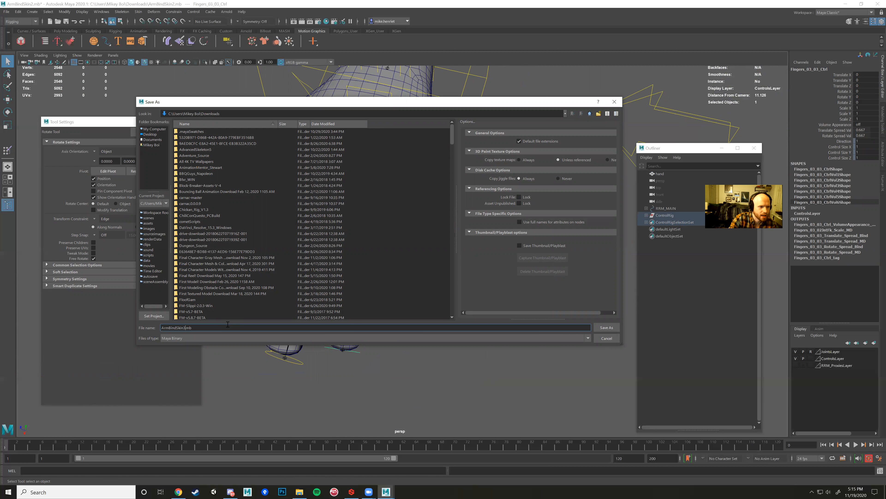
text(e)
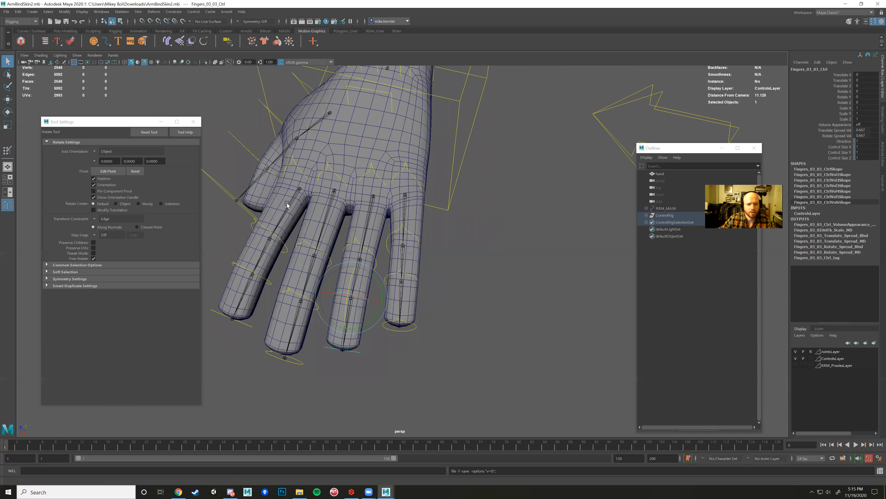
Select the hand mesh and choose the pinky's base joint Fingers_04_01 as the influence in Paint Skin Weights.
click(415, 213)
scroll(404, 254, up, 5)
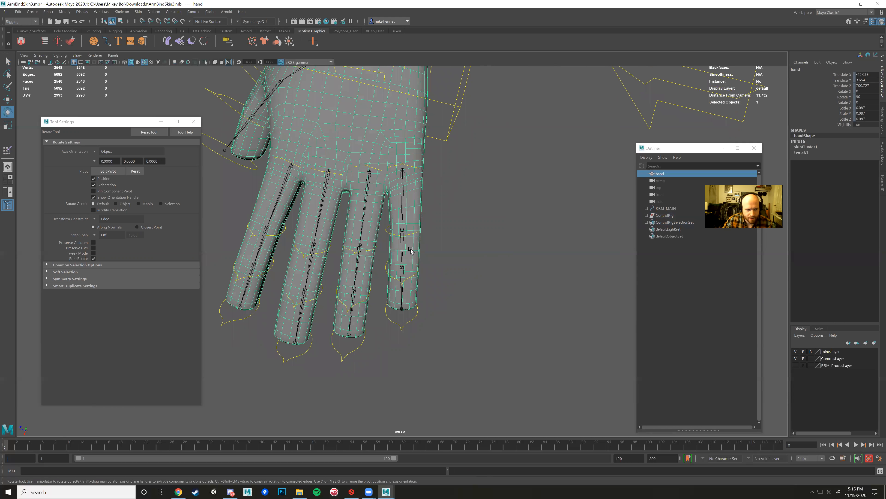
right_drag(389, 242, 356, 243)
alt+drag(369, 252, 442, 253)
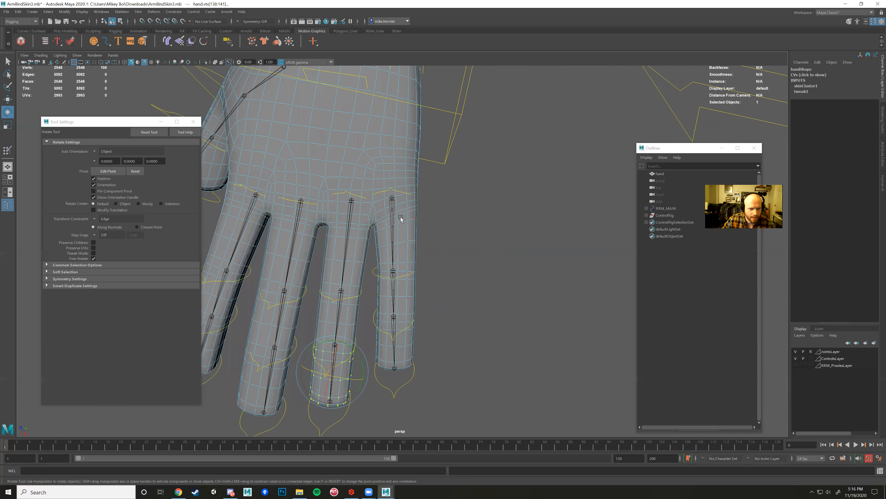
right_drag(403, 231, 349, 218)
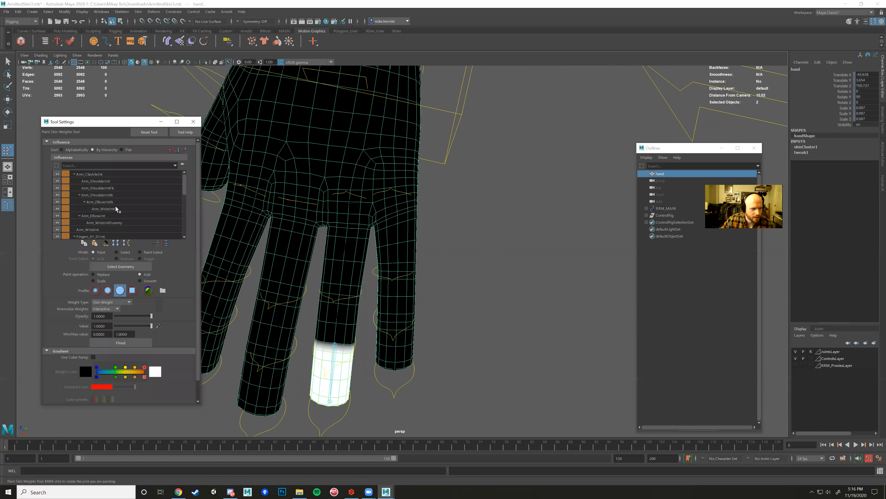
scroll(122, 206, down, 5)
click(99, 215)
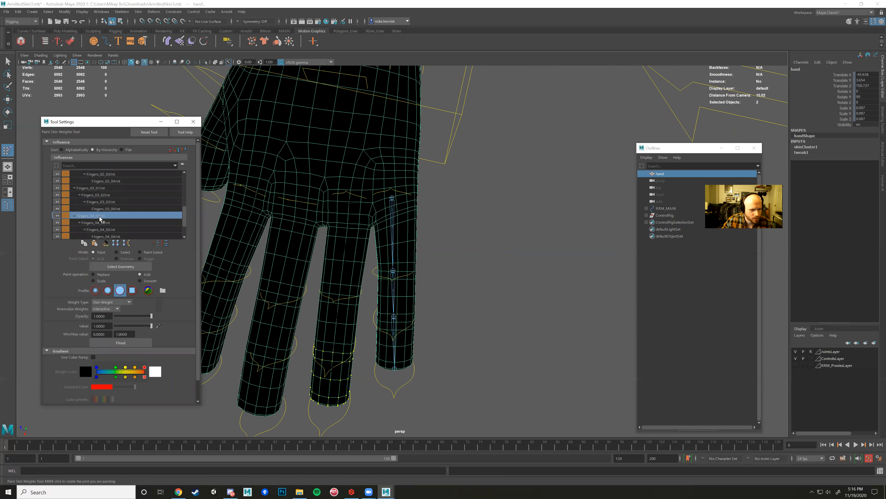
Switch Paint Skin Weights to Select mode and select the pinky's vertices from the tip towards its base.
click(122, 253)
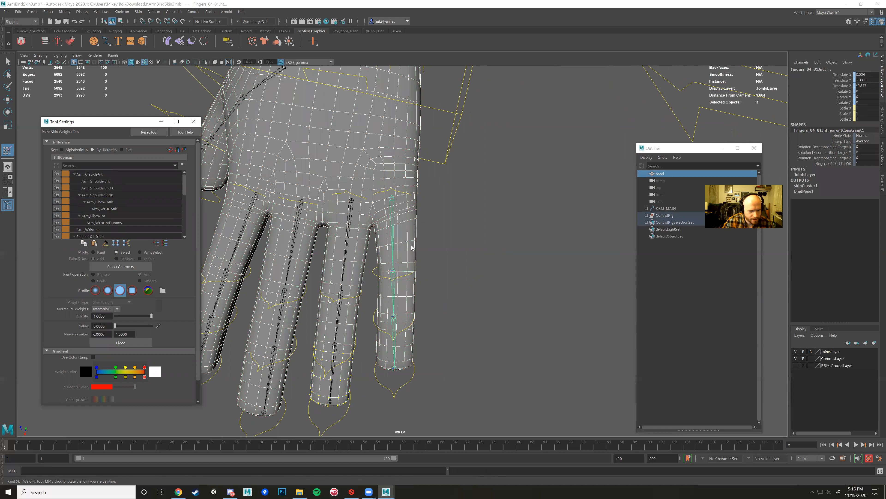
click(124, 253)
alt+drag(443, 280, 435, 274)
drag(433, 379, 369, 284)
drag(435, 284, 373, 239)
mouse_move(435, 236)
shift+mouse_down()
mouse_move(391, 220)
mouse_move(447, 233)
shift+mouse_up()
mouse_move(447, 232)
alt+middle_down()
mouse_move(411, 266)
mouse_move(466, 245)
mouse_move(474, 251)
alt+middle_up()
Refine the pinky vertex selection around its base knuckle and the web beside the ring finger in wireframe, and restore shaded display.
scroll(411, 263, up, 3)
key(4)
shift+drag(456, 276, 367, 213)
shift+drag(372, 286, 370, 260)
alt+right_drag(370, 260, 407, 248)
shift+drag(416, 252, 388, 242)
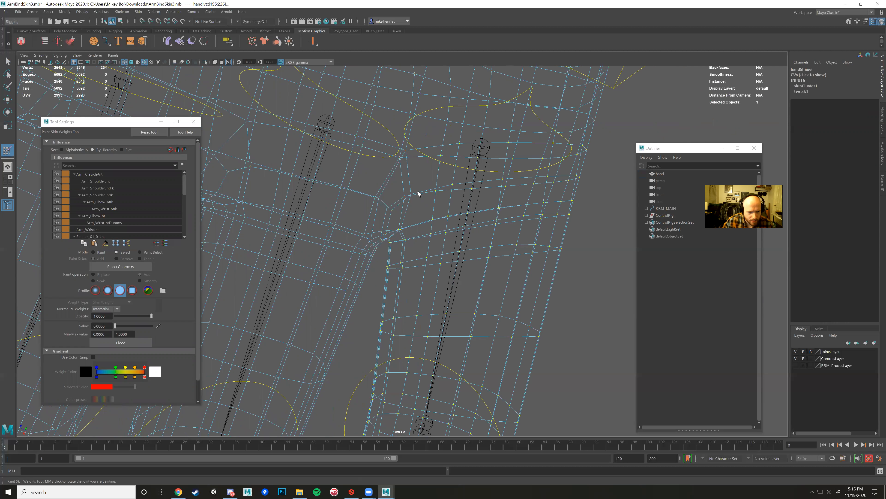
shift+drag(404, 186, 443, 234)
key(5)
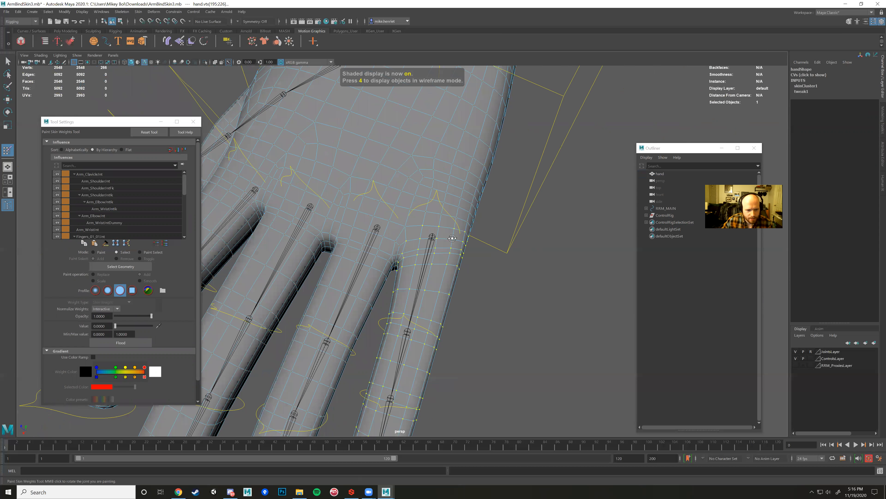
Return to Paint mode and flood the selected pinky vertices with an Add value of 1 for the base joint Fingers_04_01.
scroll(419, 241, up, 5)
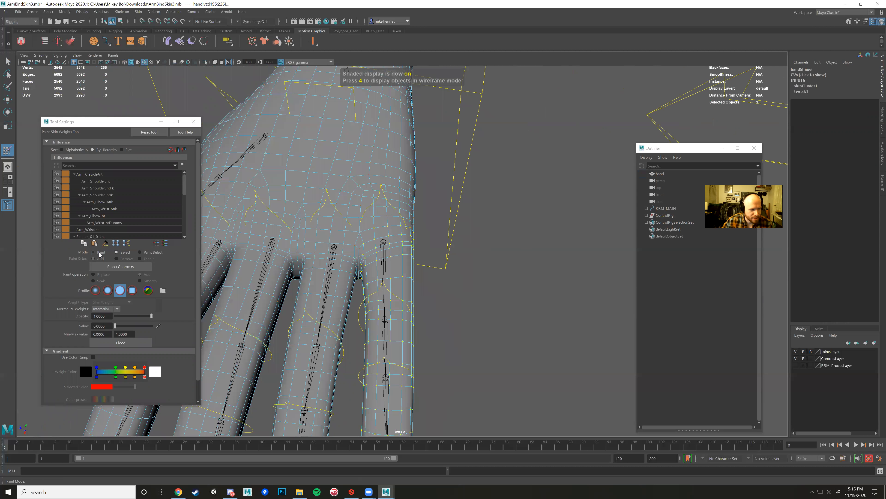
scroll(133, 210, down, 6)
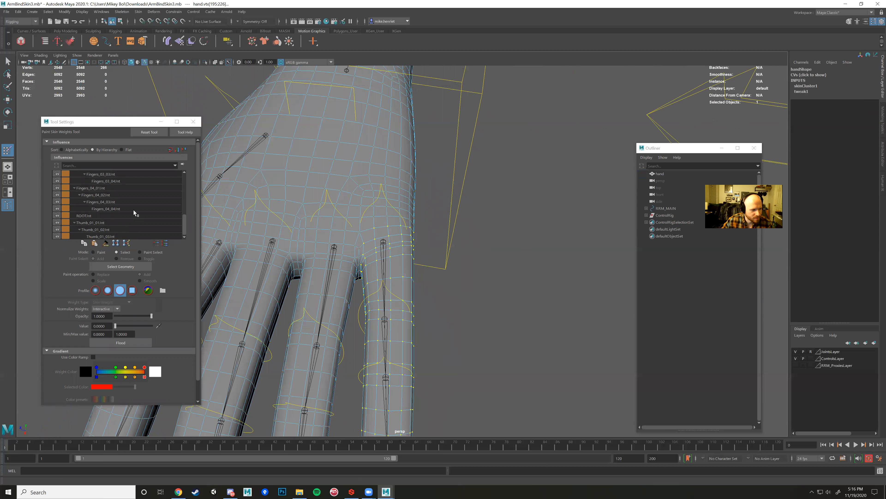
click(93, 252)
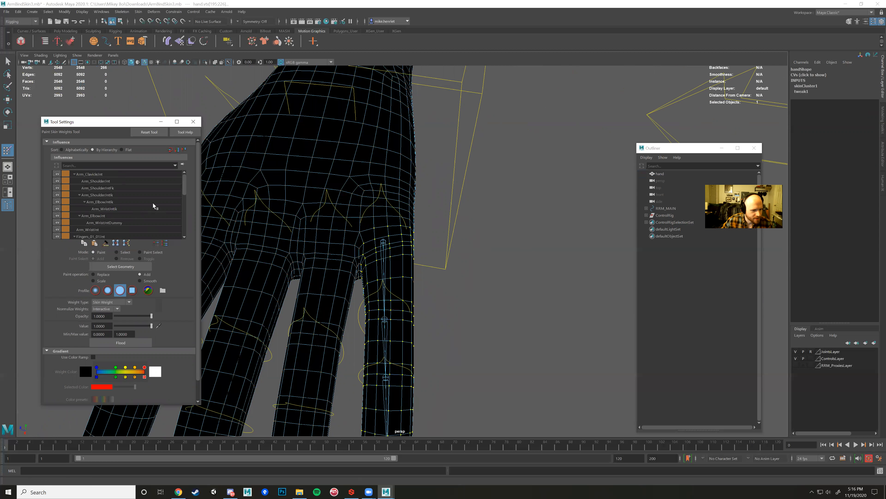
scroll(132, 205, down, 6)
click(97, 203)
click(96, 194)
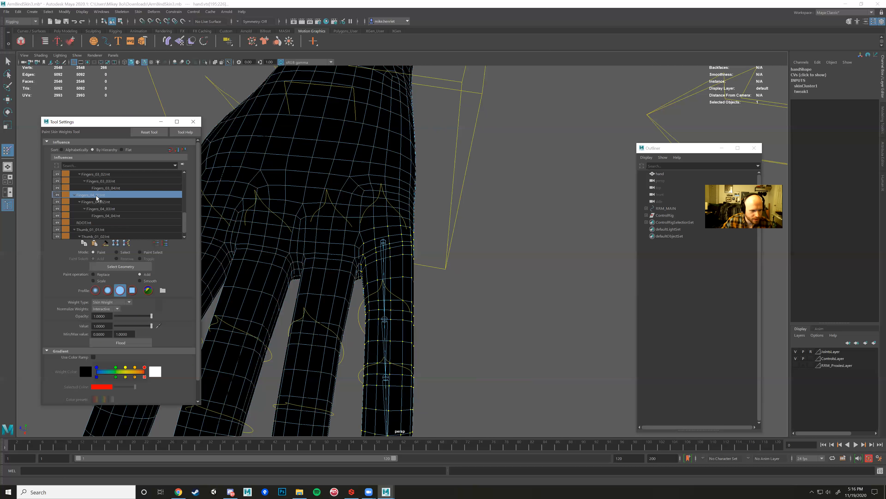
scroll(398, 237, down, 3)
alt+drag(392, 233, 349, 244)
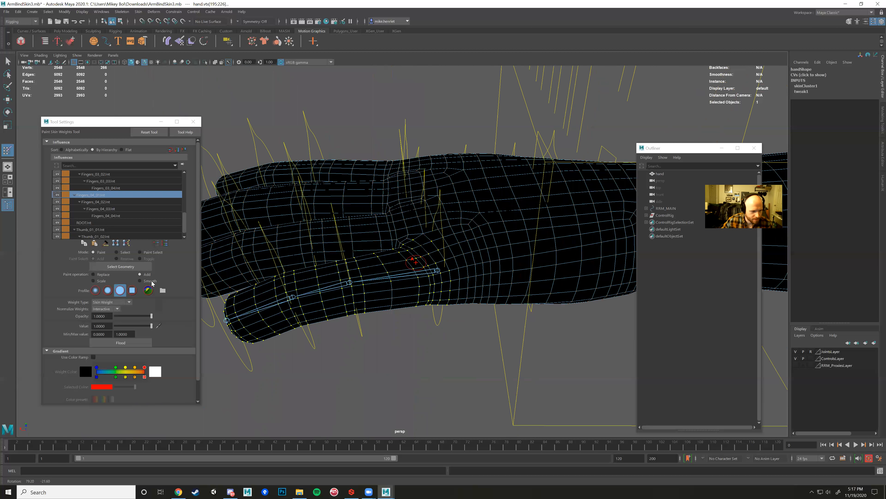
click(120, 342)
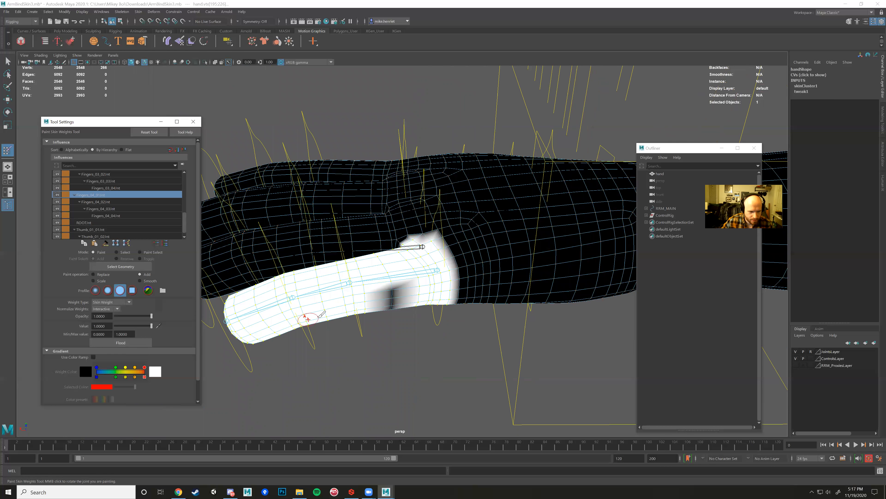
Select the missed vertices between the pinky's first two joints and flood them with full Fingers_04_01 weight.
mouse_move(337, 317)
alt+mouse_down()
mouse_move(322, 322)
mouse_move(362, 267)
mouse_move(390, 257)
mouse_move(381, 271)
mouse_move(378, 254)
mouse_move(400, 301)
mouse_move(380, 319)
mouse_move(390, 311)
mouse_move(384, 300)
mouse_move(422, 293)
mouse_move(420, 282)
mouse_move(398, 310)
alt+mouse_up()
scroll(382, 271, up, 3)
click(122, 252)
click(376, 250)
scroll(121, 207, down, 8)
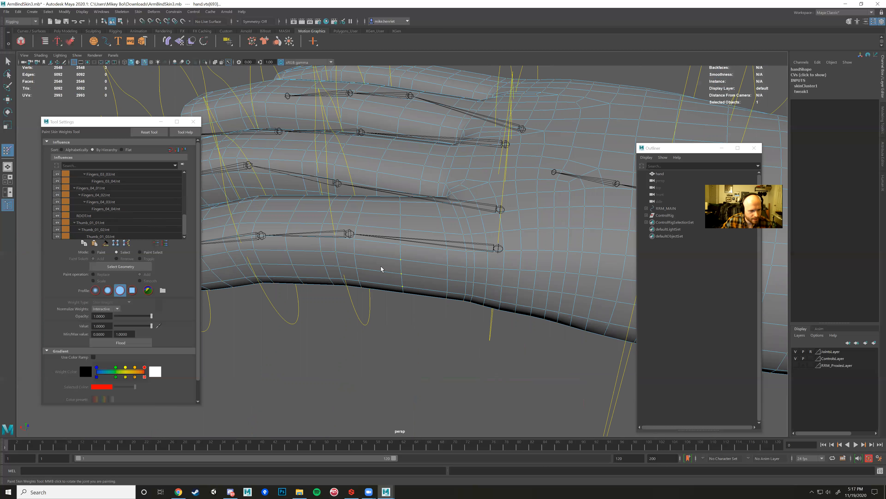
right_drag(400, 272, 364, 258)
mouse_move(422, 277)
alt+mouse_down()
mouse_move(416, 310)
mouse_move(412, 284)
alt+mouse_up()
scroll(116, 214, down, 7)
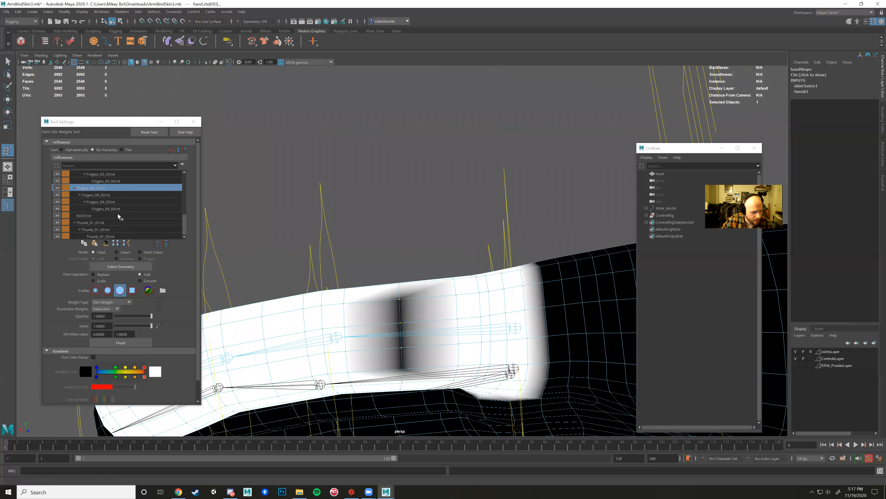
click(132, 342)
Return to object mode and paint full Fingers_04_01 weight over the leftover dark patch between the pinky's first two joints.
mouse_move(362, 323)
alt+mouse_down()
mouse_move(326, 238)
mouse_move(340, 253)
mouse_move(206, 252)
alt+mouse_up()
click(116, 252)
right_drag(407, 201, 432, 189)
right_drag(386, 210, 360, 193)
scroll(118, 220, down, 6)
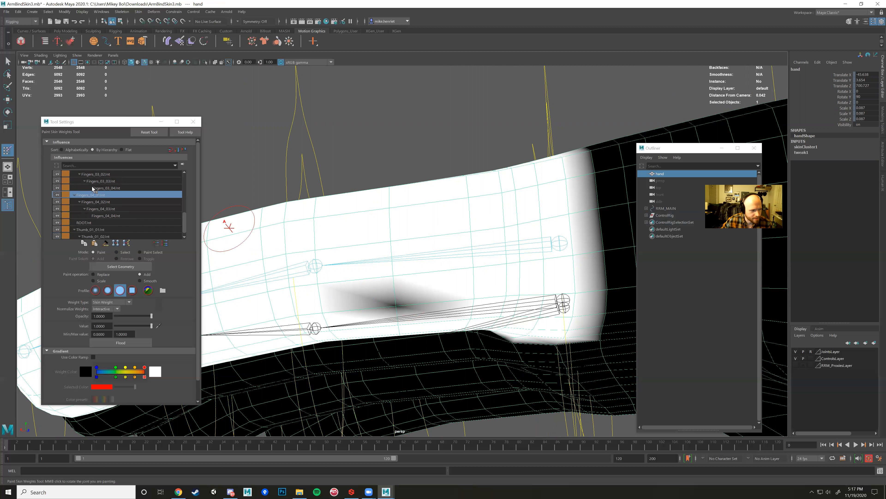
drag(421, 279, 406, 292)
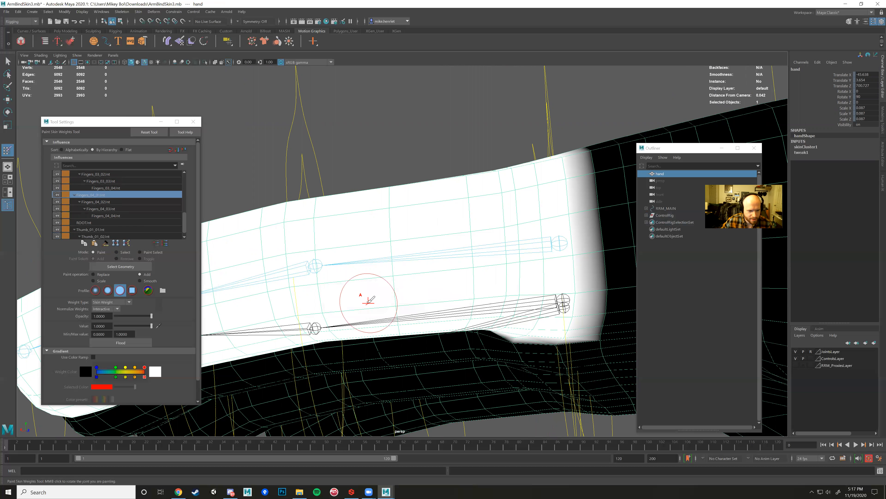
Select the pinky's vertices from its middle segment to the tip and choose Fingers_04_03 as the influence in Paint mode.
scroll(375, 296, down, 4)
alt+drag(340, 292, 353, 363)
click(96, 201)
mouse_move(370, 182)
mouse_down()
mouse_move(378, 239)
mouse_move(402, 232)
mouse_up()
alt+drag(353, 248, 376, 175)
mouse_move(396, 264)
mouse_down()
mouse_move(397, 288)
mouse_move(378, 274)
mouse_move(383, 288)
mouse_up()
alt+drag(375, 222, 391, 315)
drag(430, 380, 294, 124)
click(7, 150)
click(100, 216)
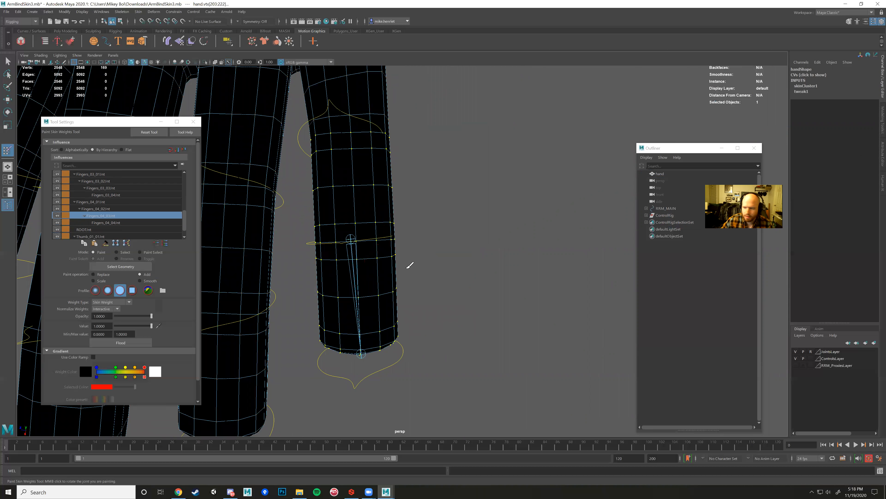